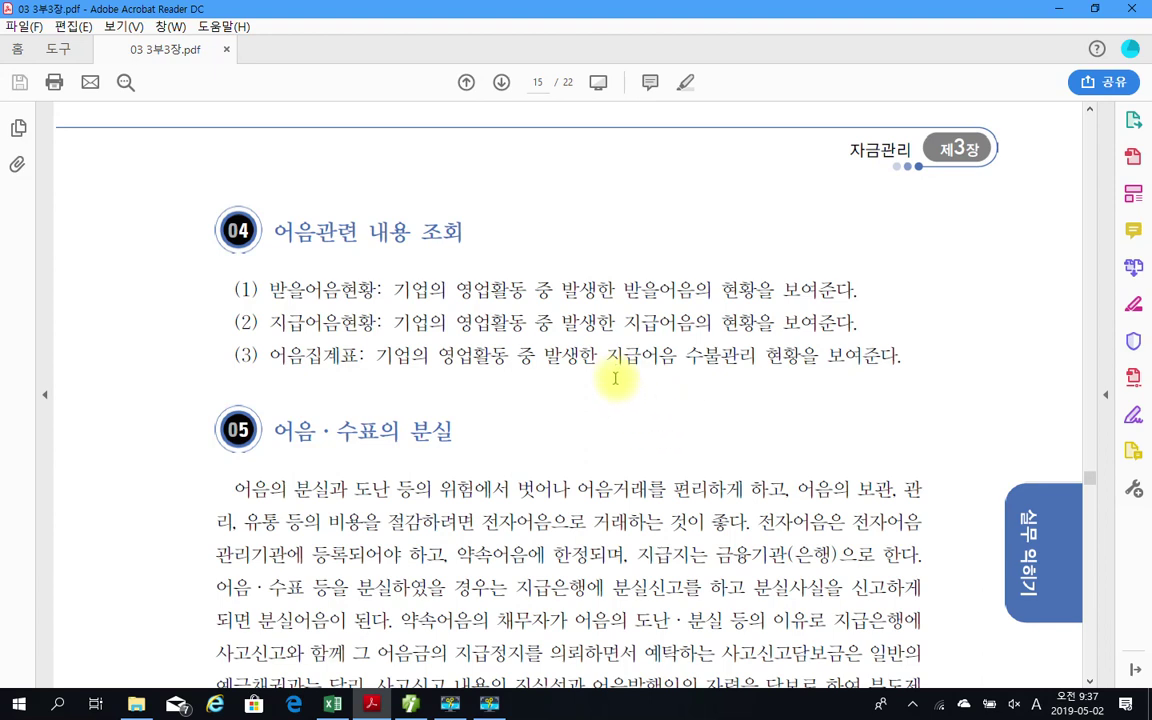
- Review the bill and check accounting tables on page 14, followed by section 04, 어음관련 내용 조회, on page 15
scroll(615, 378, "up", 5)
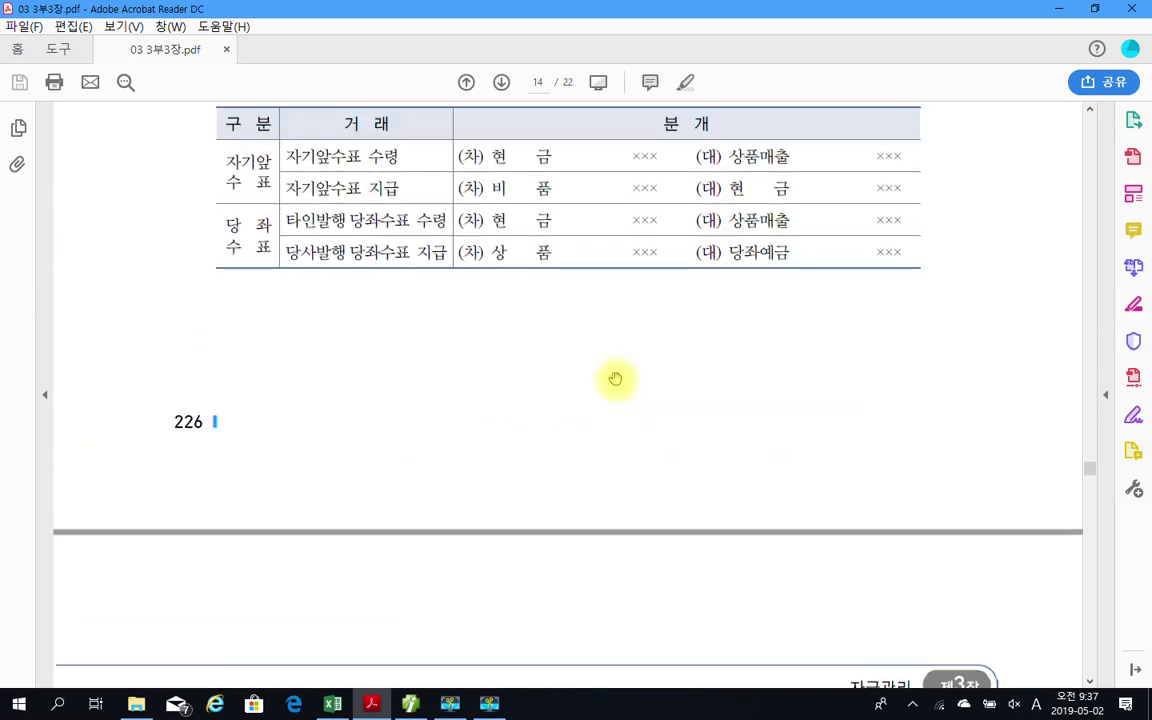
scroll(615, 378, "up", 2)
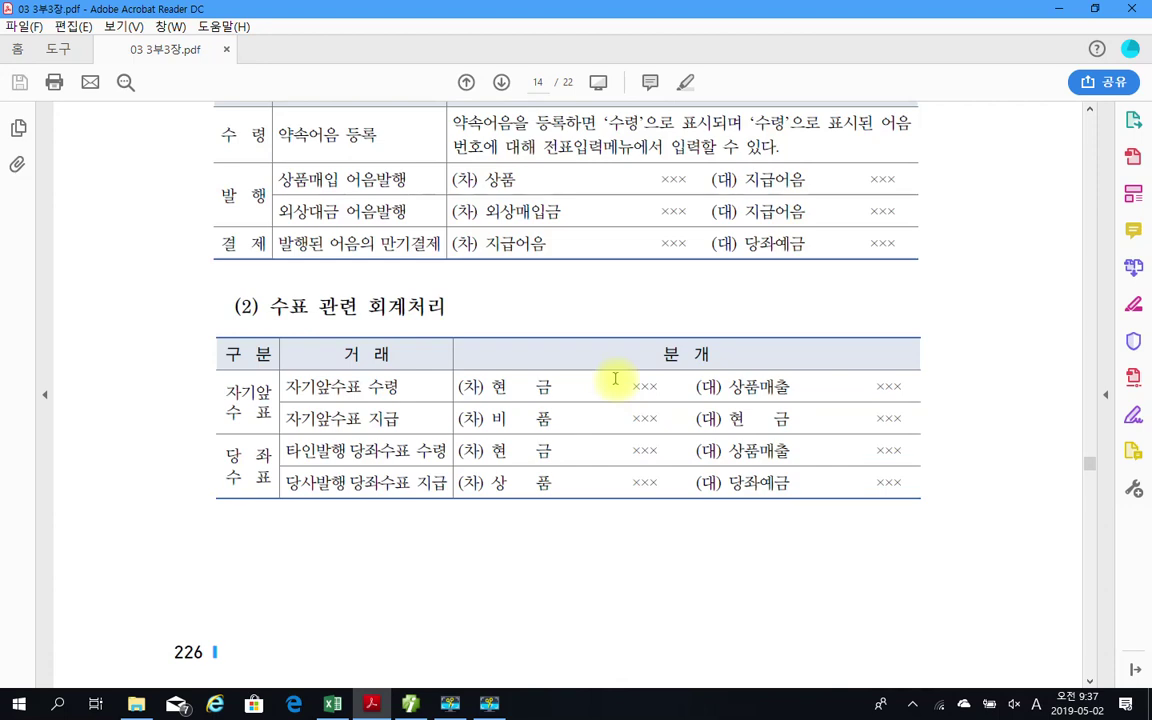
scroll(615, 378, "up", 2)
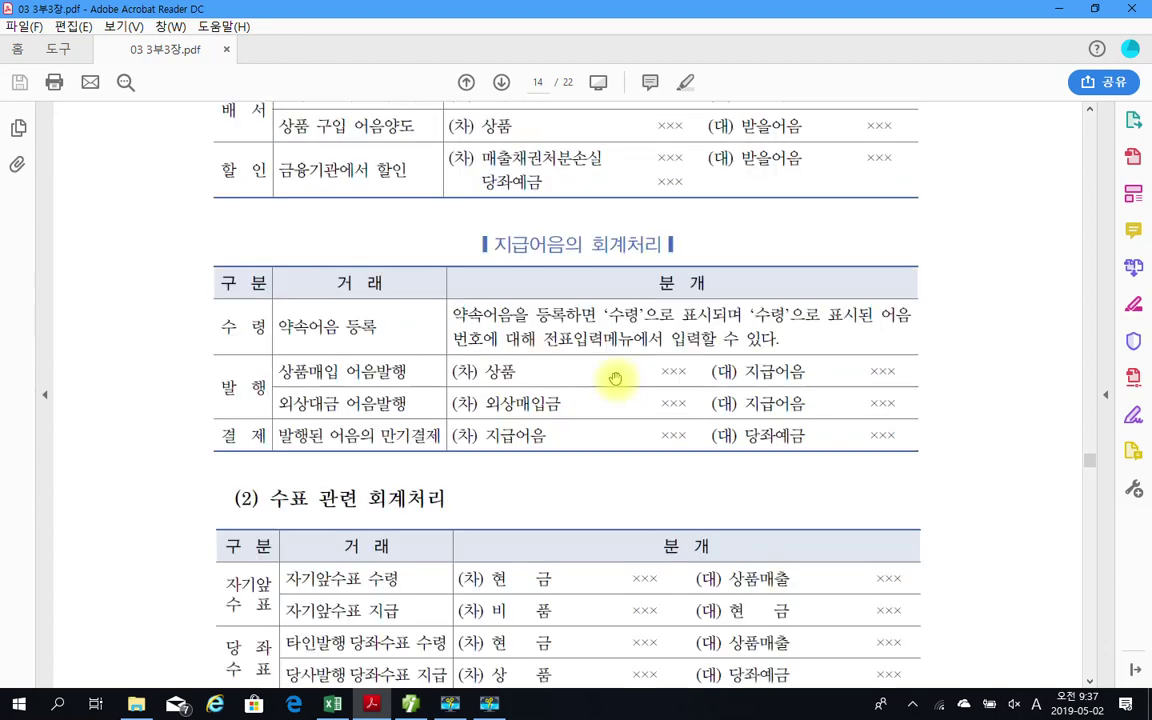
scroll(615, 378, "up", 3)
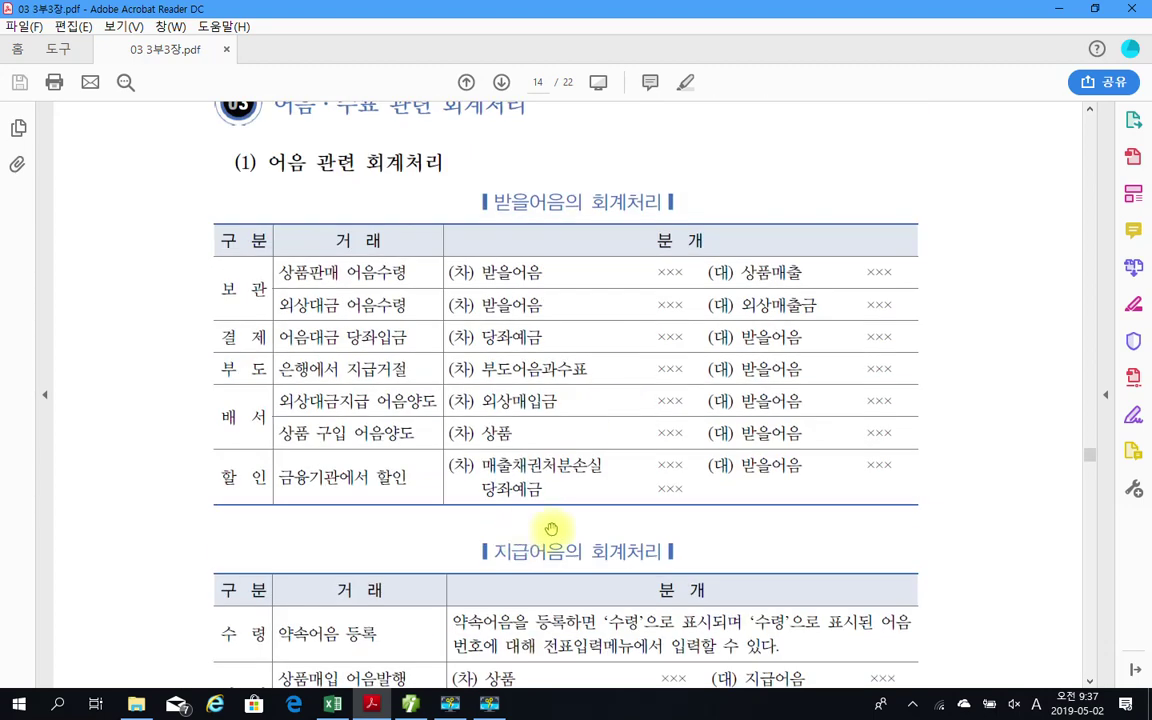
scroll(551, 529, "up", 2)
scroll(551, 529, "down", 6)
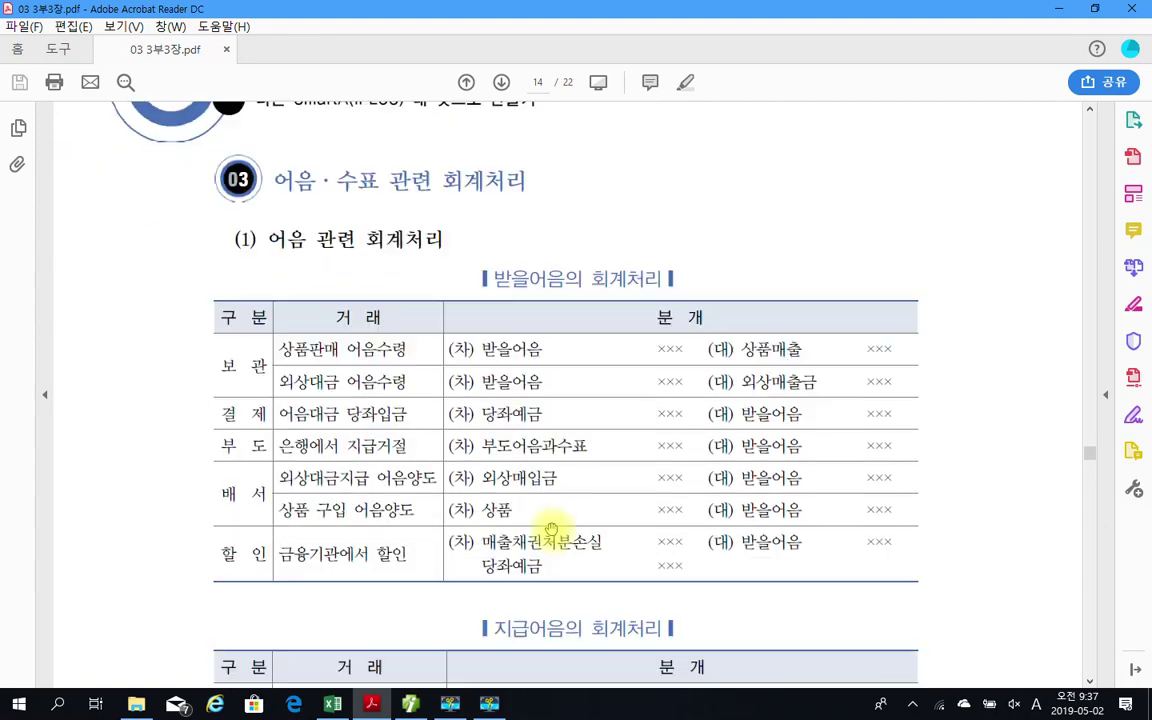
scroll(548, 528, "down", 8)
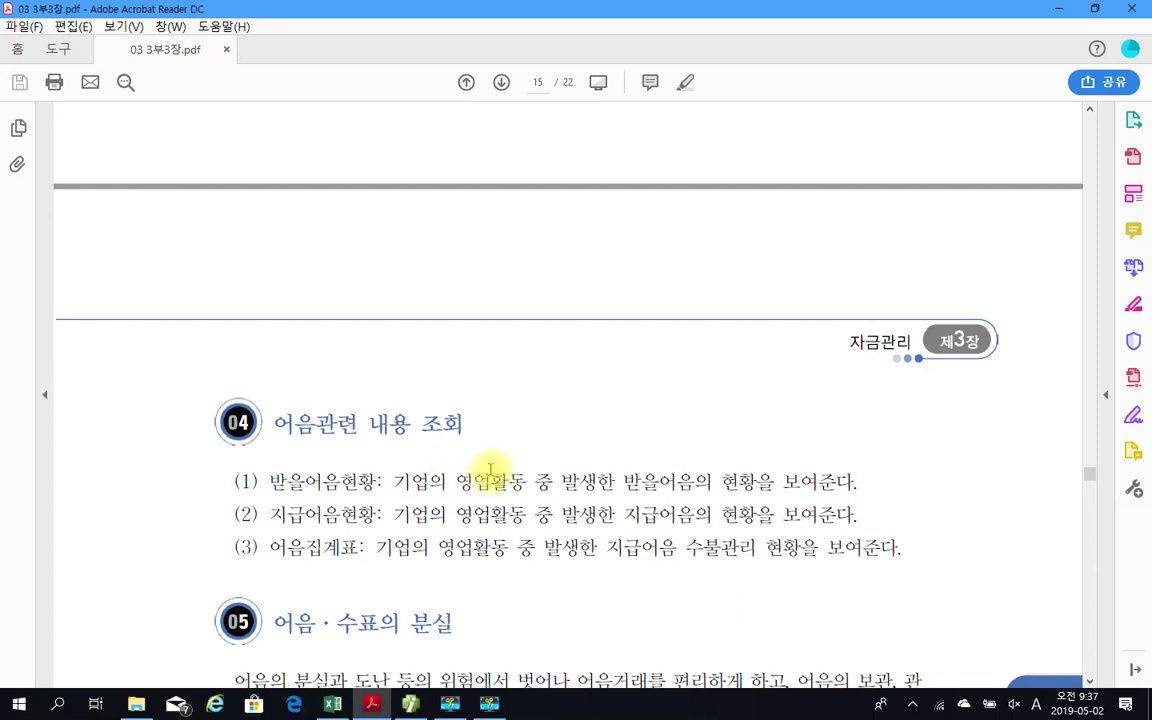
scroll(491, 470, "down", 3)
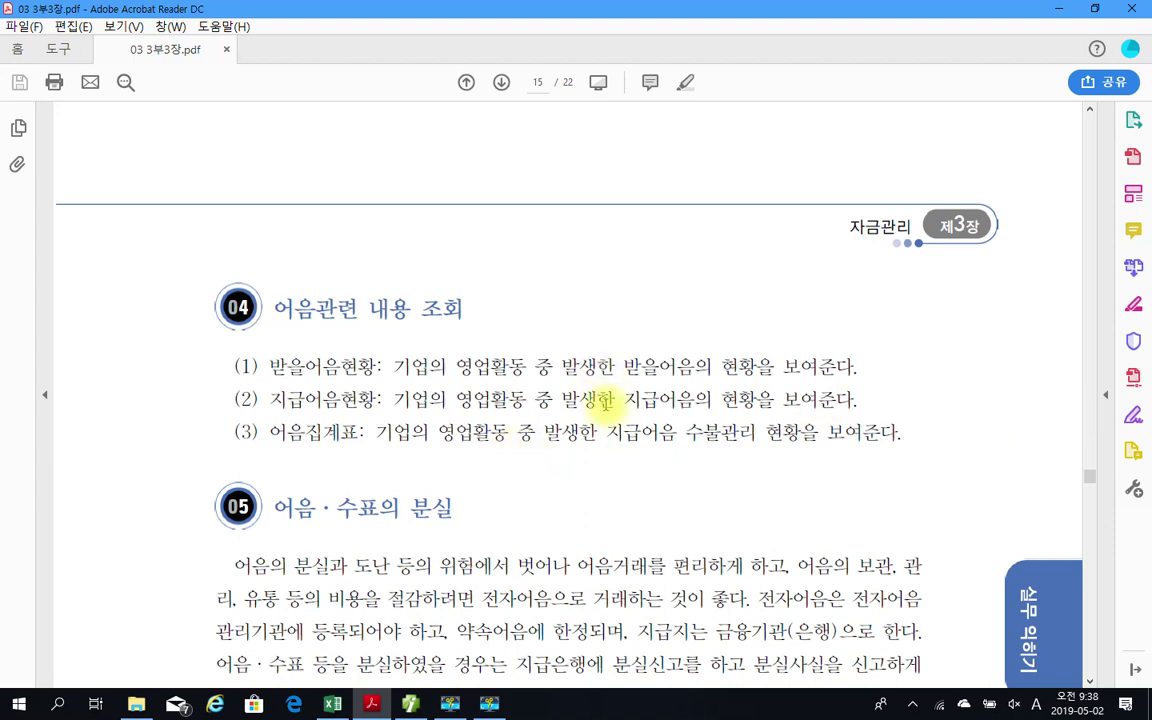
scroll(604, 398, "up", 3)
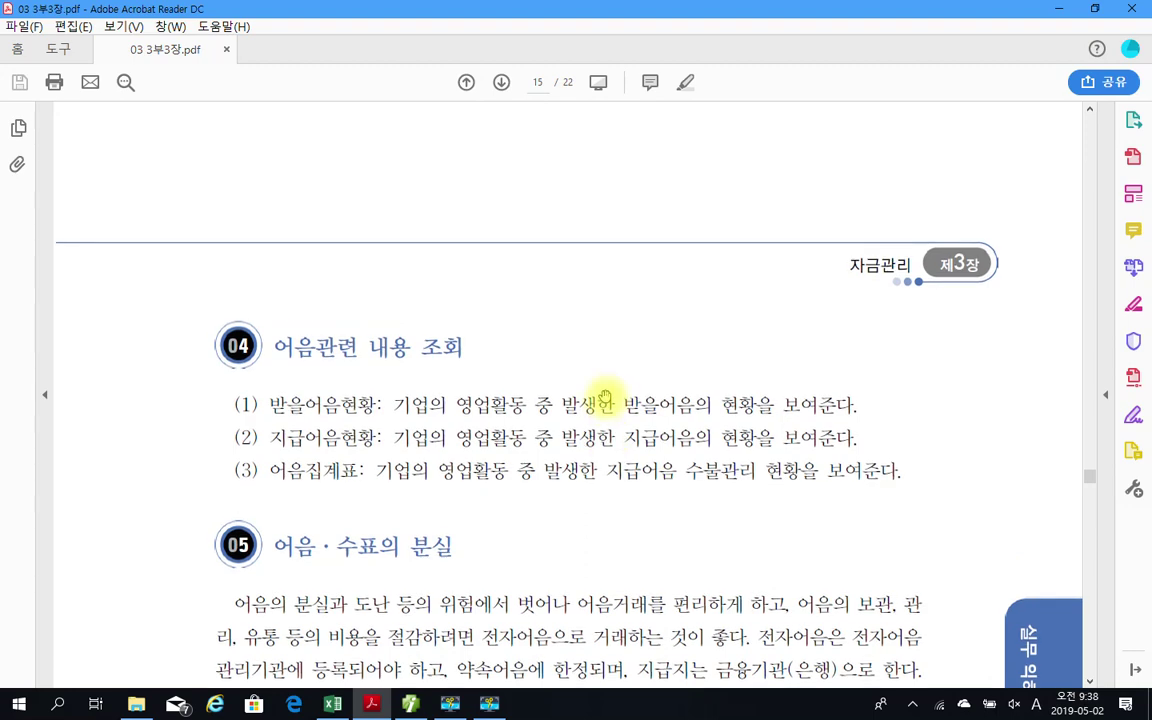
scroll(605, 400, "down", 2)
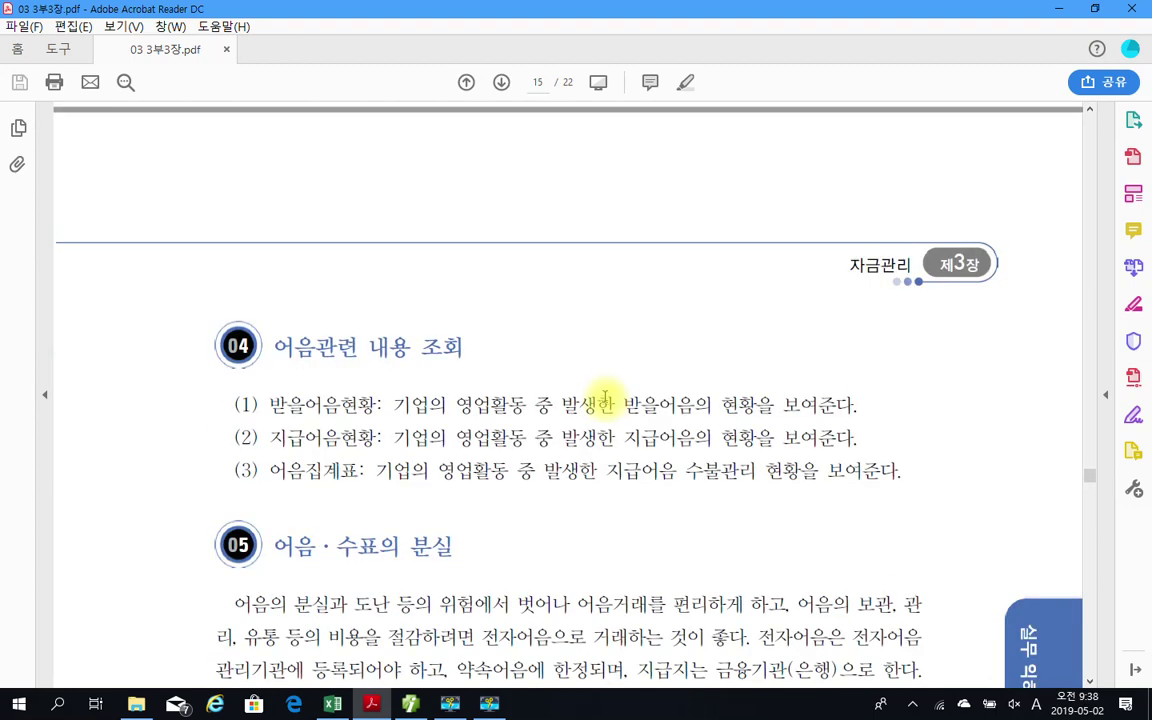
scroll(604, 392, "down", 1)
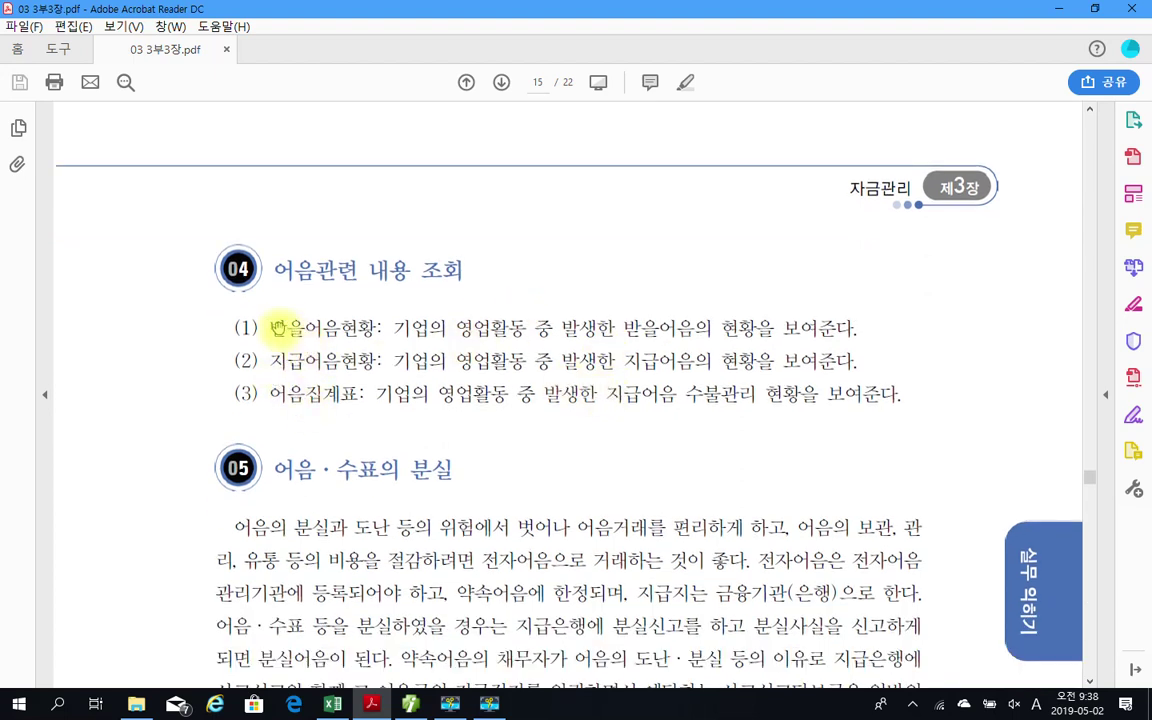
- Point out the terms 받을어음현황, 지급어음현황 and 수불관리 현황 in section 04 by temporarily selecting their text
left_click_drag(270, 327, 373, 323)
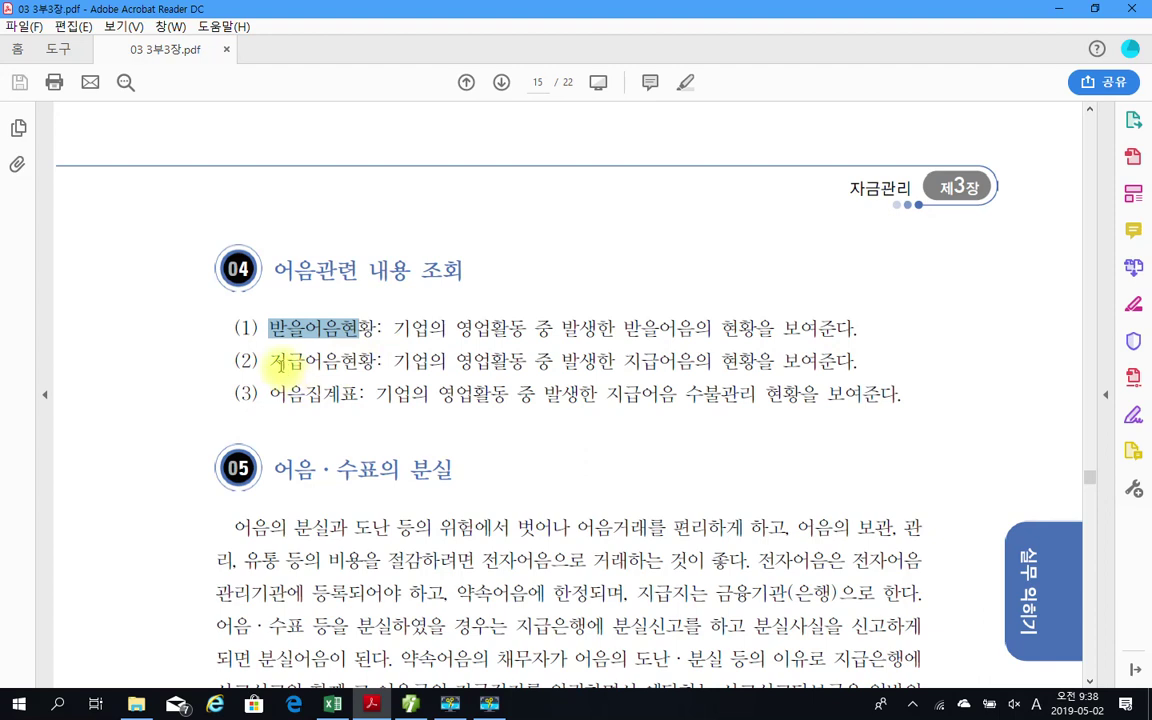
left_click_drag(285, 360, 345, 359)
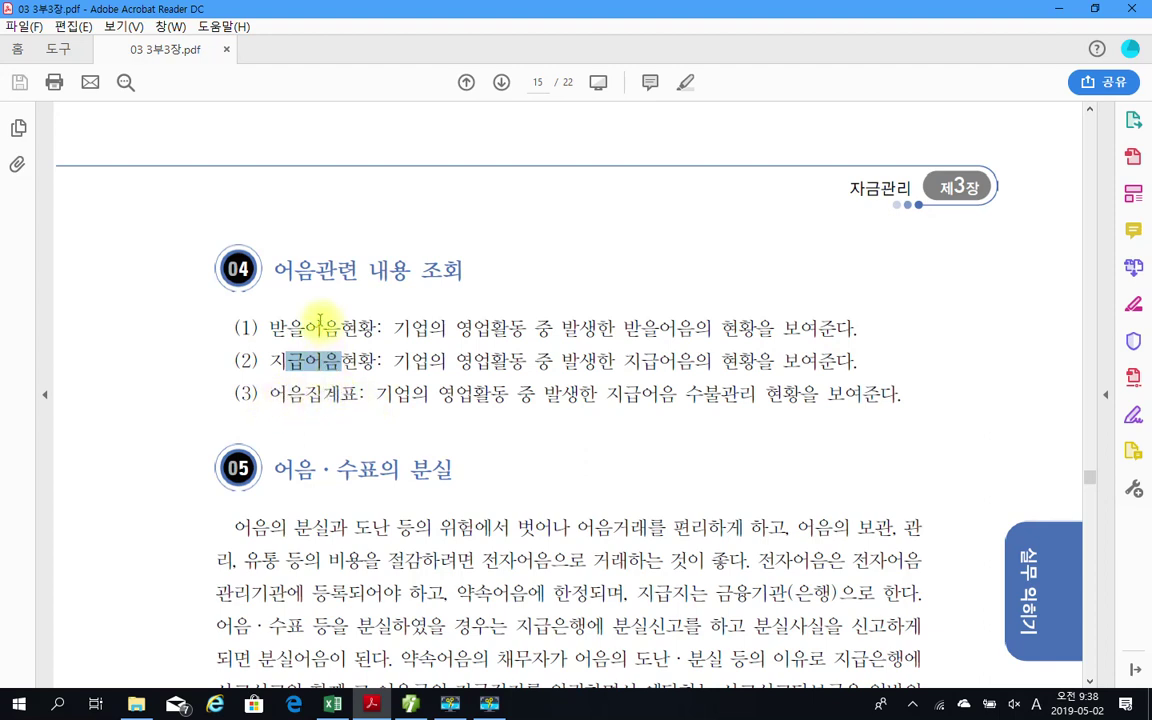
left_click(320, 322)
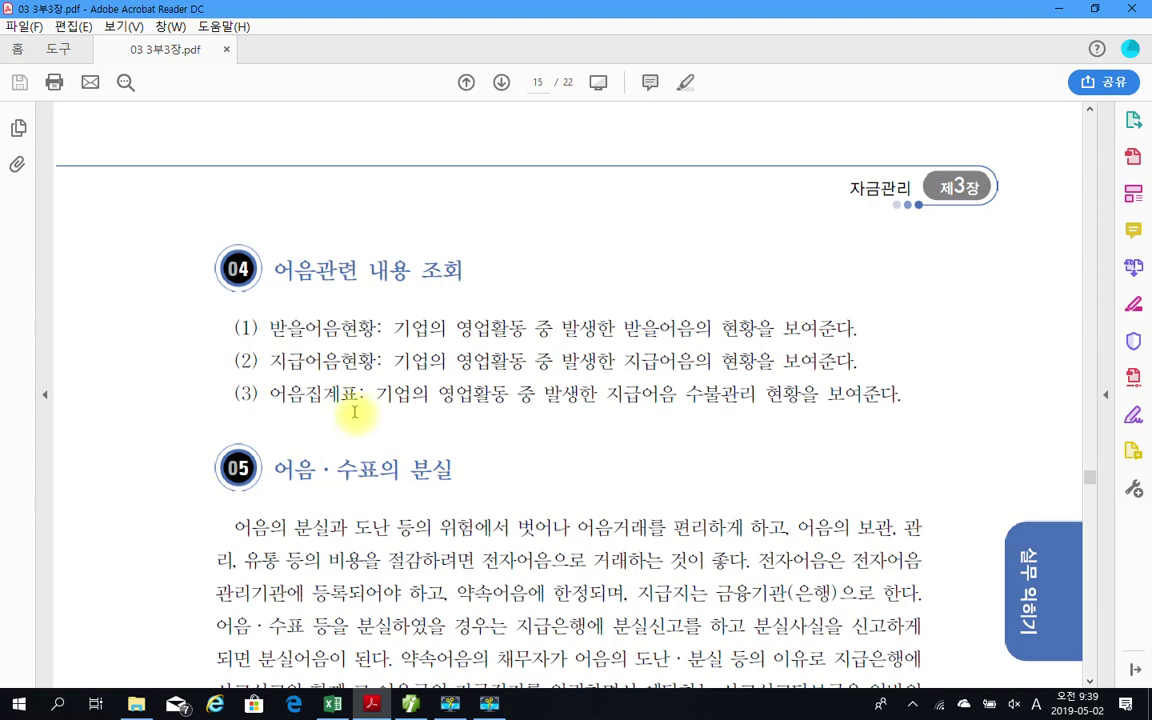
left_click_drag(687, 394, 800, 394)
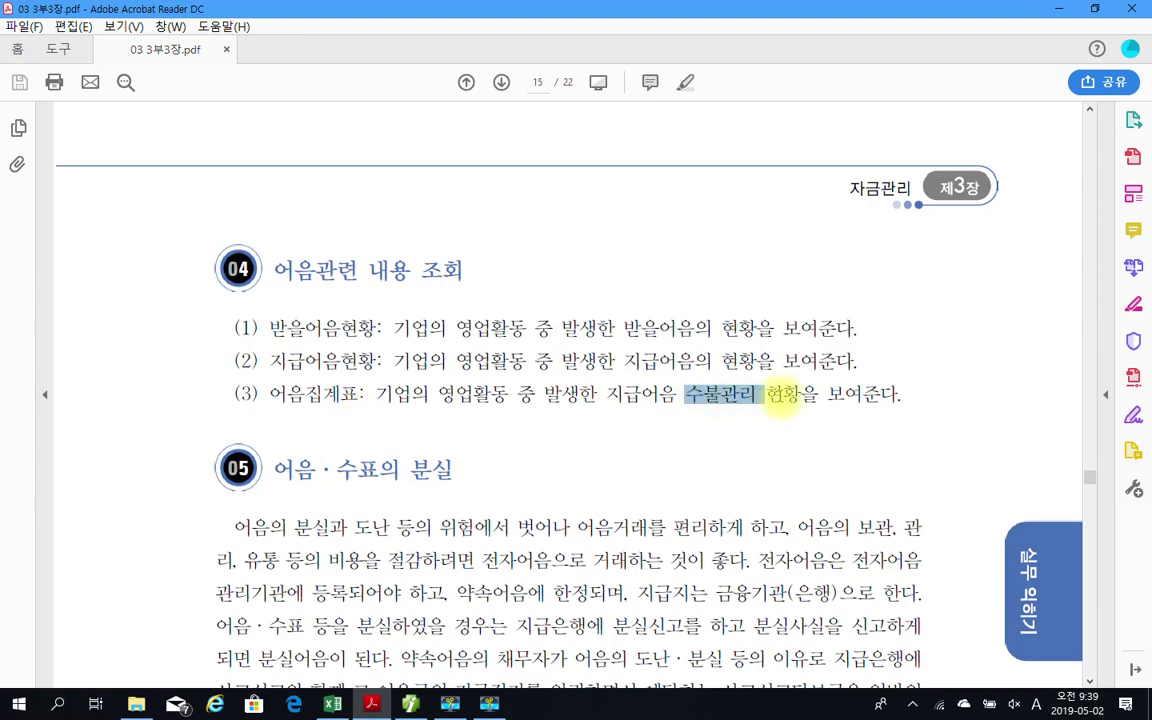
left_click(403, 407)
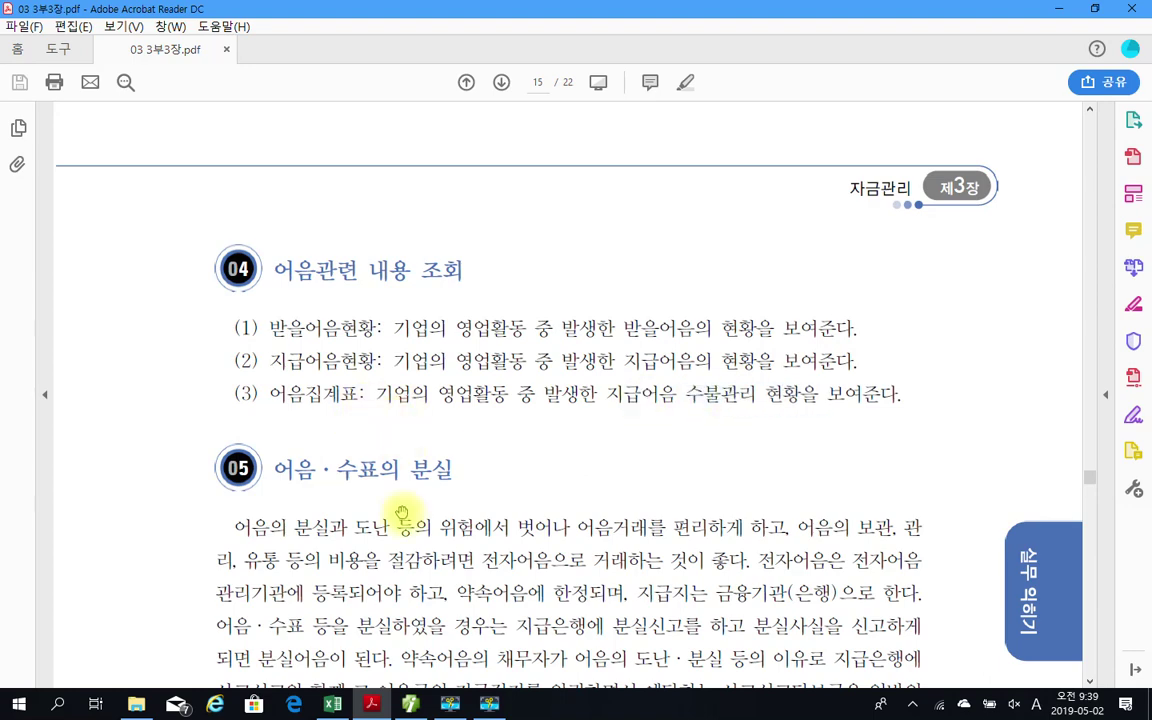
- Highlight the phrase "사고신고의 남용을 방지함과 아울러" in section 05, 어음·수표의 분실
scroll(402, 500, "down", 3)
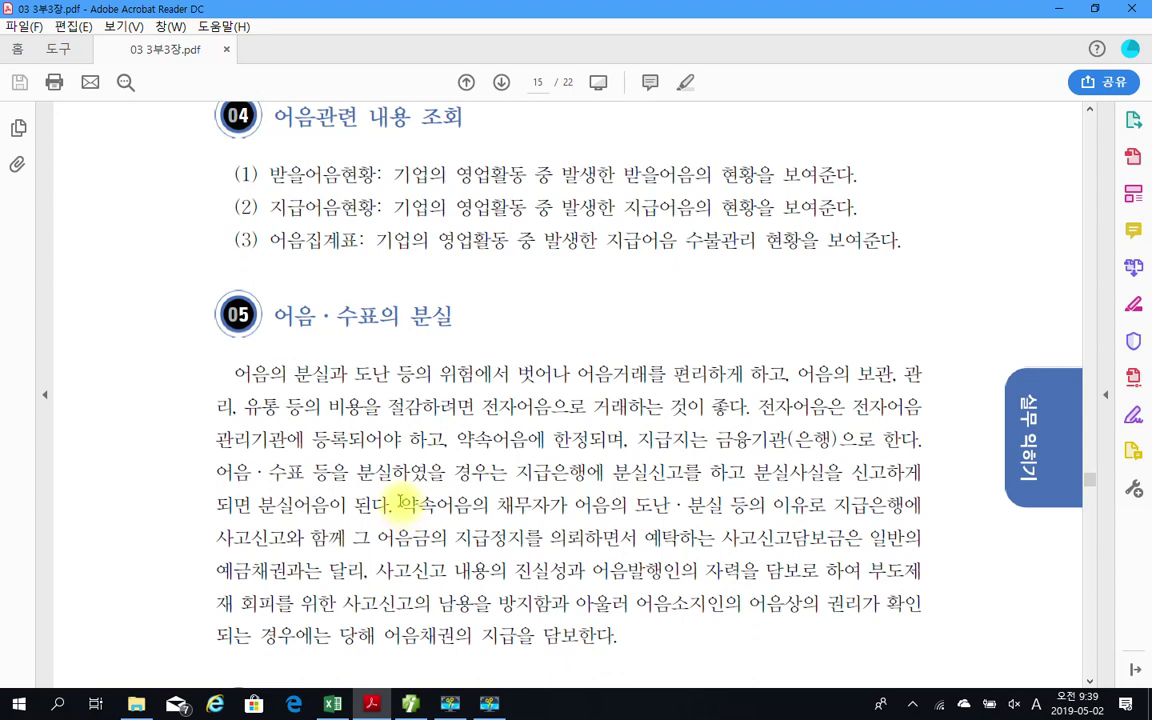
scroll(400, 500, "down", 2)
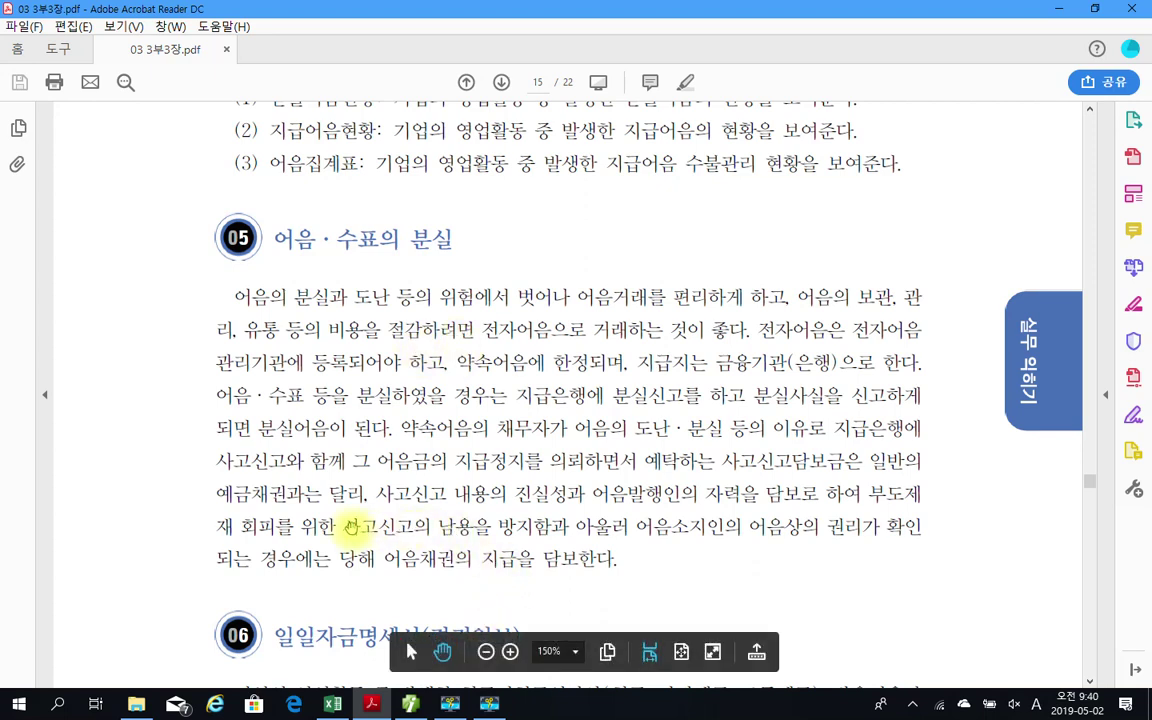
left_click_drag(347, 524, 629, 527)
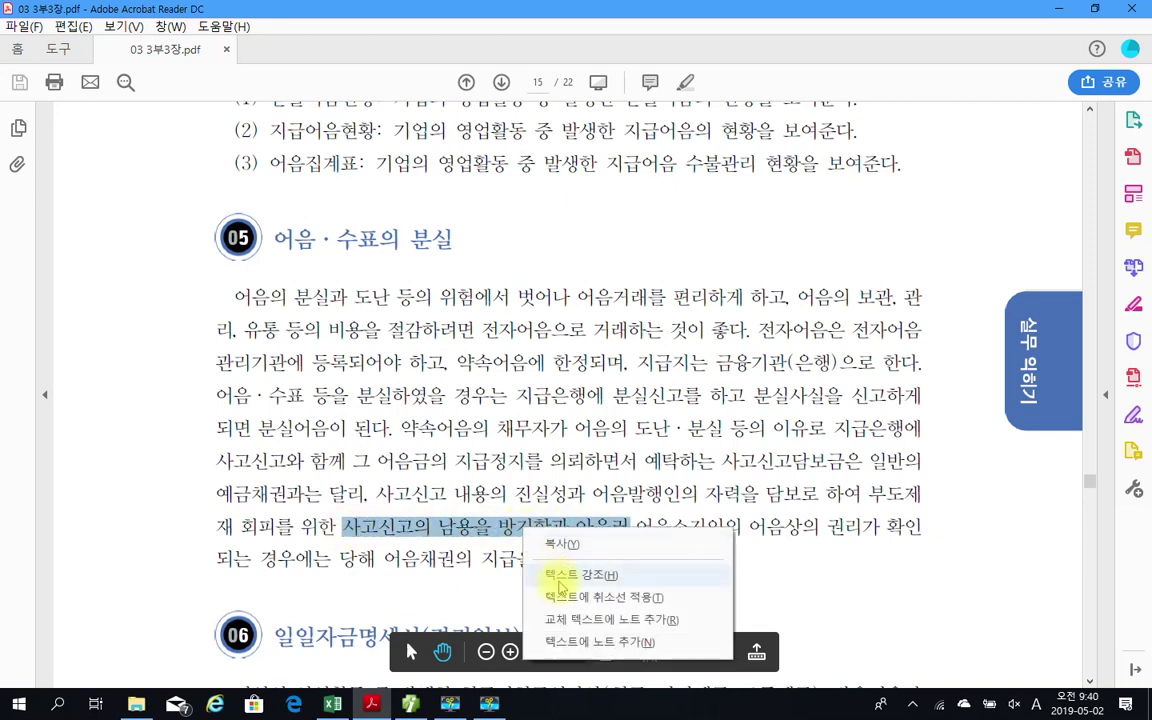
left_click(556, 576)
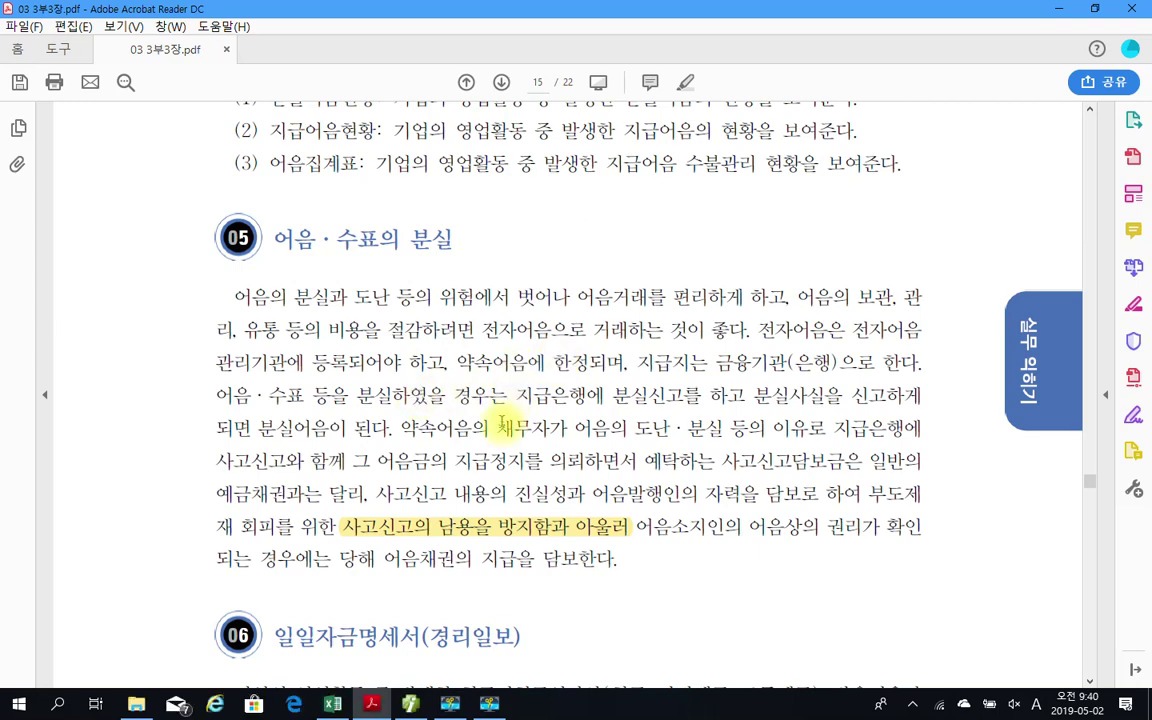
- Highlight the heading "전자어음의 수령" of exercise 1 under 어음 관련 거래 on page 16
scroll(430, 425, "down", 1)
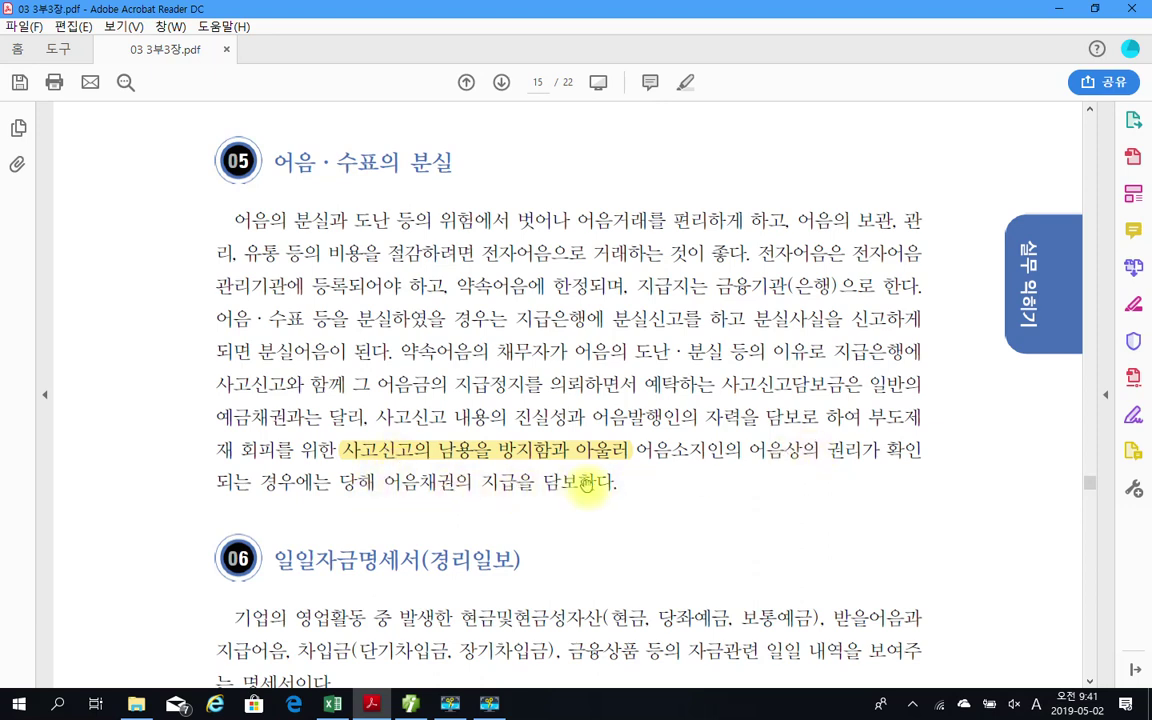
scroll(580, 480, "down", 4)
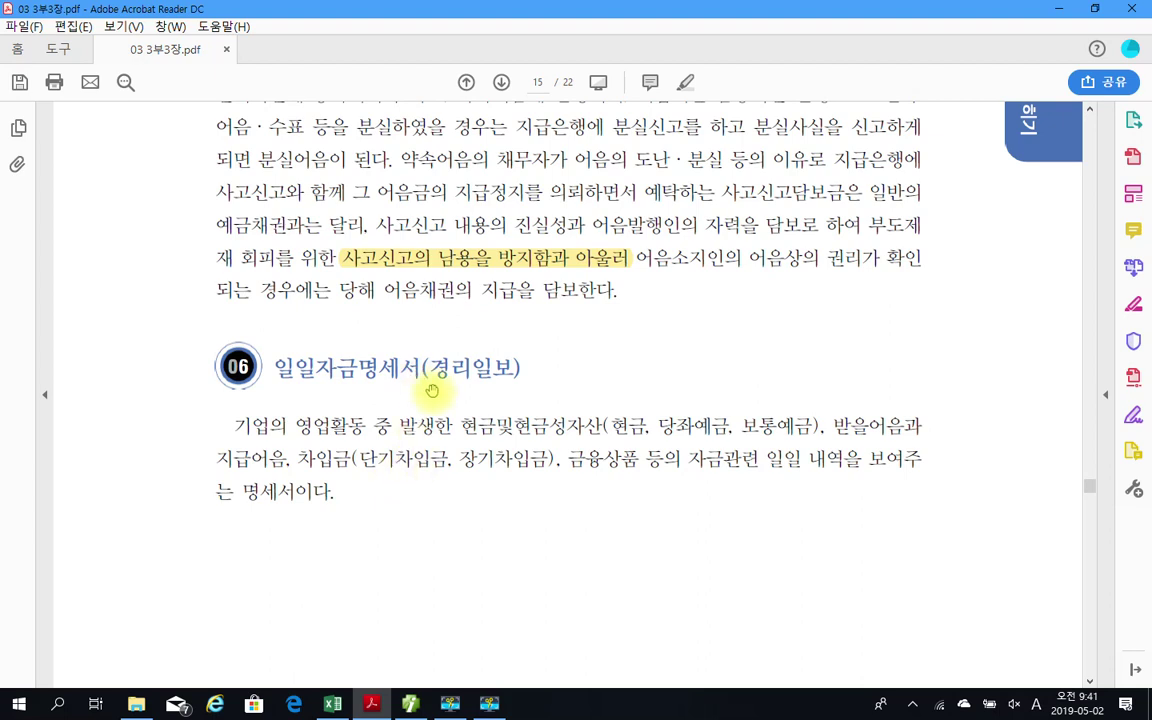
scroll(416, 400, "down", 10)
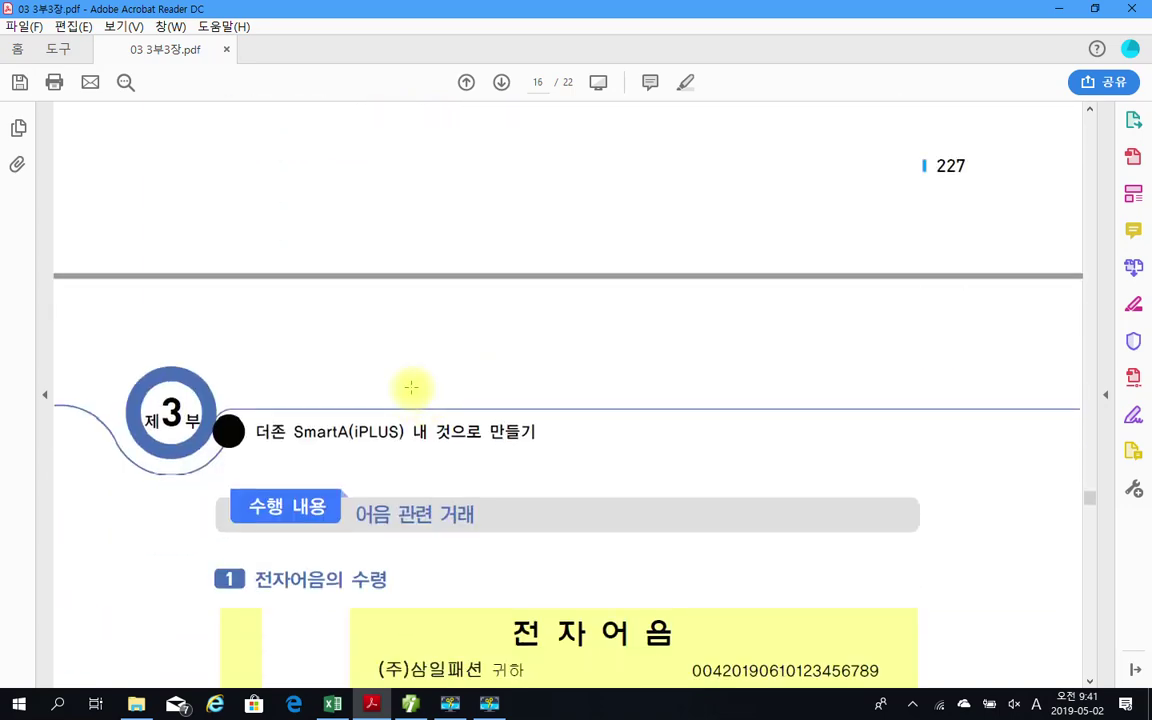
scroll(411, 384, "down", 5)
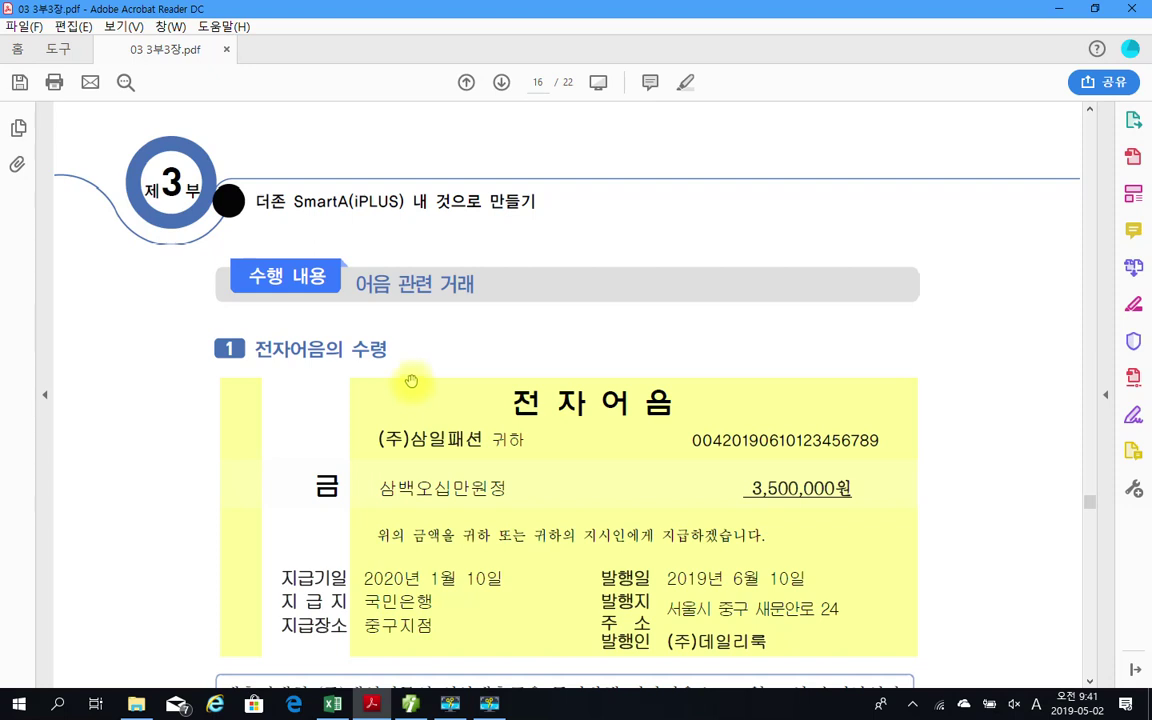
scroll(411, 378, "down", 3)
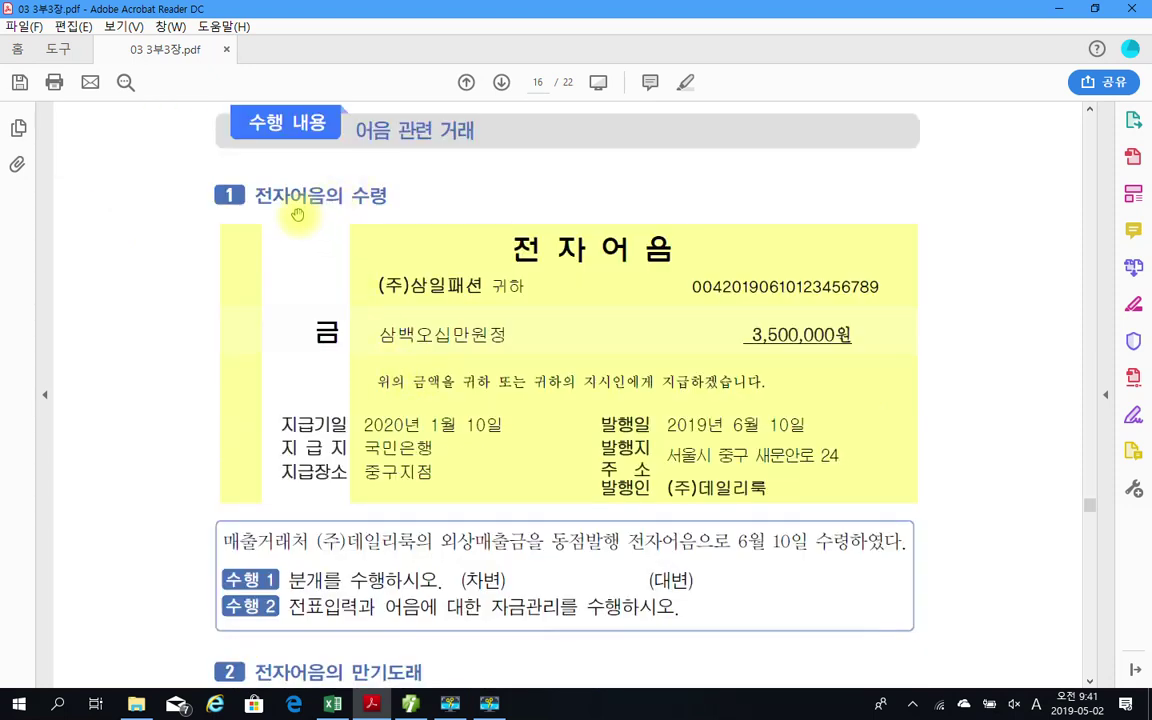
left_click_drag(258, 196, 379, 197)
right_click(379, 199)
left_click(415, 244)
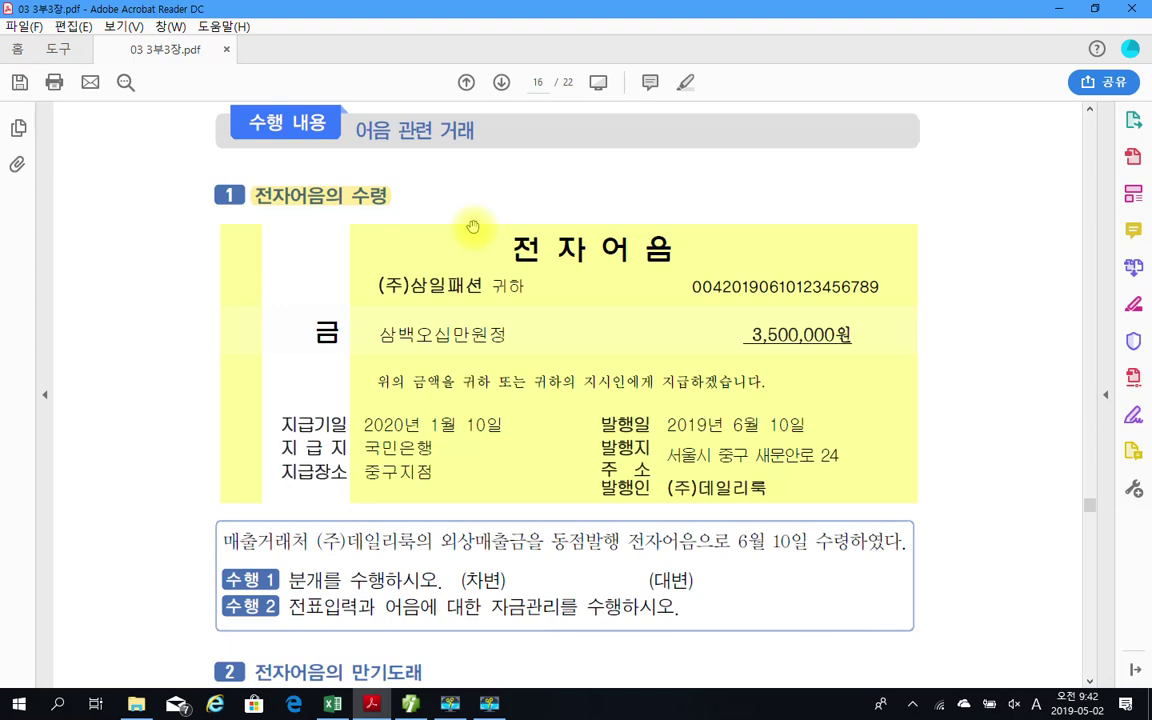
- Highlight the word "외상매출금" in the transaction description below the exercise 1 electronic note
scroll(326, 370, "down", 3)
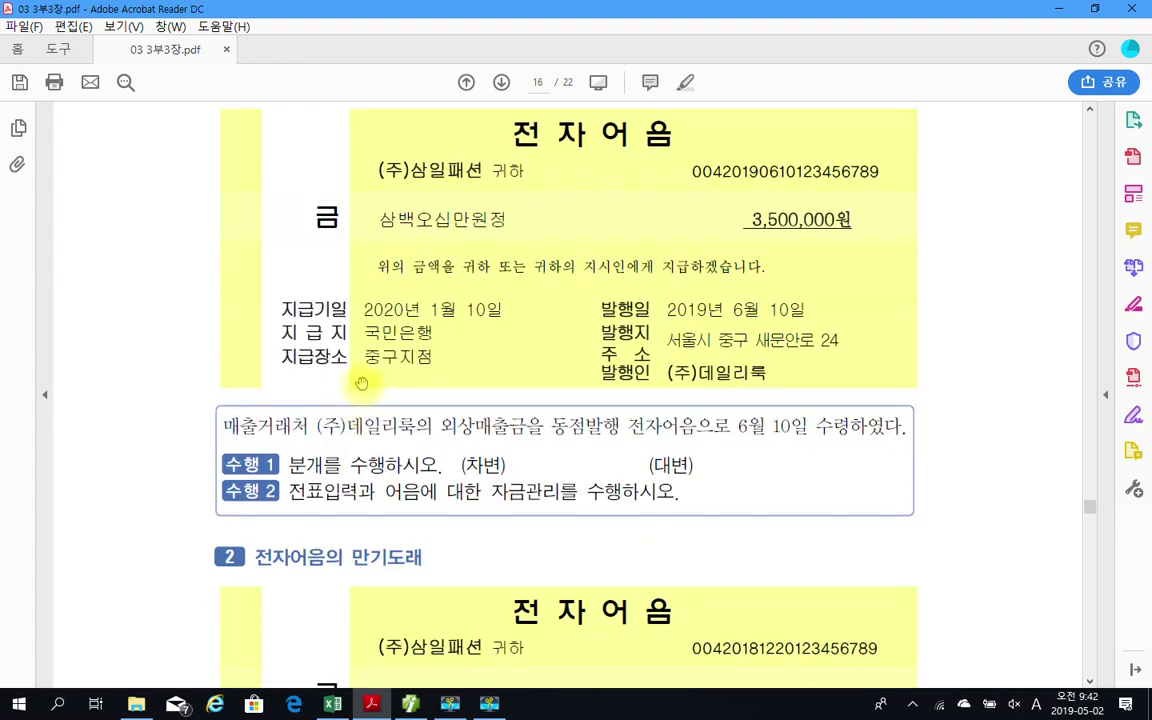
scroll(290, 430, "up", 3)
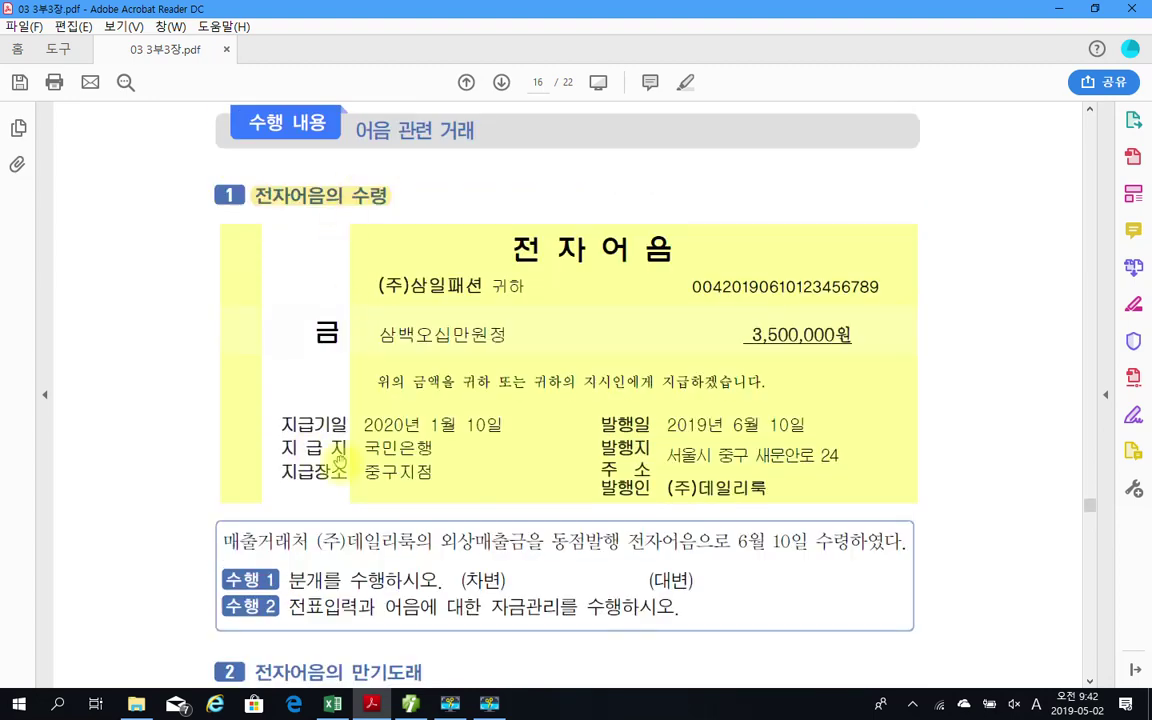
scroll(300, 470, "down", 3)
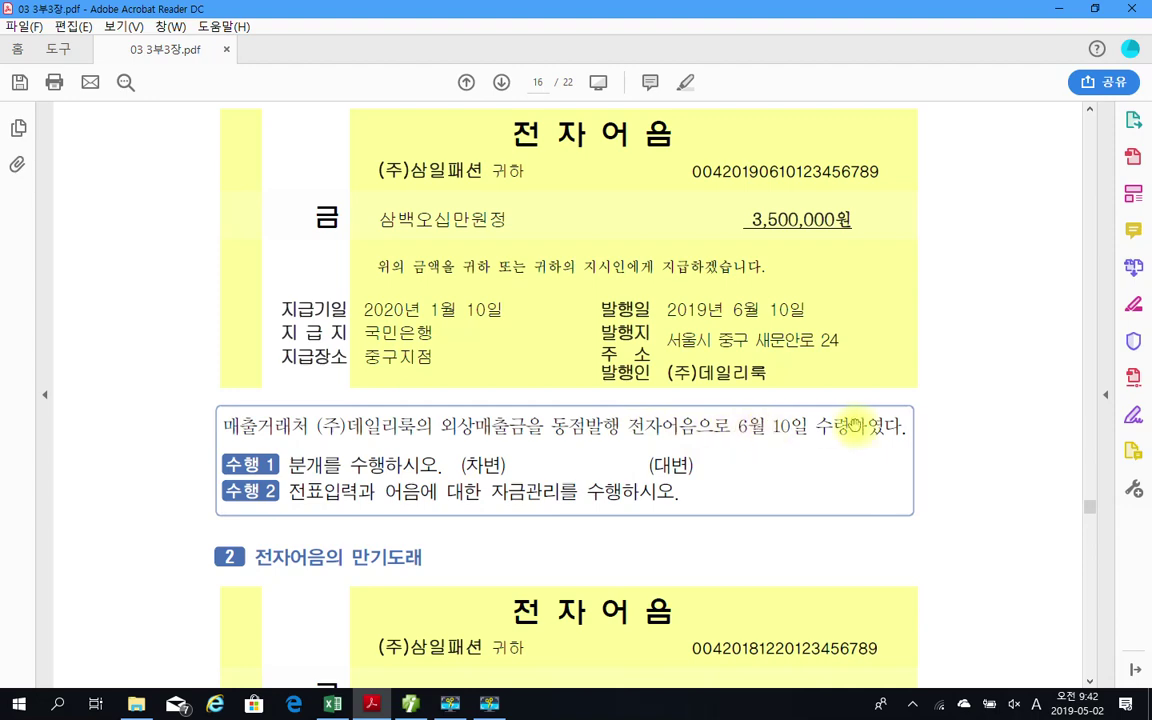
scroll(627, 458, "up", 2)
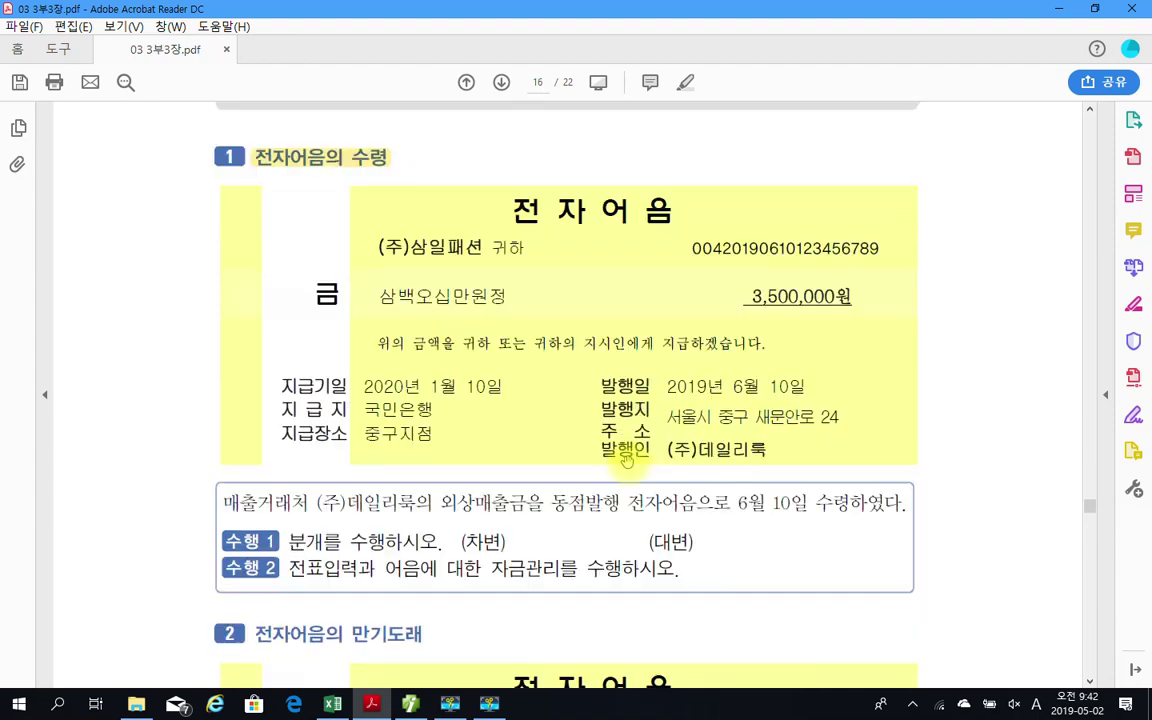
scroll(627, 458, "up", 4)
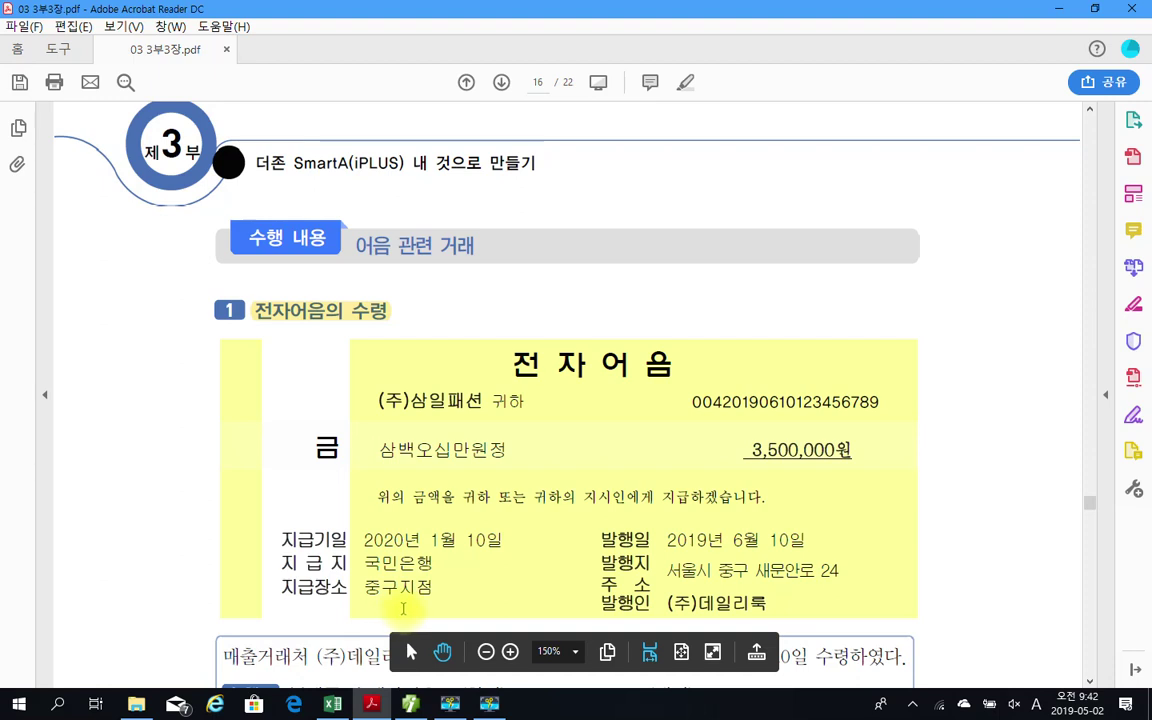
scroll(405, 605, "down", 3)
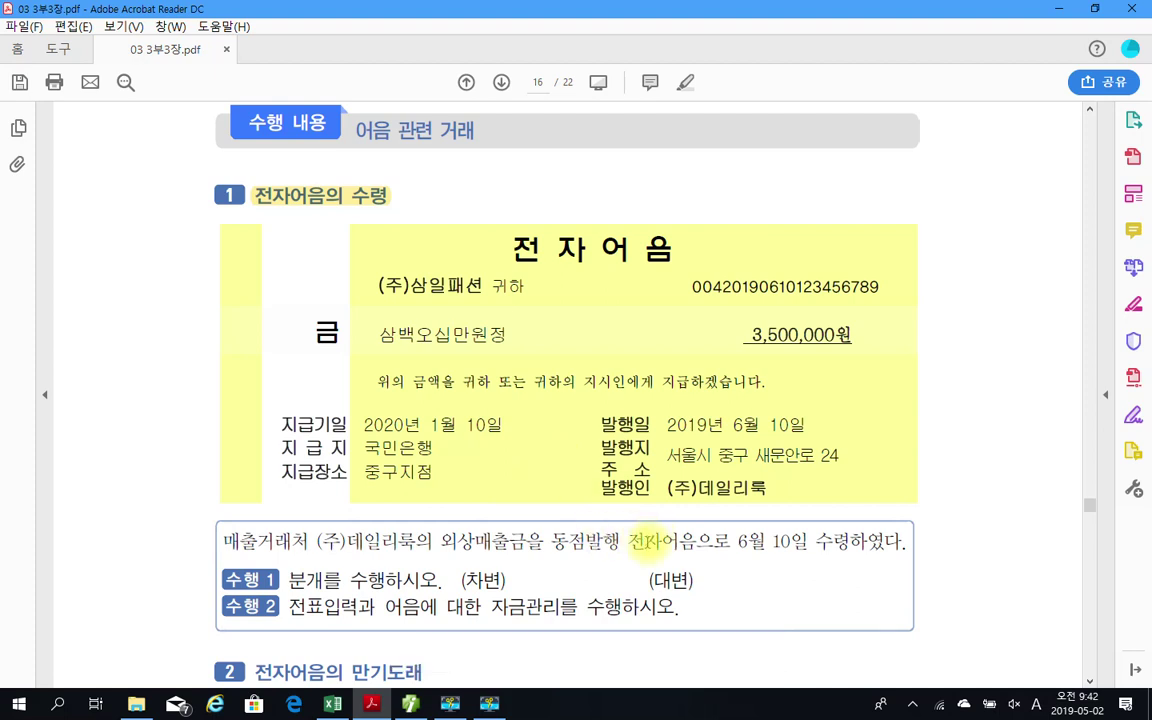
scroll(640, 533, "down", 2)
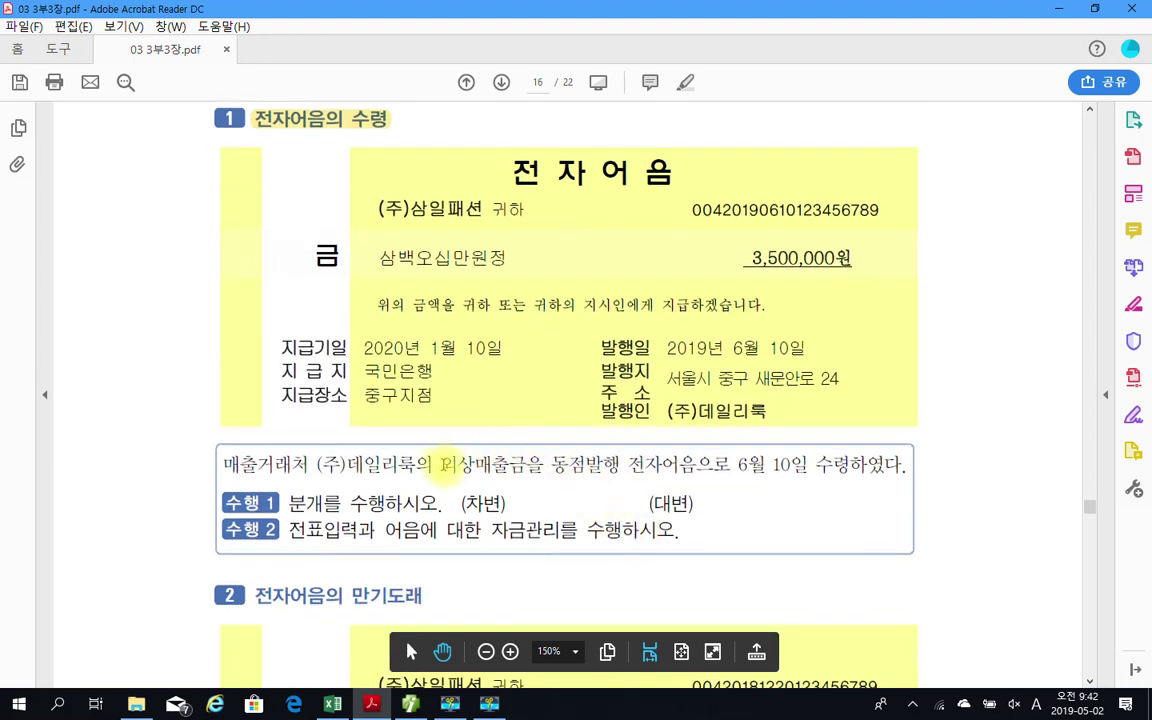
left_click_drag(441, 464, 512, 467)
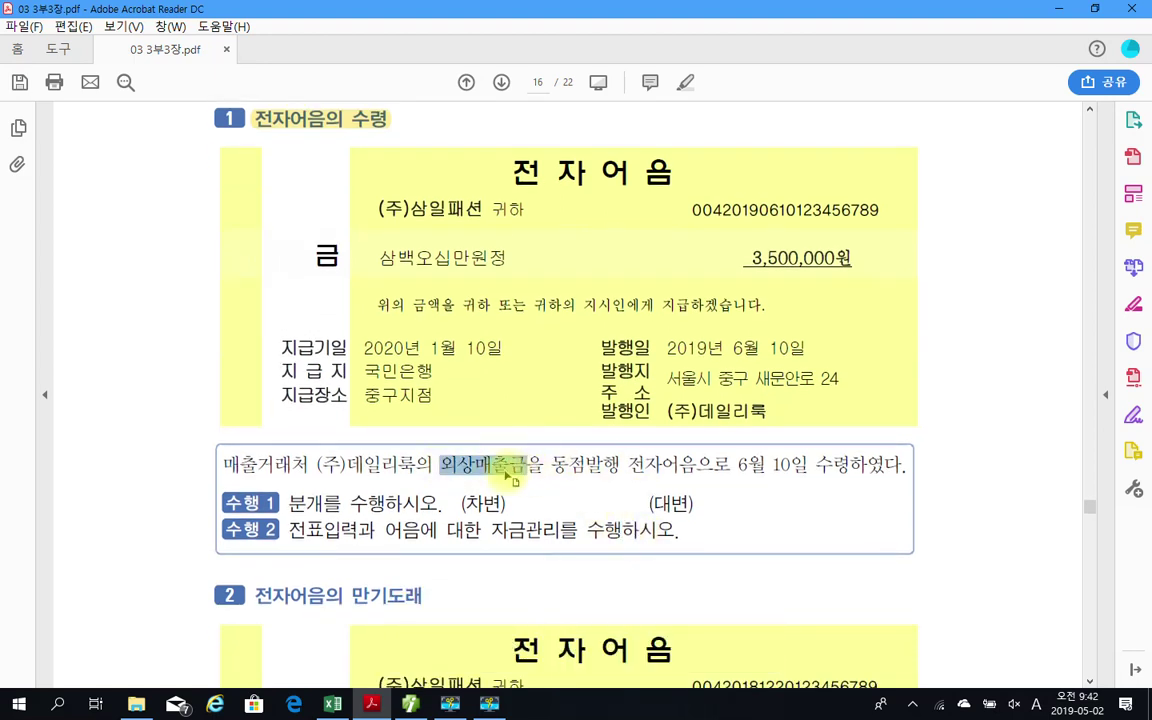
right_click(508, 477)
left_click(553, 519)
- Draw a red circle around "수령" at the end of the exercise 1 transaction description
scroll(561, 516, "down", 1)
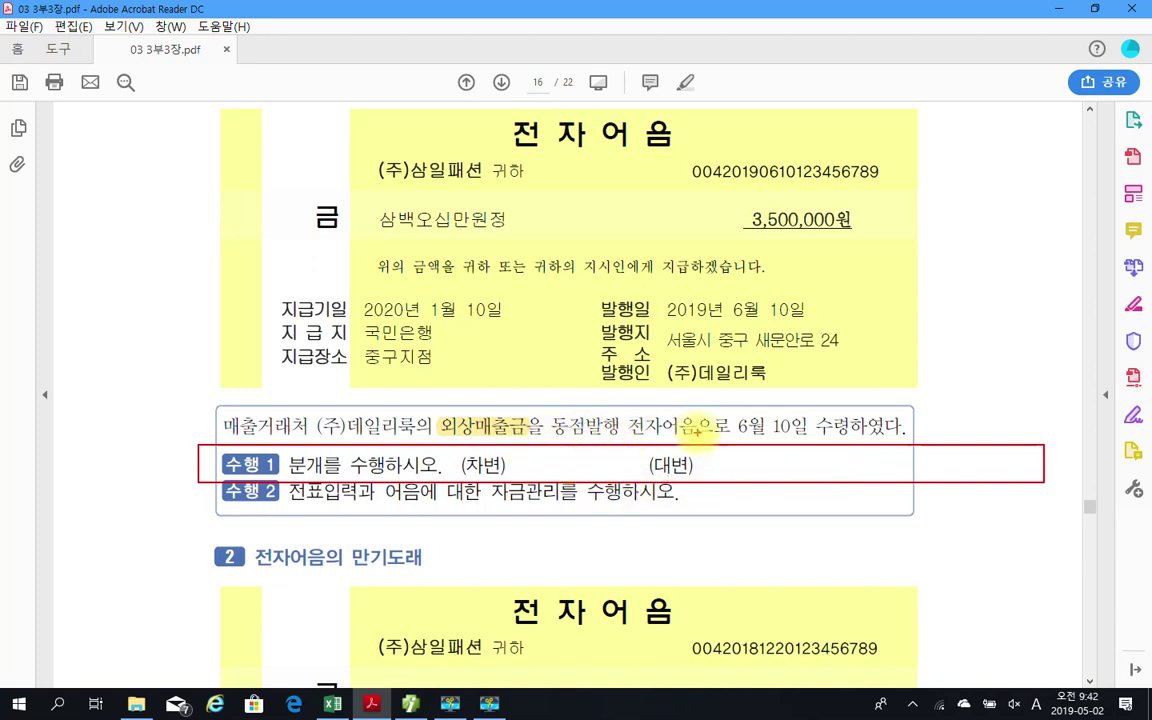
mouse_move(812, 418)
left_mouse_down()
mouse_move(856, 424)
mouse_move(812, 434)
left_mouse_up()
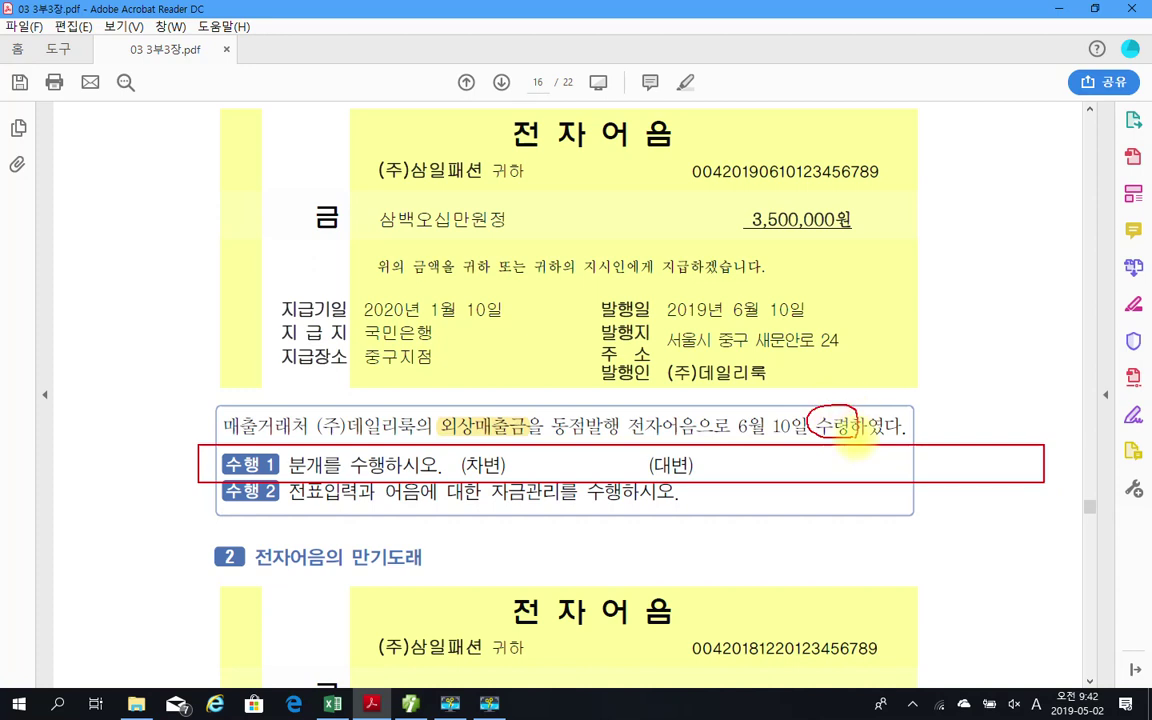
- Circle "전자어음" in red in the exercise 1 transaction description and underline the blanks after (차변) and (대변)
mouse_move(698, 413)
left_mouse_down()
mouse_move(622, 425)
mouse_move(708, 432)
left_mouse_up()
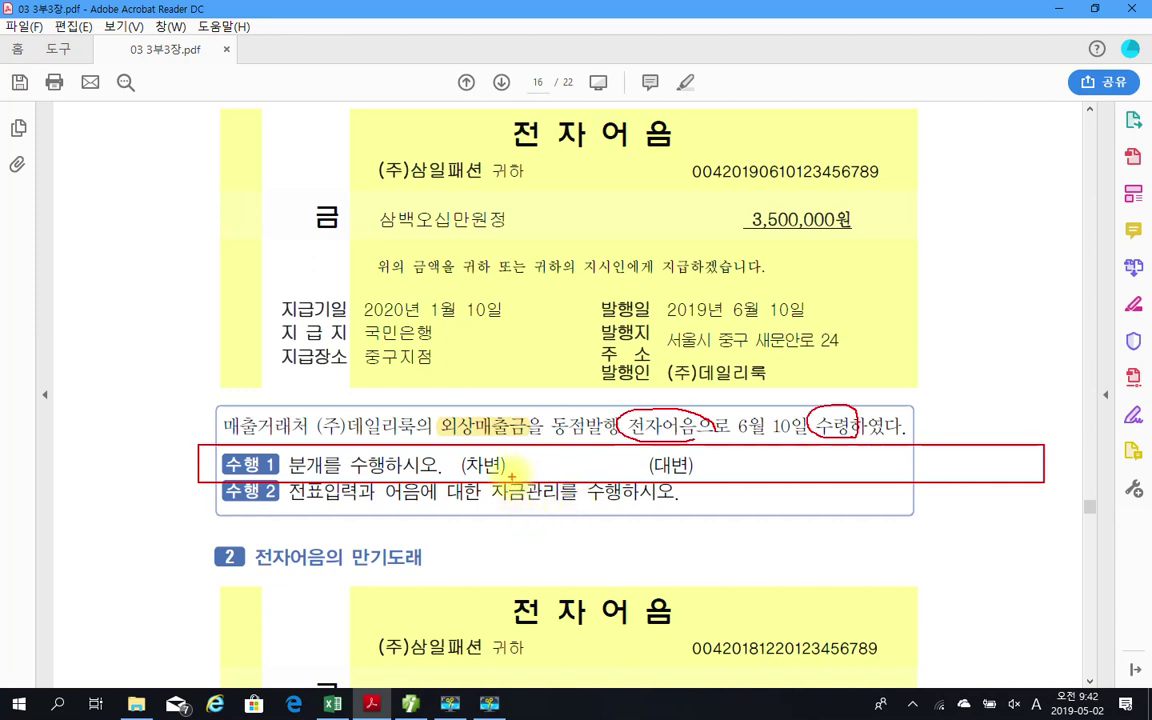
left_click_drag(509, 475, 648, 468)
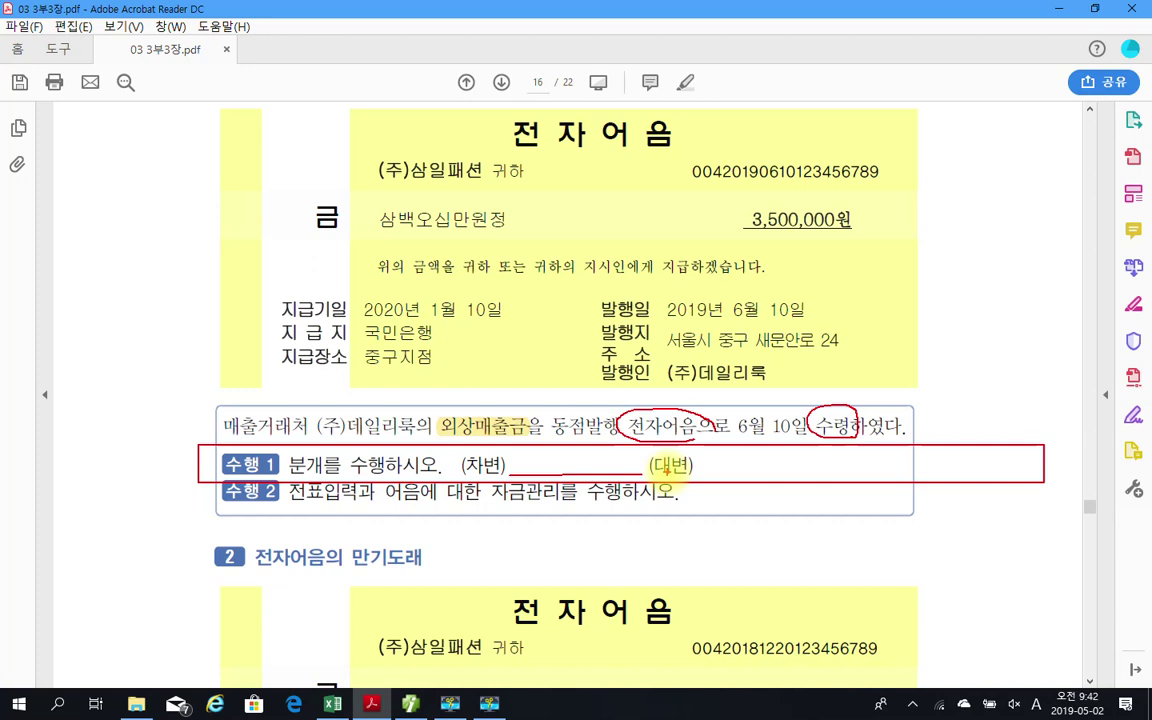
left_click_drag(718, 469, 898, 466)
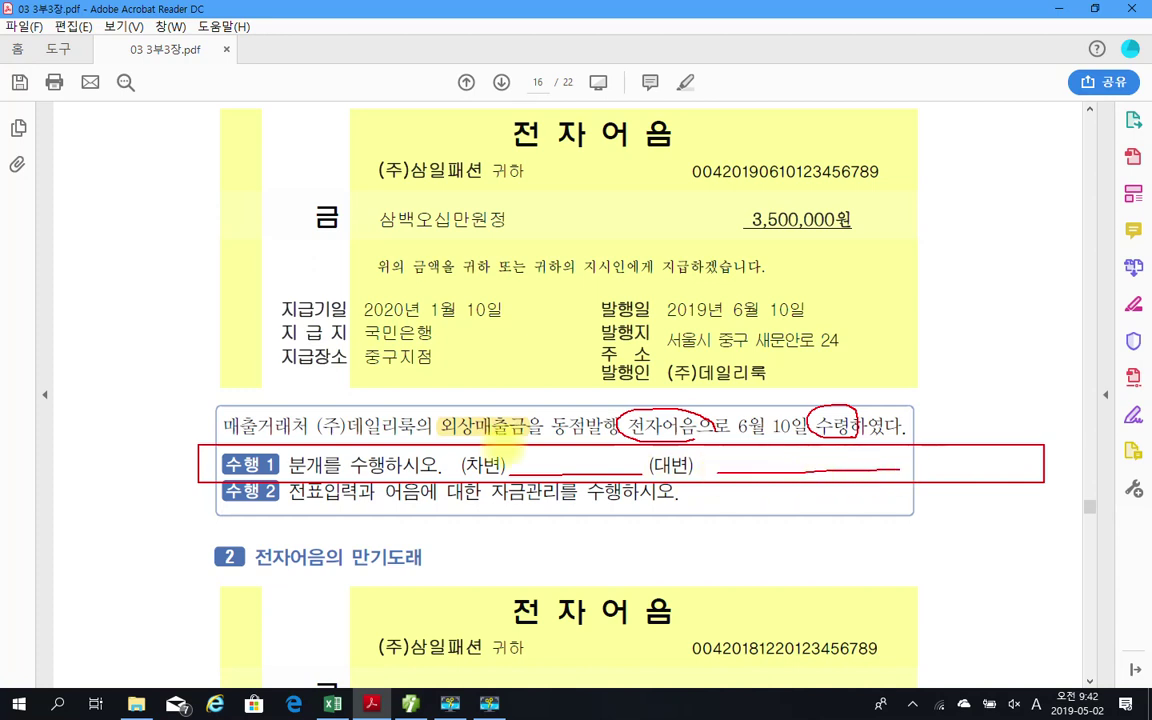
- Tick "외상매출금", draw an arrow from it to the (대변) blank, bracket both answer blanks, and clear the red marks
left_click_drag(464, 400, 494, 407)
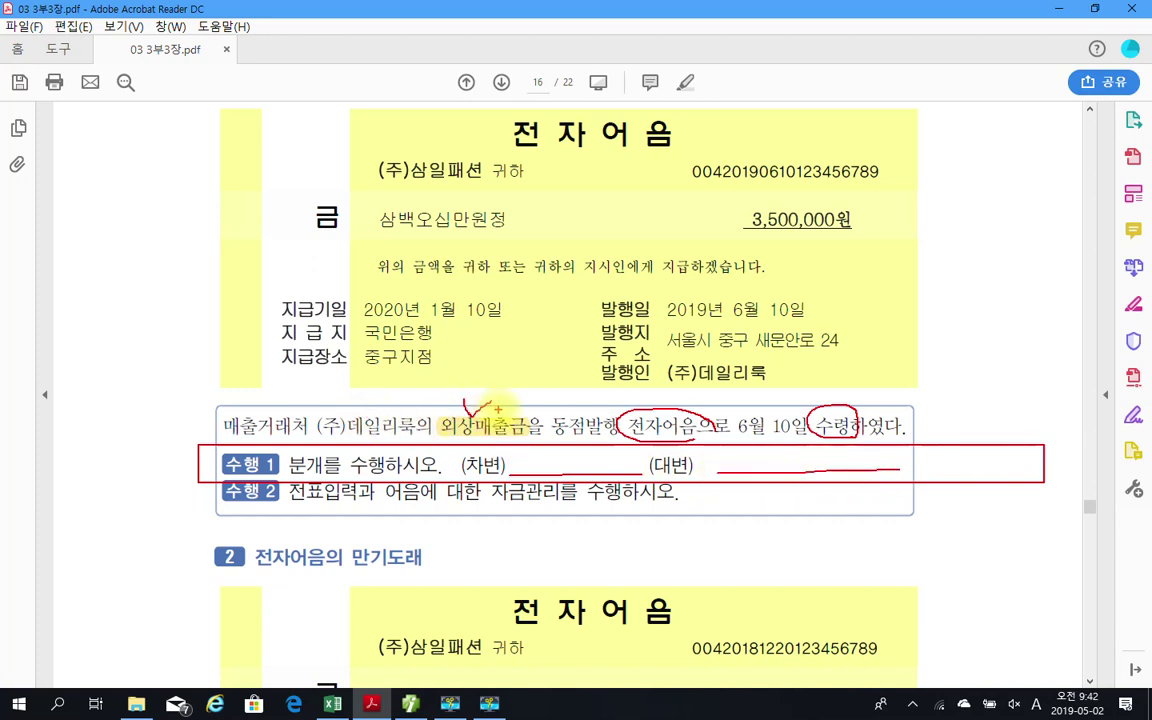
mouse_move(497, 409)
left_mouse_down()
mouse_move(540, 382)
mouse_move(730, 390)
mouse_move(761, 462)
mouse_move(771, 460)
left_mouse_up()
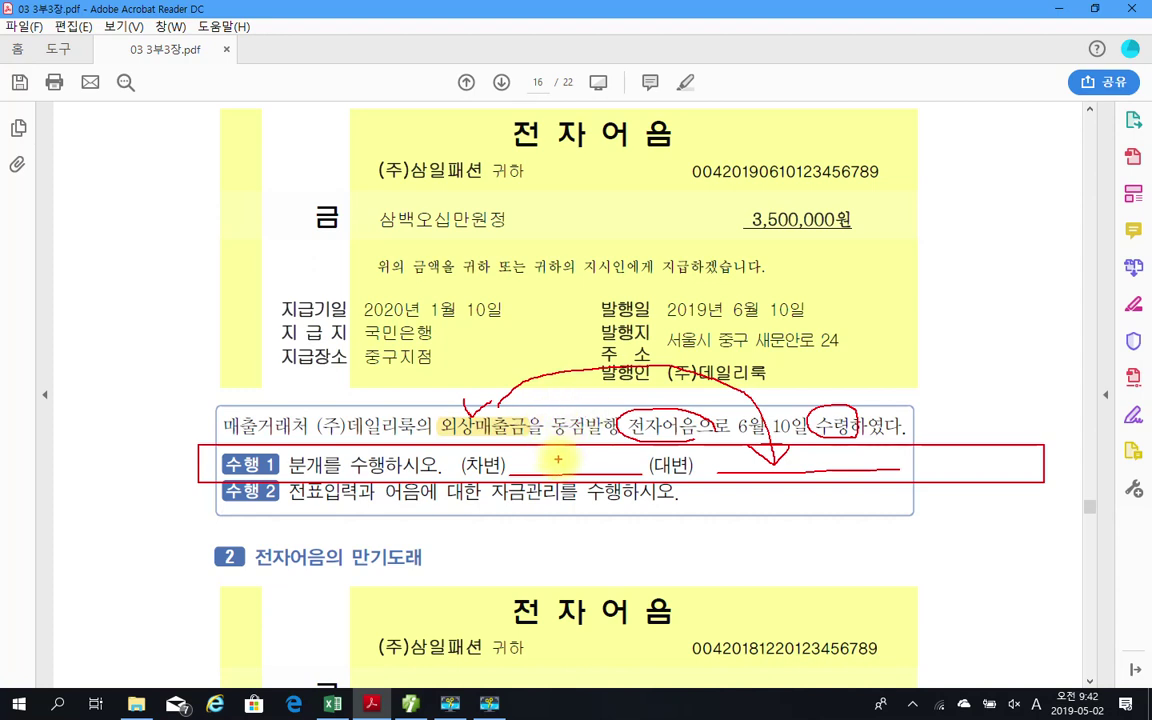
mouse_move(553, 473)
left_mouse_down()
mouse_move(592, 452)
mouse_move(594, 468)
left_mouse_up()
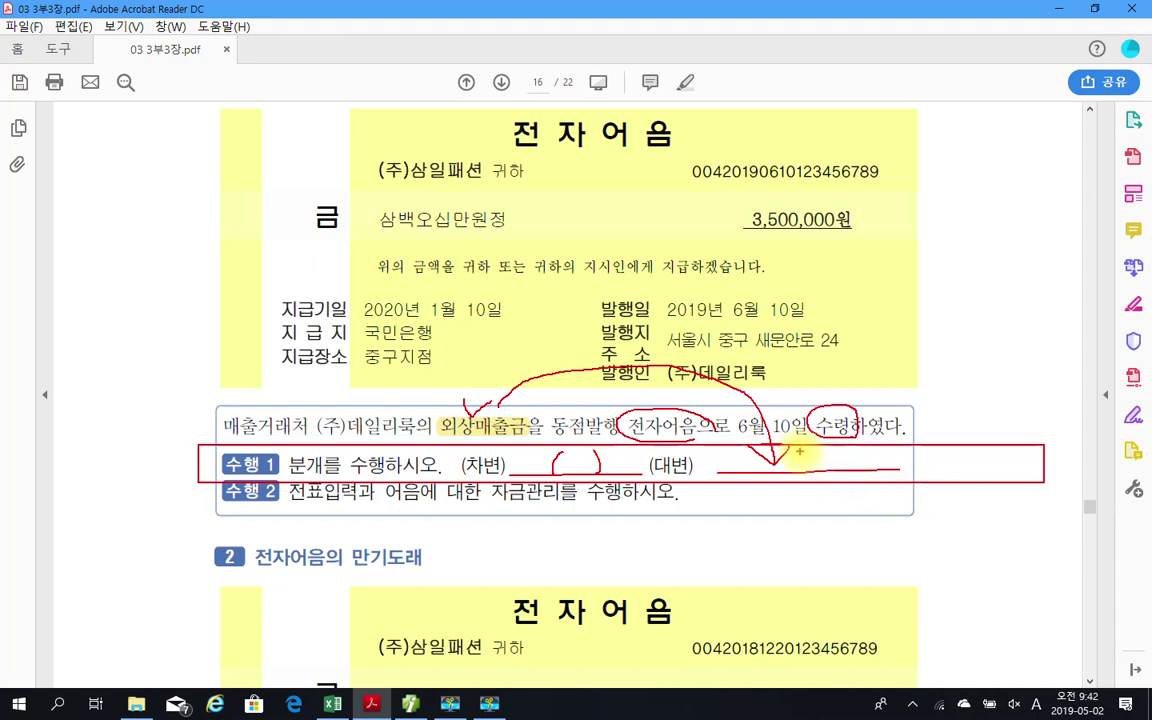
mouse_move(806, 451)
left_mouse_down()
mouse_move(803, 473)
mouse_move(847, 460)
mouse_move(840, 472)
left_mouse_up()
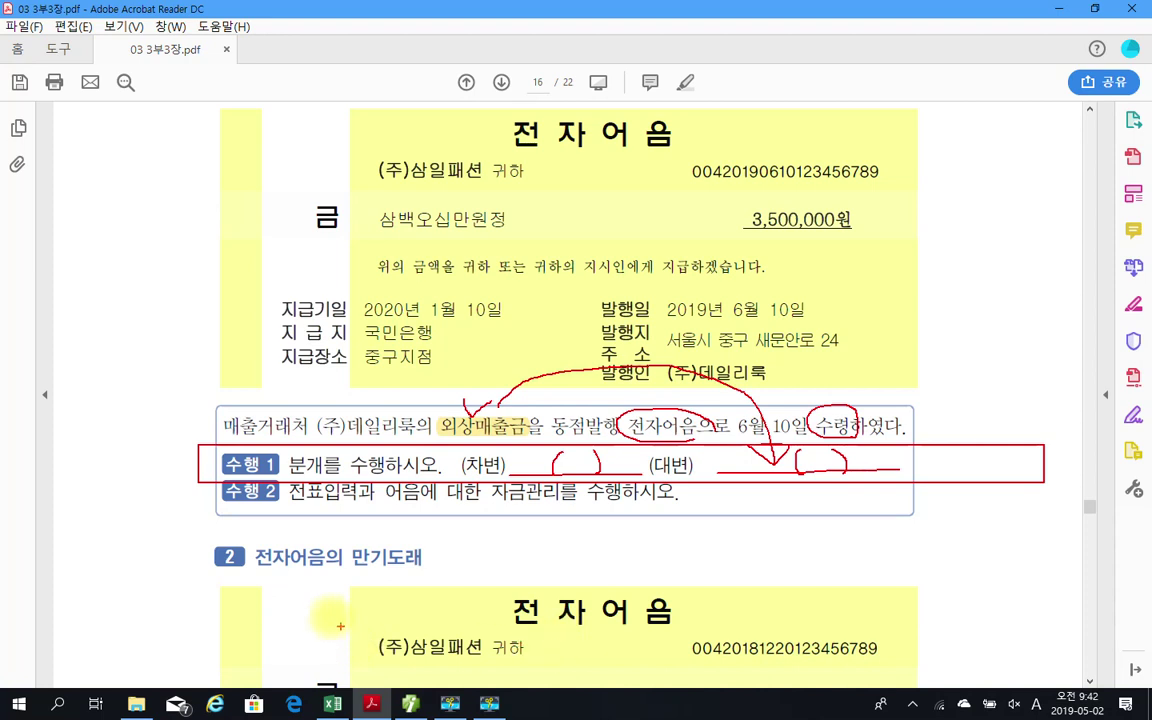
key("Escape")
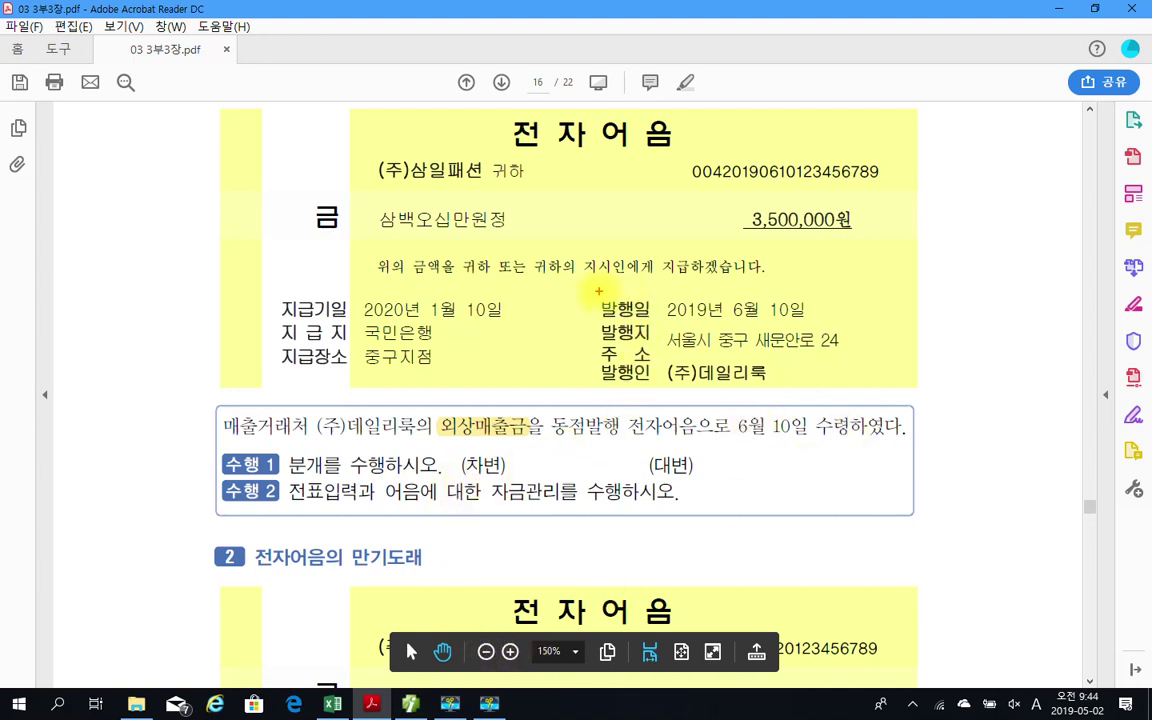
- Box the note's 발행일 2019년 6월 10일 and "수령하였다" in red, tick the issue date, and clear the marks
mouse_move(599, 292)
left_mouse_down()
mouse_move(746, 321)
mouse_move(827, 322)
left_mouse_up()
left_click_drag(808, 401, 916, 440)
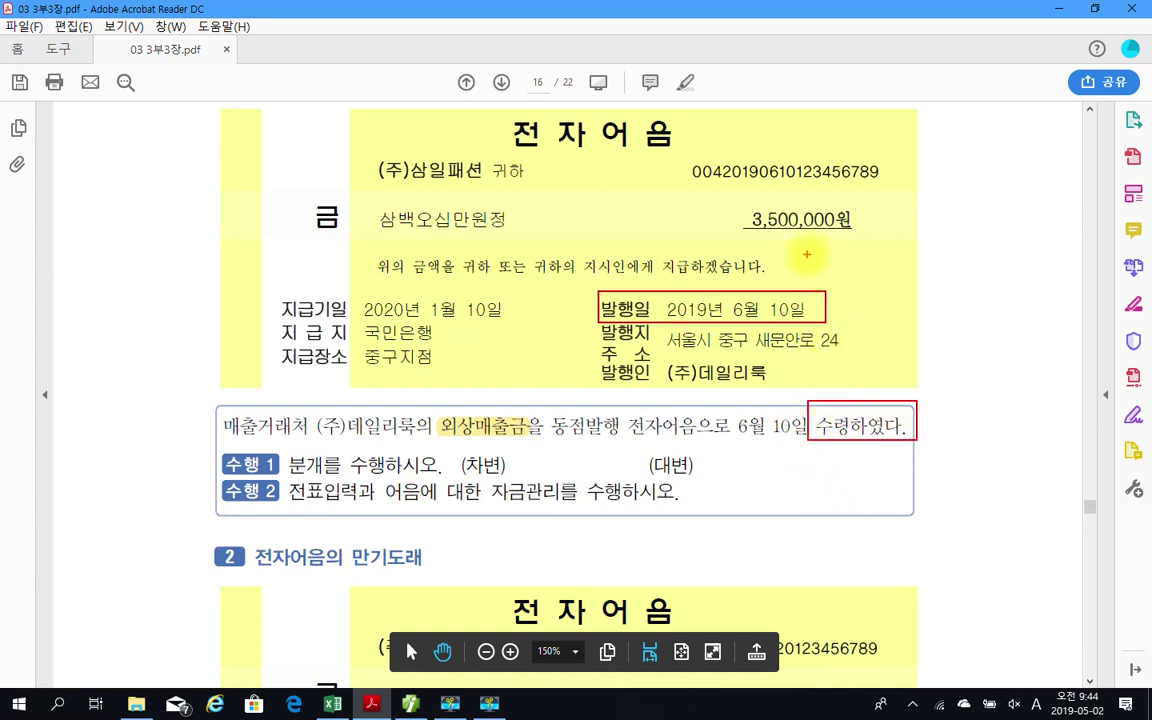
mouse_move(808, 256)
left_mouse_down()
mouse_move(813, 292)
mouse_move(860, 268)
left_mouse_up()
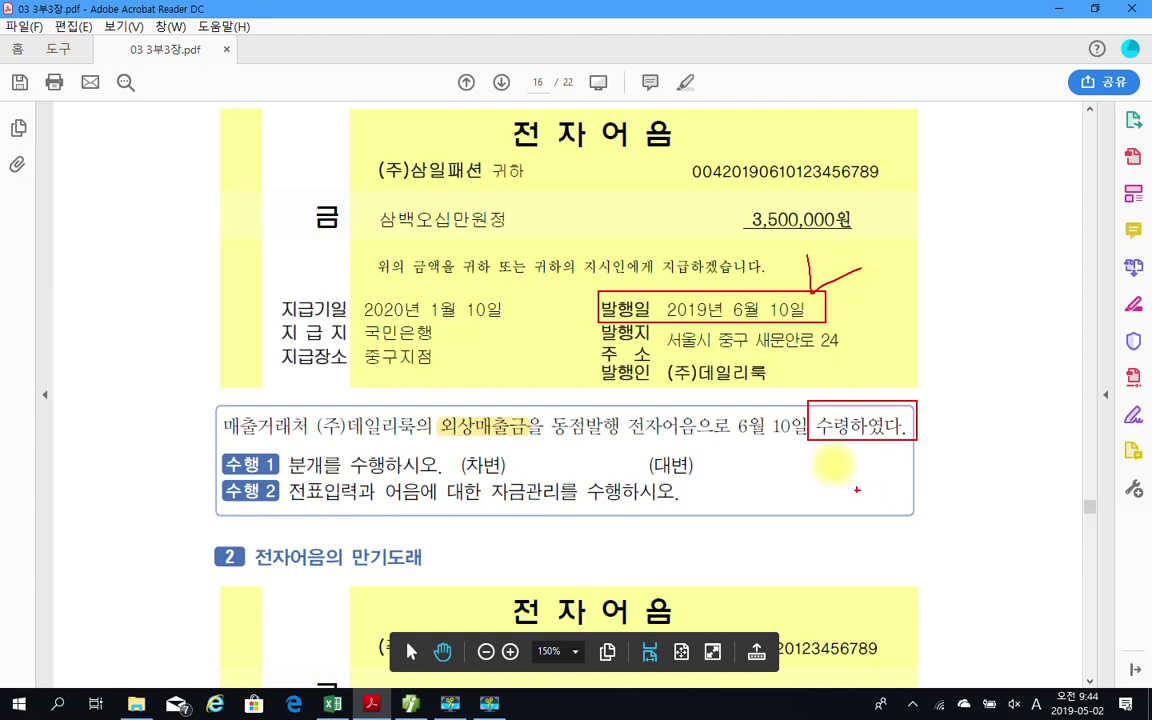
key("Escape")
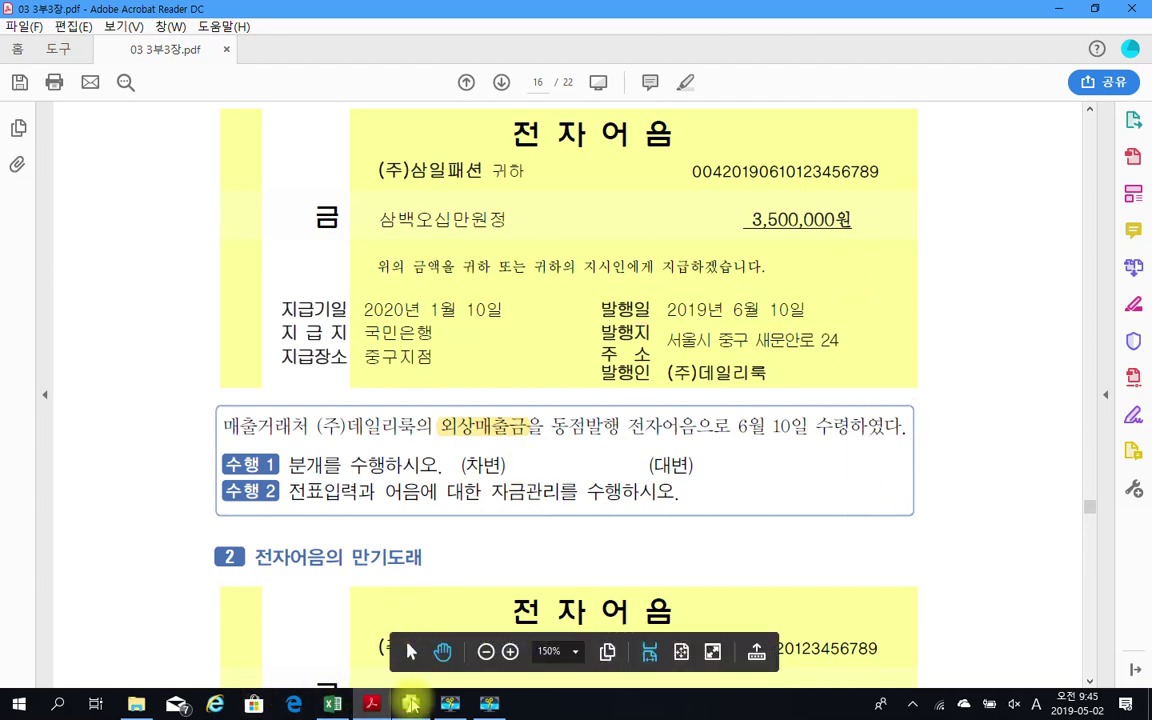
- Switch to 더존 Smart A and open 일반전표입력 for month 06, day 10
left_click(410, 703)
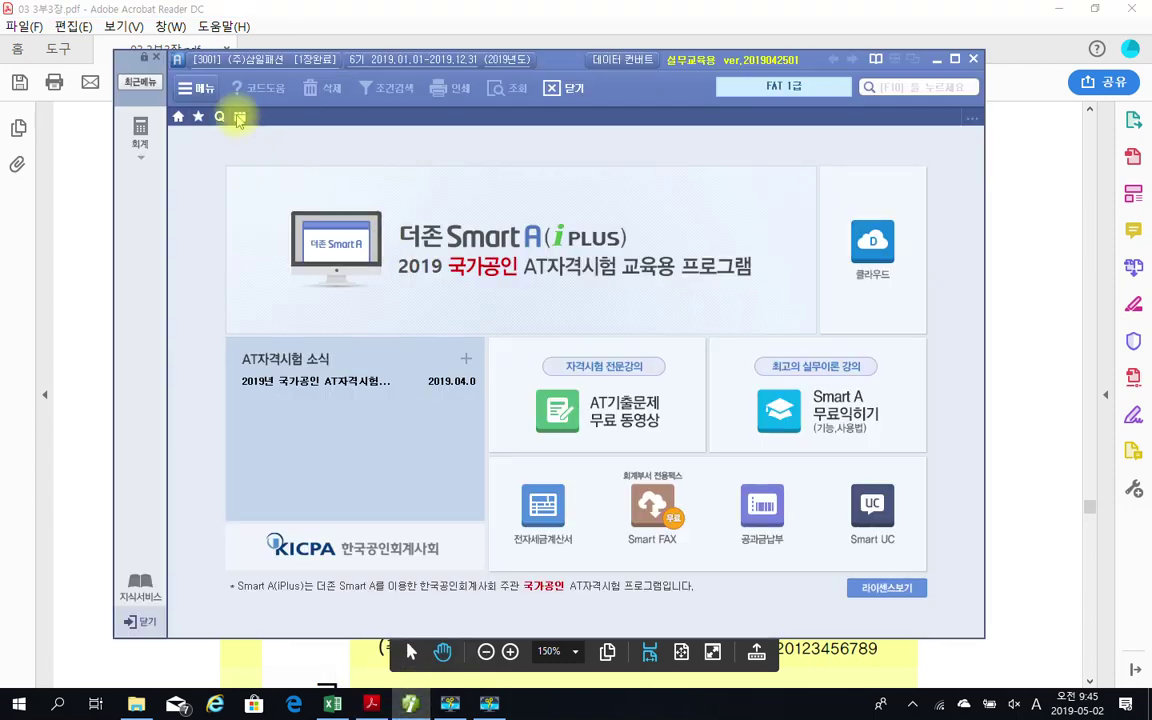
left_click(239, 116)
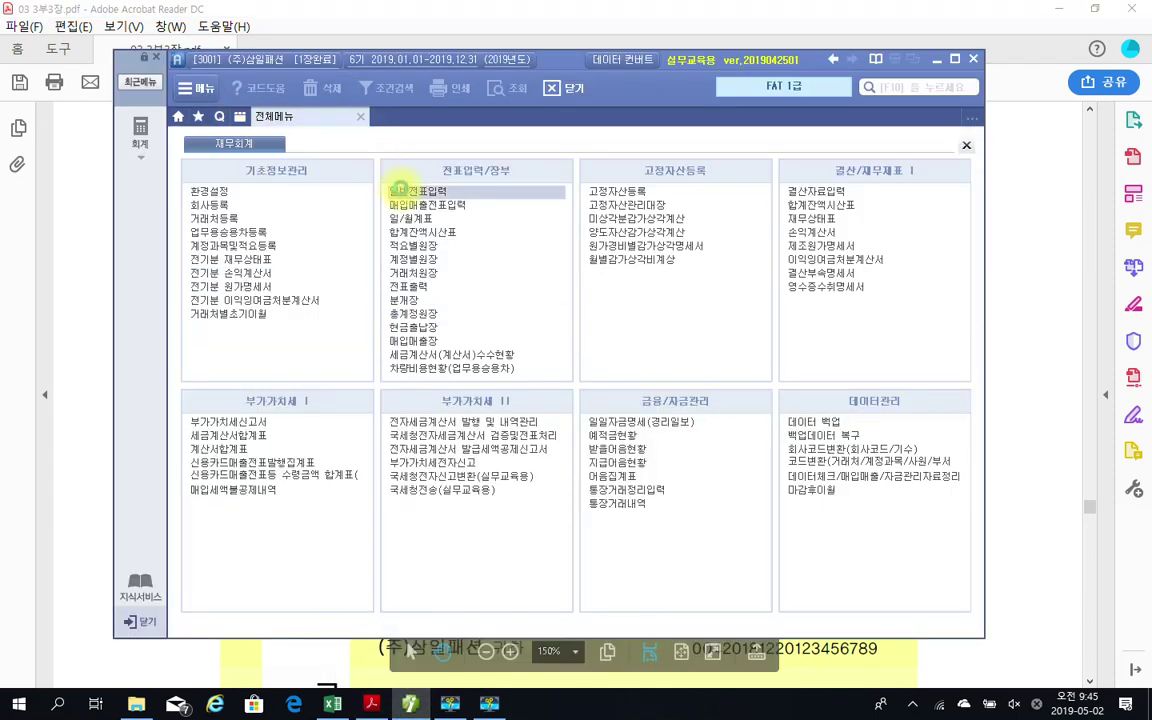
left_click(399, 190)
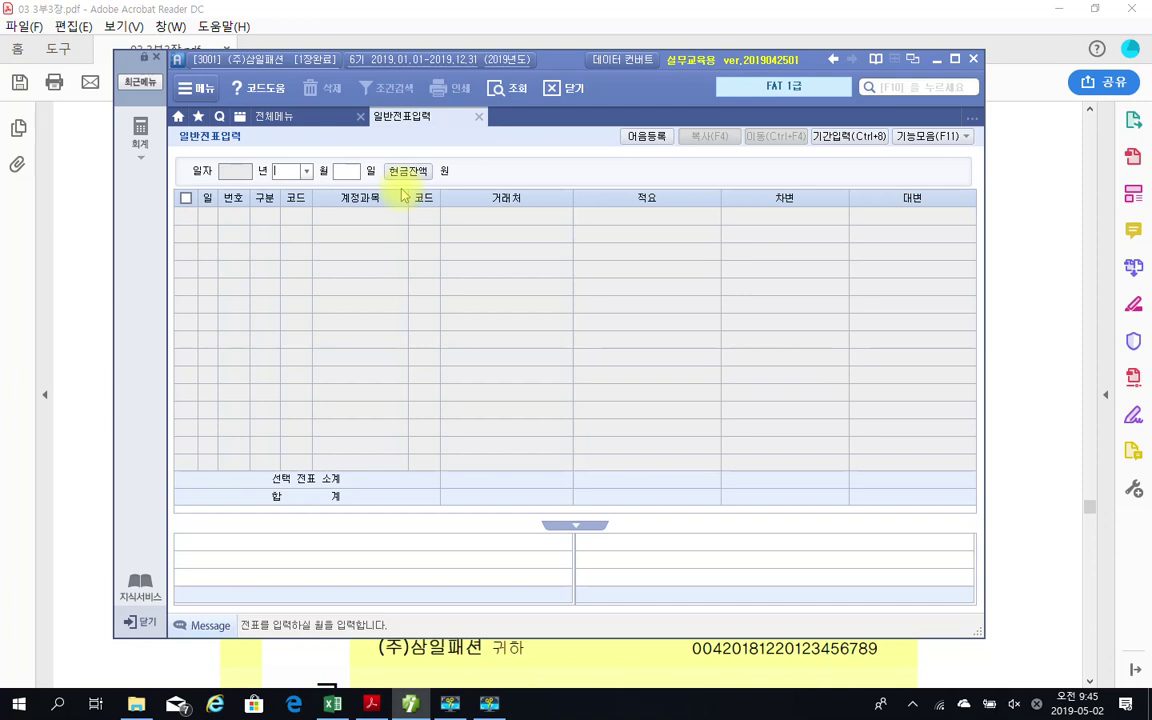
type("06")
type("10")
key("Return")
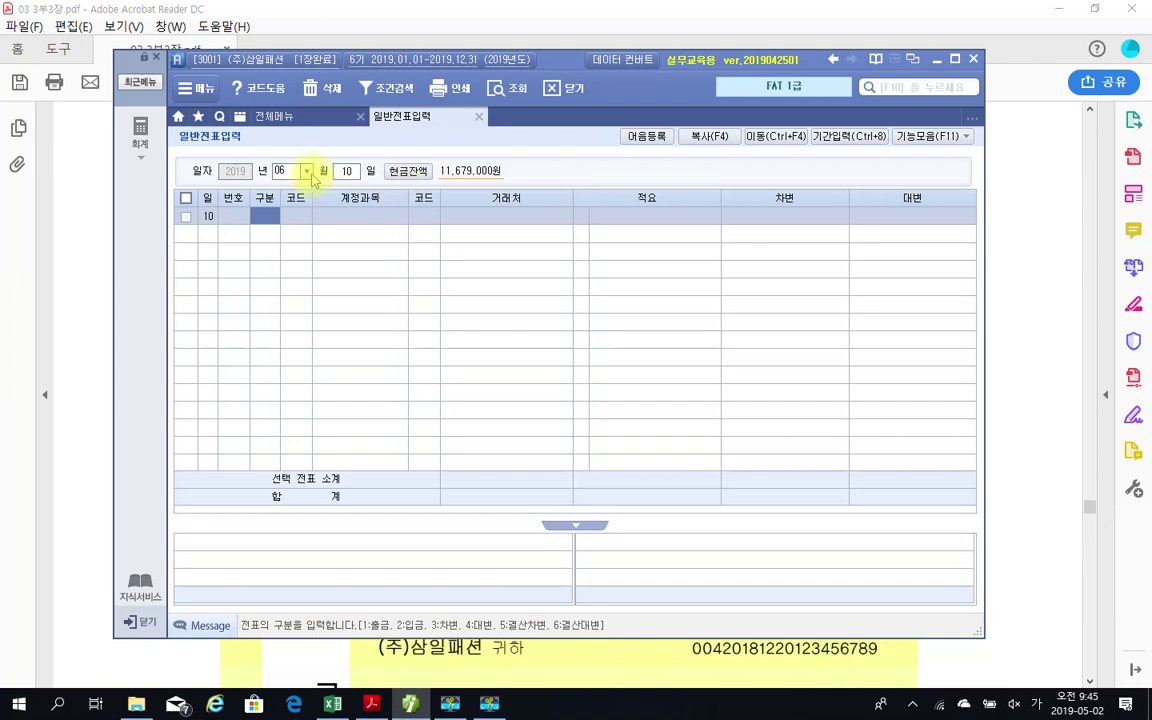
- Blank out the day in the voucher date so entry works on the whole month of June
left_click(342, 174)
key("BackSpace")
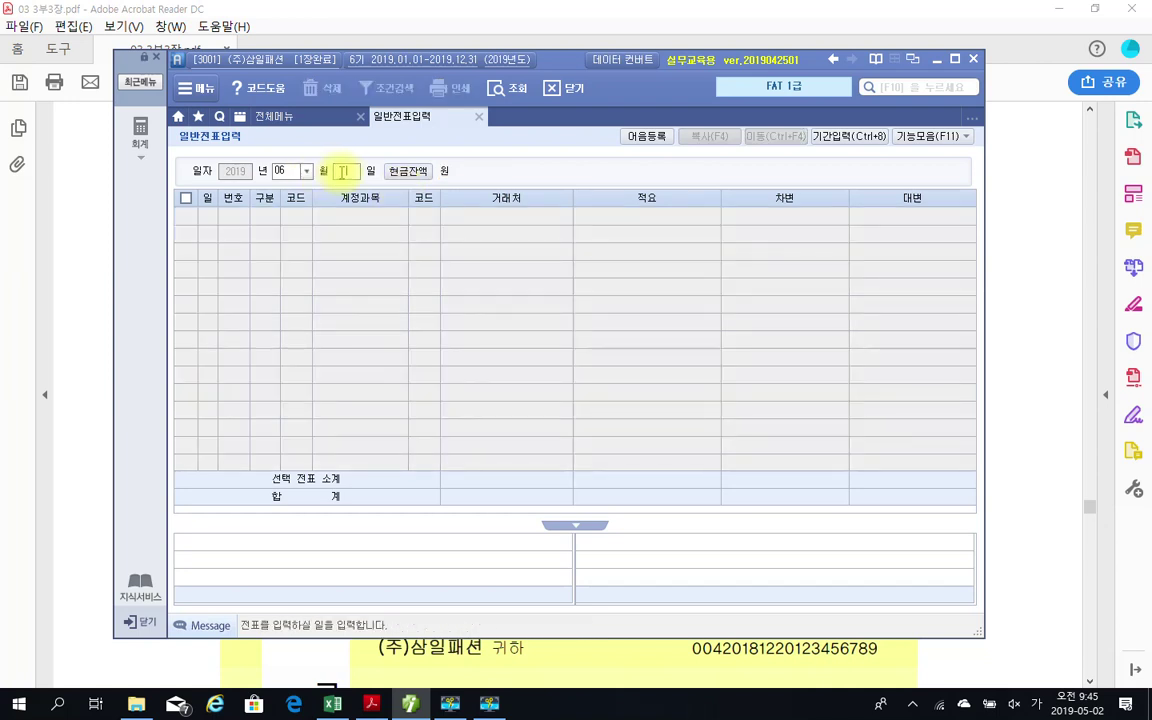
key("Return")
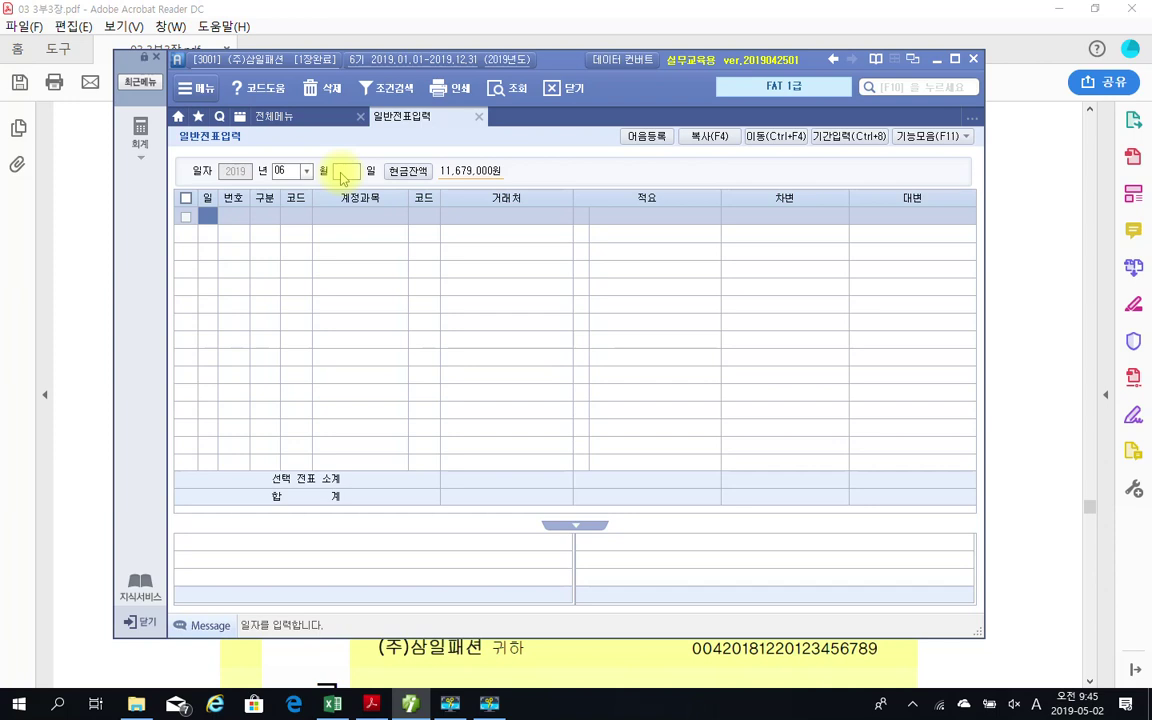
- Start a debit (차변) line dated day 10 with account 110 받을어음
type("10")
key("Return")
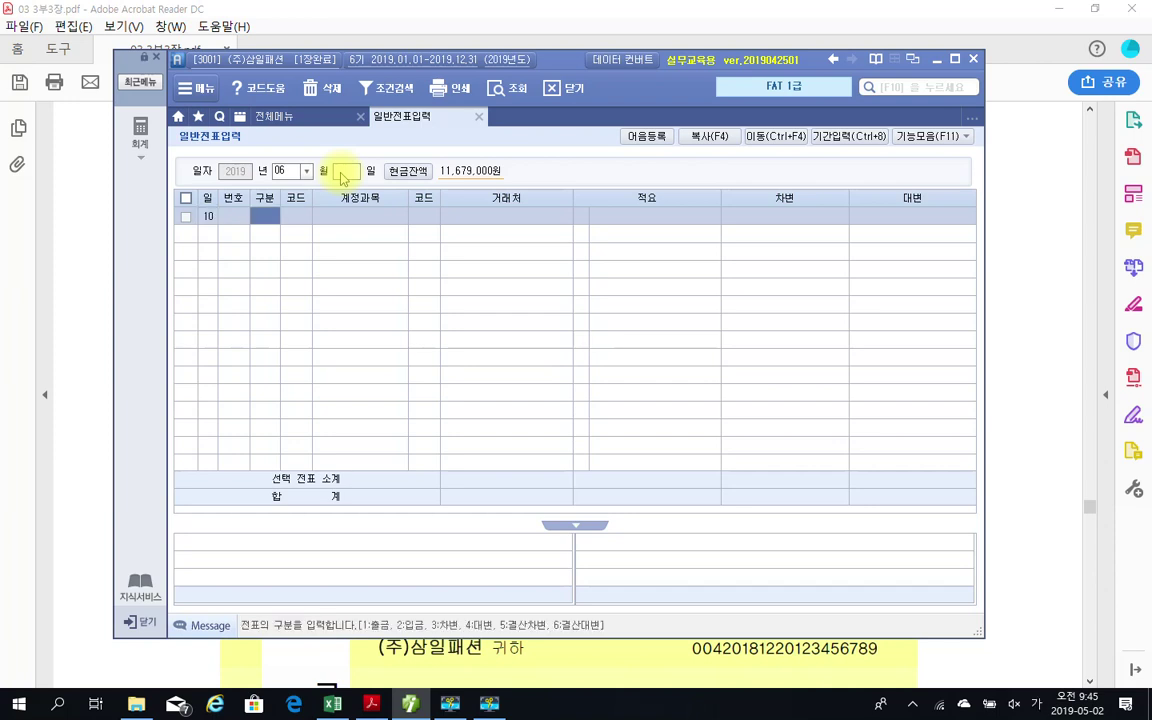
type("3")
key("Return")
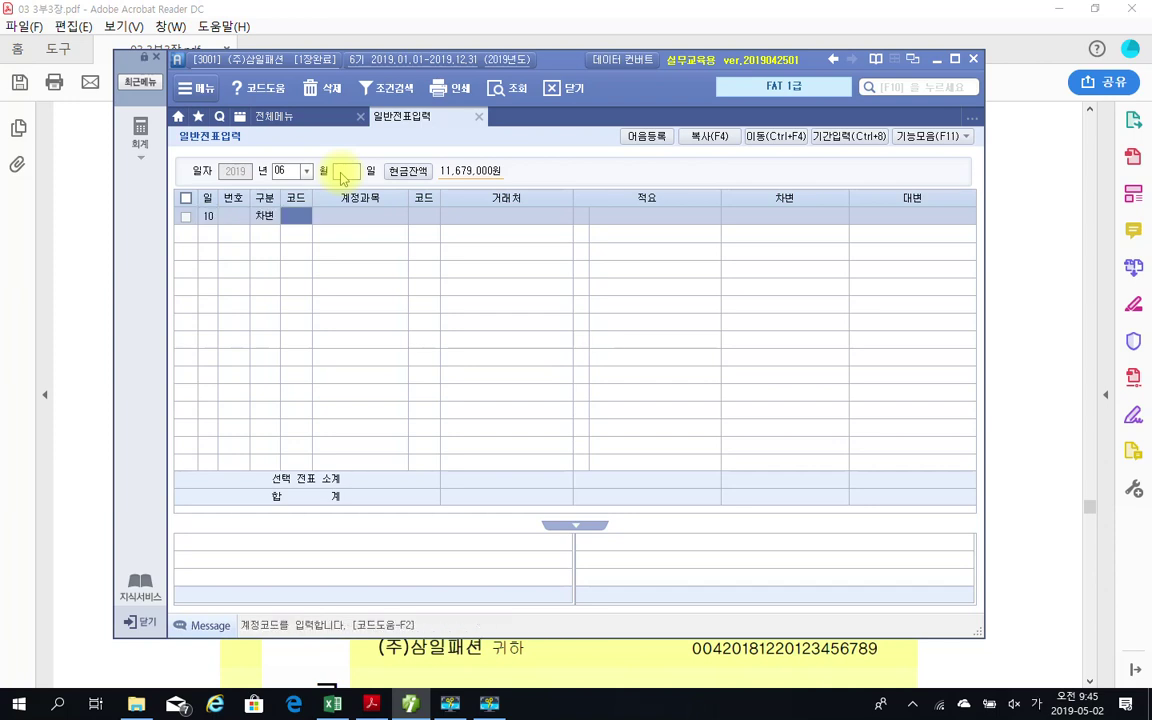
type("110")
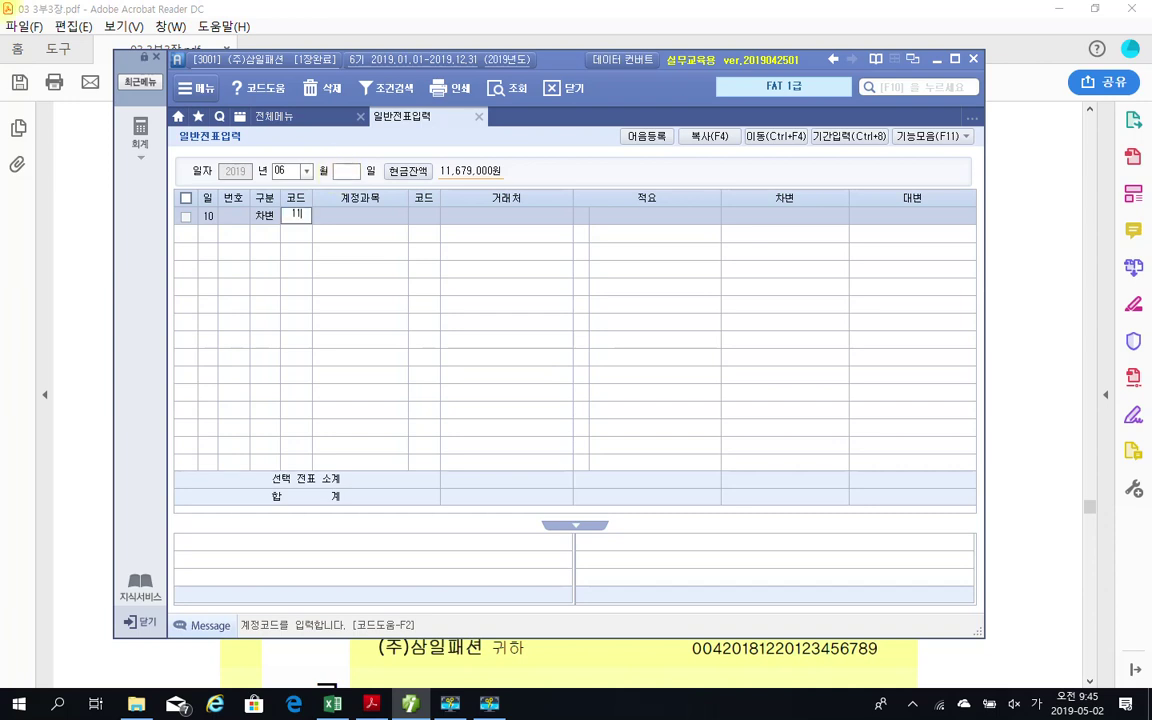
key("Return")
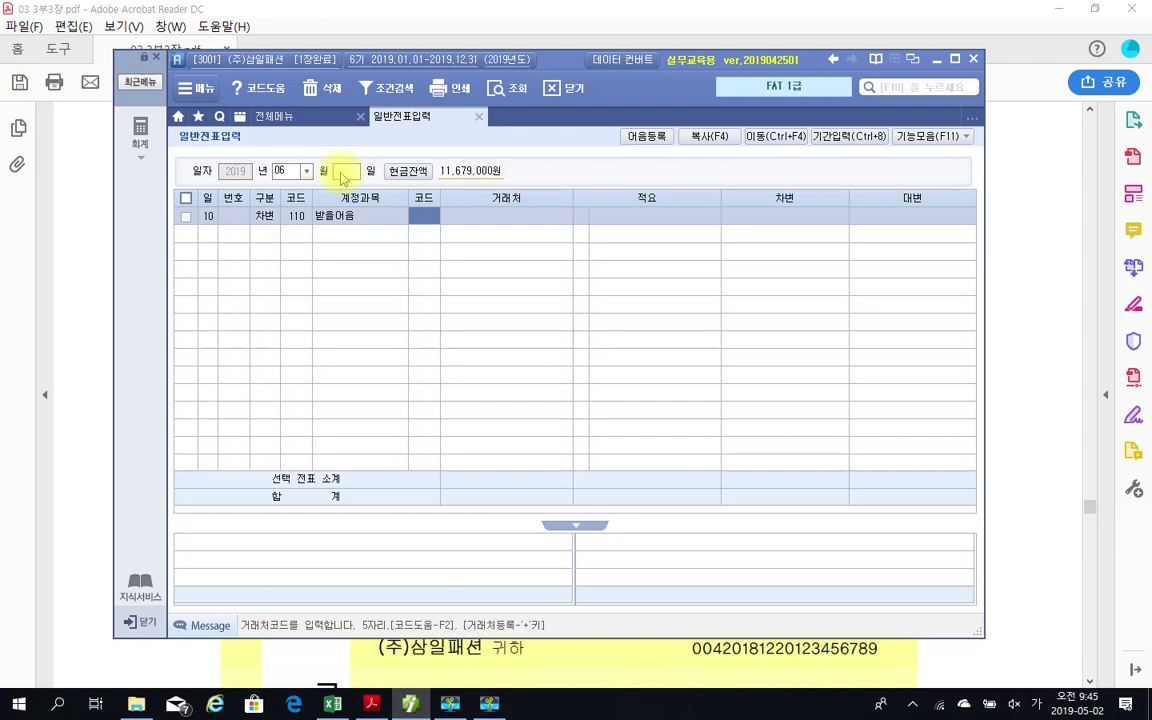
- Set the 거래처 of the 받을어음 line to (주)데일리룩, looking it up with "데일"
type("ㄷㅇ")
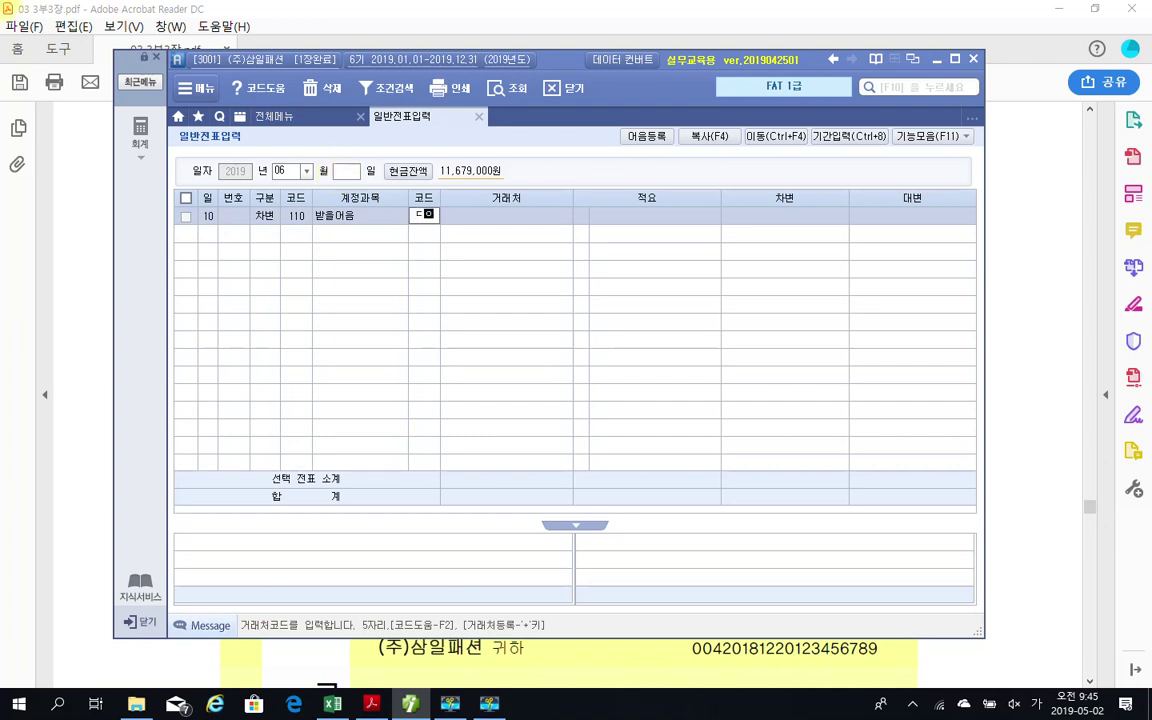
key("BackSpace")
key("BackSpace")
type("데일")
key("Return")
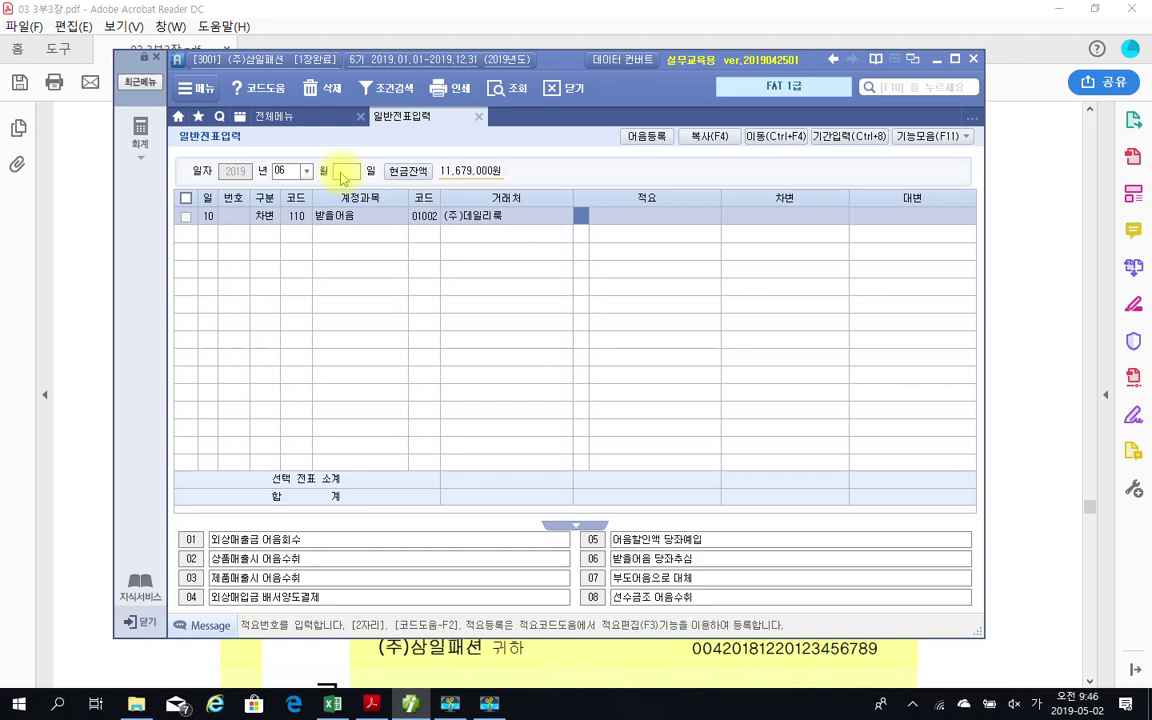
- Give the 받을어음 line the 적요 01 외상매출금 어음회수 and a debit amount of 3,500,000
key("Return")
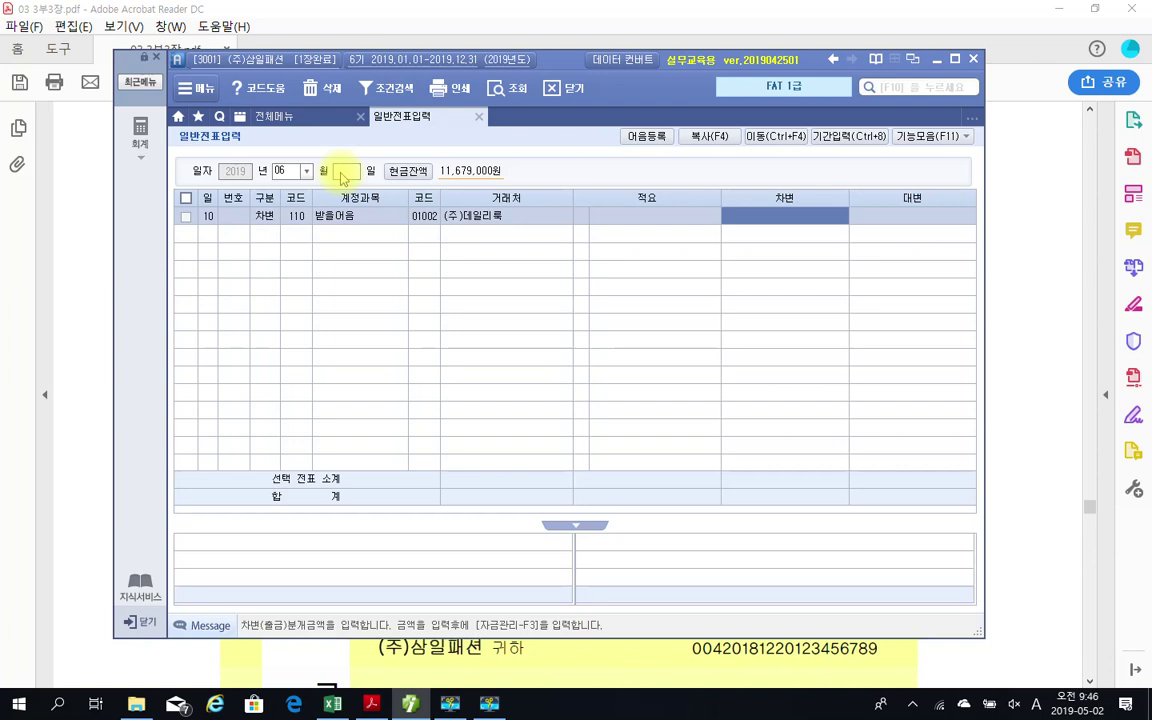
left_click(581, 216)
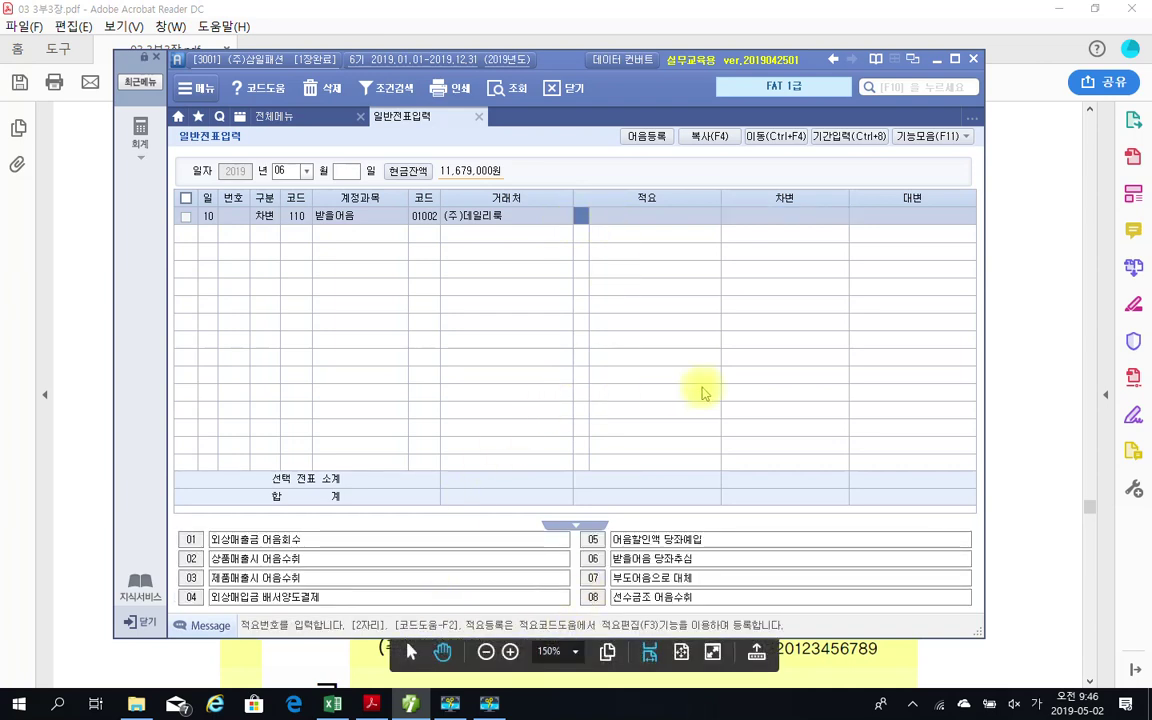
type("01")
key("Return")
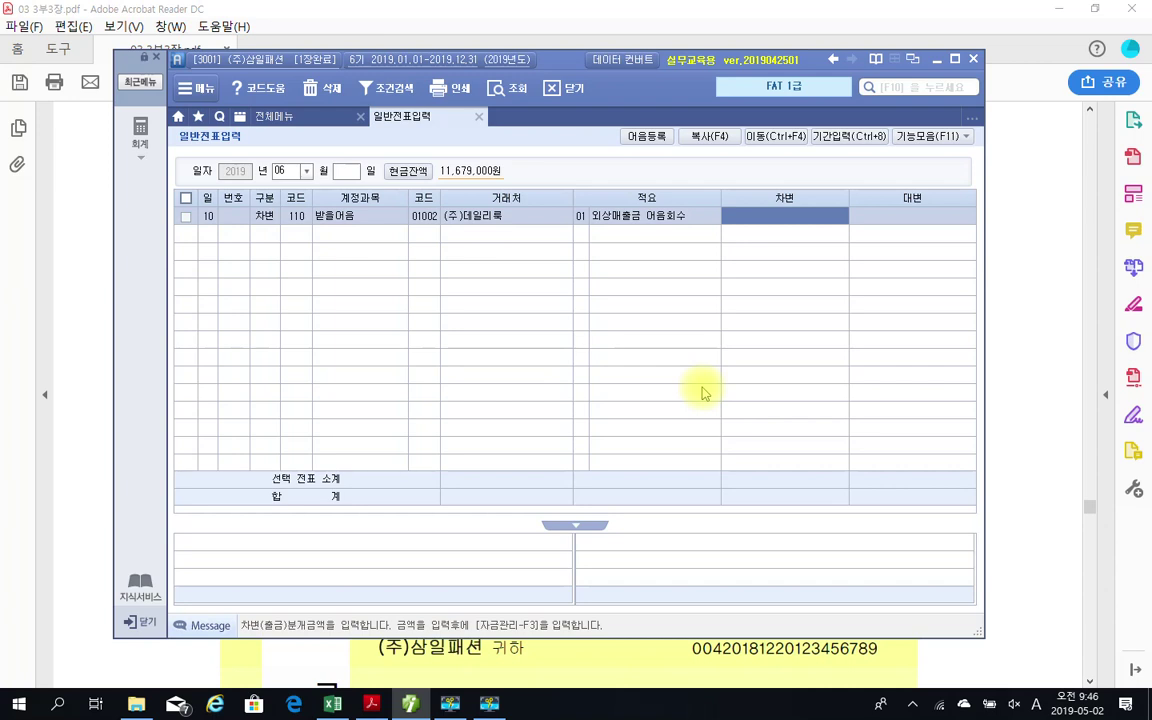
type("3,500")
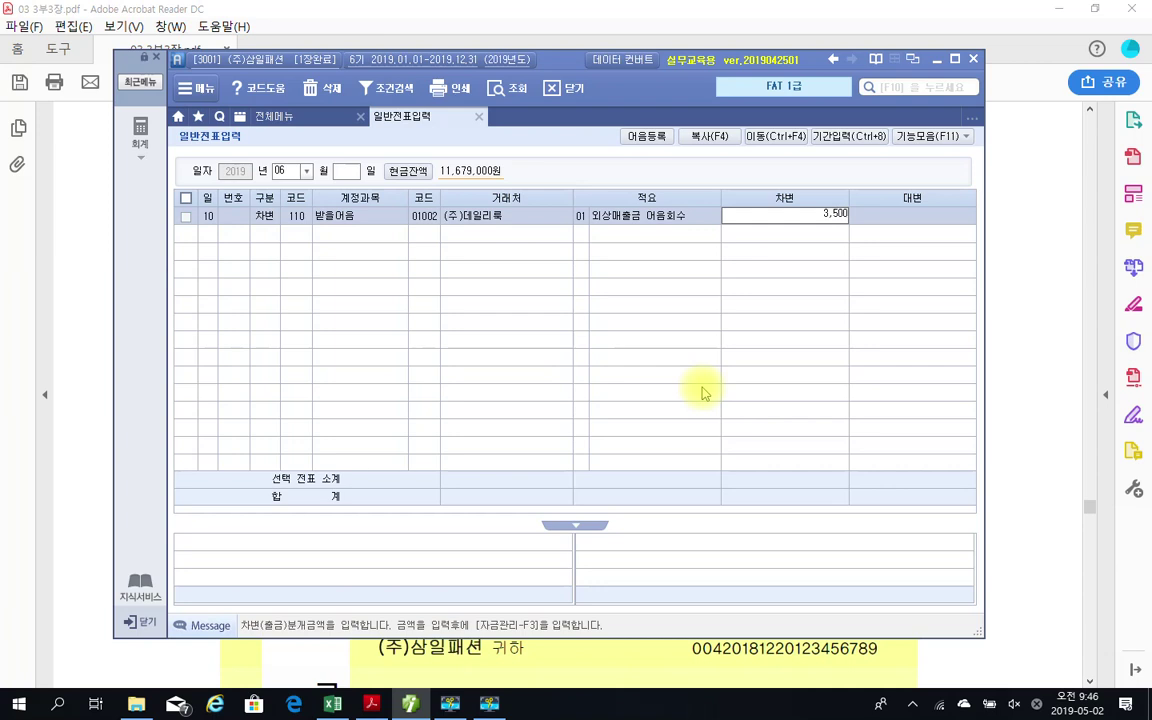
type(",000")
key("Return")
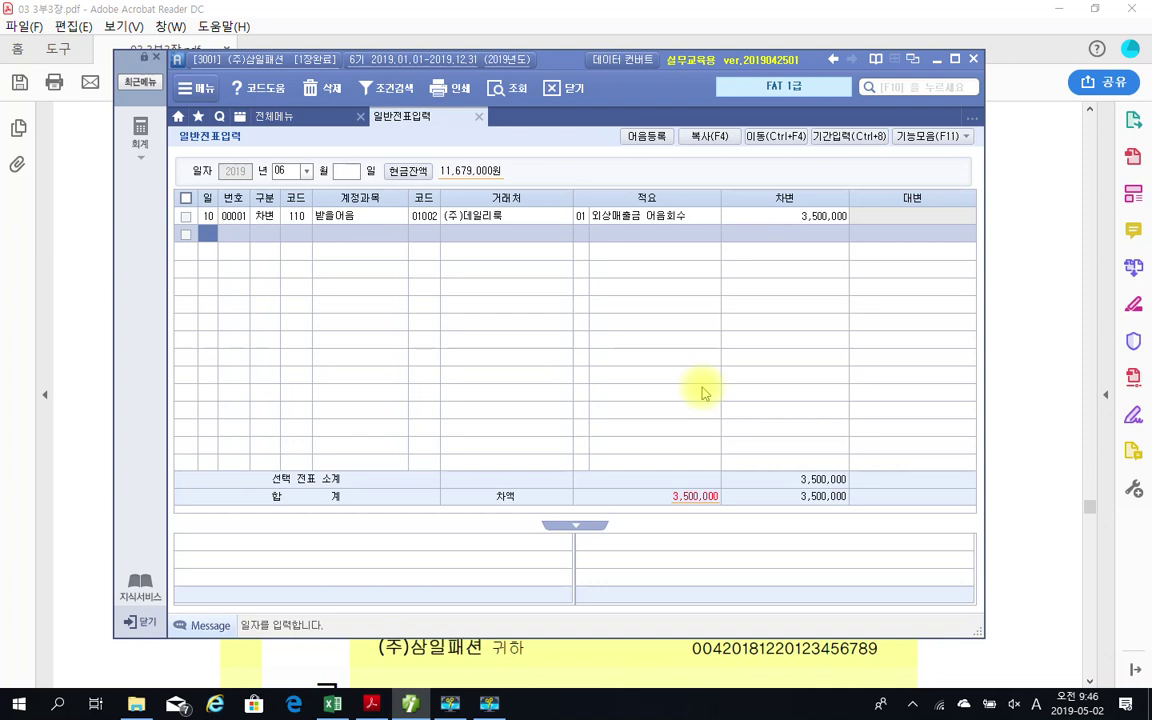
- Add a credit (대변) line for day 10 with account 108 외상매출금 and 거래처 (주)데일리룩
key("Return")
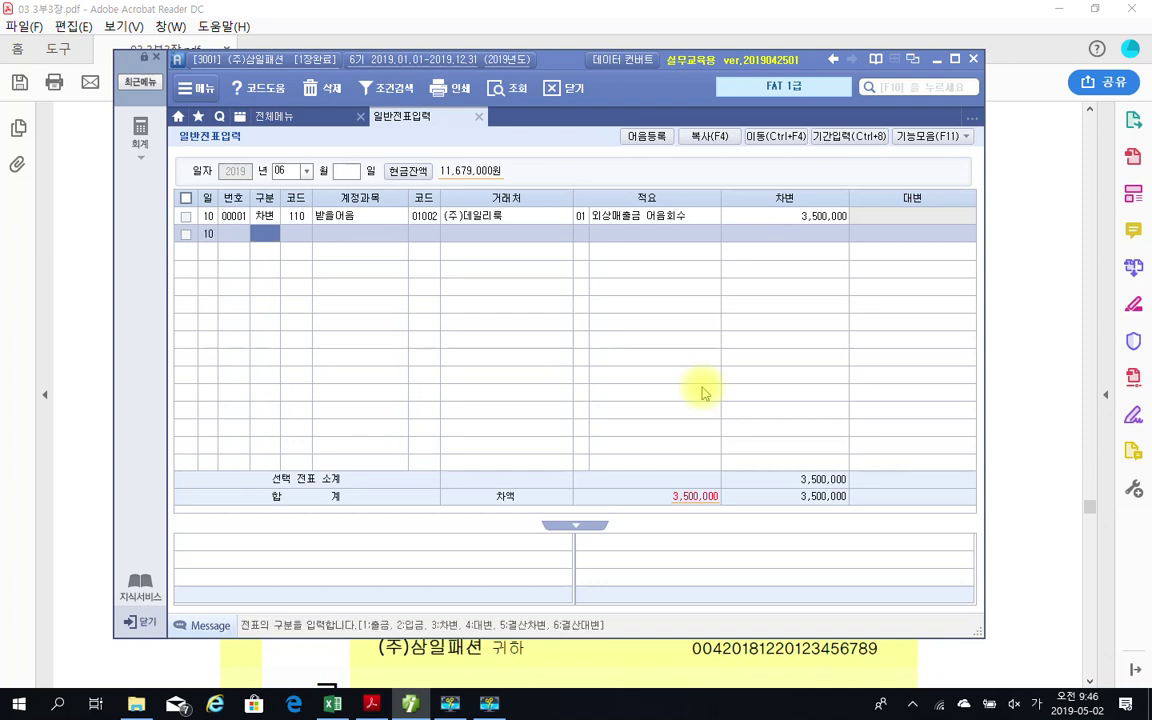
type("4")
key("Return")
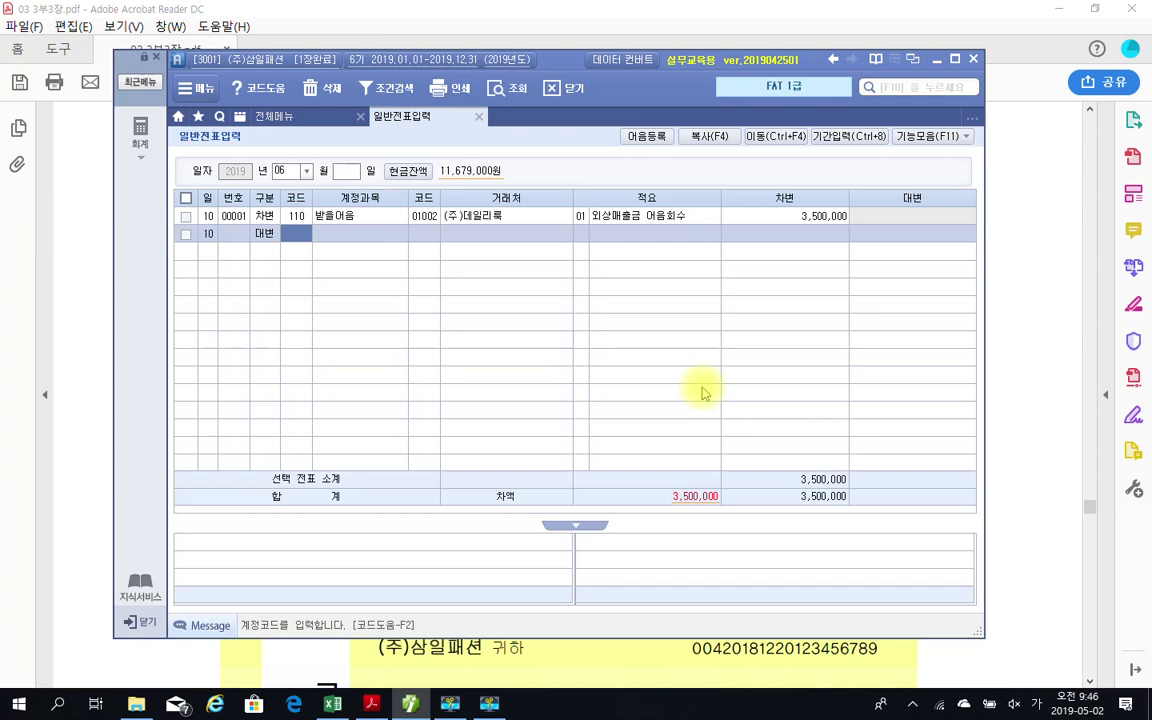
type("108")
key("Return")
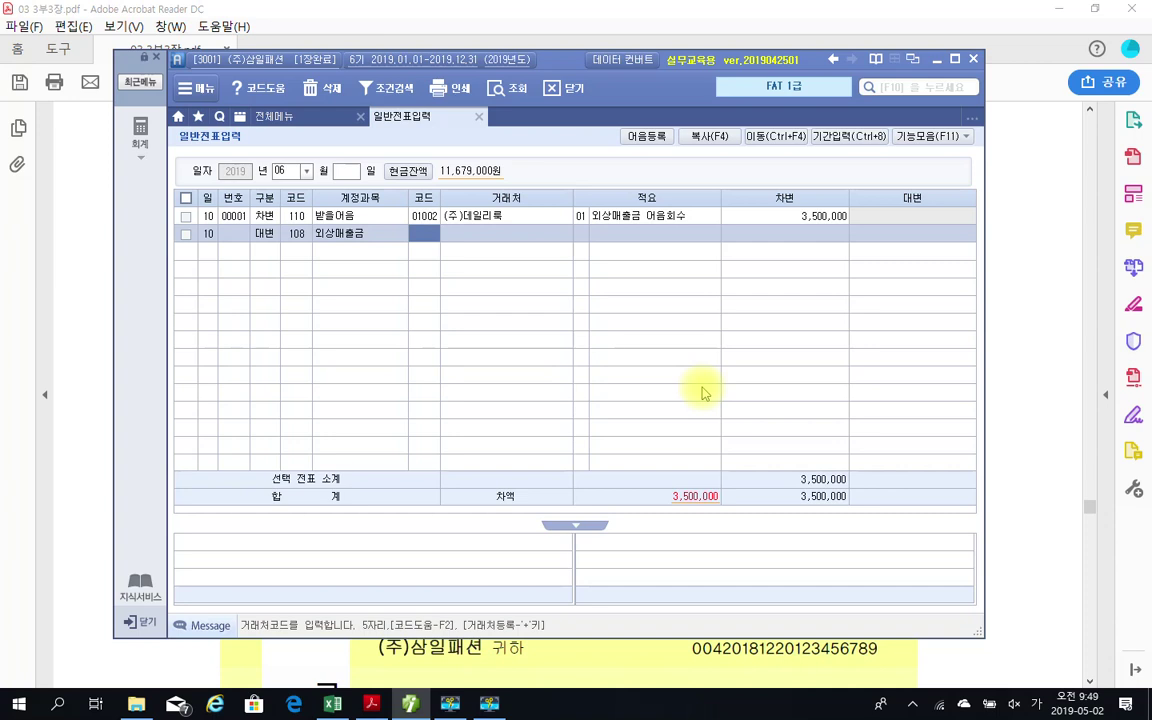
type("1002")
key("Return")
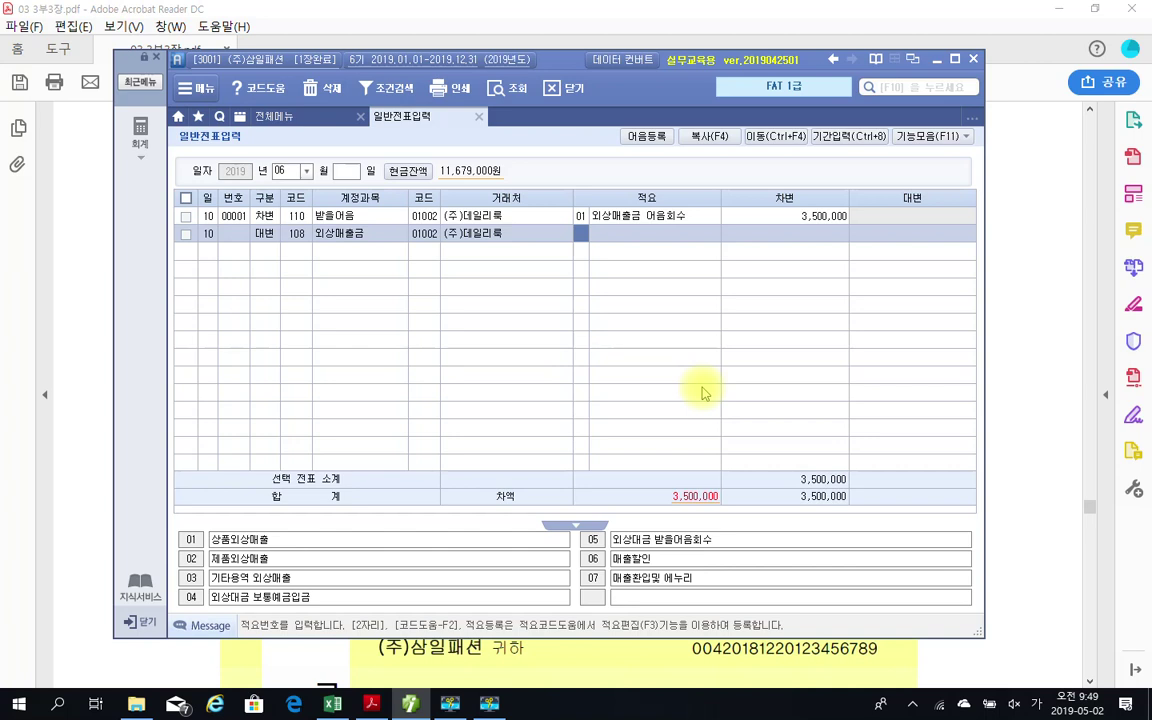
- Give the 외상매출금 line the 적요 05 외상대금 받을어음회수 and a credit amount of 3,500,000
type("9")
key("Return")
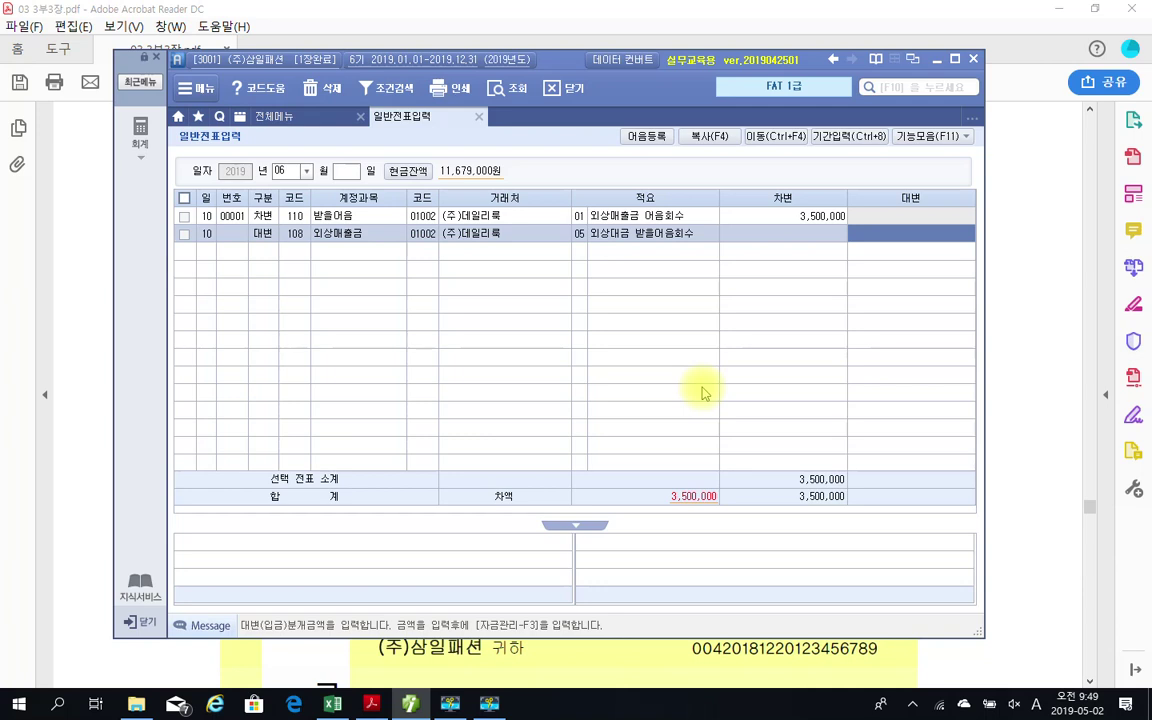
key("space")
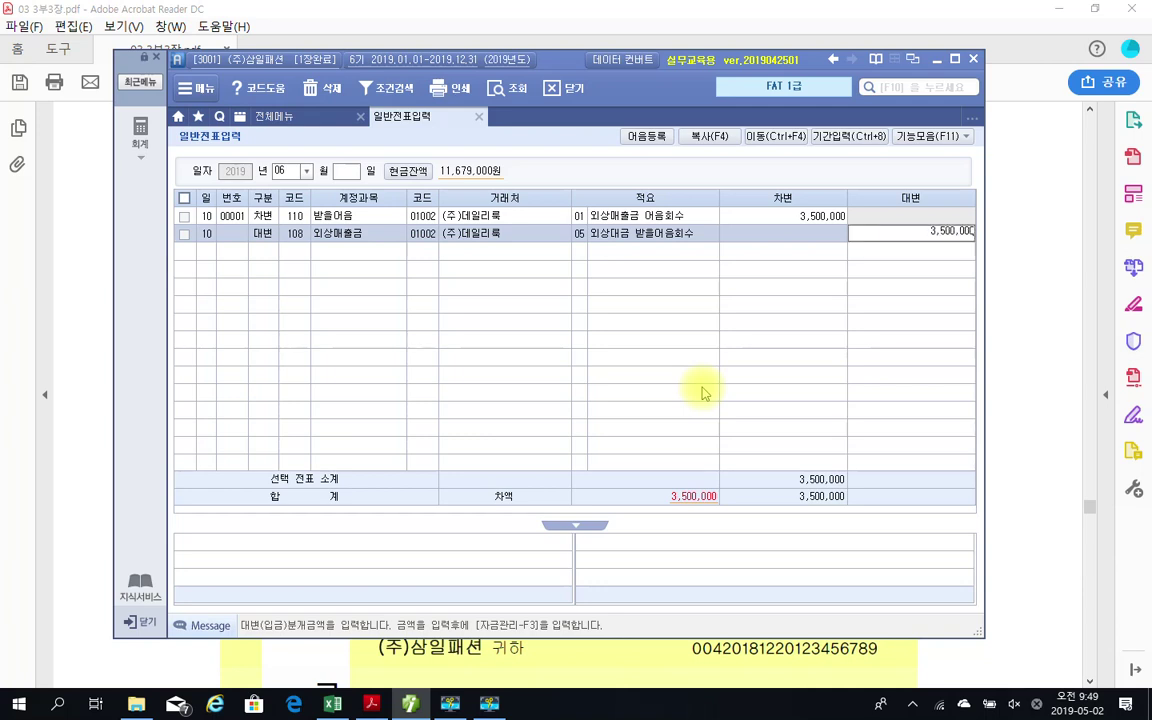
key("Return")
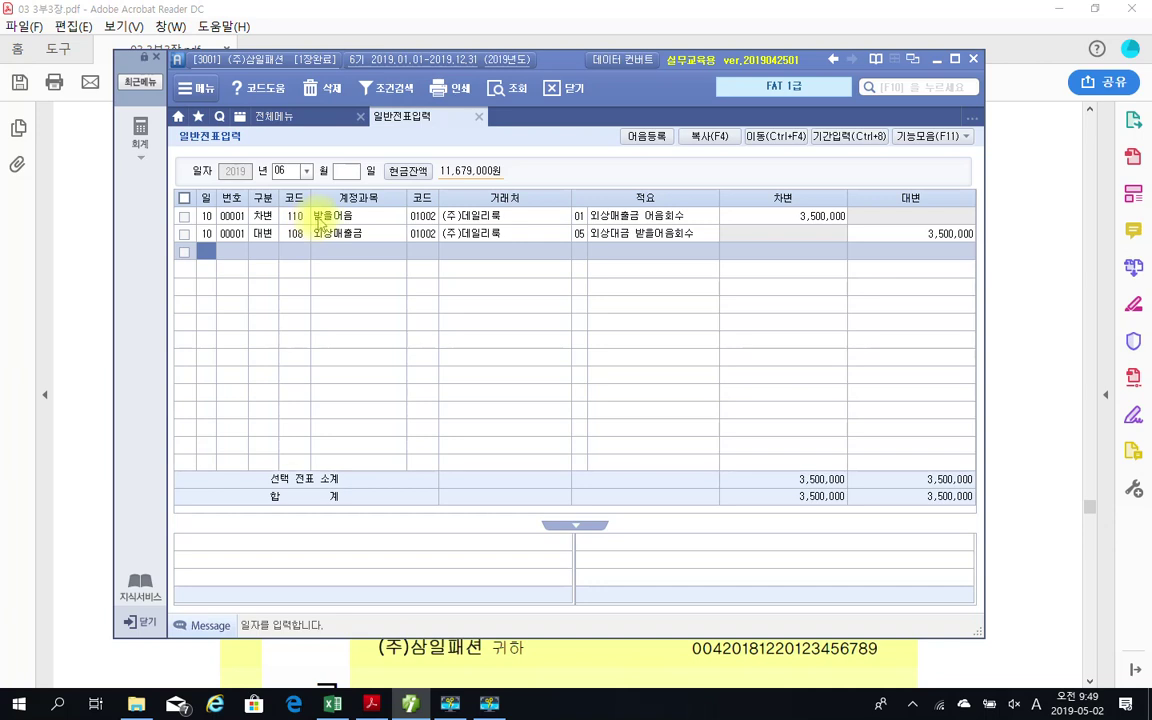
- Open the 받을어음 관리 details for the June 10 받을어음 debit line and point out the 어음상태 field
left_click(319, 222)
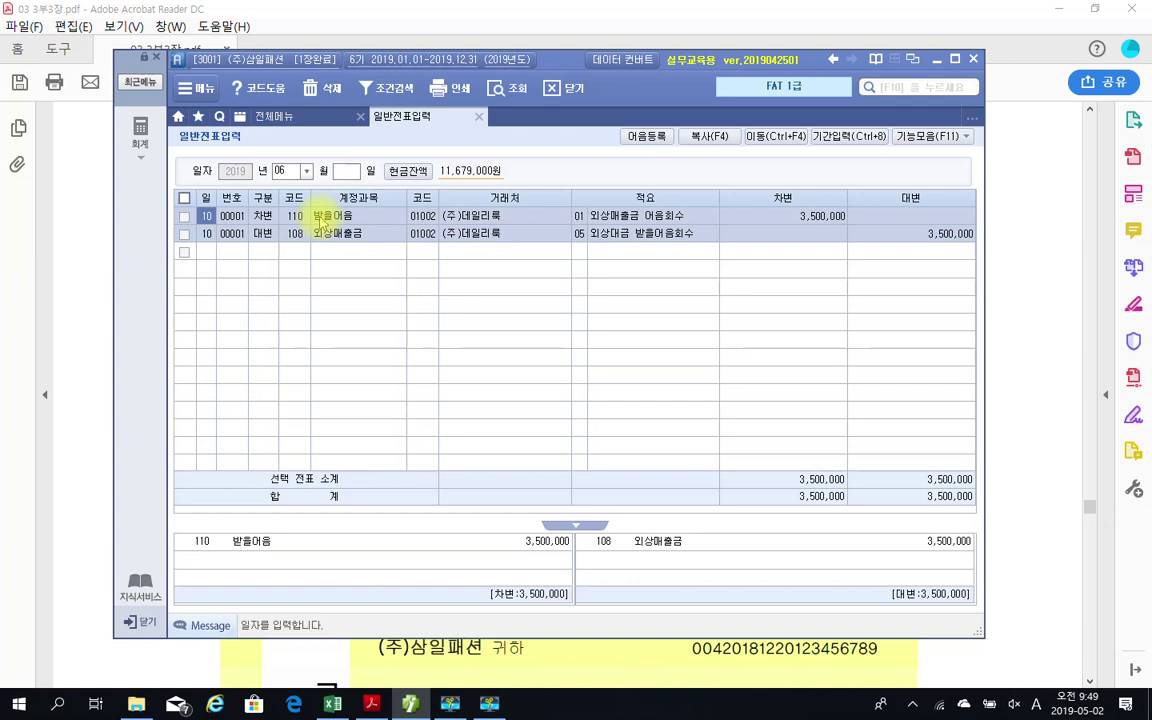
left_click(321, 221)
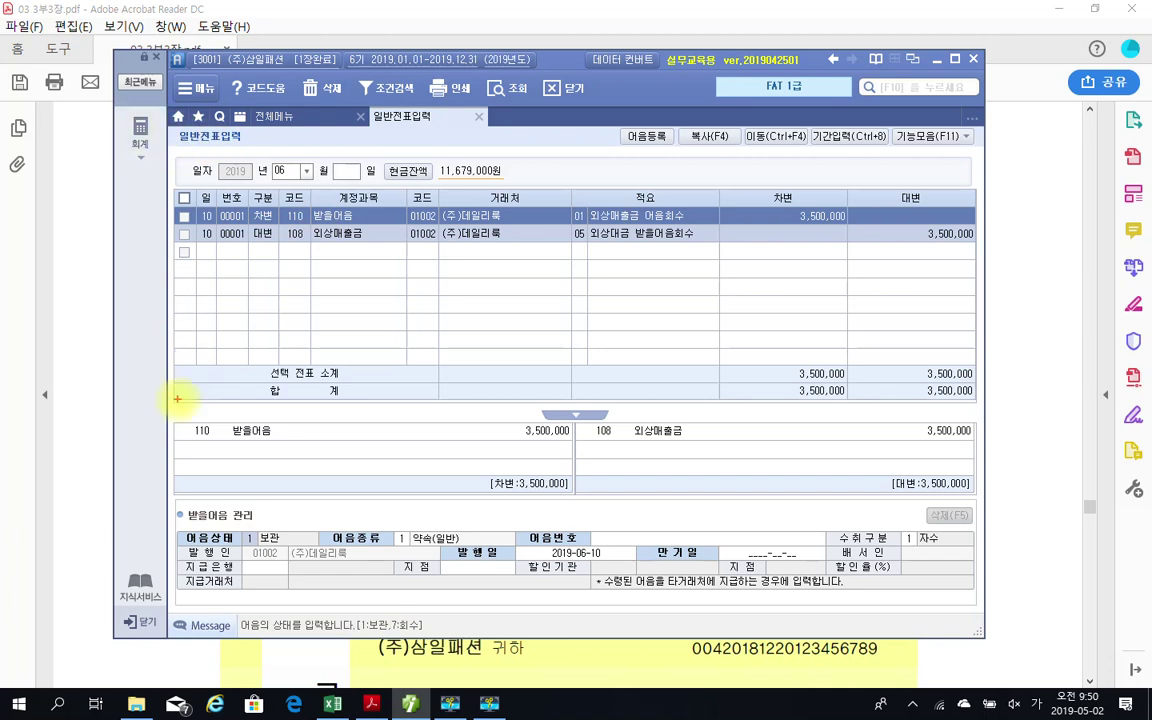
left_click_drag(363, 590, 1023, 639)
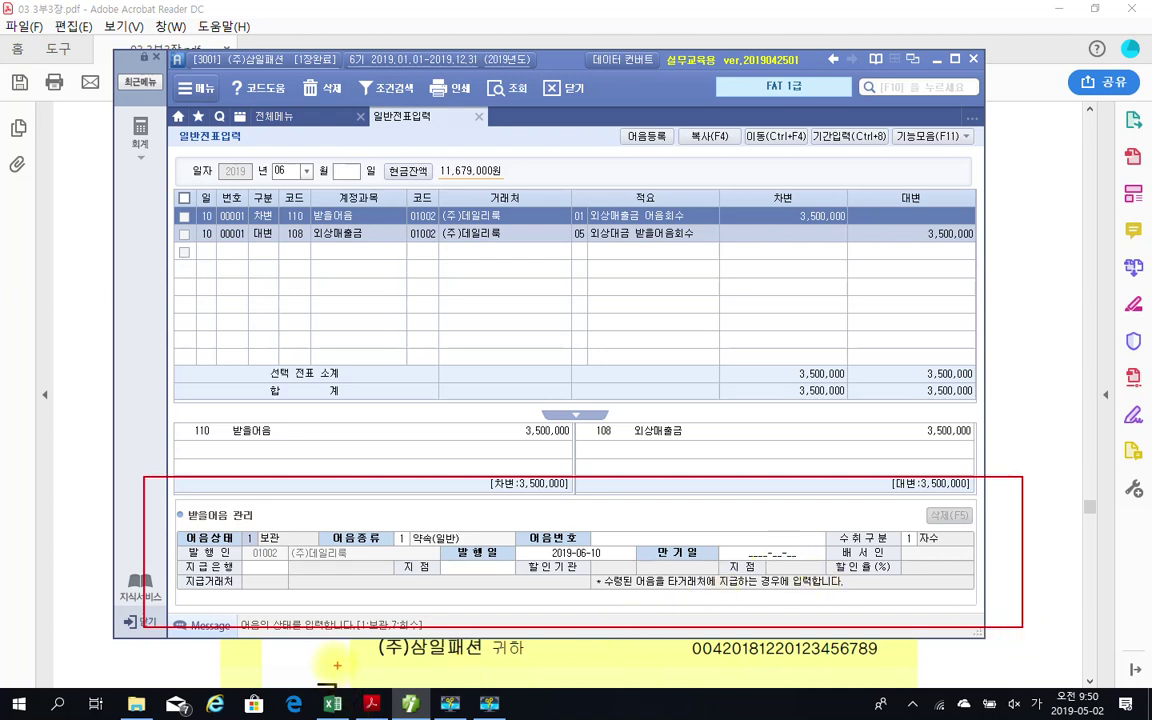
mouse_move(247, 545)
left_mouse_down()
mouse_move(242, 528)
mouse_move(265, 540)
mouse_move(262, 555)
left_mouse_up()
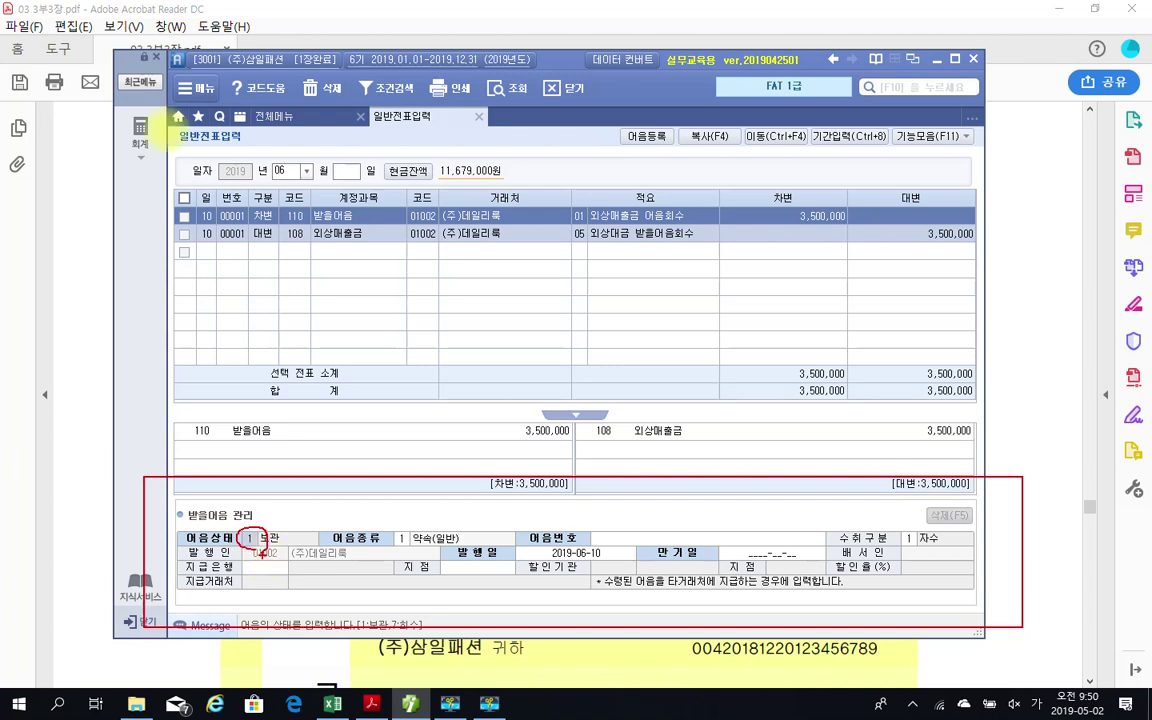
key("Escape")
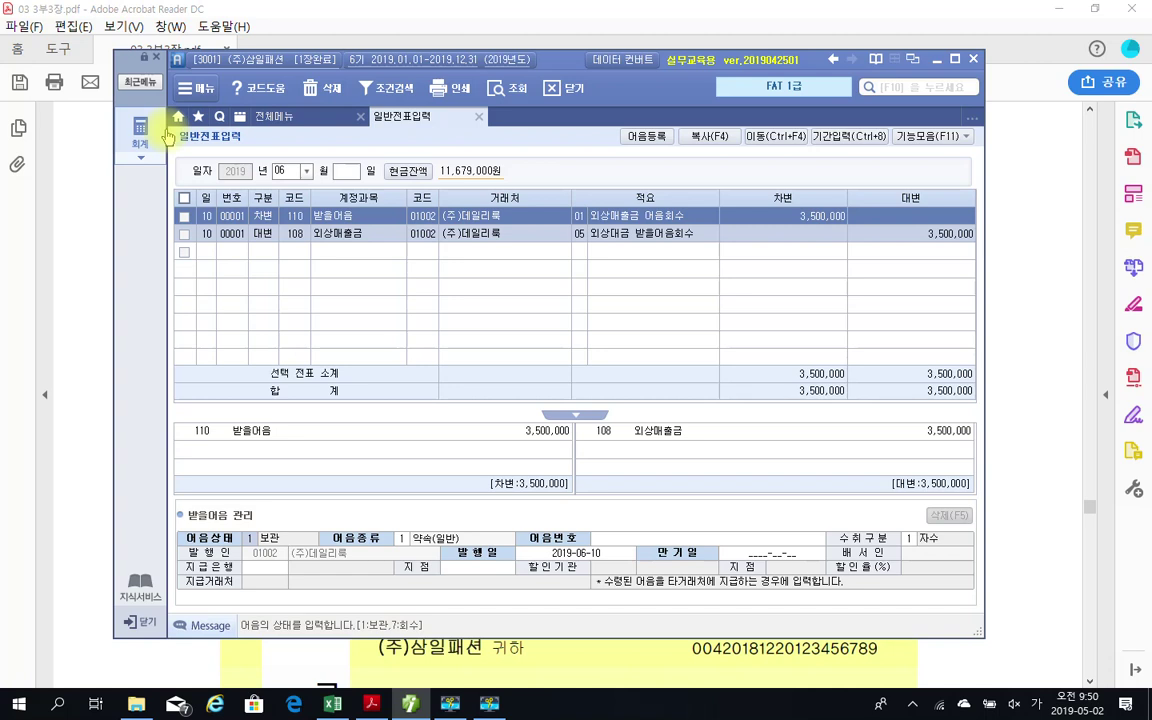
- Keep 어음상태 at 1 보관 and set 어음종류 to 6 전자 for the received note
key("Return")
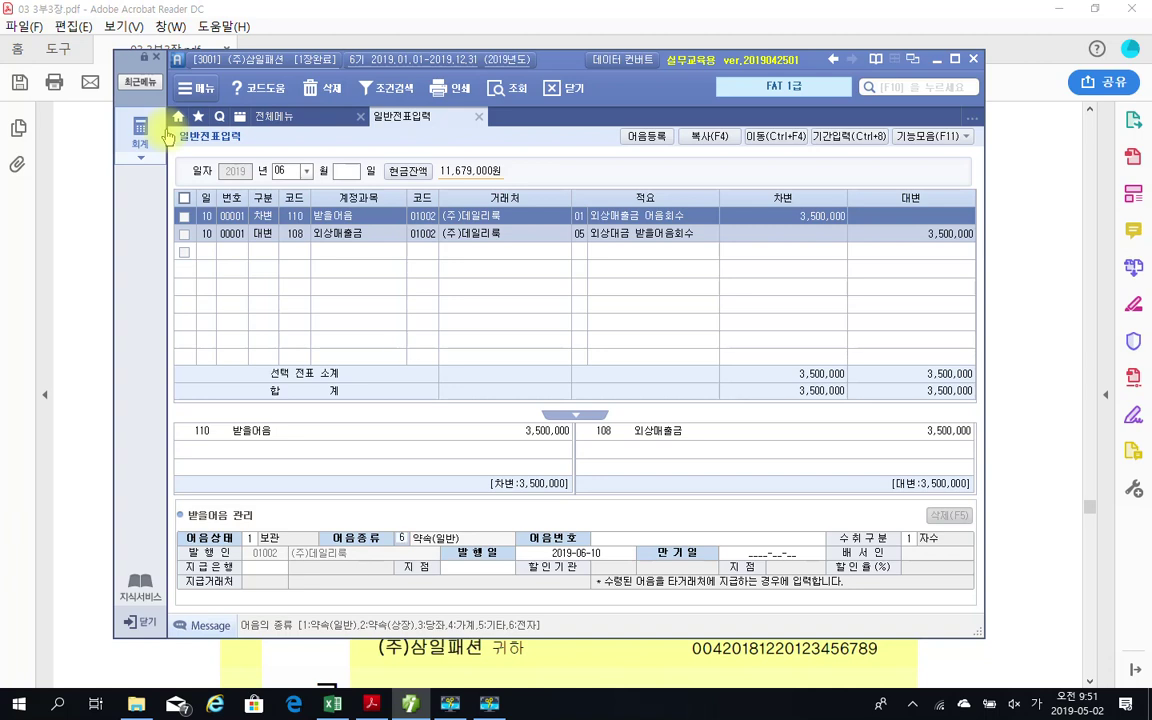
type("6")
key("Return")
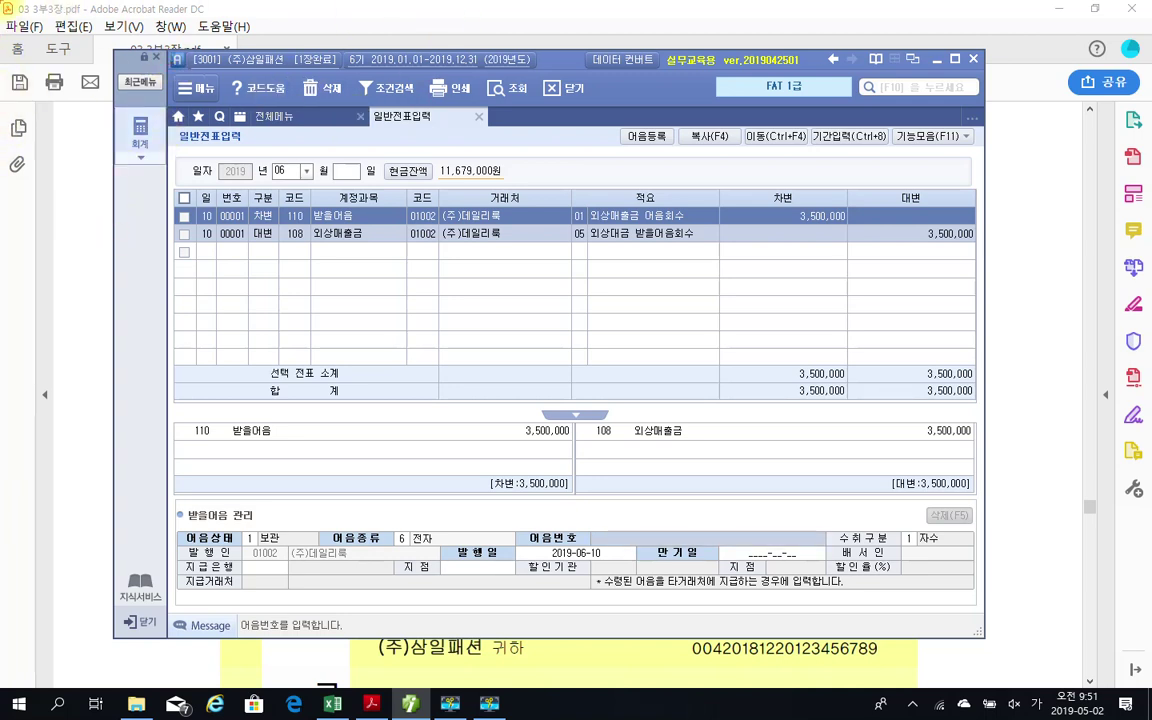
left_click_drag(398, 580, 443, 572)
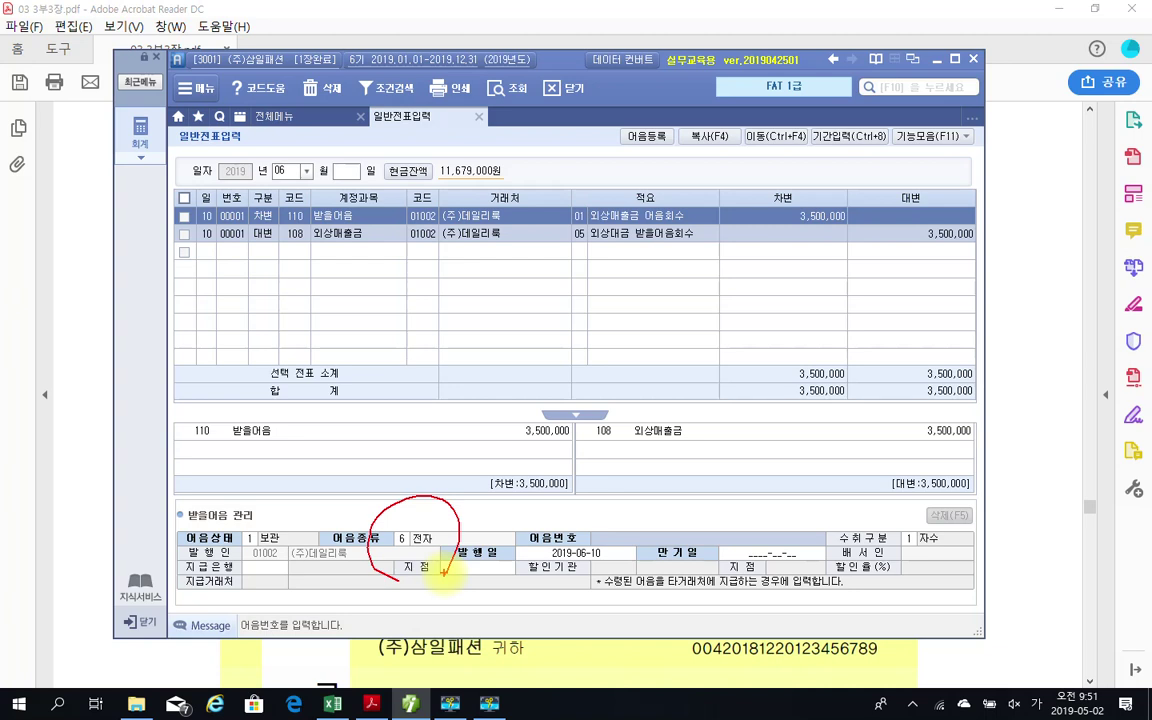
key("Escape")
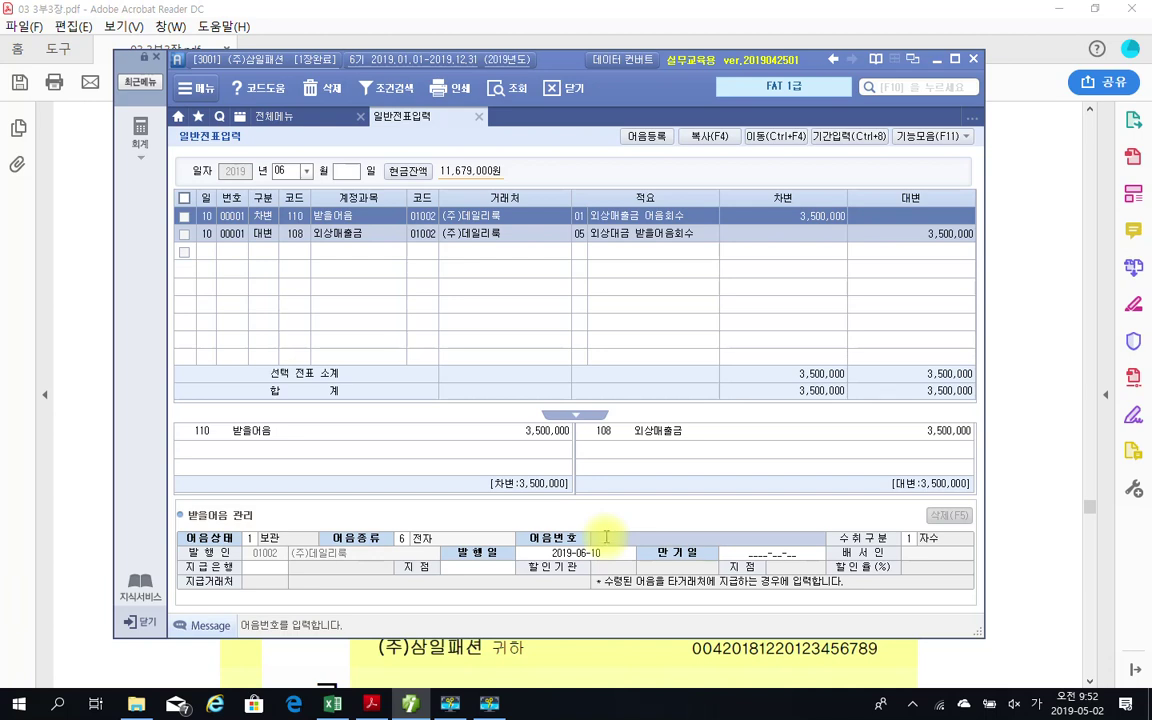
- Fill in the 어음번호 with the note number printed on the textbook's 3,500,000원 electronic note
type("004")
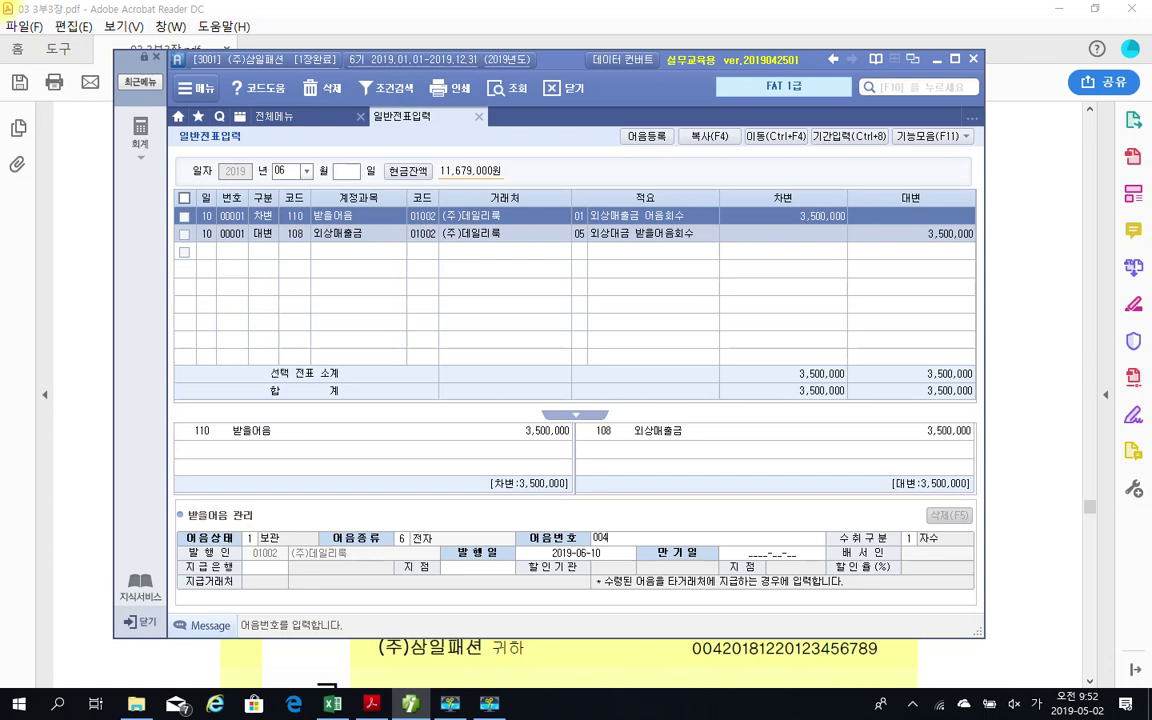
type("20190610")
type("123456789")
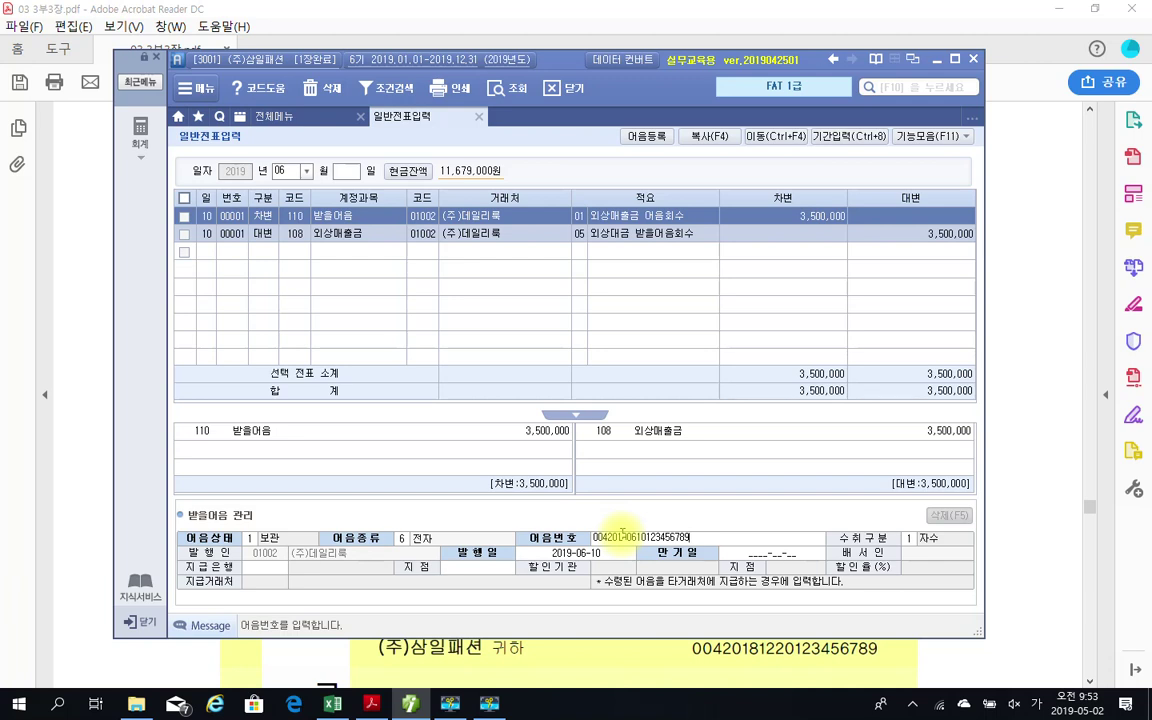
key("Return")
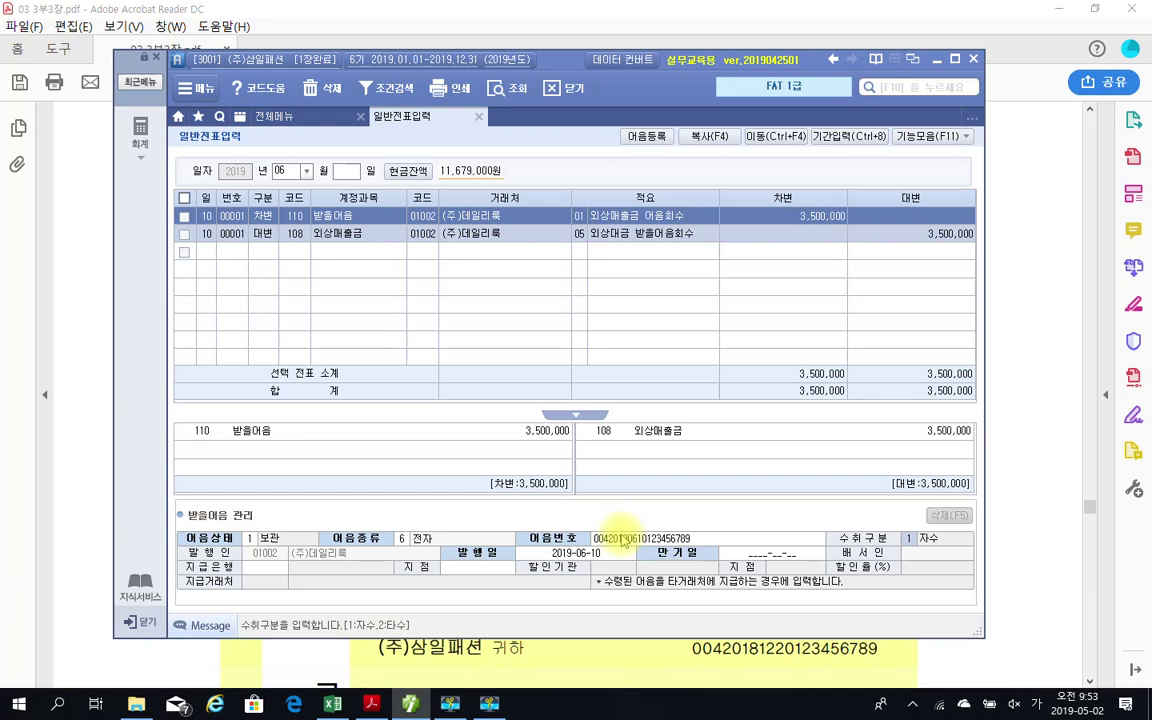
- Accept 수취구분 1 자수 and 발행일 2019-06-10, and set the note's 만기일 to 2020-01-10
key("Return")
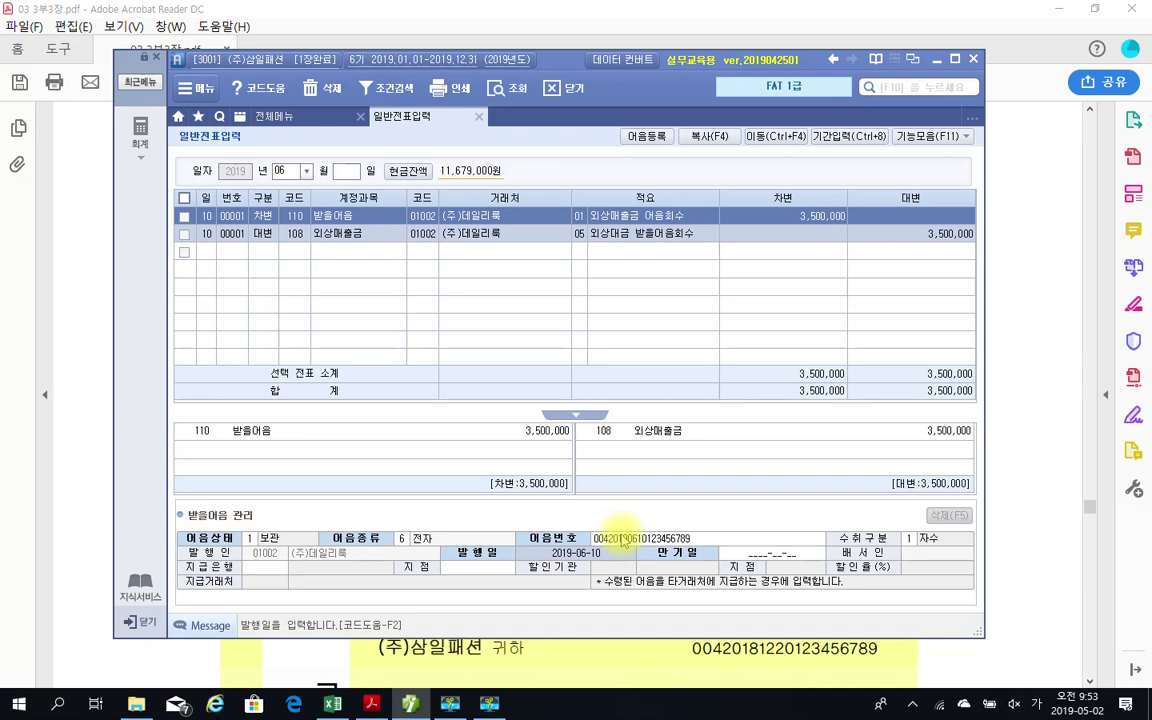
key("Return")
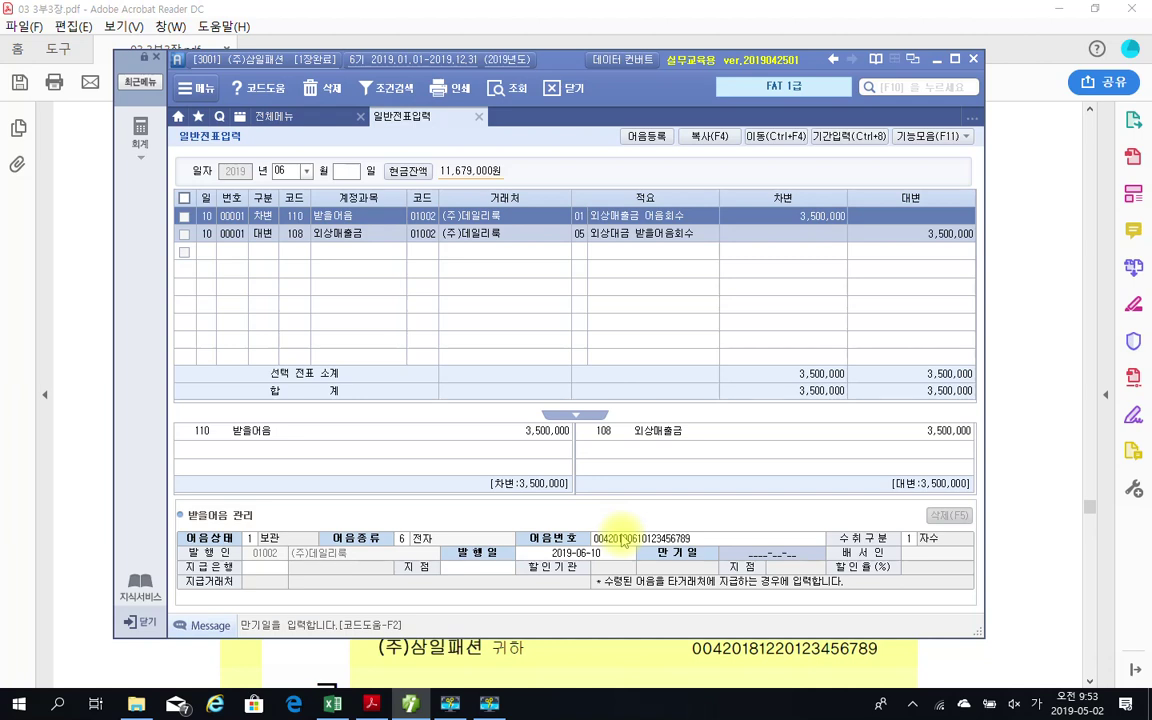
type("2020-")
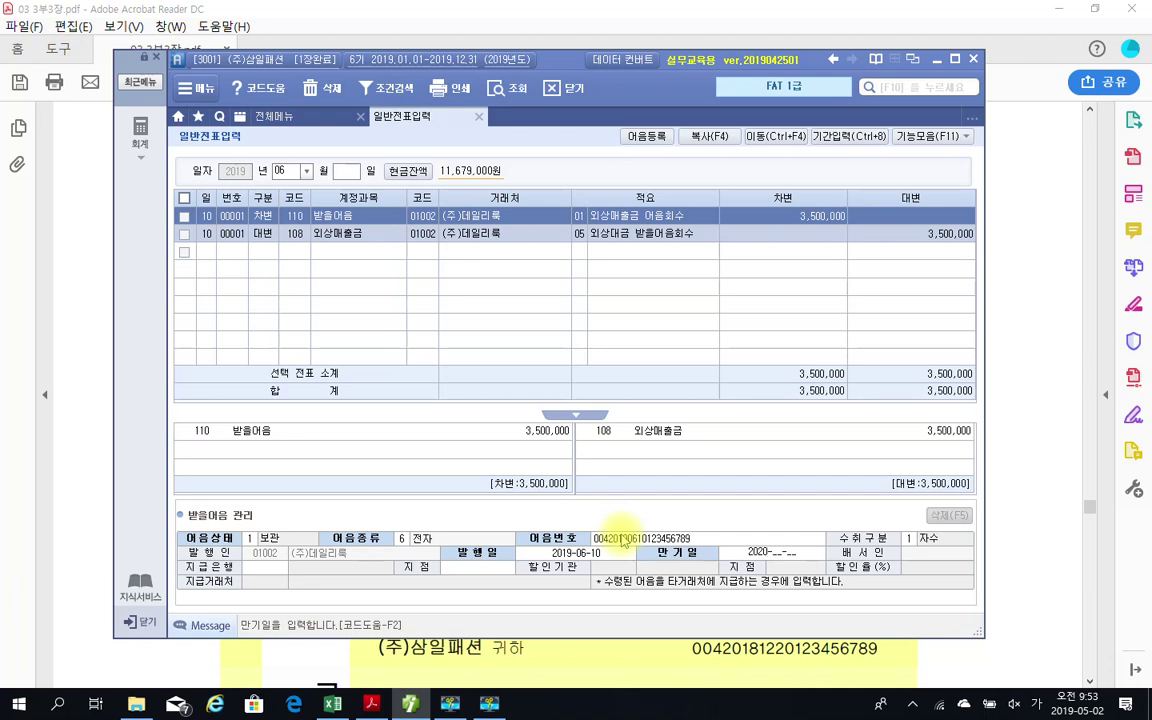
type("01-1")
type("01-1")
key("Return")
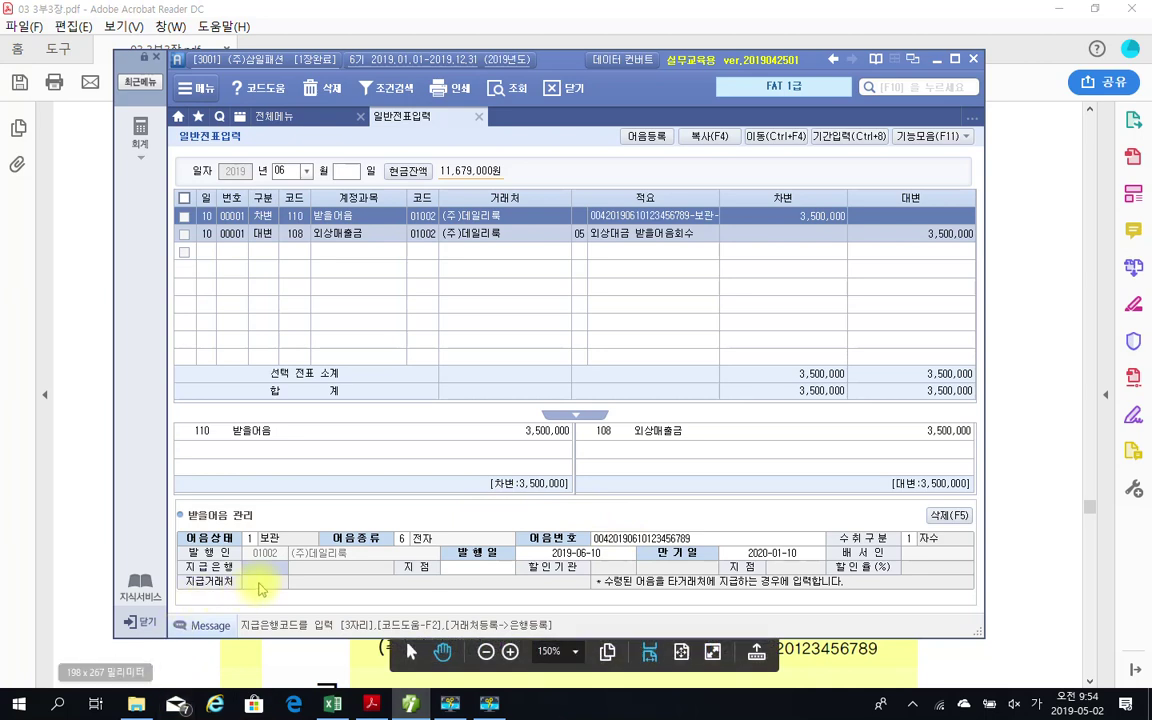
- Look up and set the note's 지급은행 to 100 국민은행, with 중구지점 as its 지점
key("F2")
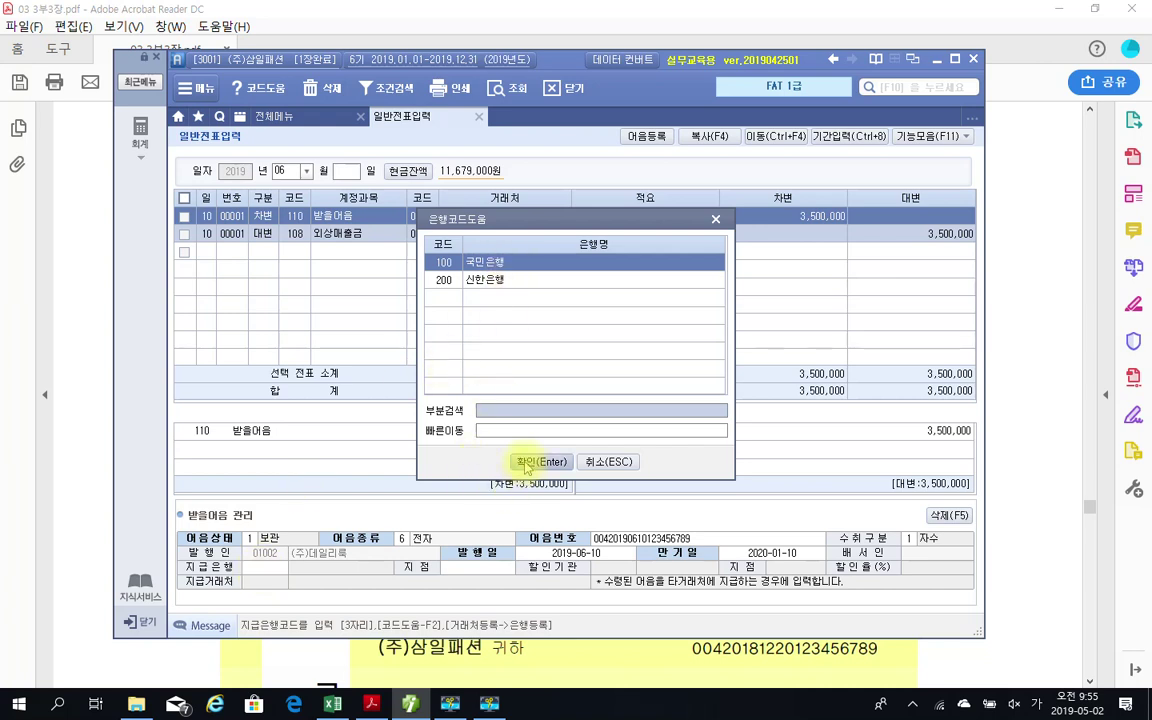
left_click(527, 463)
key("Return")
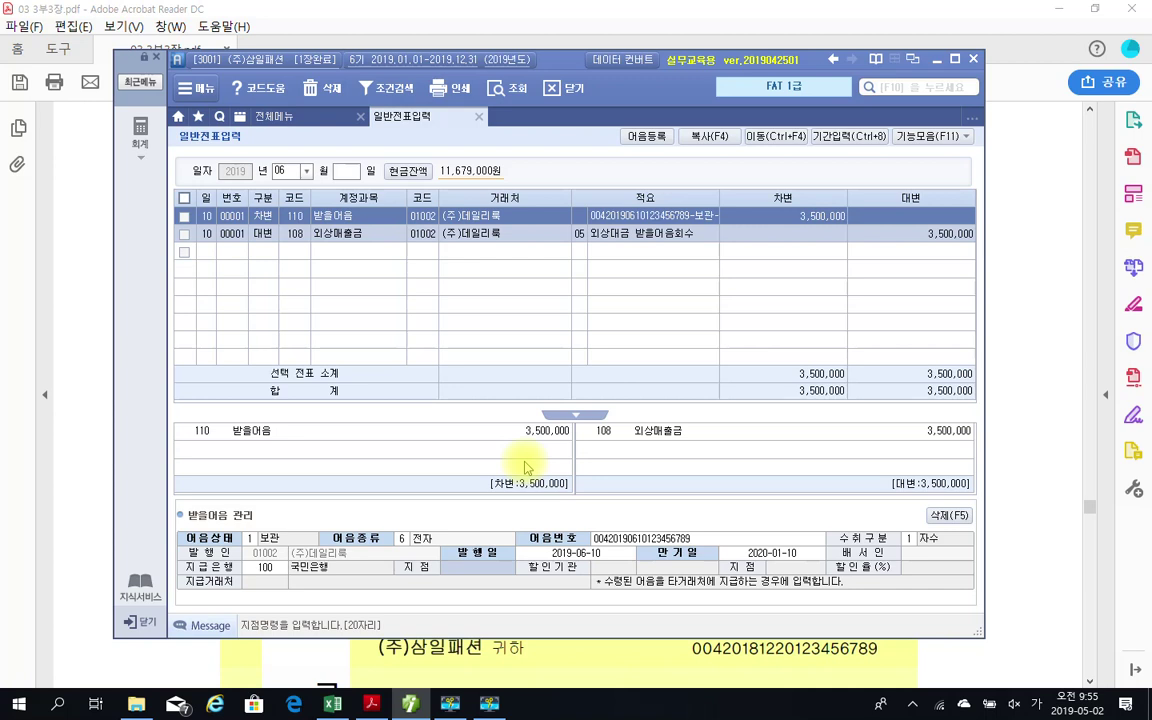
type("중구지점")
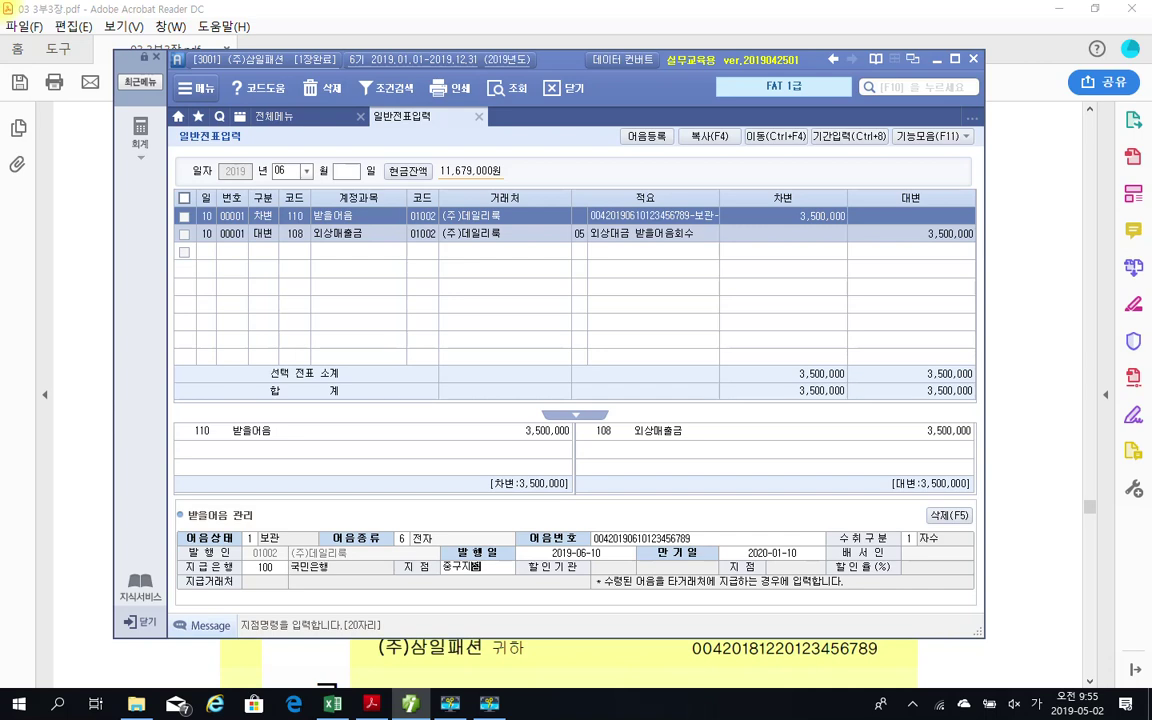
left_click(525, 467)
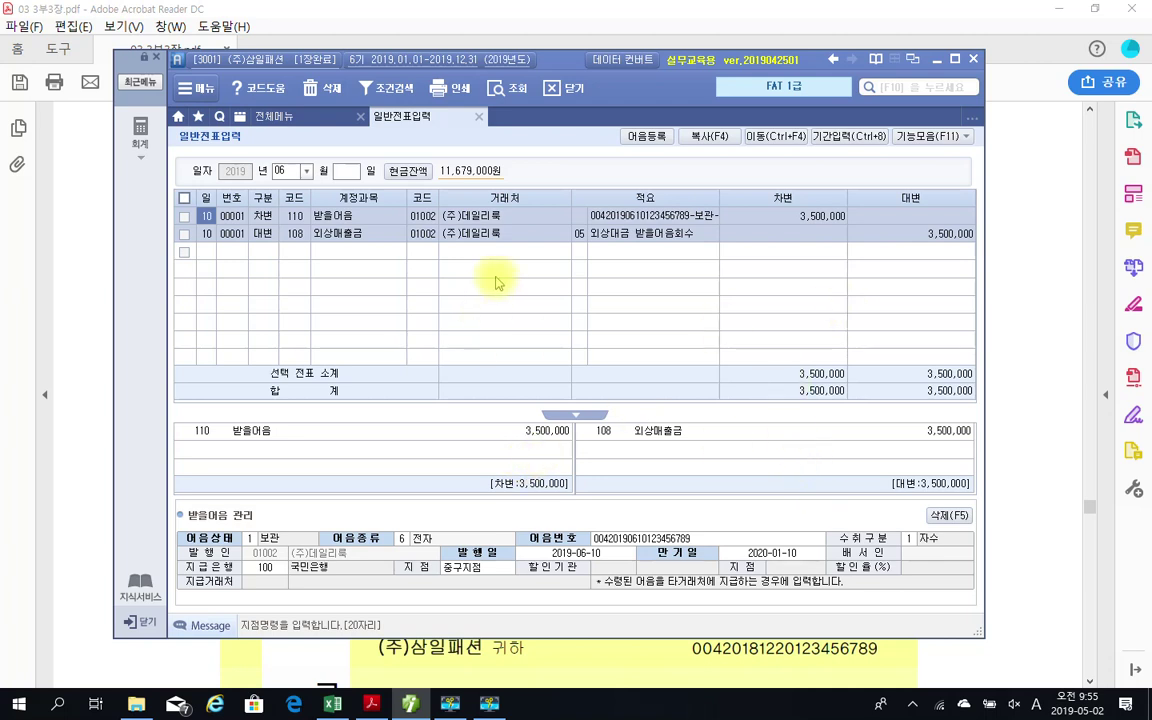
- Review the 받을어음 line's 적요, marking the voucher lines and the 받을어음 관리 section on screen
left_click(618, 225)
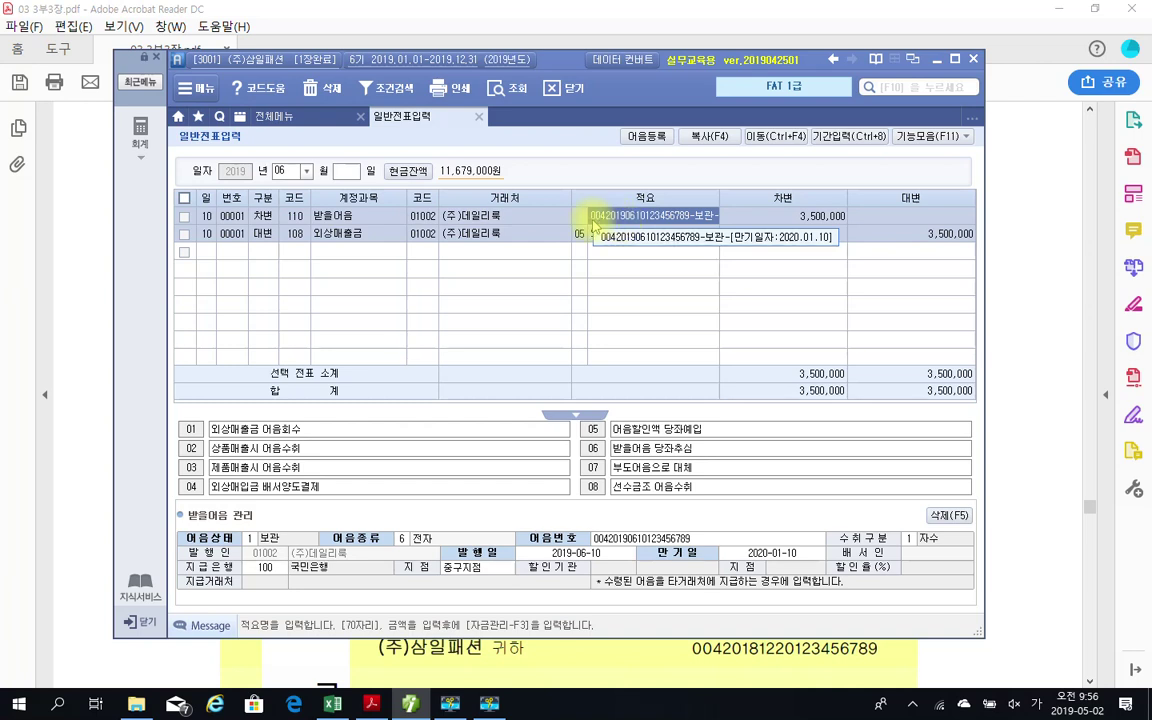
left_click_drag(360, 565, 1048, 613)
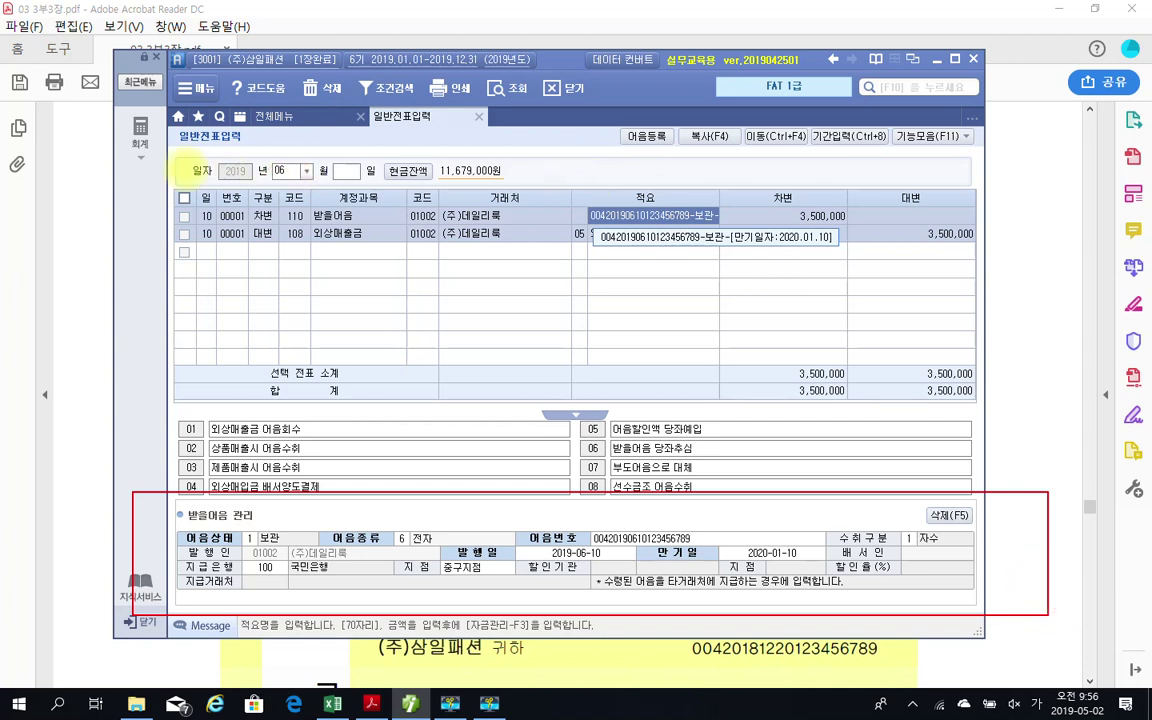
left_click_drag(72, 148, 873, 352)
left_click_drag(950, 350, 1010, 303)
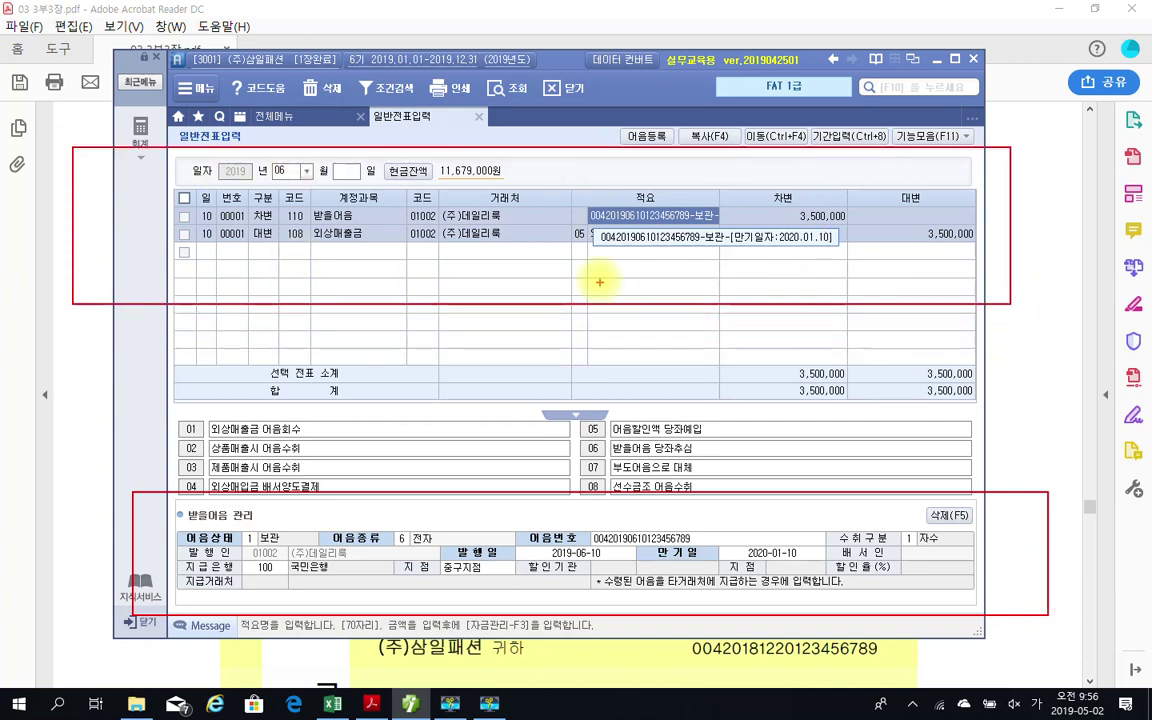
mouse_move(237, 259)
left_mouse_down()
mouse_move(273, 262)
mouse_move(256, 294)
left_mouse_up()
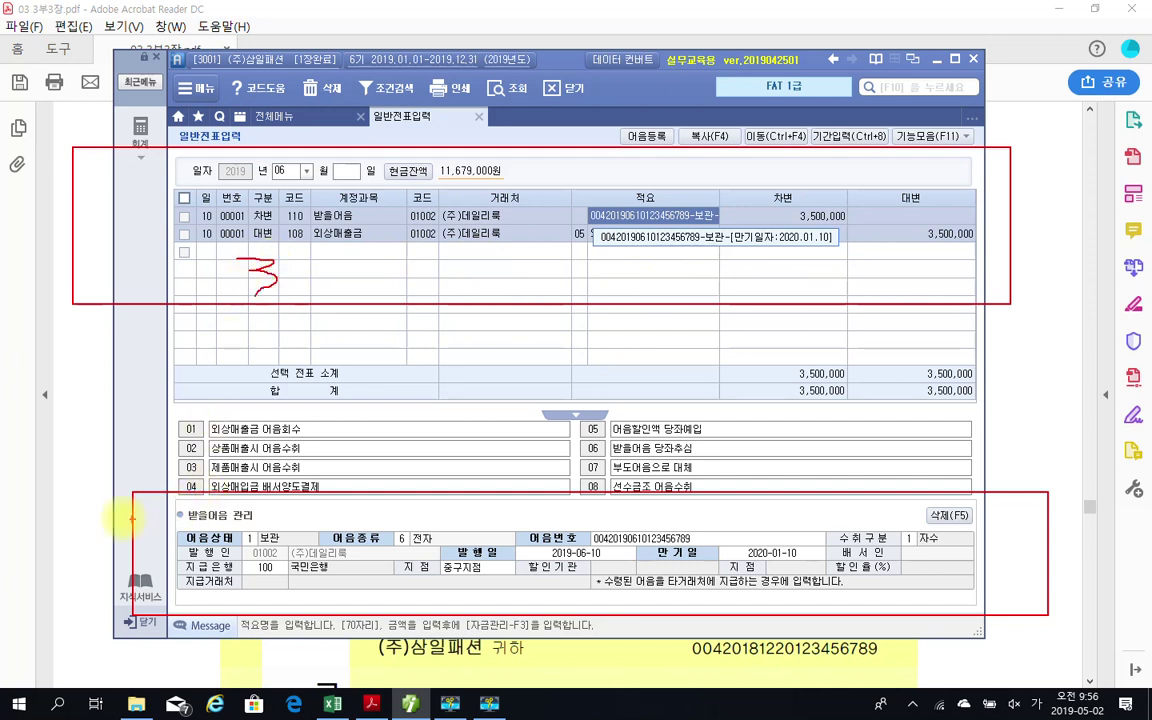
left_click_drag(82, 526, 82, 548)
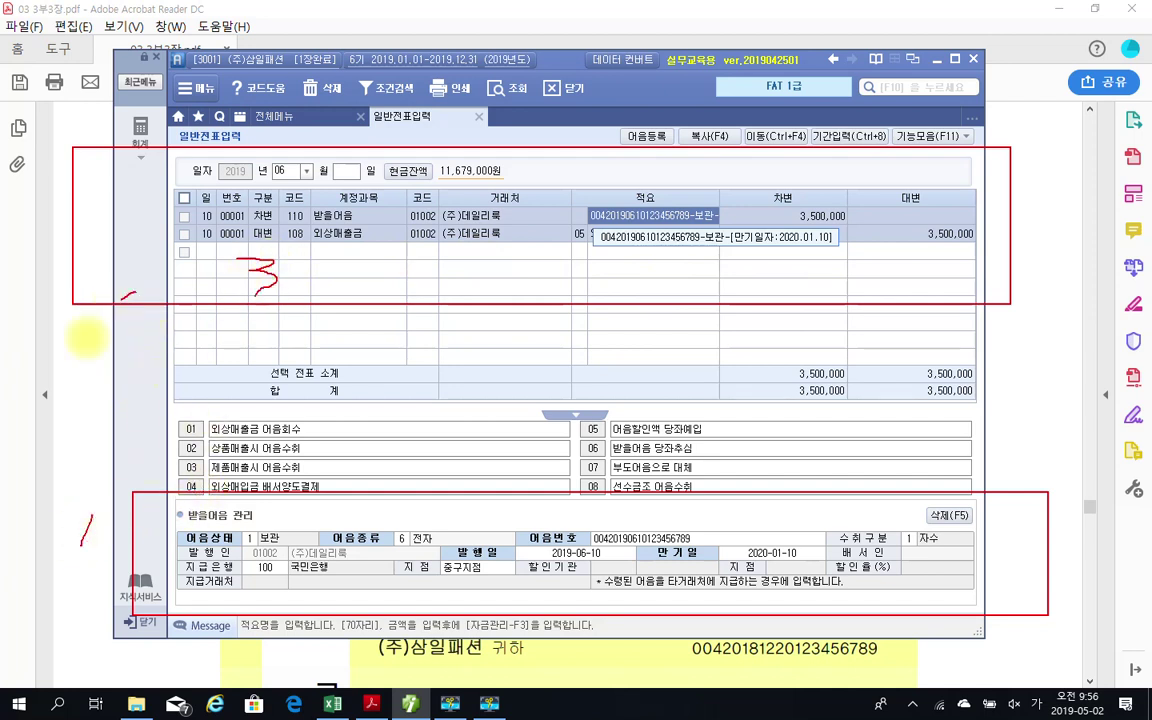
left_click_drag(135, 293, 65, 497)
mouse_move(127, 366)
left_mouse_down()
mouse_move(108, 394)
mouse_move(213, 400)
left_mouse_up()
left_click_drag(175, 355, 150, 425)
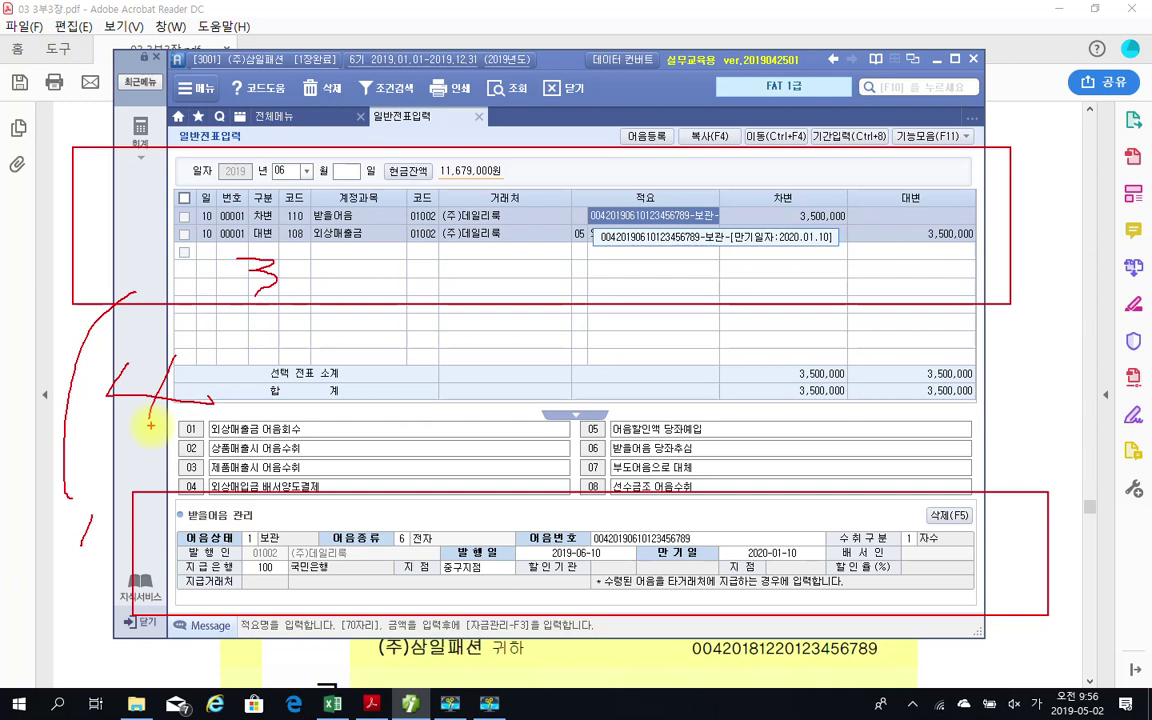
key("Escape")
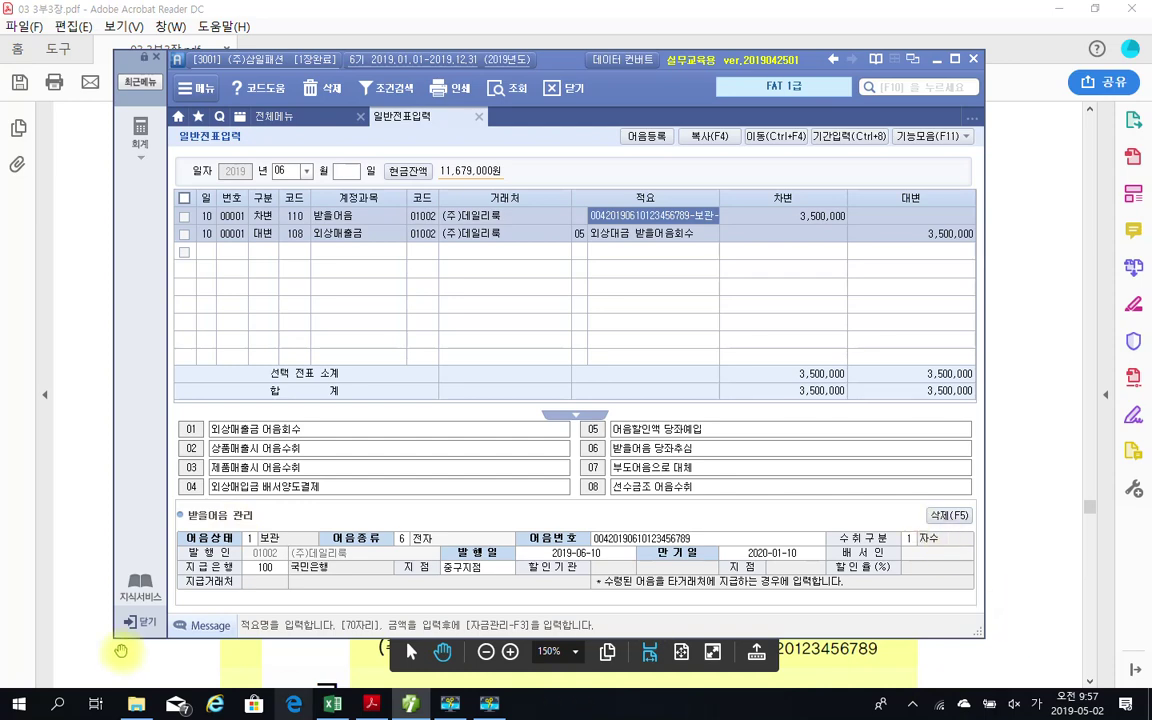
- Switch to the textbook PDF in Adobe Acrobat Reader and go to exercise 2, 전자어음의 만기도래
left_click(84, 611)
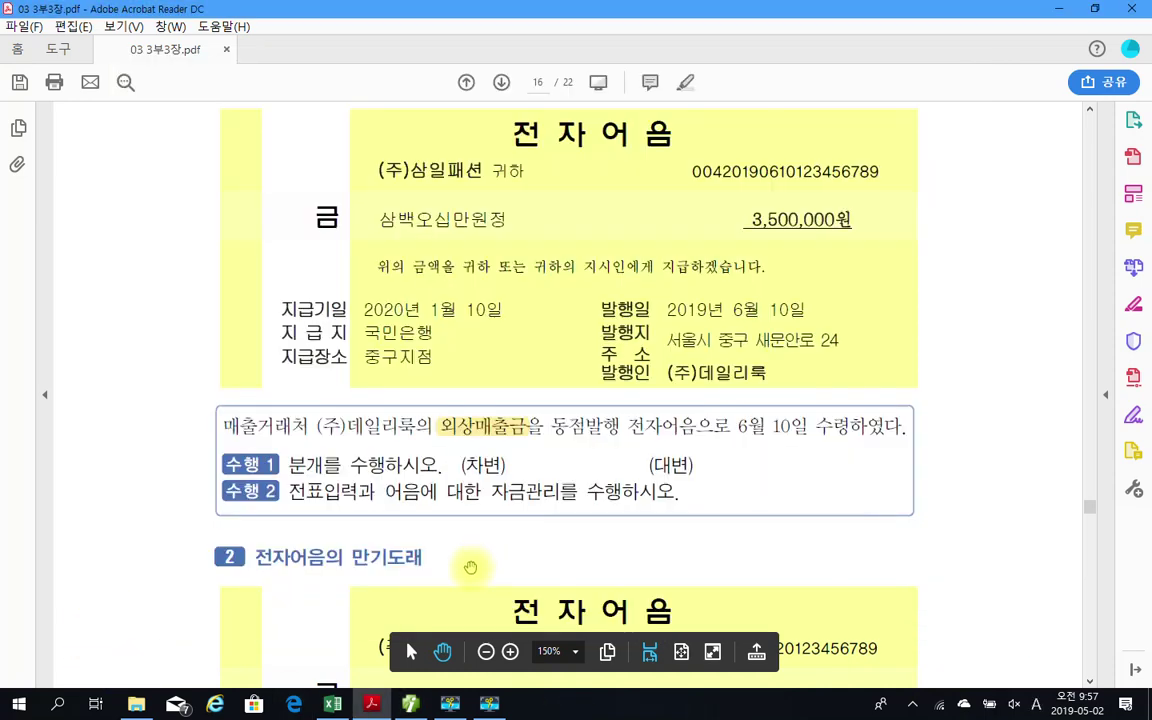
scroll(458, 560, "down", 3)
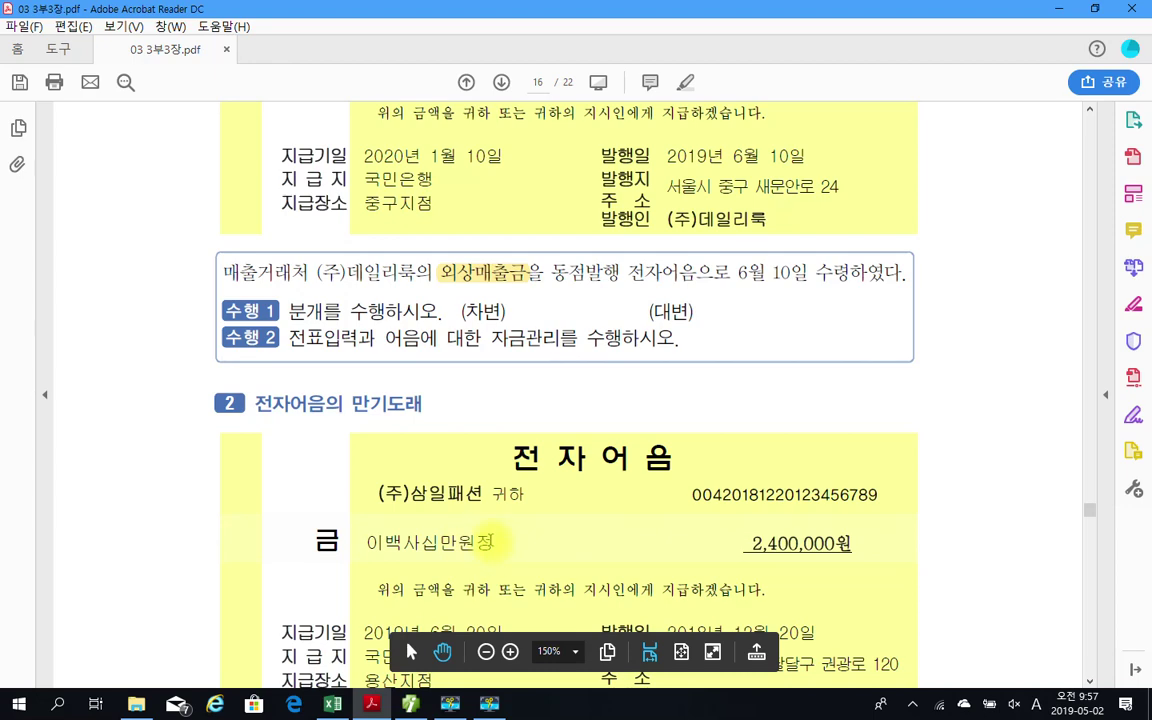
scroll(478, 532, "down", 3)
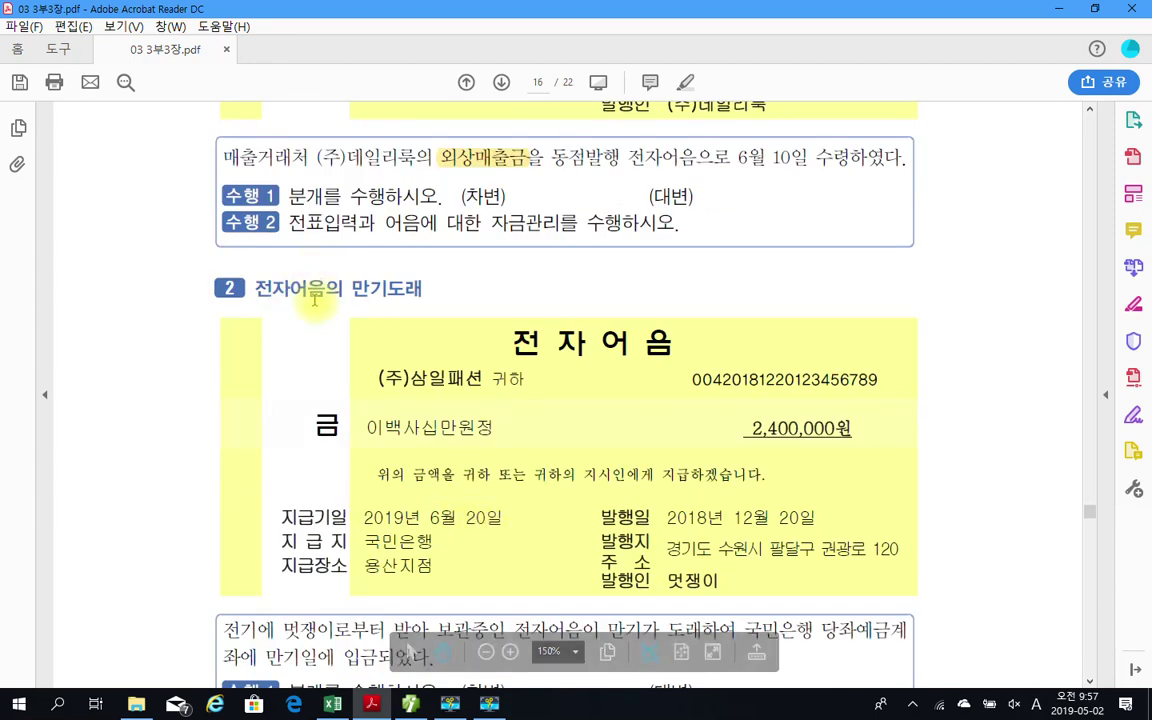
scroll(306, 297, "down", 3)
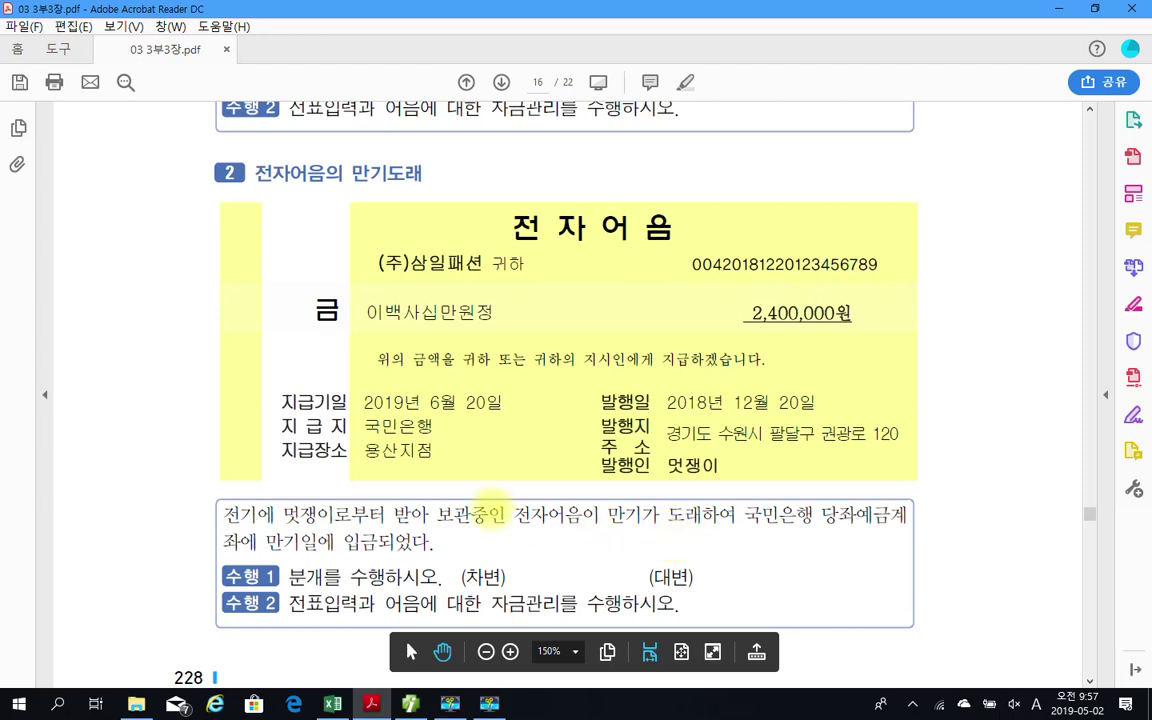
- Mark exercise 2's 지급기일, the wording about the deposit at maturity, and the 수행 1 journal entry line
mouse_move(264, 380)
left_mouse_down()
mouse_move(373, 420)
mouse_move(519, 422)
left_mouse_up()
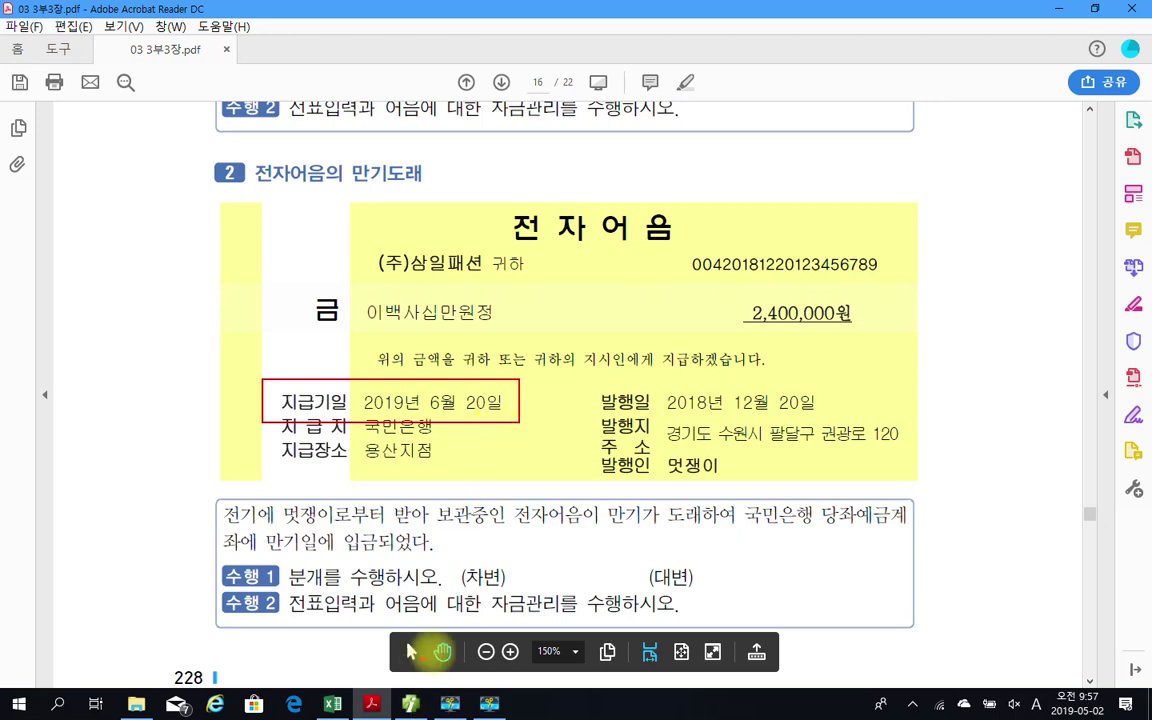
left_click_drag(606, 522, 925, 527)
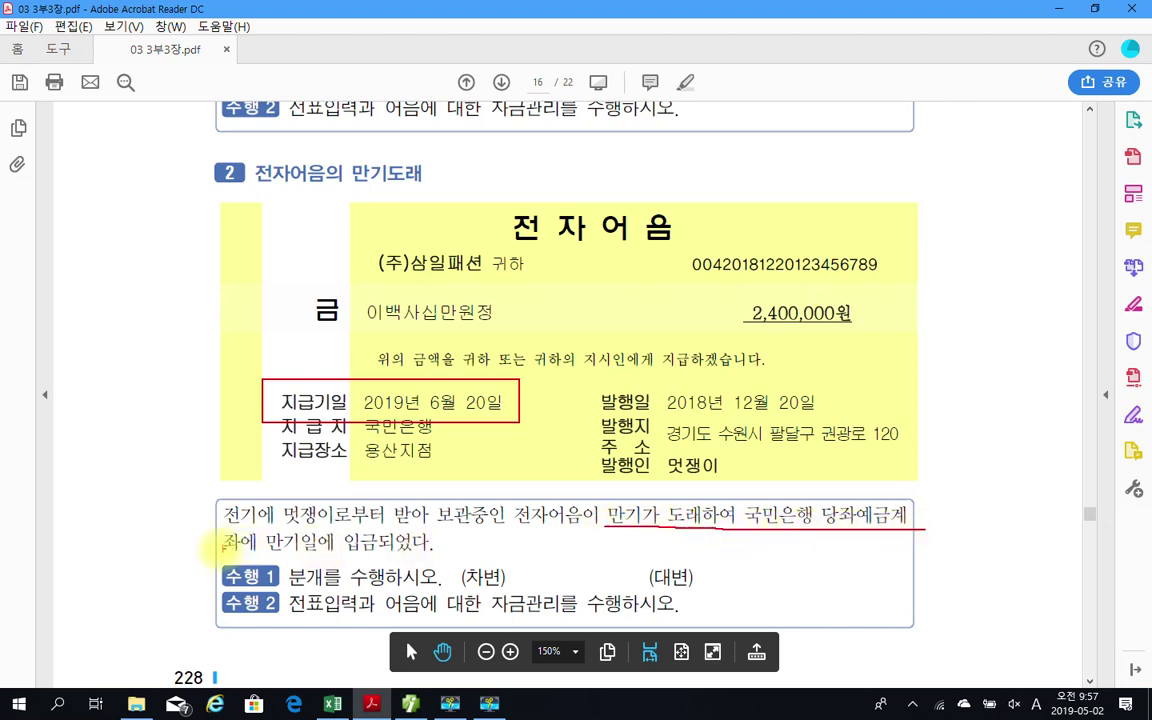
left_click_drag(222, 550, 430, 548)
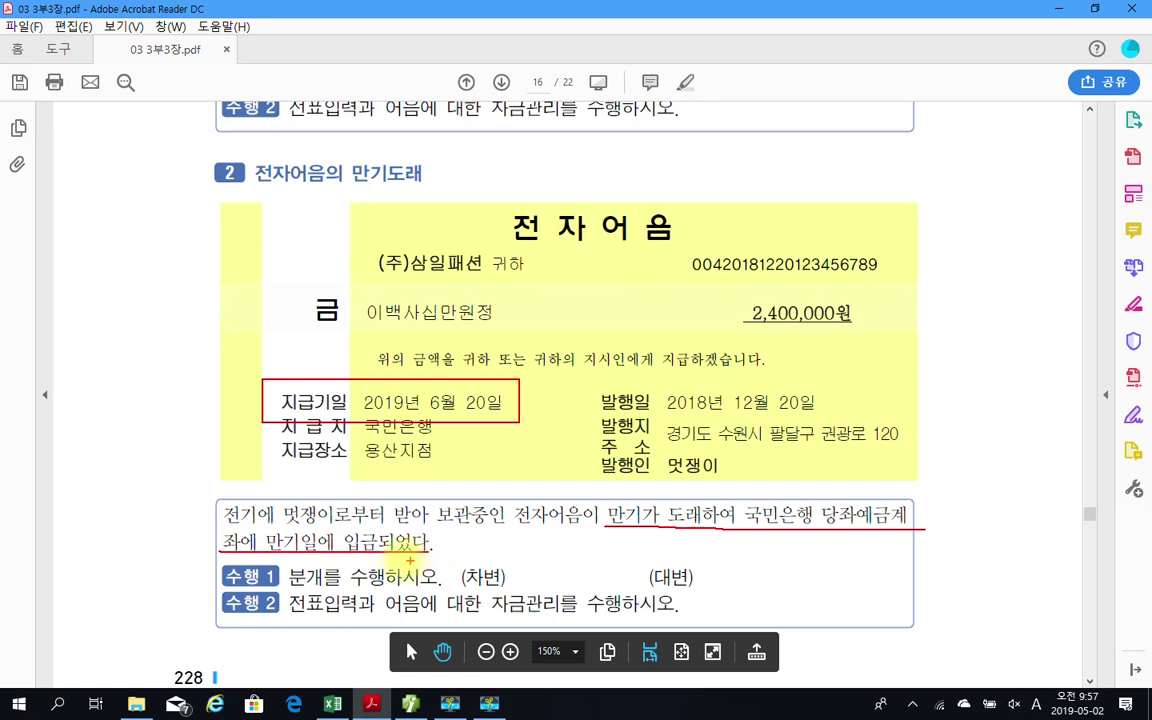
mouse_move(352, 561)
left_mouse_down()
mouse_move(838, 606)
mouse_move(1027, 598)
left_mouse_up()
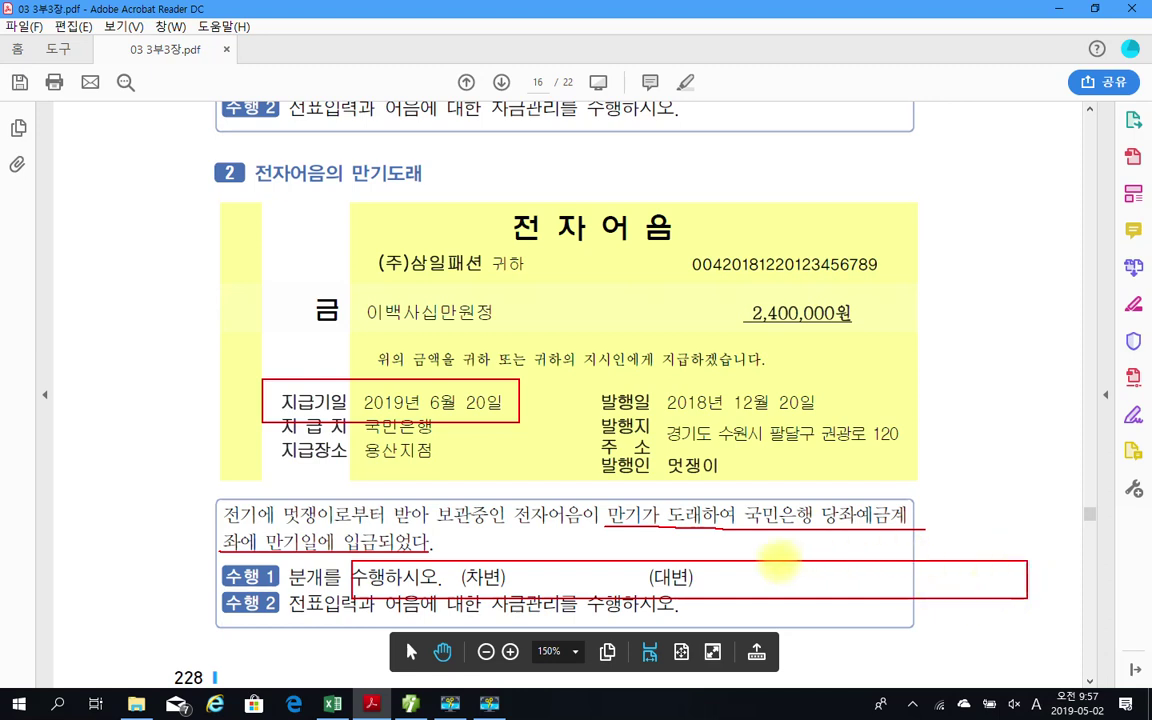
- Annotate exercise 2's 수행 1 entry with 당좌예금 (국민은행) as 차변 and 받을어음 (멋쟁이) as 대변, link the 2,400,000원 amount, and highlight 자금관리 in 수행 2
mouse_move(716, 565)
left_mouse_down()
mouse_move(716, 576)
mouse_move(749, 567)
mouse_move(750, 591)
mouse_move(771, 592)
mouse_move(793, 572)
left_mouse_up()
left_click_drag(794, 566, 810, 591)
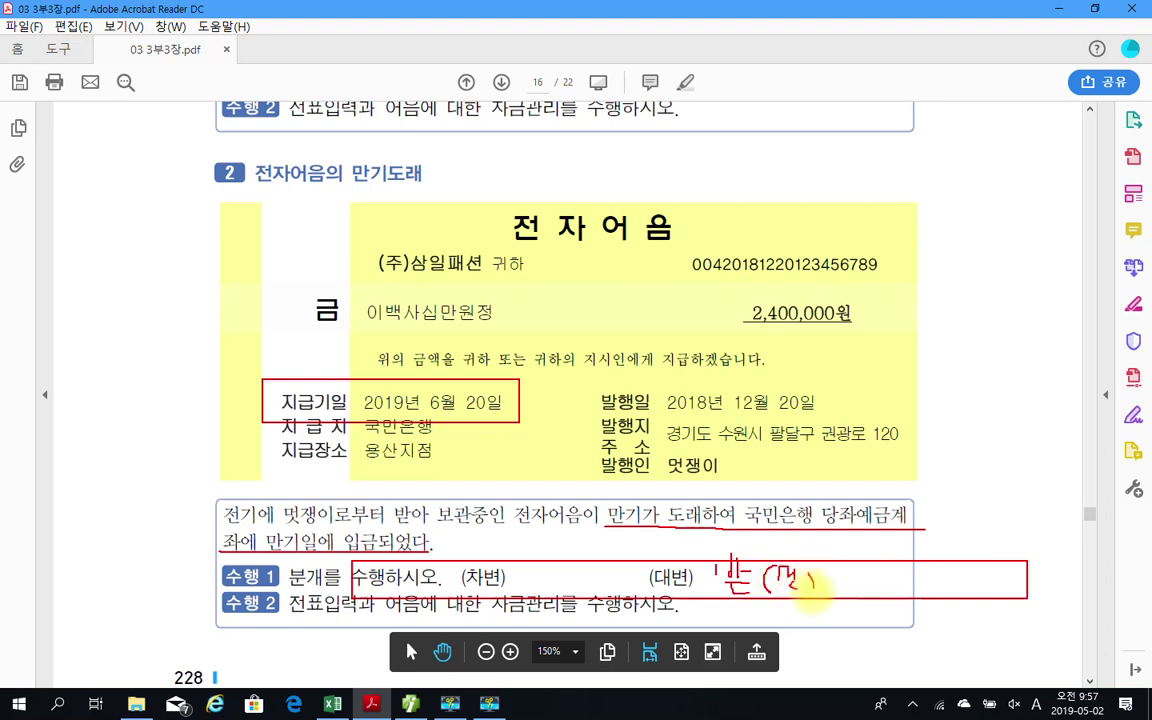
mouse_move(877, 322)
left_mouse_down()
mouse_move(938, 355)
mouse_move(908, 540)
mouse_move(917, 572)
left_mouse_up()
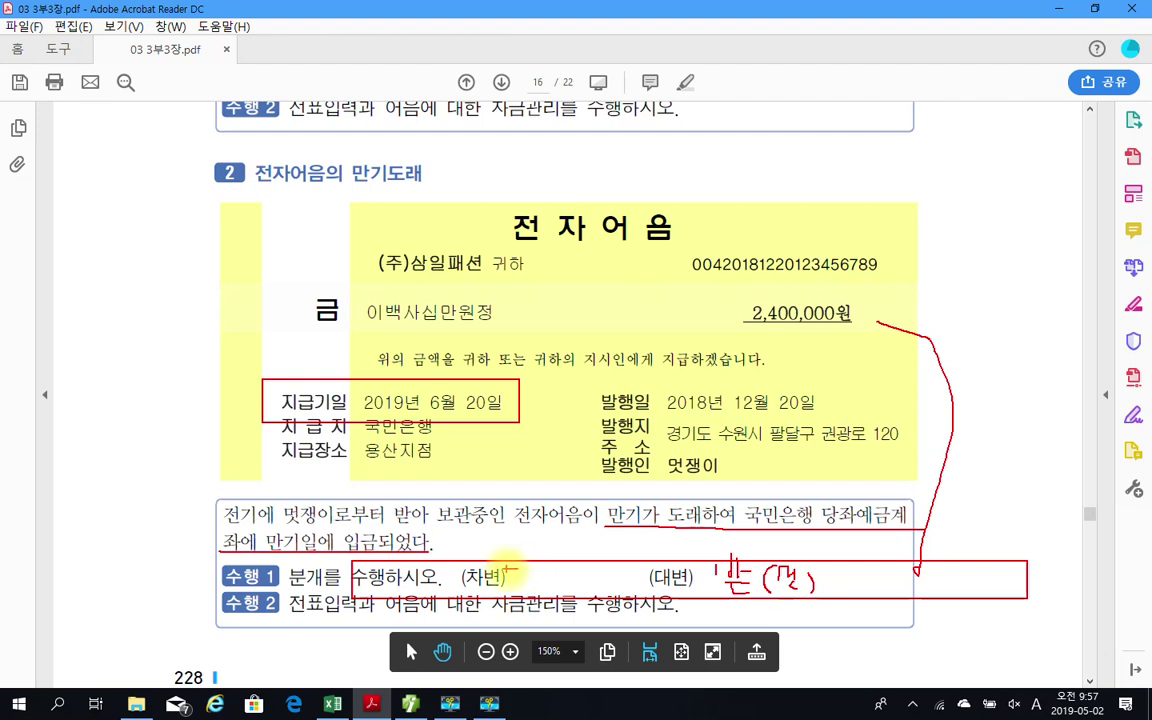
mouse_move(504, 570)
left_mouse_down()
mouse_move(545, 579)
mouse_move(528, 596)
mouse_move(552, 592)
left_mouse_up()
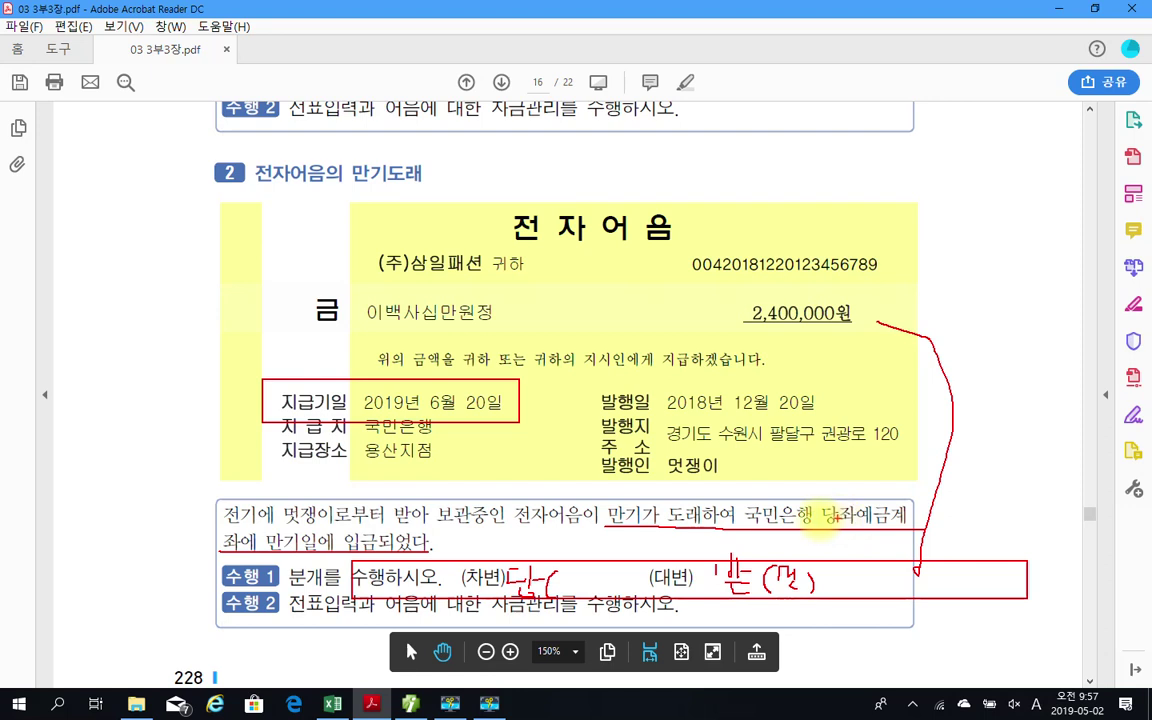
left_click_drag(561, 572, 588, 583)
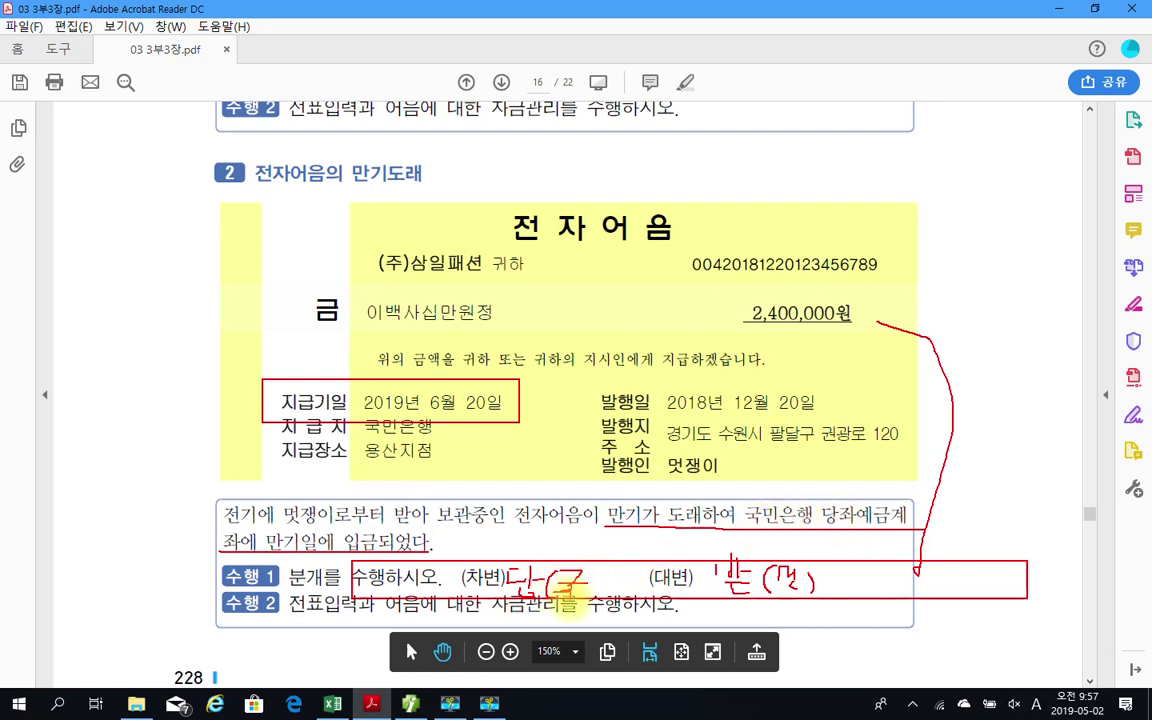
left_click_drag(585, 570, 587, 596)
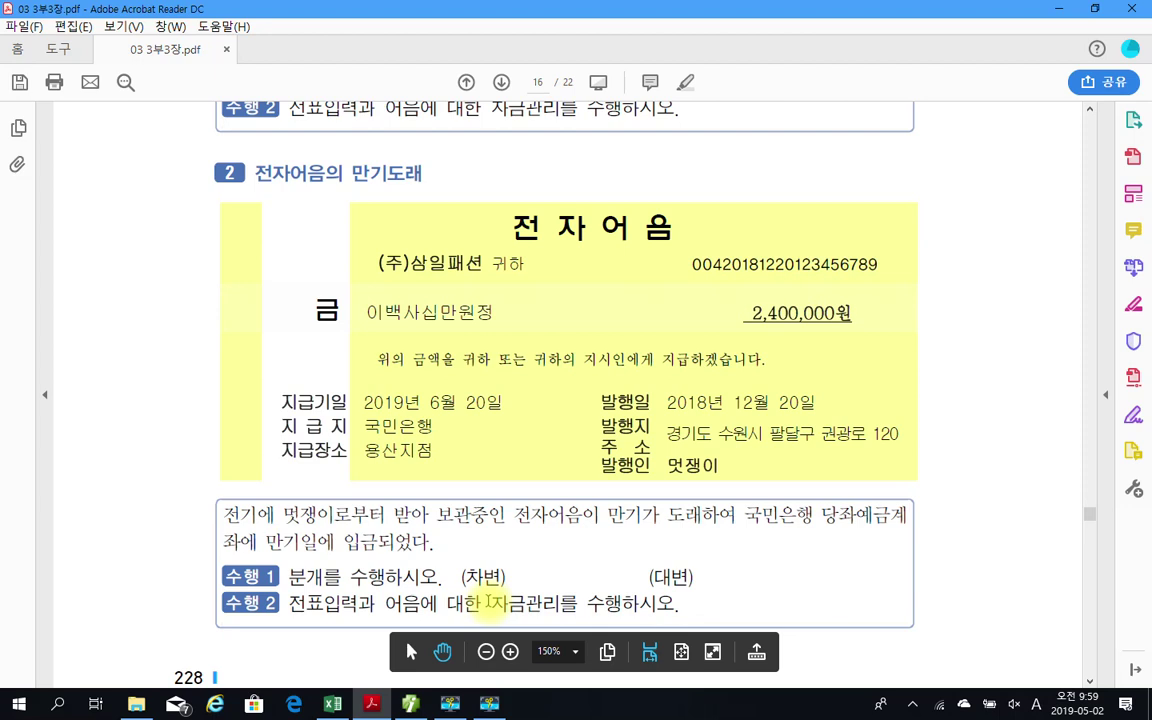
left_click_drag(490, 603, 559, 611)
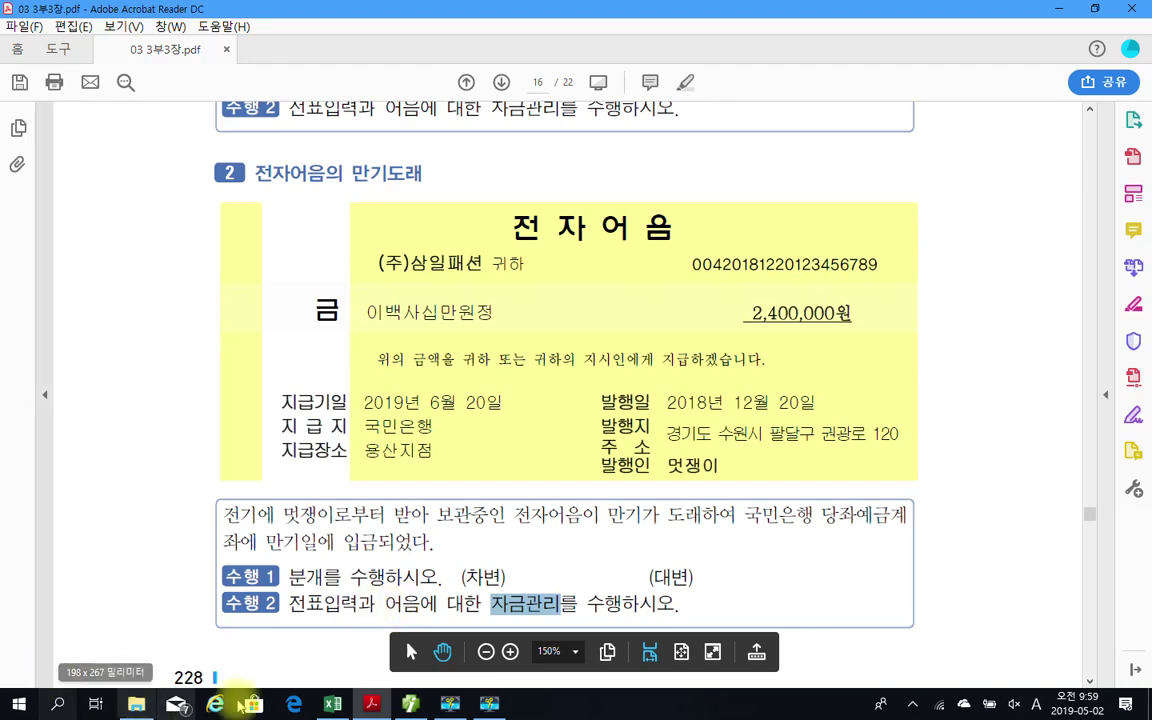
- Switch to Smart A and start a June 20 차변 line in 일반전표입력 with account 102 당좌예금
left_click(408, 705)
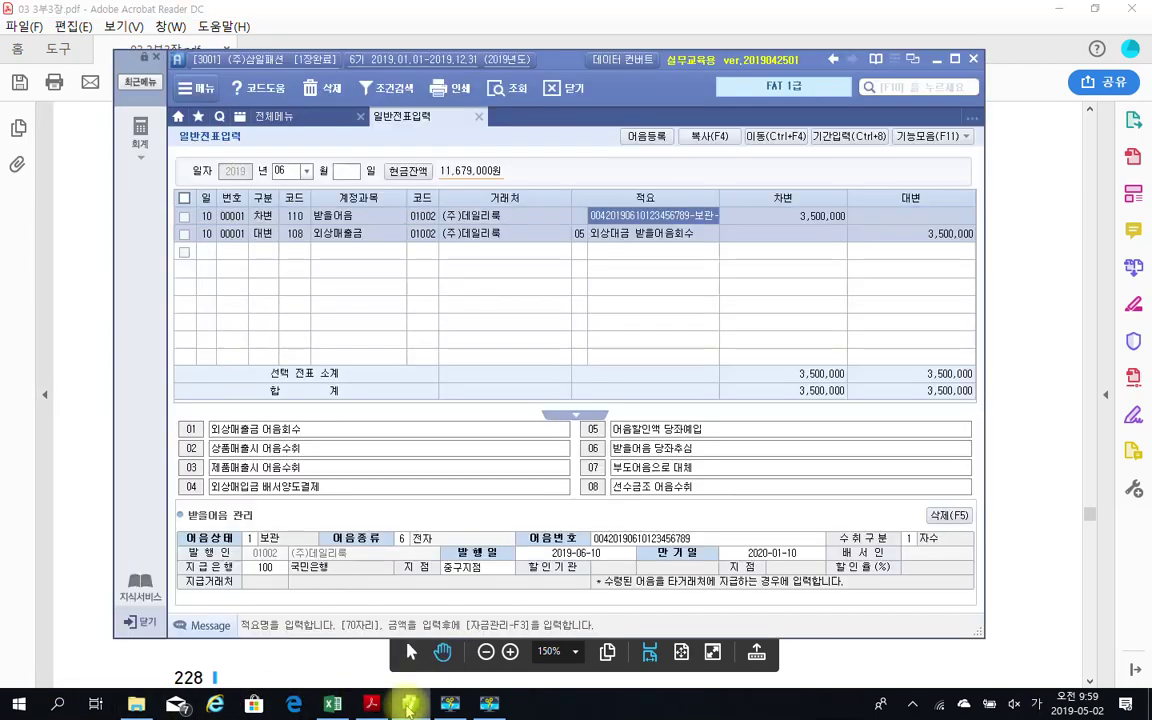
left_click(205, 256)
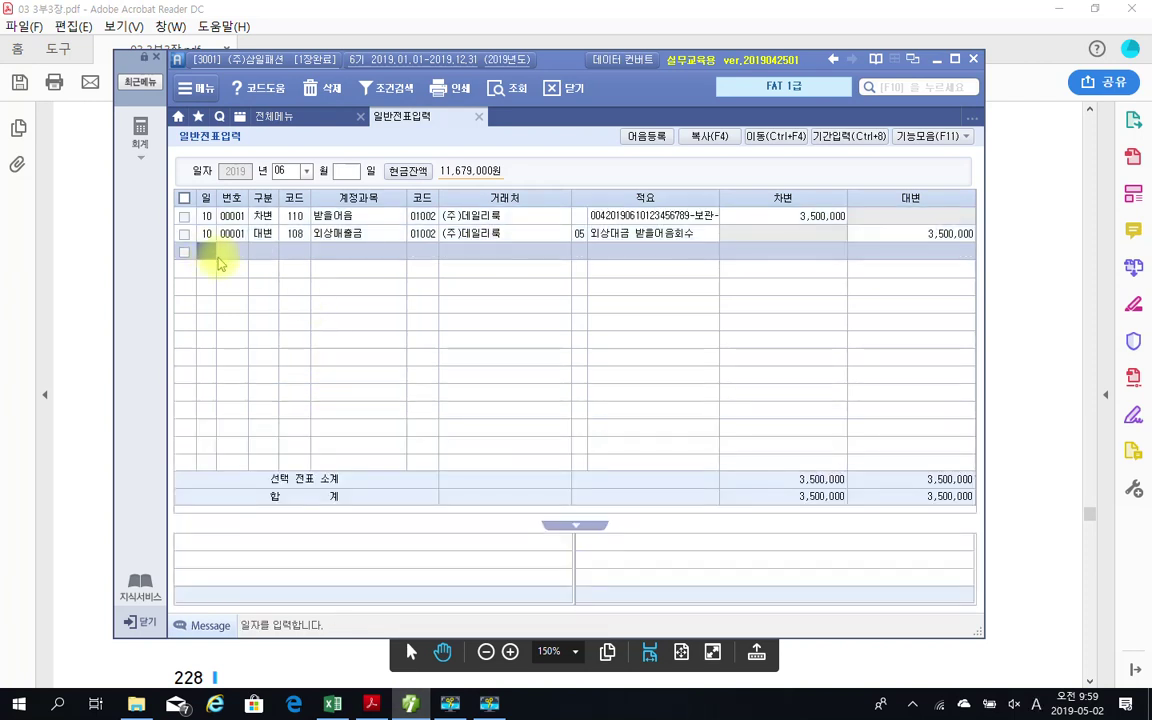
type("20")
key("Return")
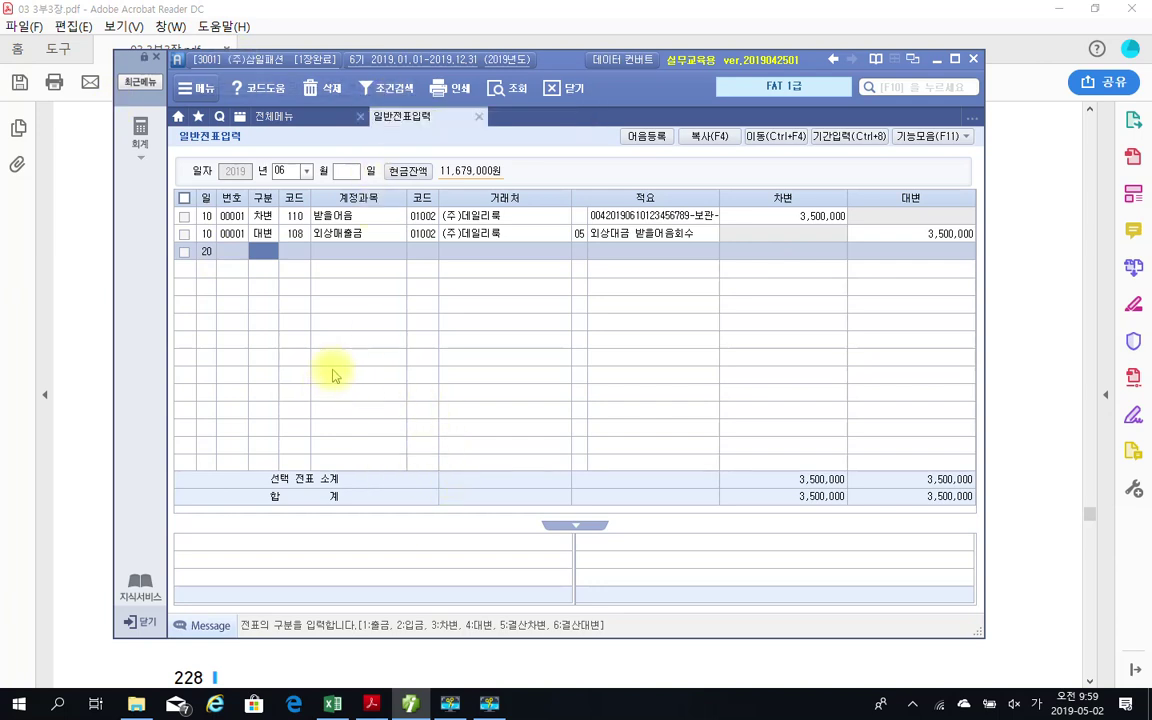
type("3")
key("Return")
type("1")
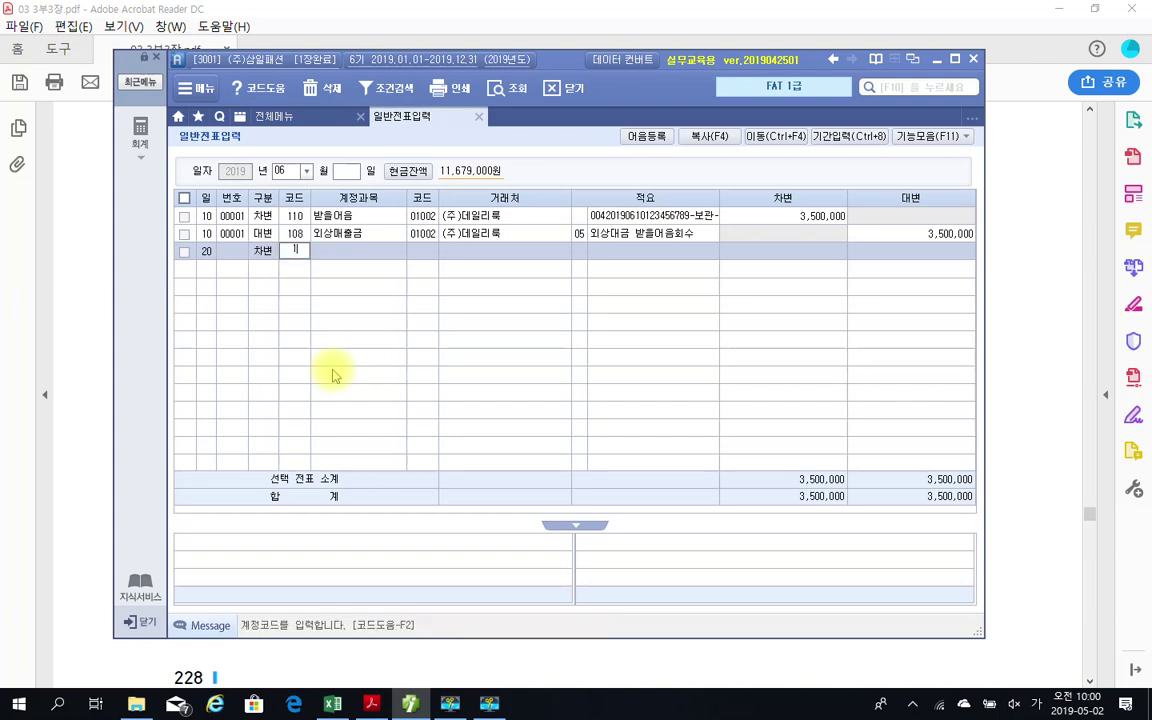
type("1")
key("BackSpace")
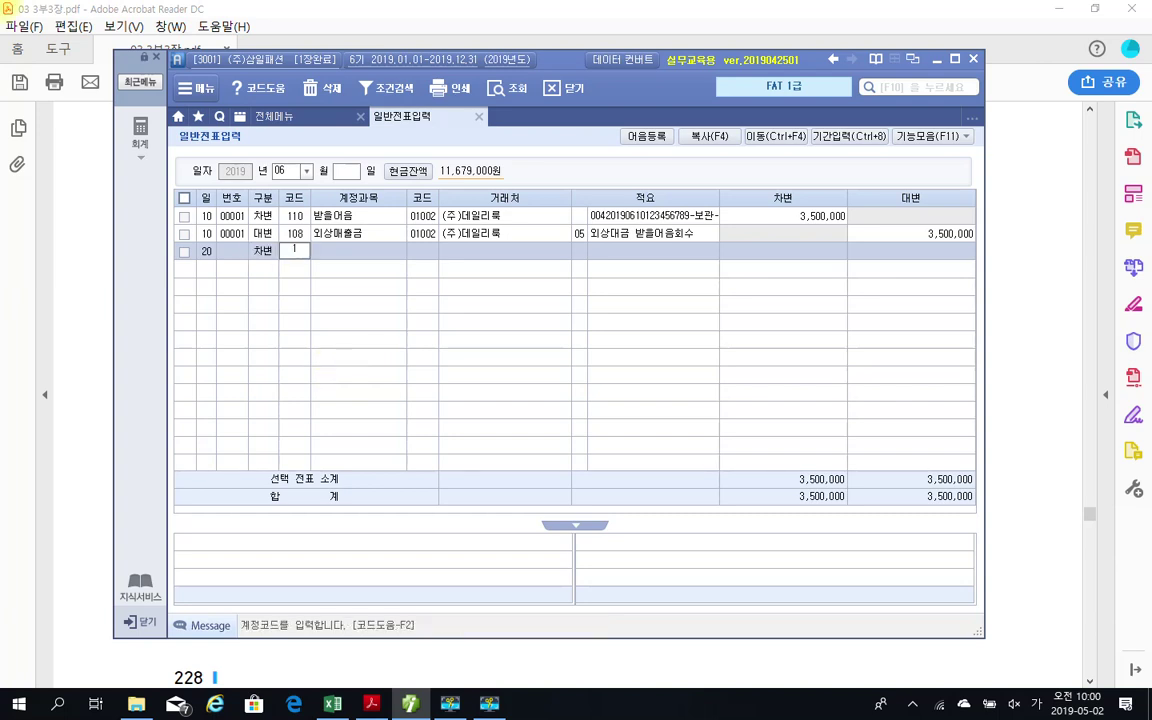
type("02")
key("Return")
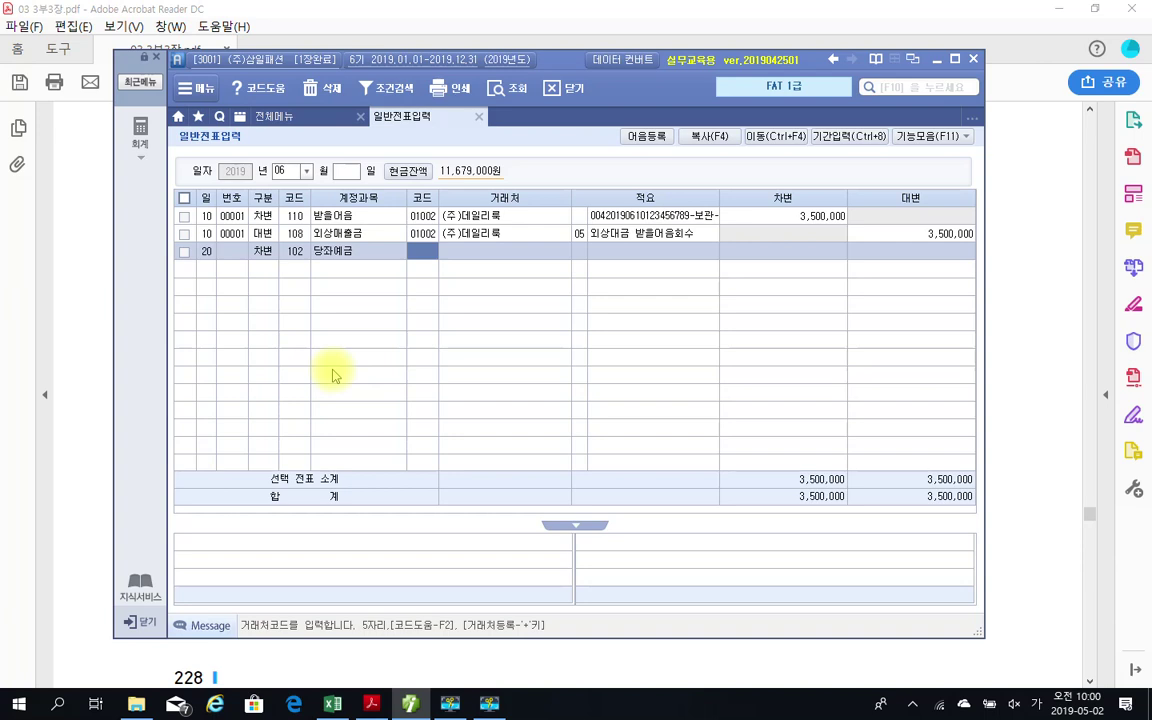
- Complete the 당좌예금 line with 거래처 98001 국민은행(당좌), 적요 02 받을어음 당좌추심 and a 차변 amount of 2,400,000
key("F2")
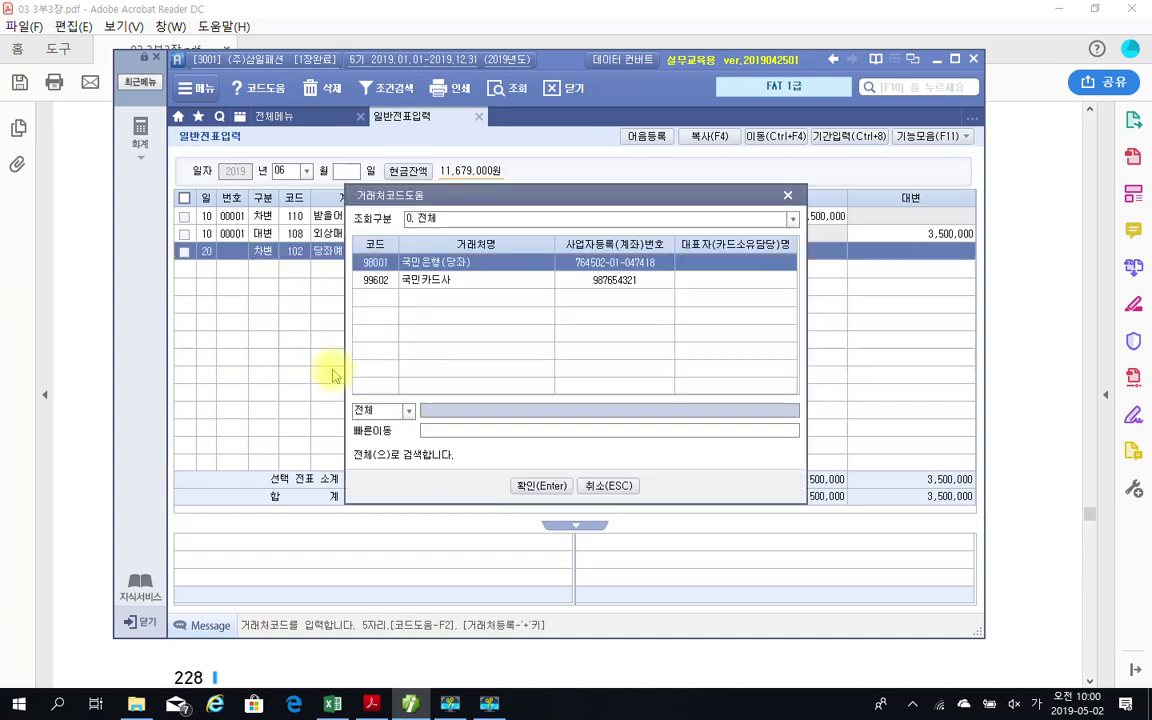
key("Return")
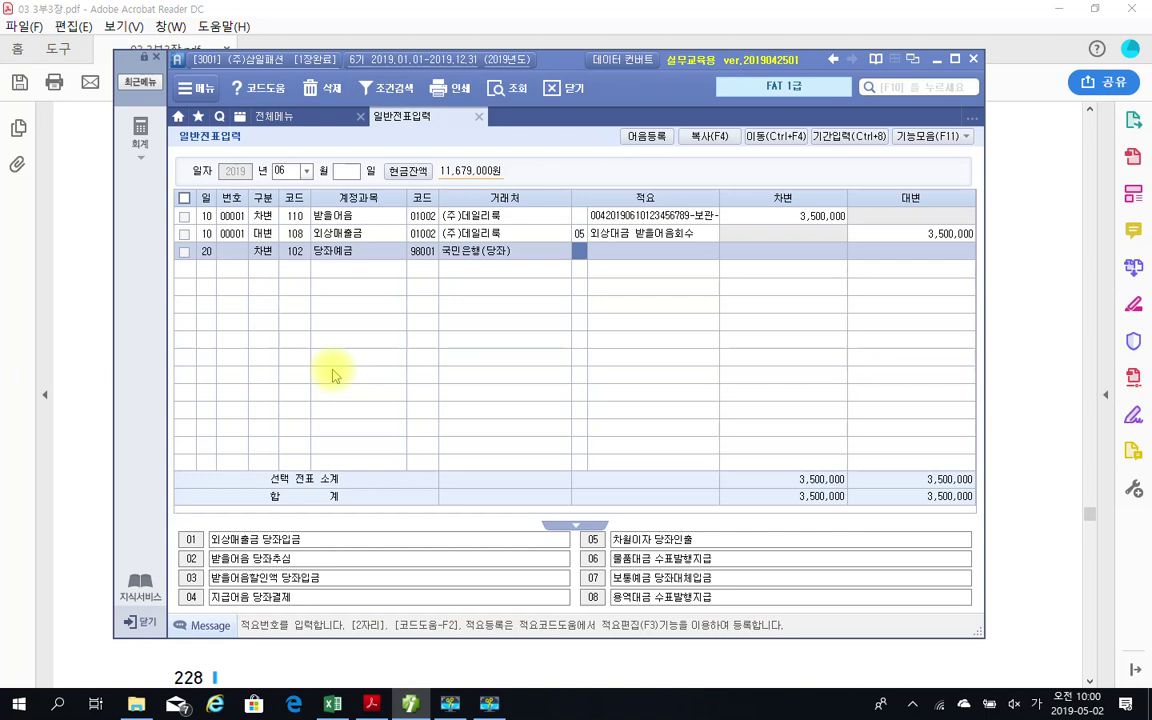
type("02")
key("Return")
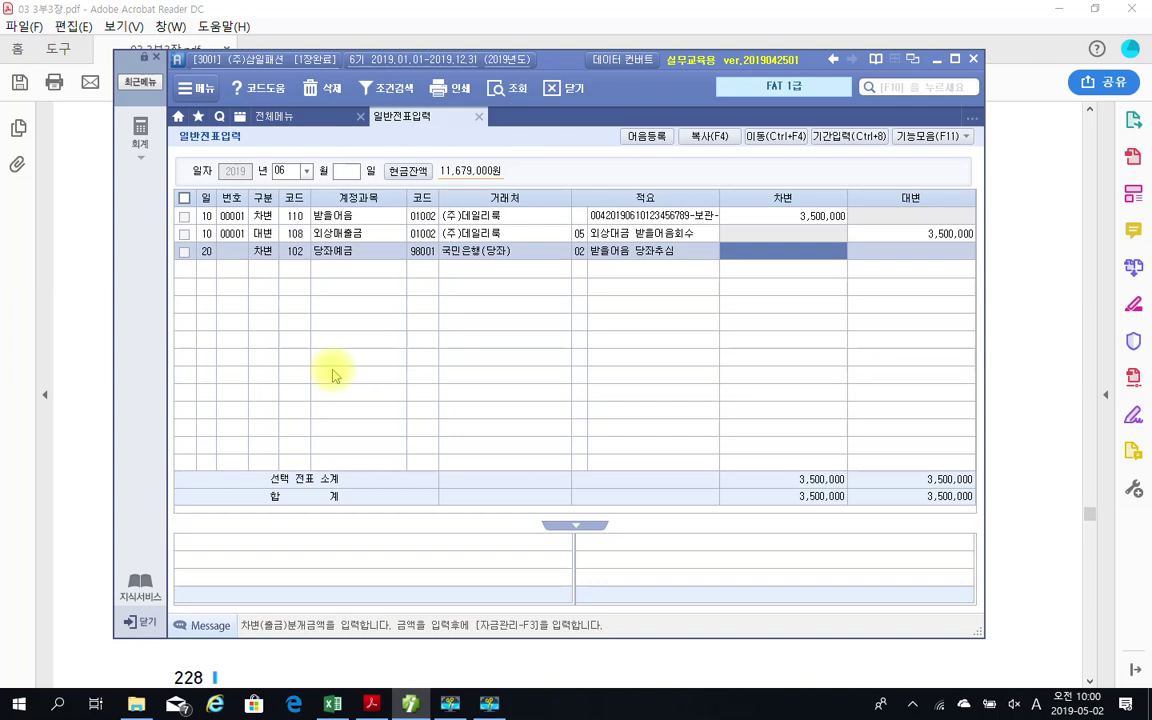
type("2400000")
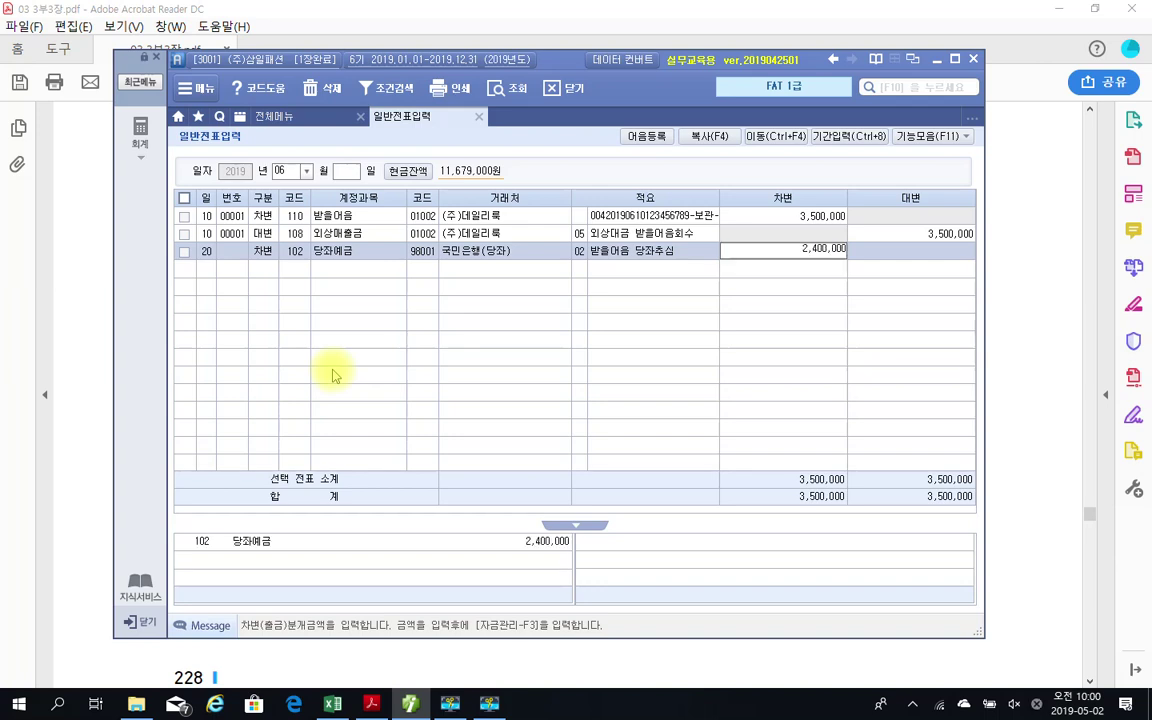
key("Return")
key("Return")
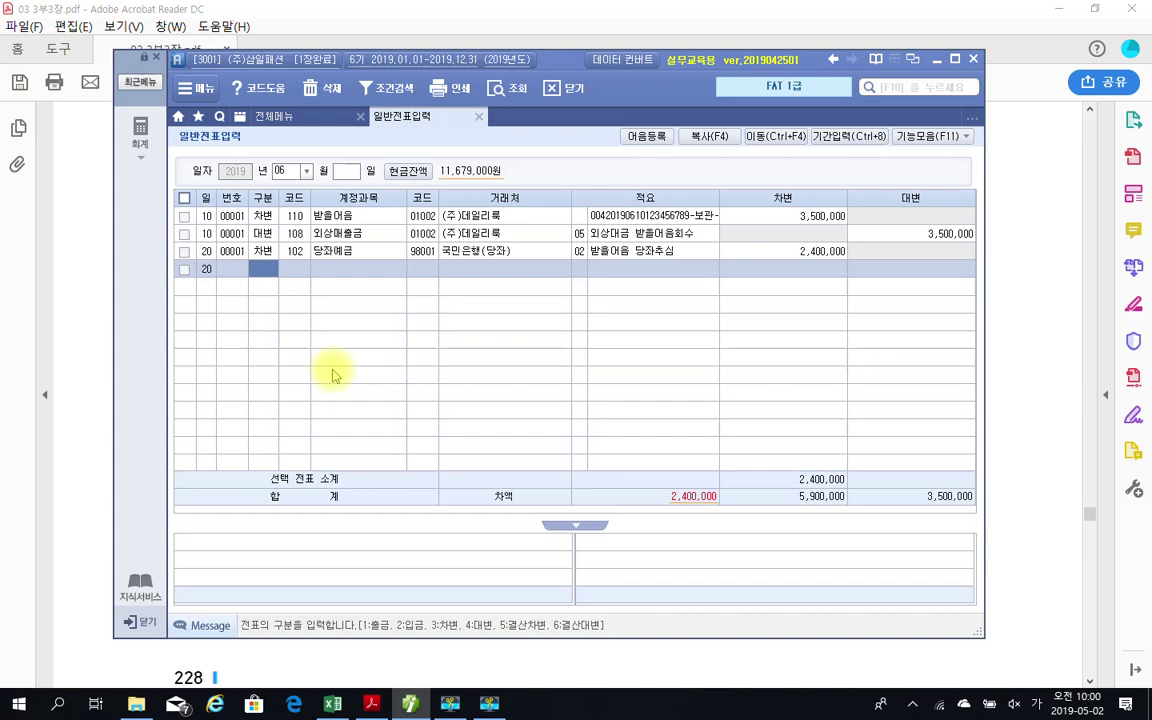
- Add the June 20 대변 line for 110 받을어음 with 거래처 01003 멋쟁이, 적요 받을어음 당좌추심 and amount 2,400,000
type("4")
key("Return")
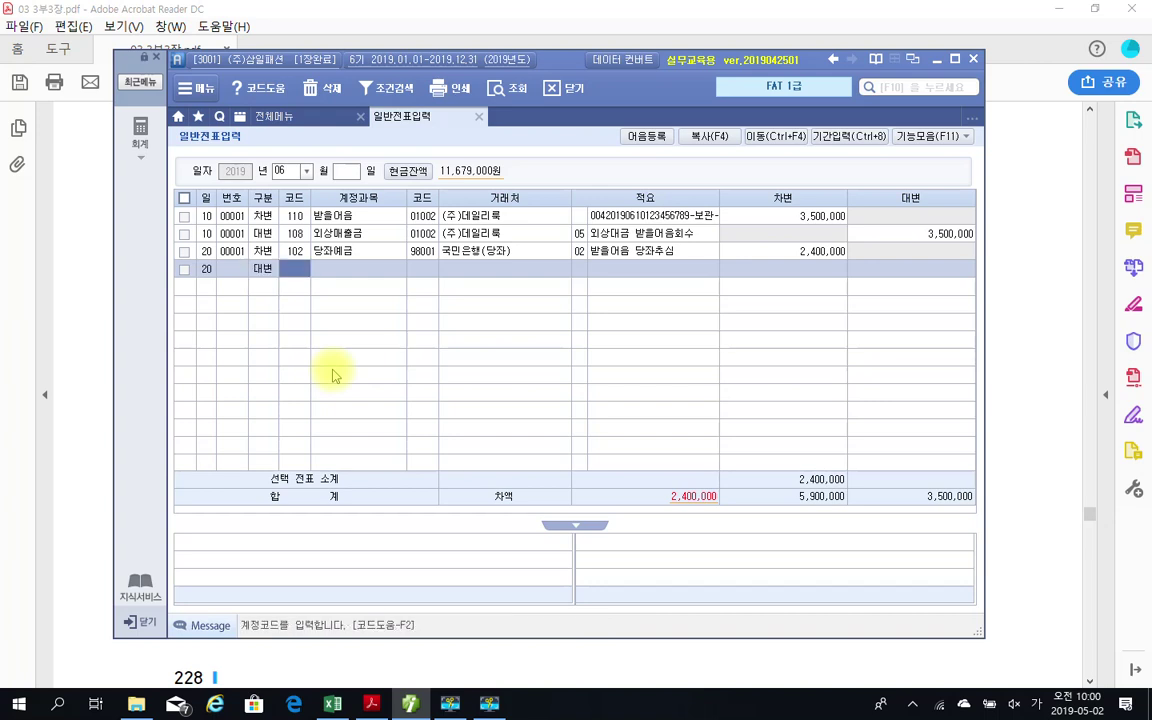
type("110")
key("Return")
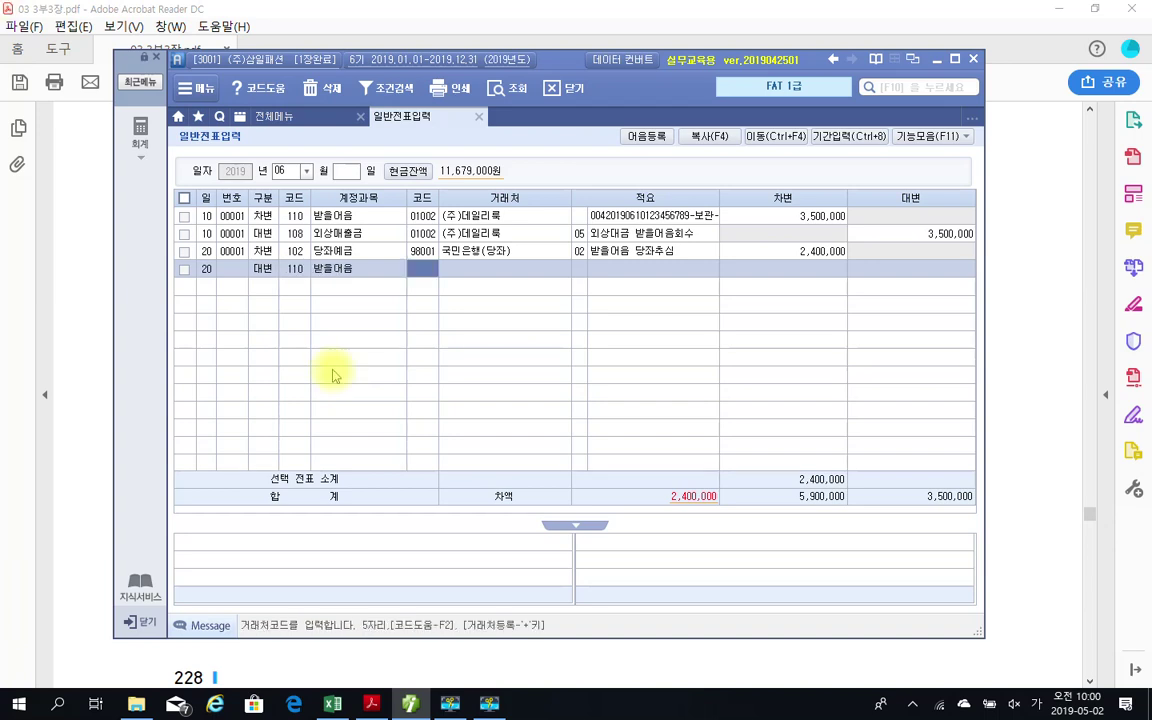
type("1003")
key("Return")
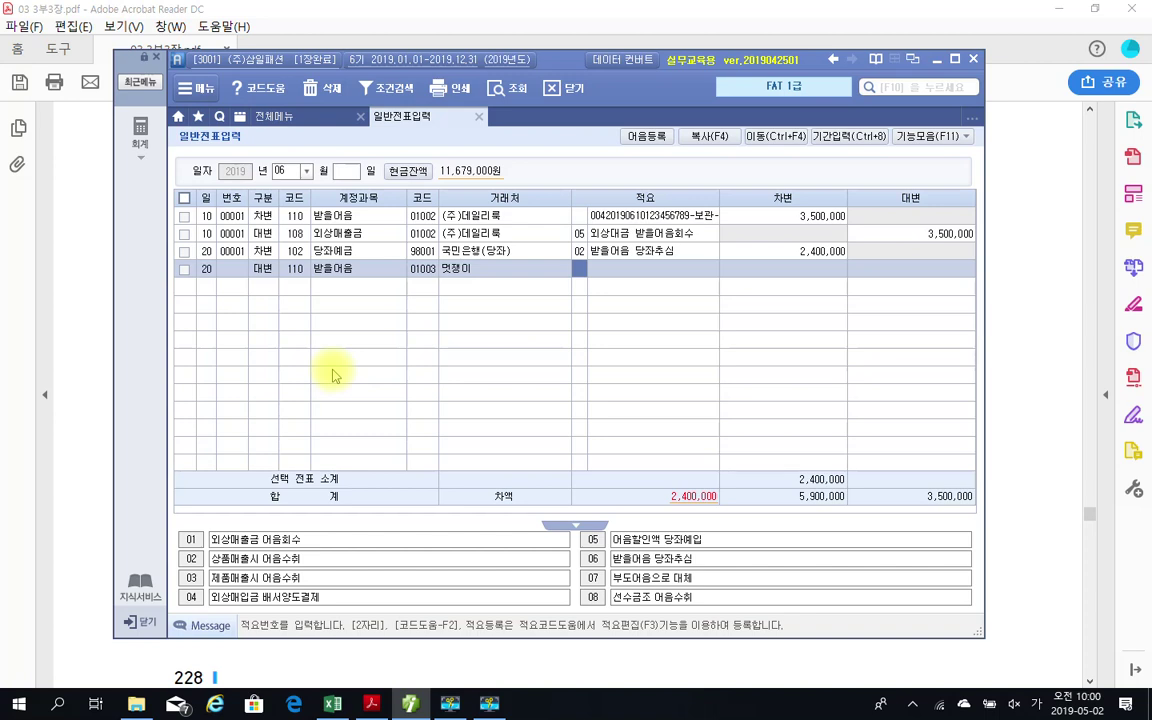
key("Return")
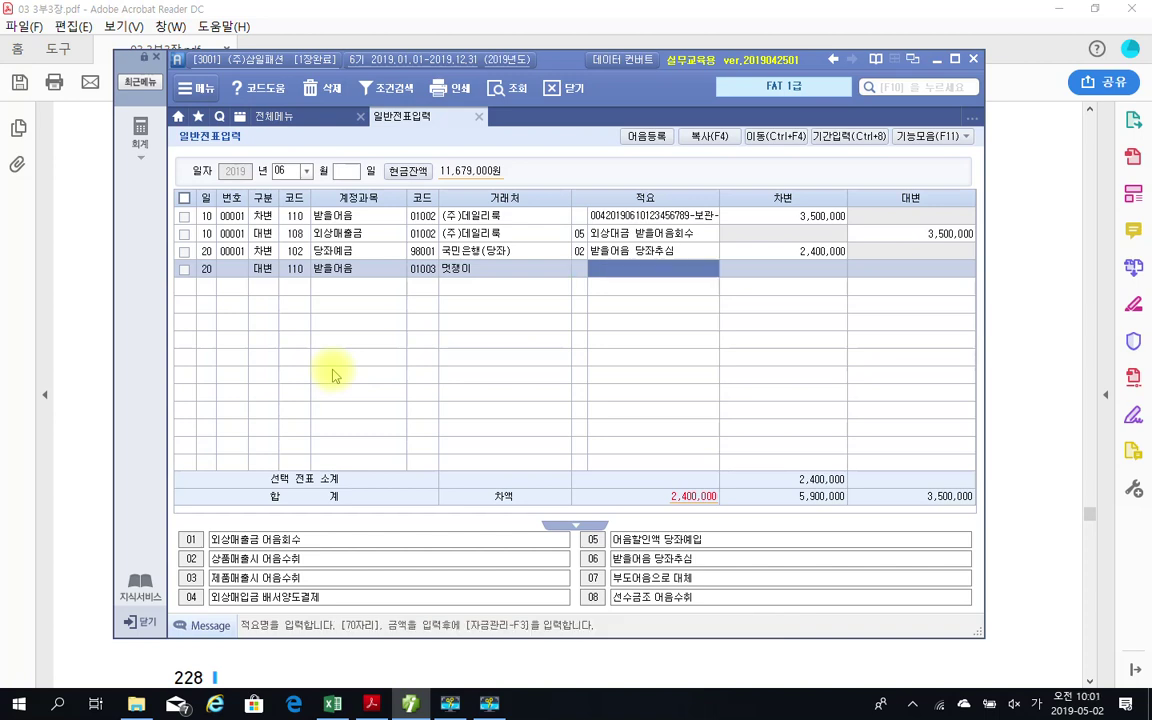
key("Return")
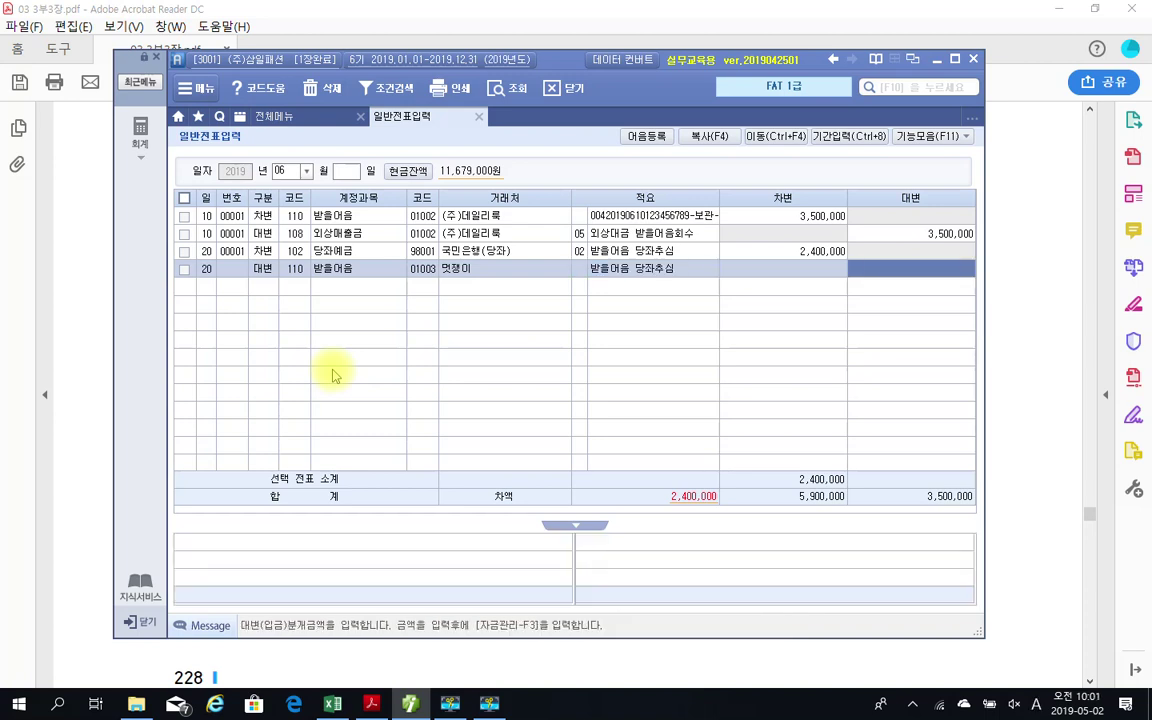
type("2400000")
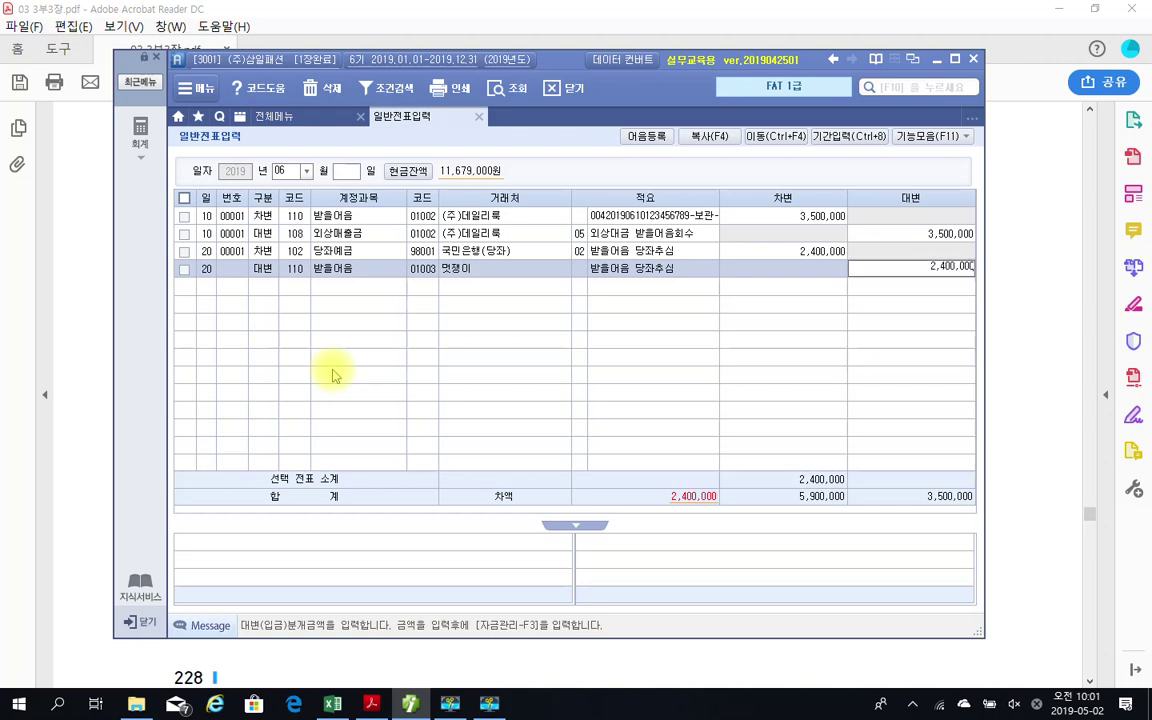
key("Return")
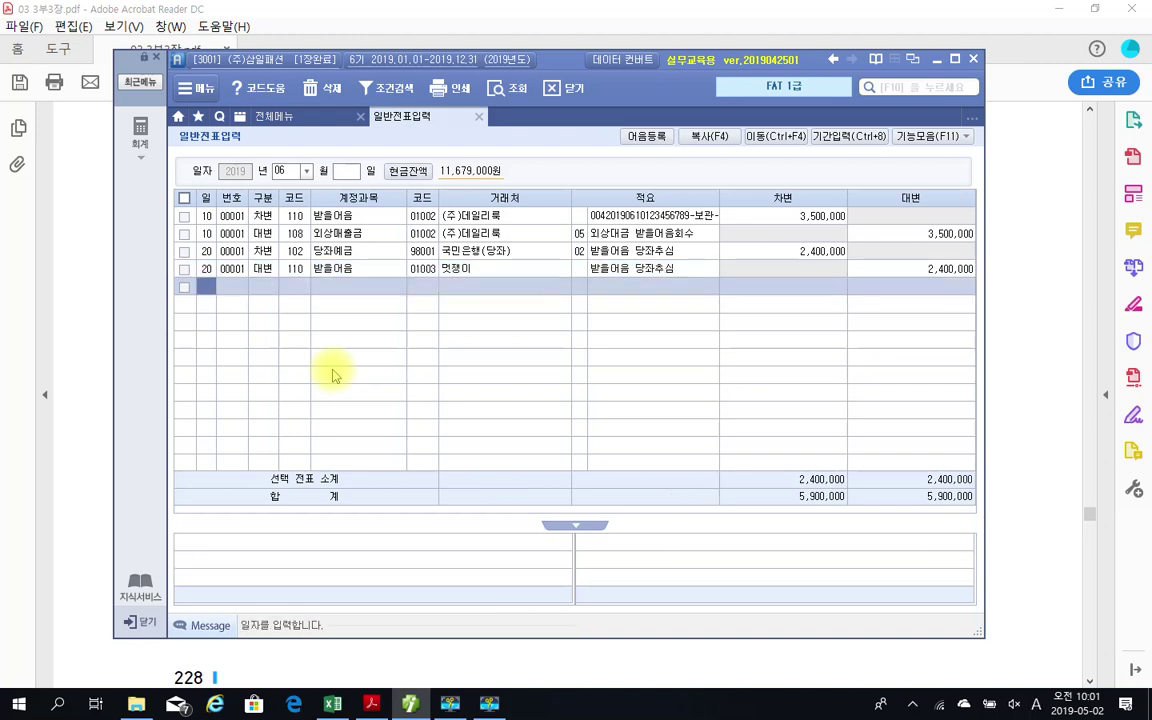
- Open 받을어음 관리 for the June 20 받을어음 line and mark the section and its 4:만기 status option on screen
left_click(326, 280)
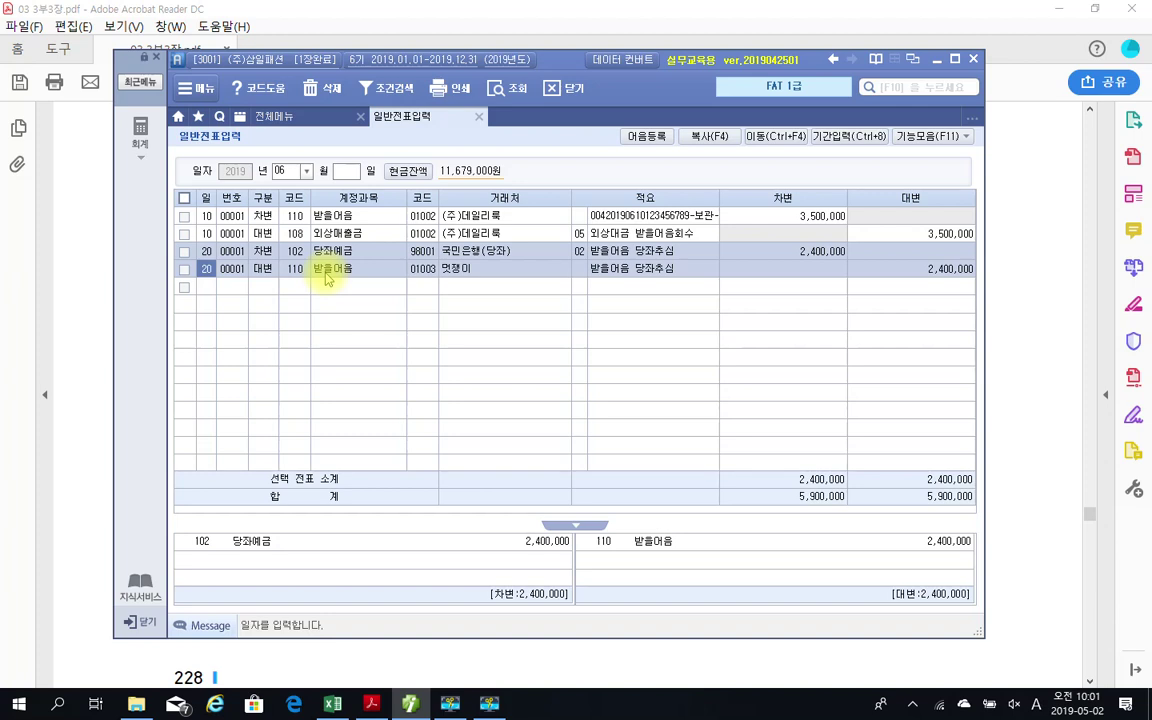
left_click(326, 280)
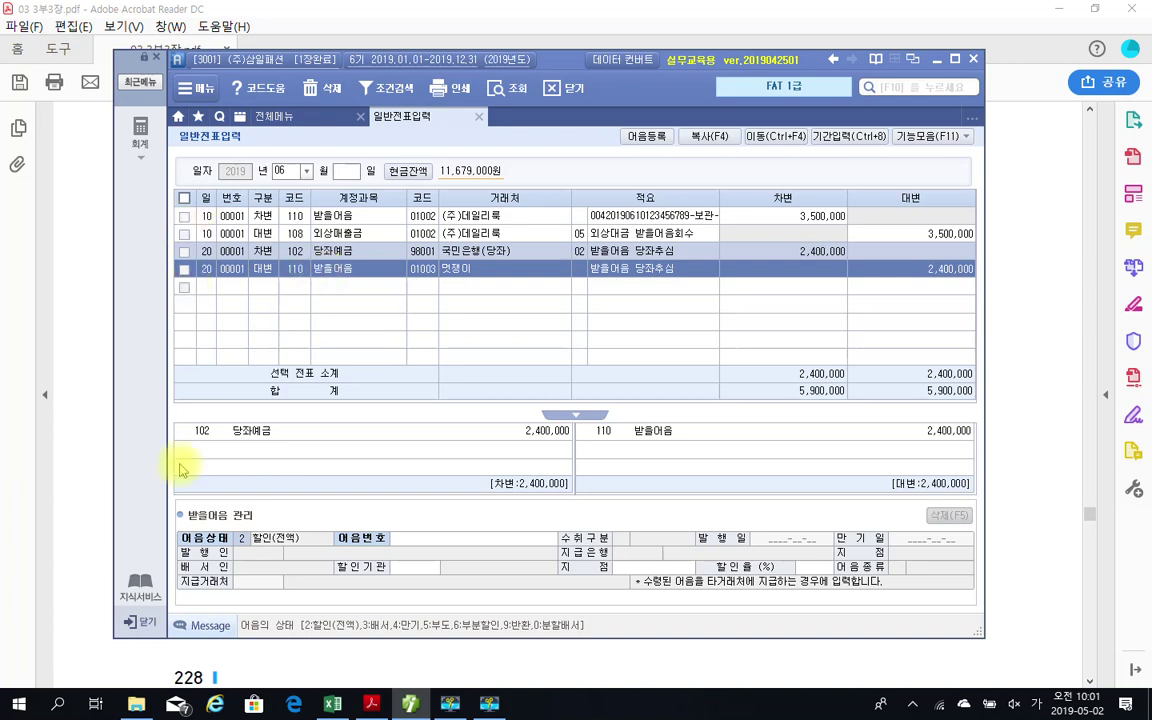
mouse_move(157, 472)
left_mouse_down()
mouse_move(273, 558)
mouse_move(931, 630)
mouse_move(1023, 625)
left_mouse_up()
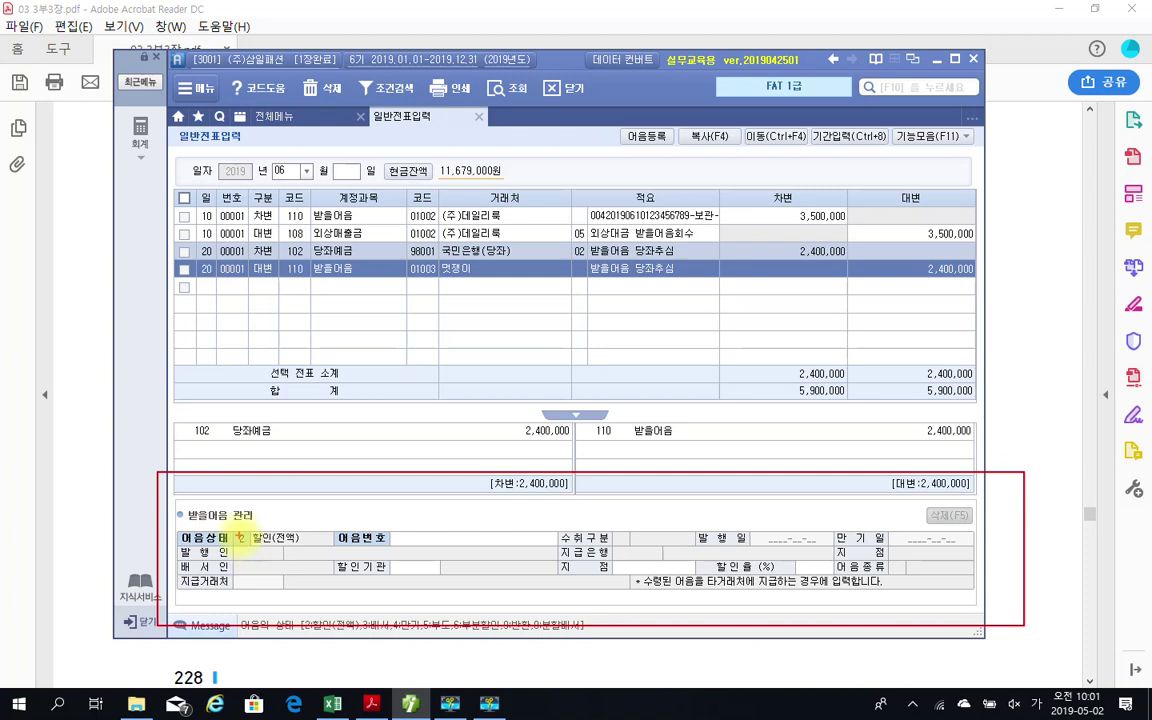
key("e")
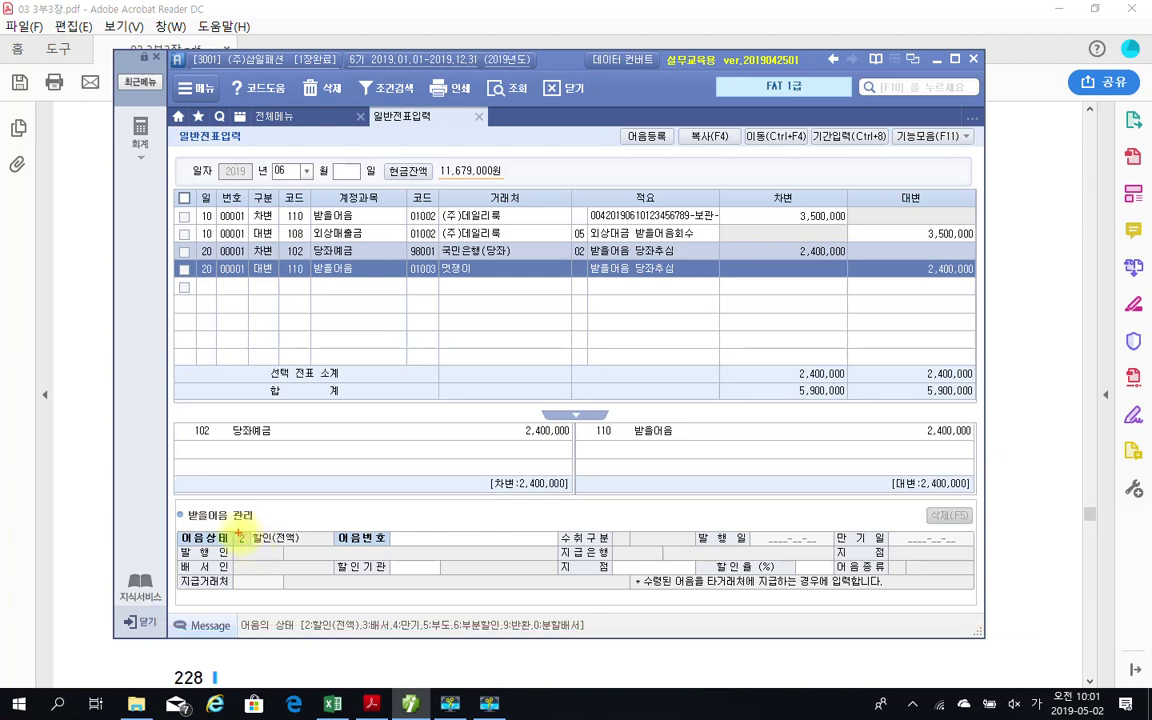
mouse_move(110, 489)
left_mouse_down()
mouse_move(290, 578)
mouse_move(1118, 655)
mouse_move(1050, 648)
left_mouse_up()
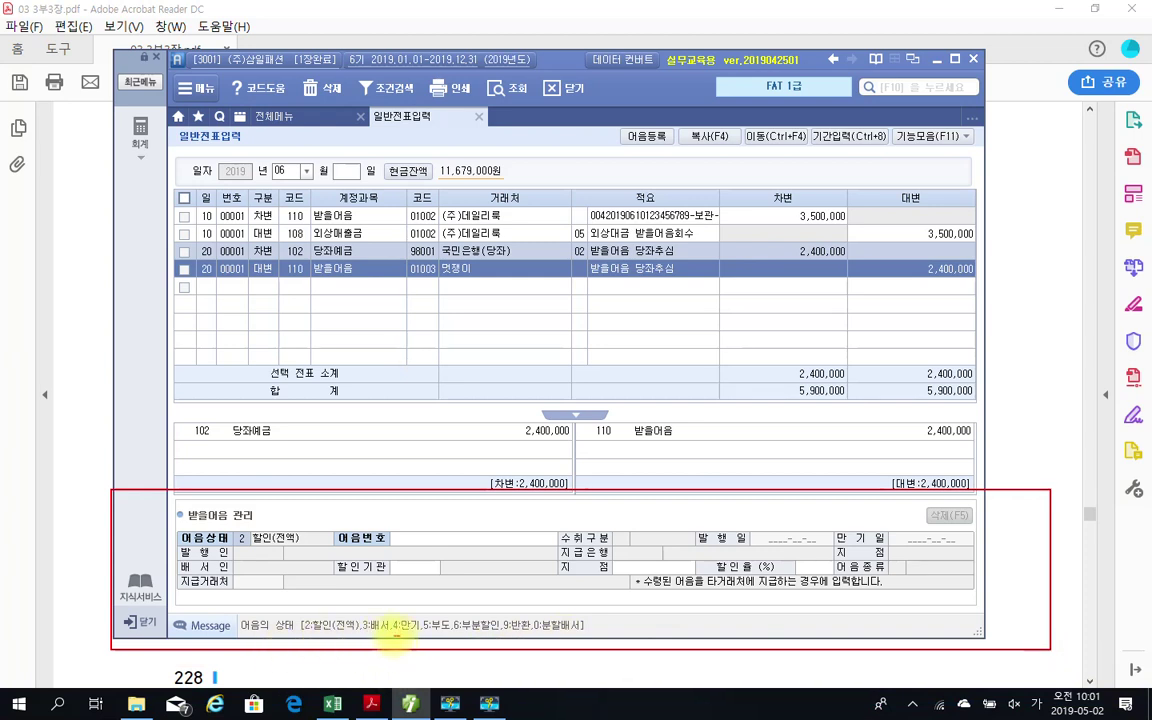
mouse_move(398, 636)
left_mouse_down()
mouse_move(400, 617)
mouse_move(422, 620)
mouse_move(407, 635)
left_mouse_up()
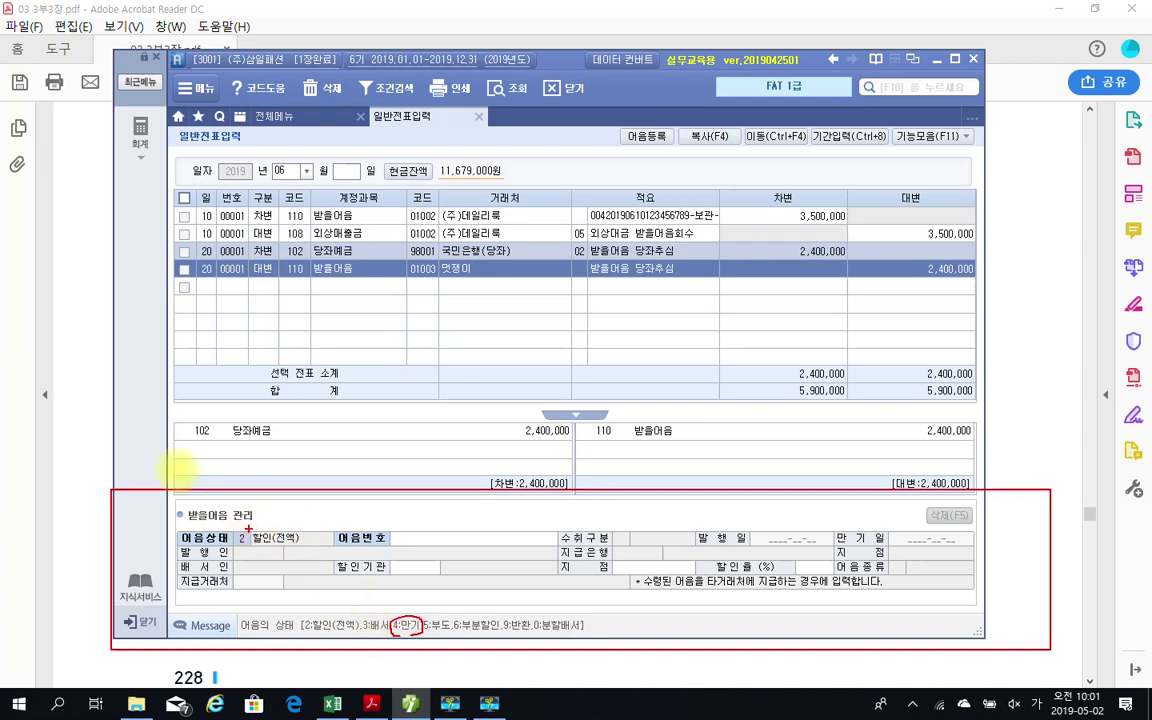
key("Escape")
- Set the 어음상태 to 4 만기 and look up the 어음번호, choosing 멋쟁이's 2,400,000 note that matures on 2019-06-20
type("4")
key("Return")
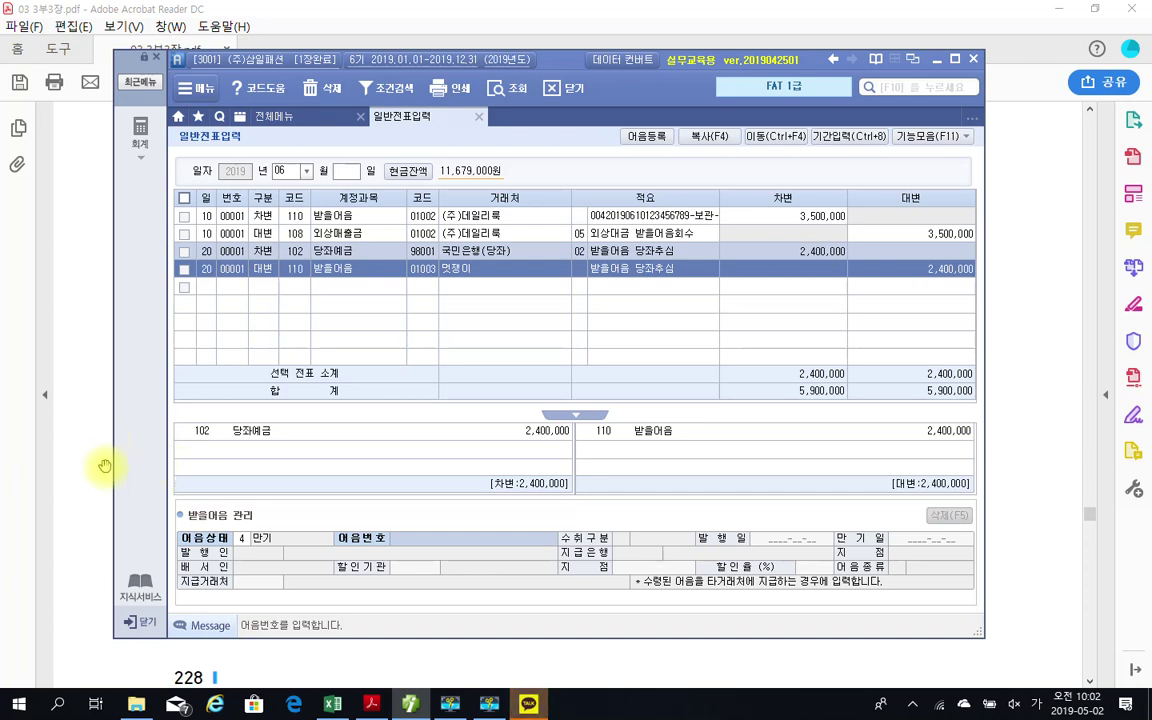
key("F2")
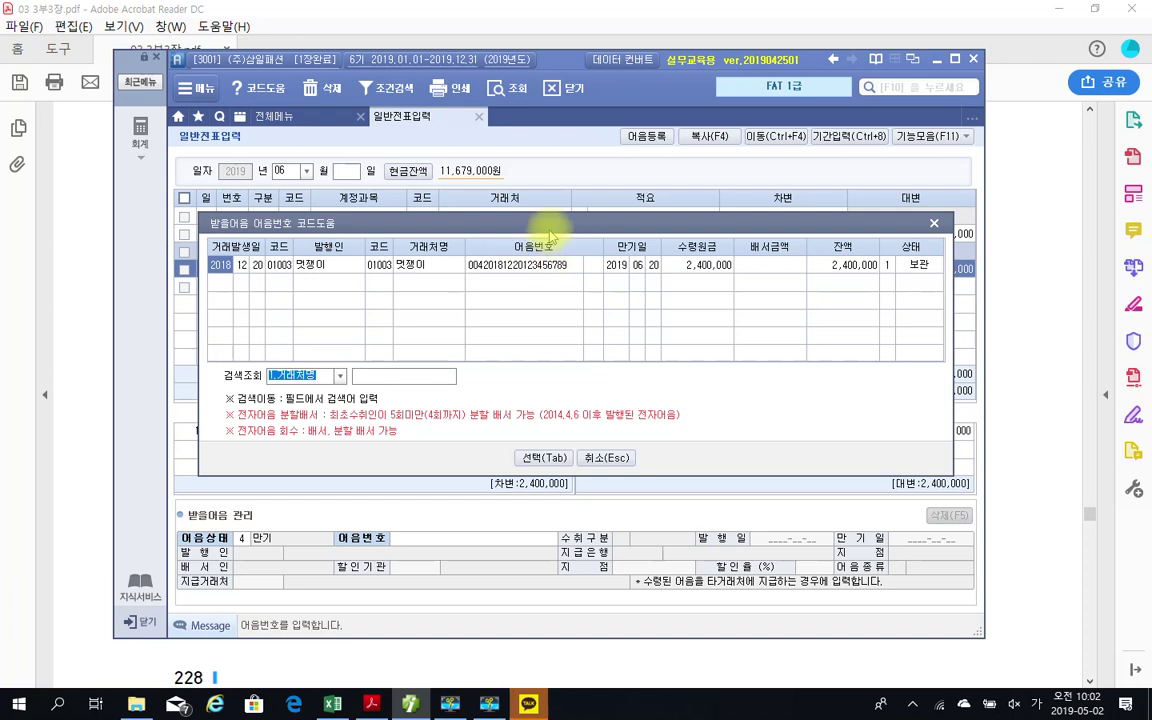
left_click_drag(549, 236, 584, 280)
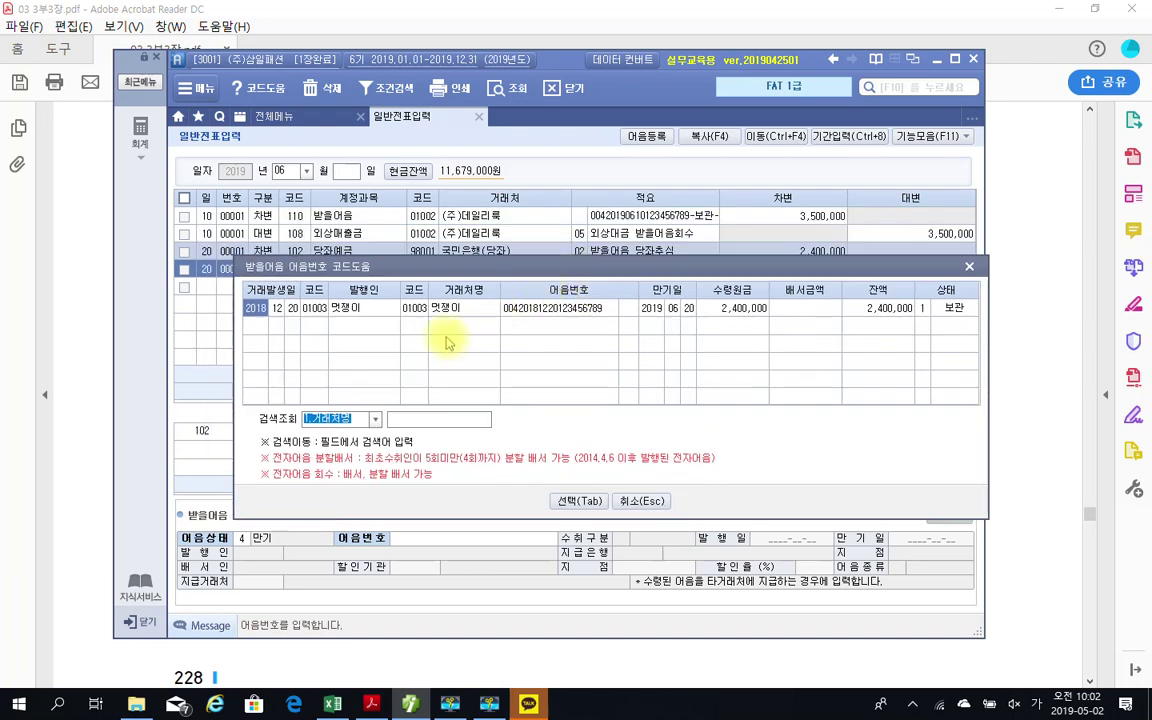
left_click(580, 503)
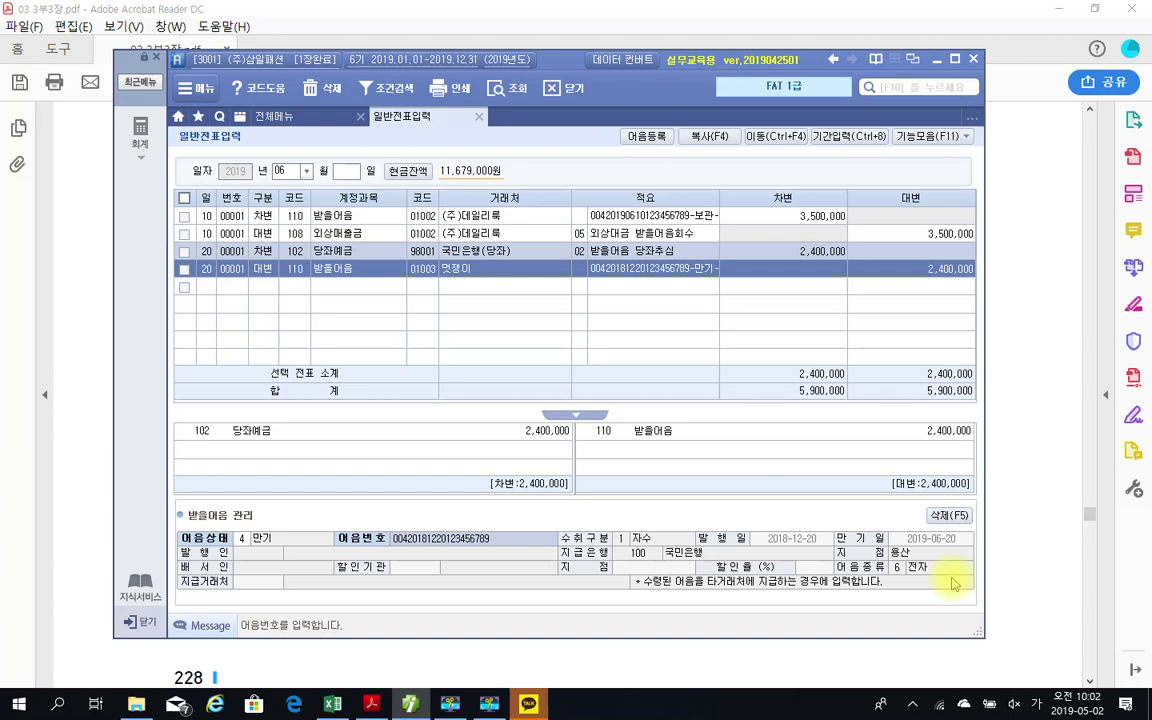
key("Escape")
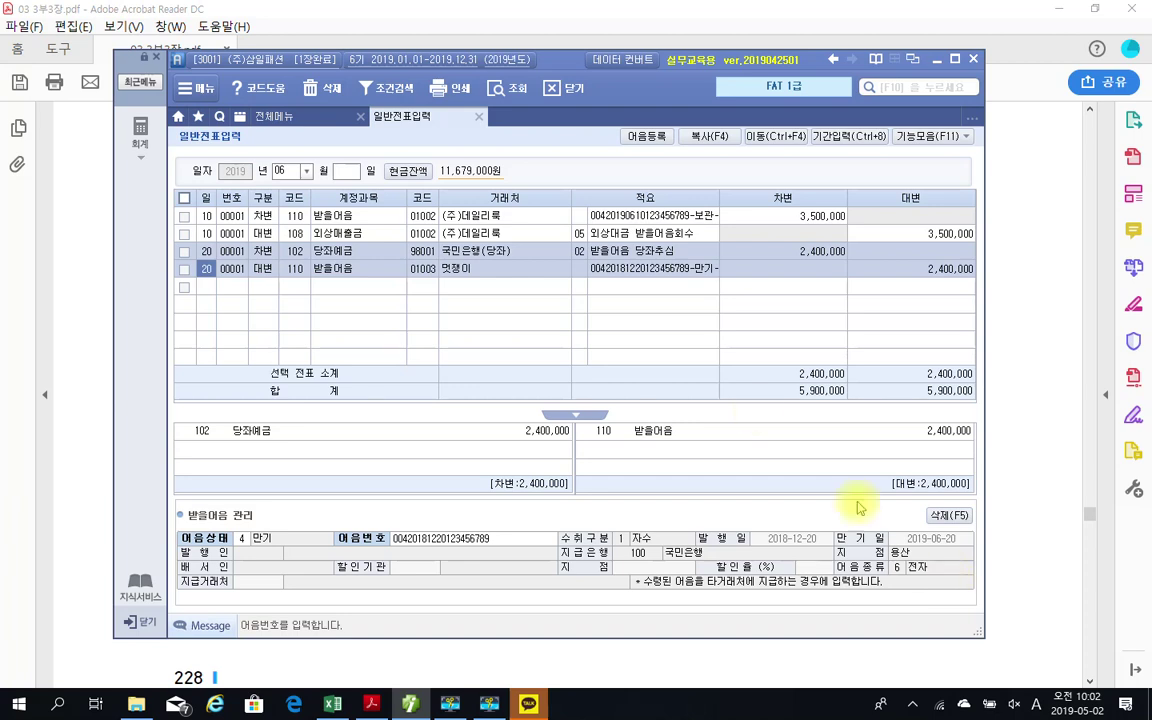
- Quit the messenger app running in the system tray
left_click(912, 704)
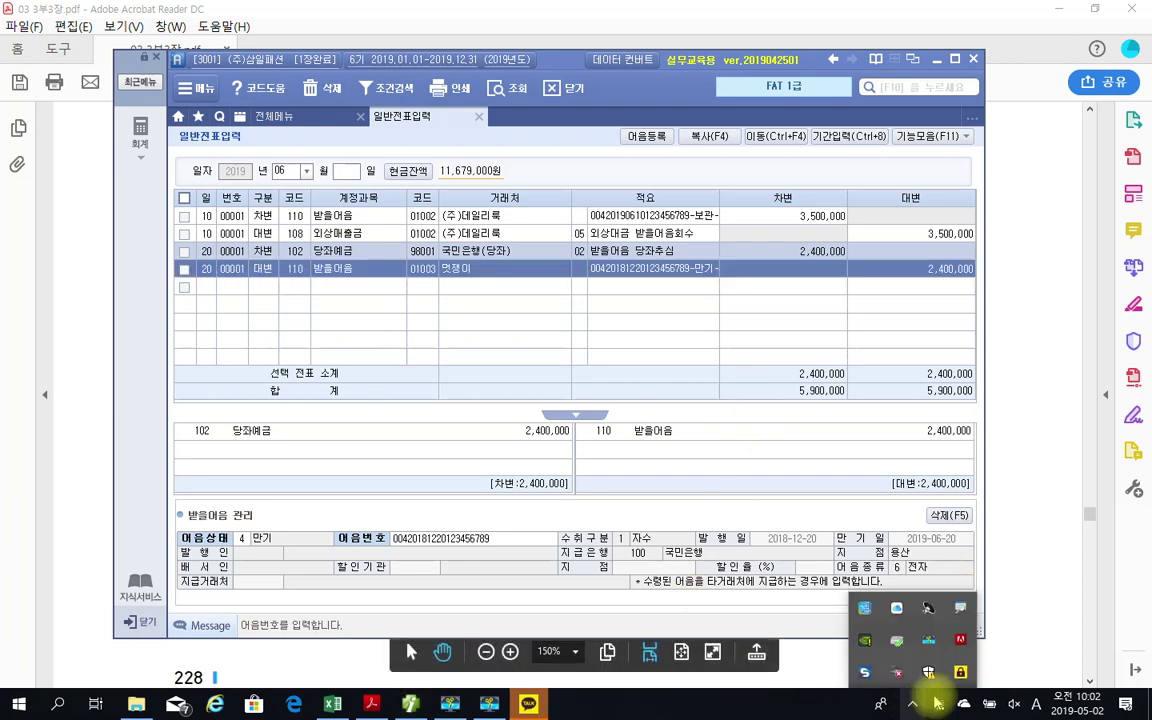
right_click(959, 670)
left_click(992, 662)
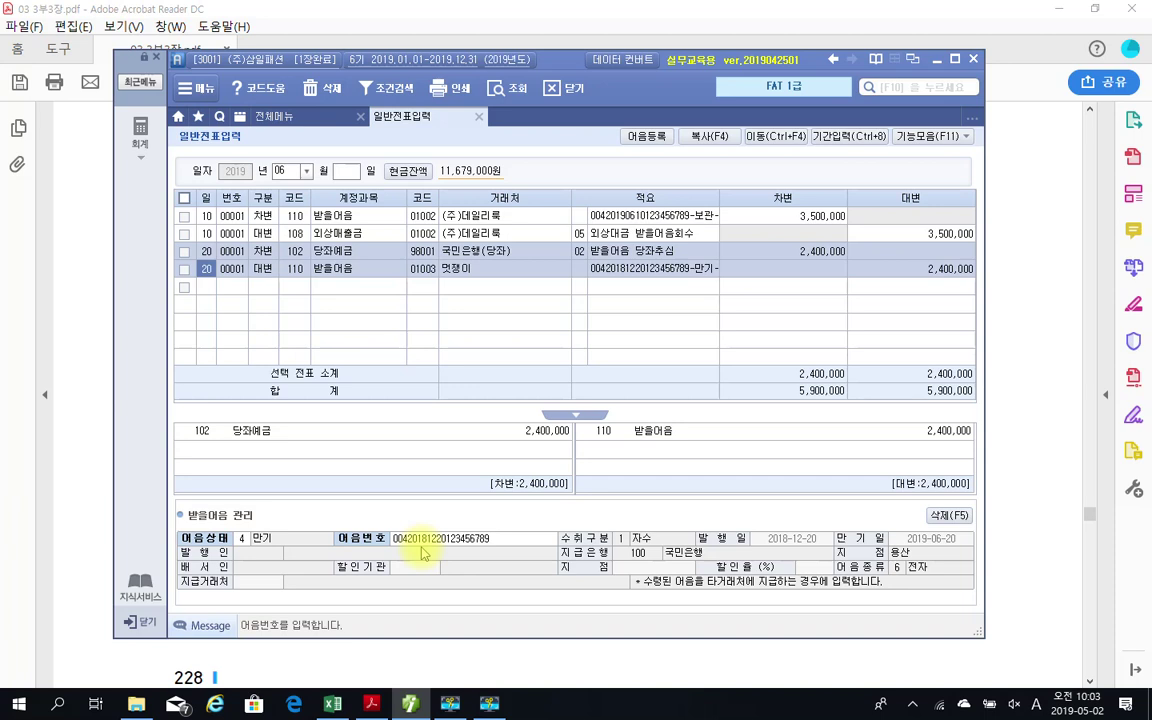
- Start a new June 20 차변 line and search the account codes for 수수
left_click(241, 290)
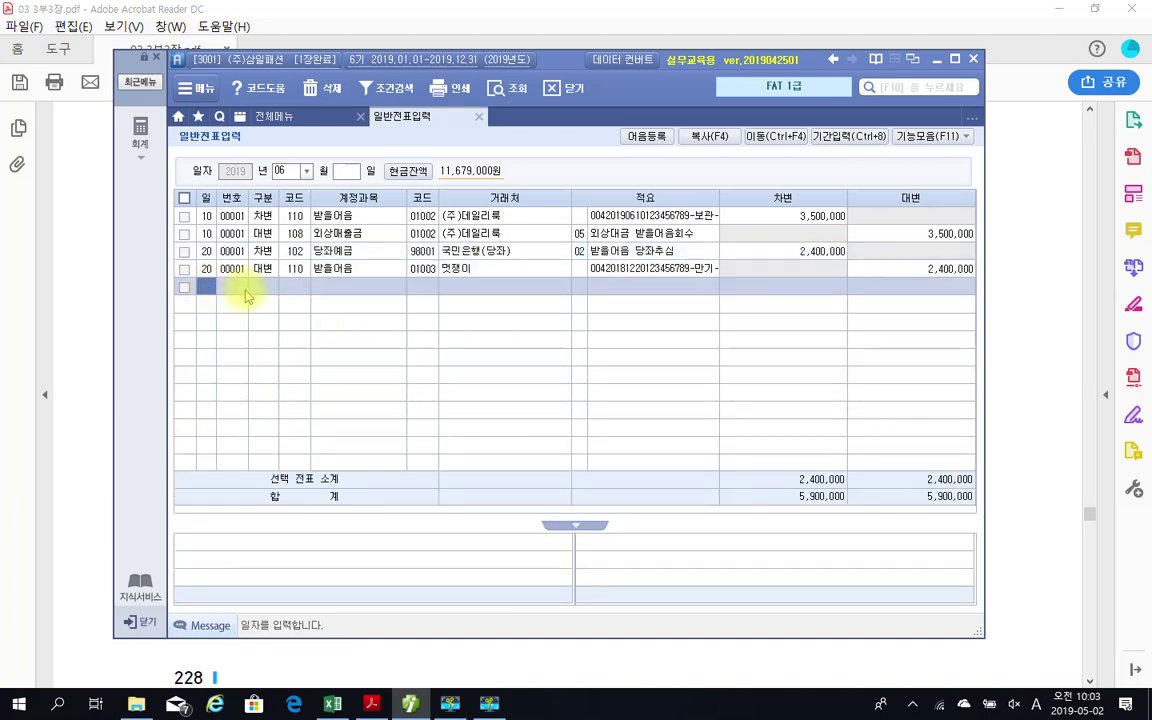
type("20")
key("Return")
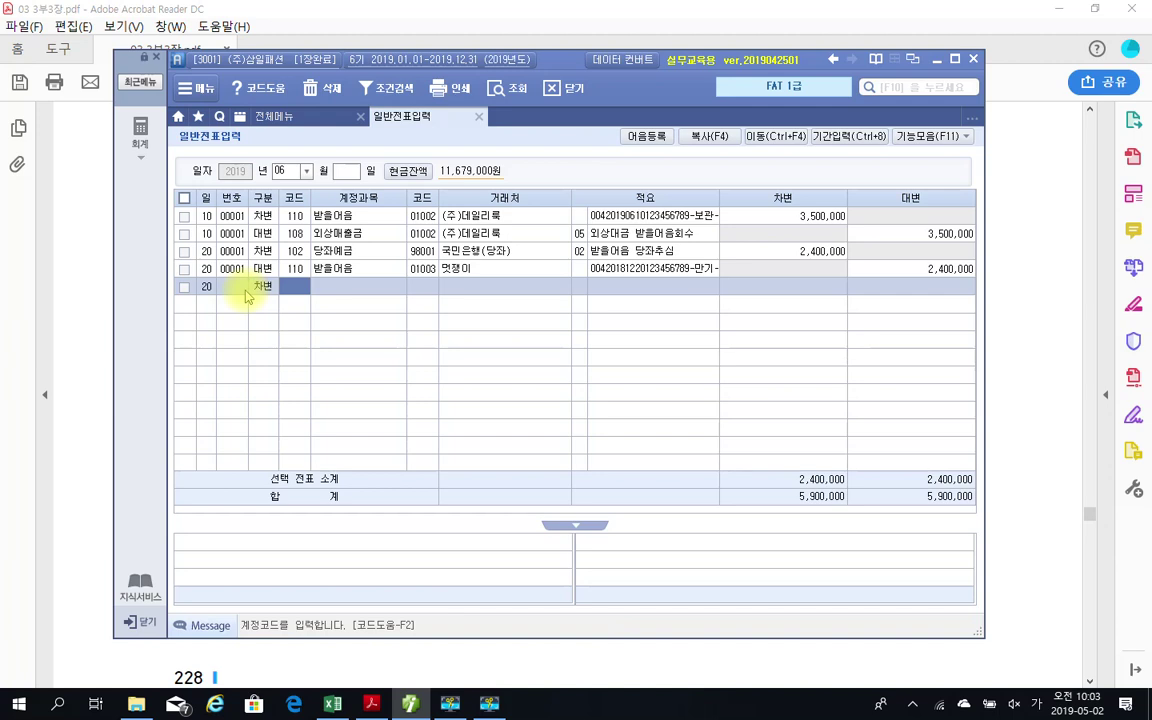
type("수수")
key("Return")
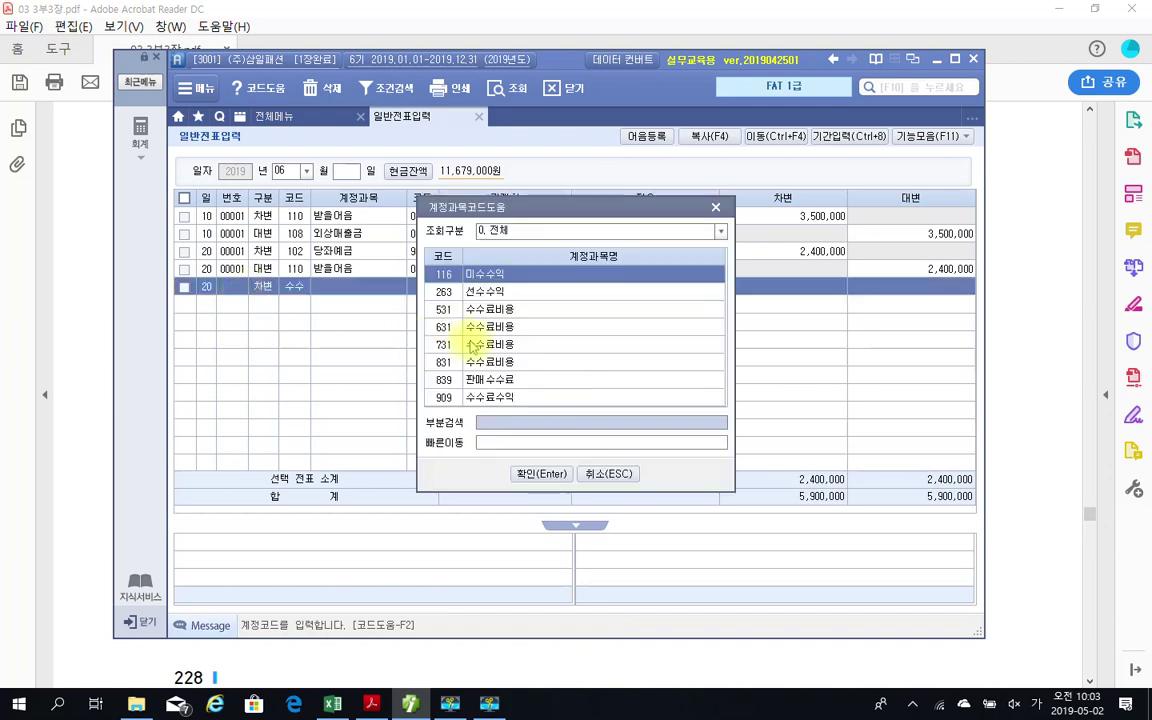
- Go through the 수수료비용 codes 531, 631, 731 and 831 and the neighbouring fee accounts, and close the account list without choosing one
left_click(472, 310)
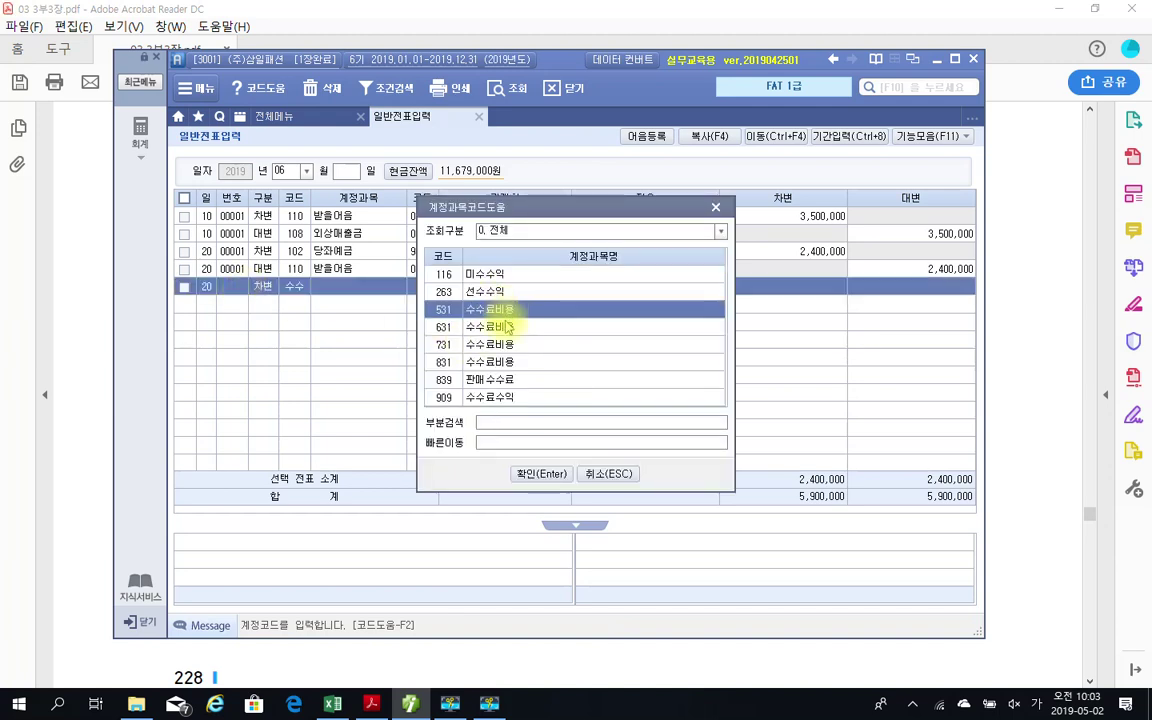
left_click(506, 327)
left_click(505, 345)
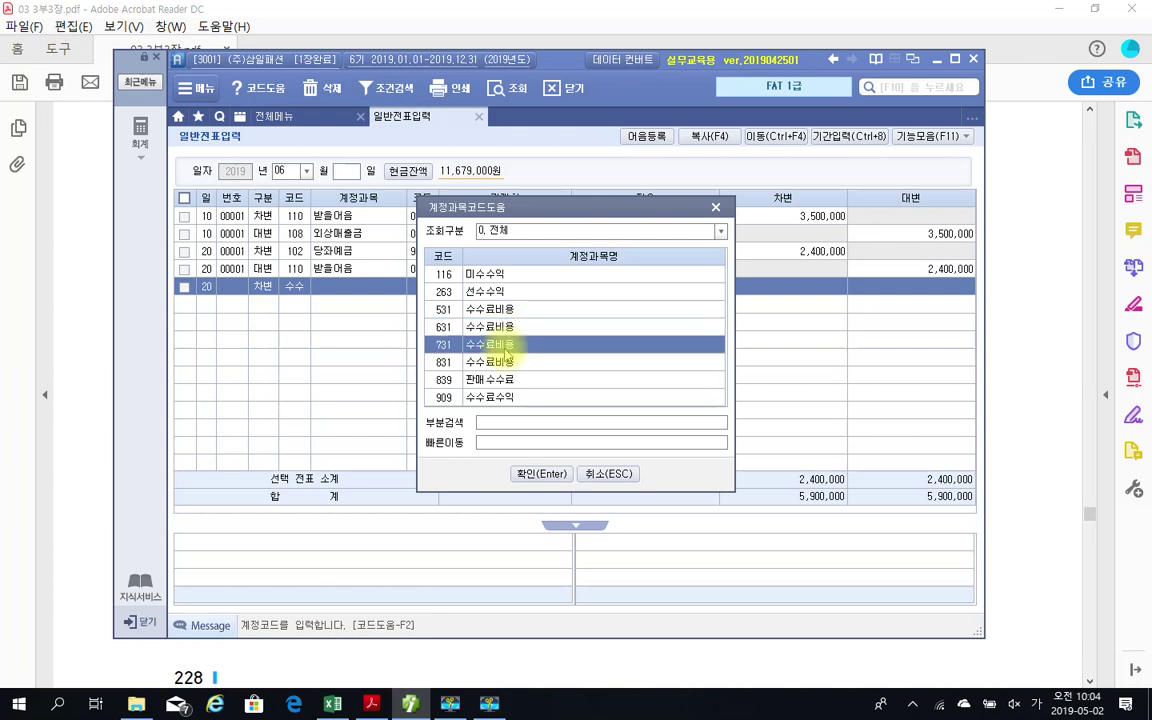
left_click(505, 362)
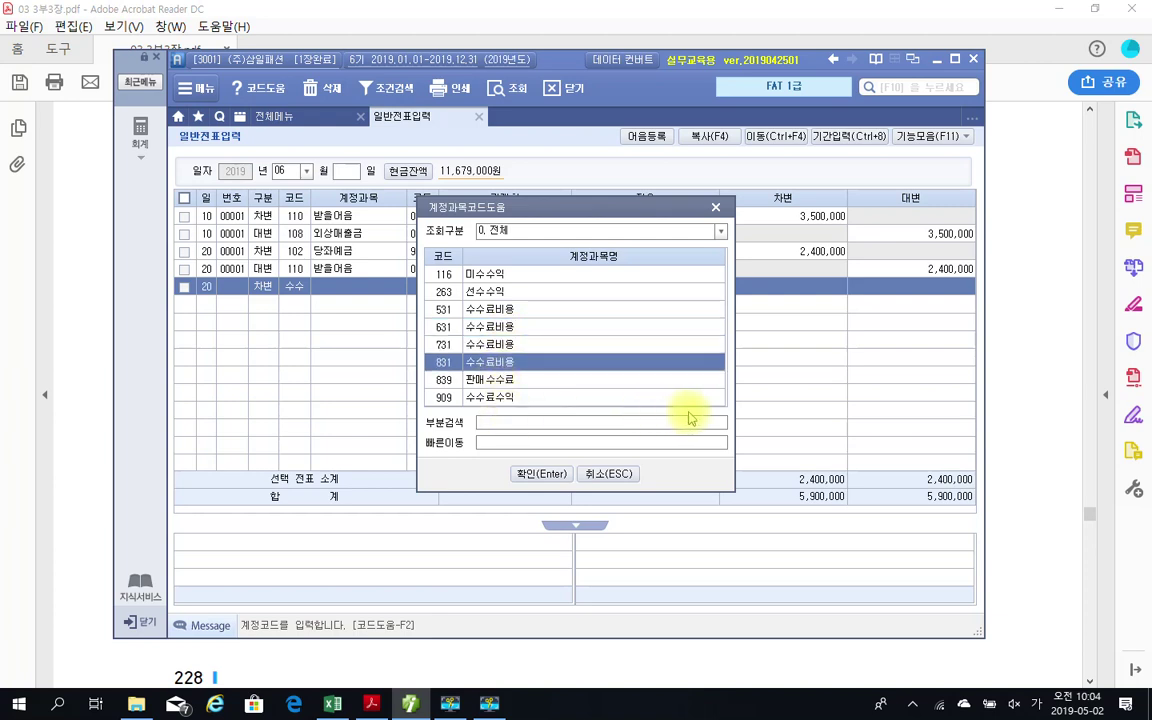
key("Down")
key("Down")
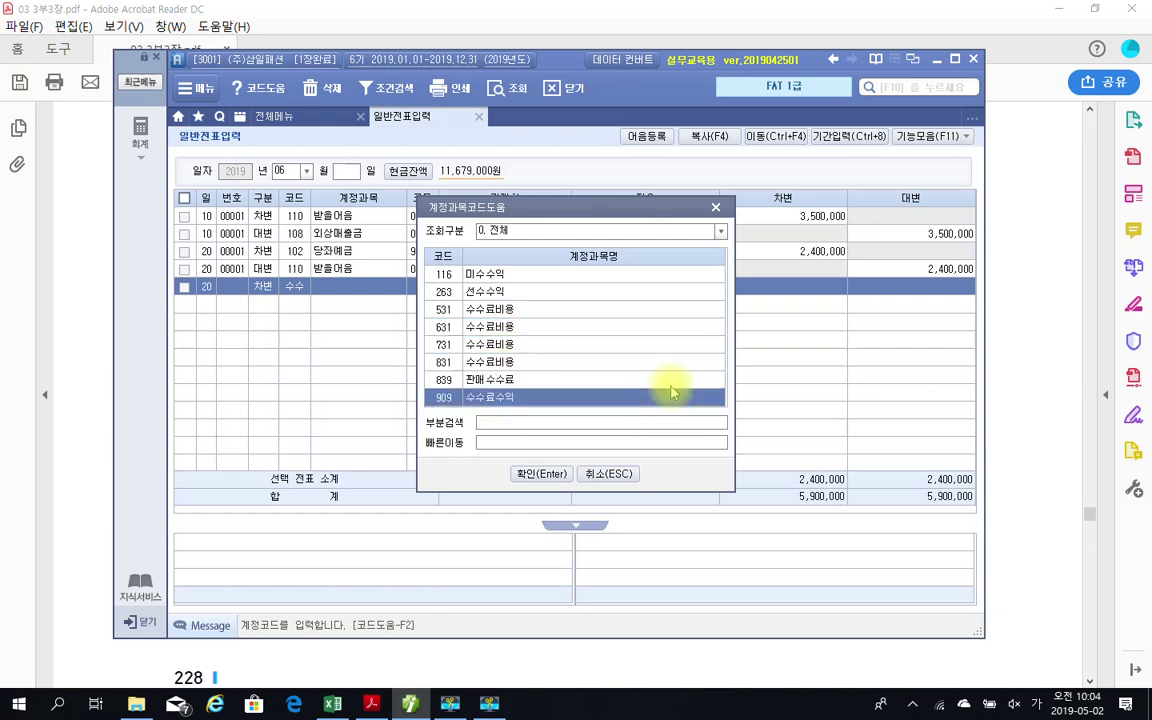
key("Up")
key("Up")
key("Down")
key("Down")
key("Up")
key("Up")
key("Up")
key("Up")
key("Down")
key("Down")
key("Down")
key("Down")
key("Up")
key("Up")
key("Up")
key("Up")
key("Up")
key("Up")
key("Down")
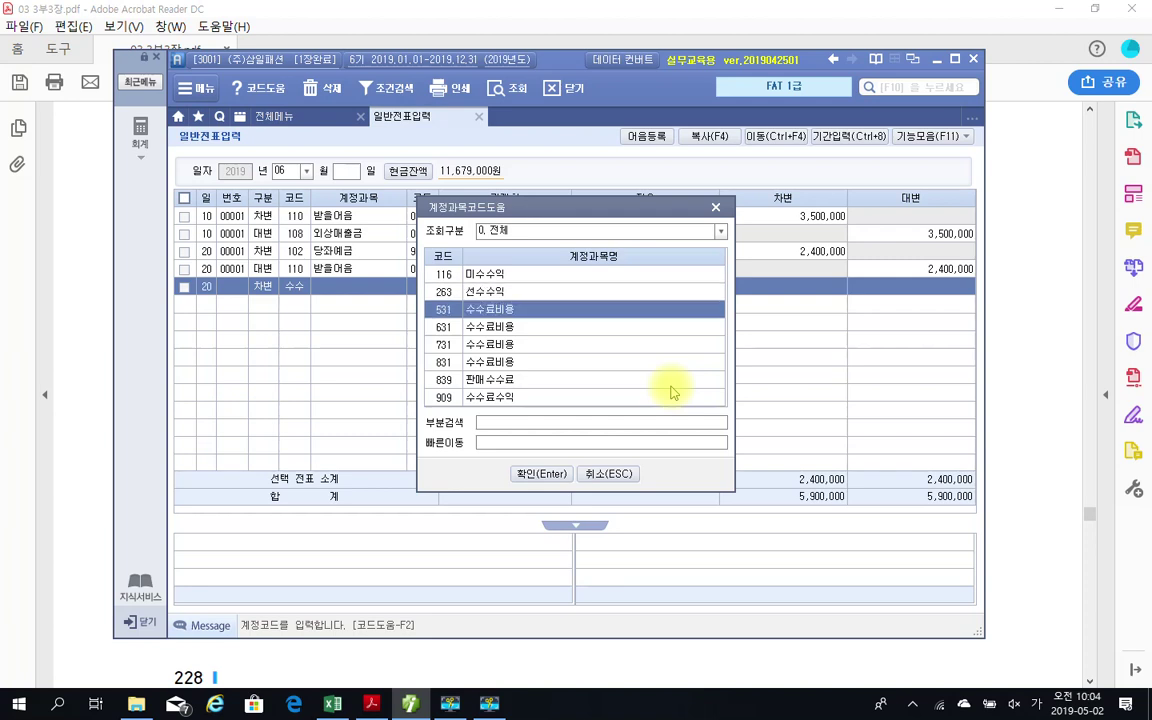
key("Down")
key("Down")
key("Down")
key("Down")
key("Down")
key("Up")
key("Up")
key("Up")
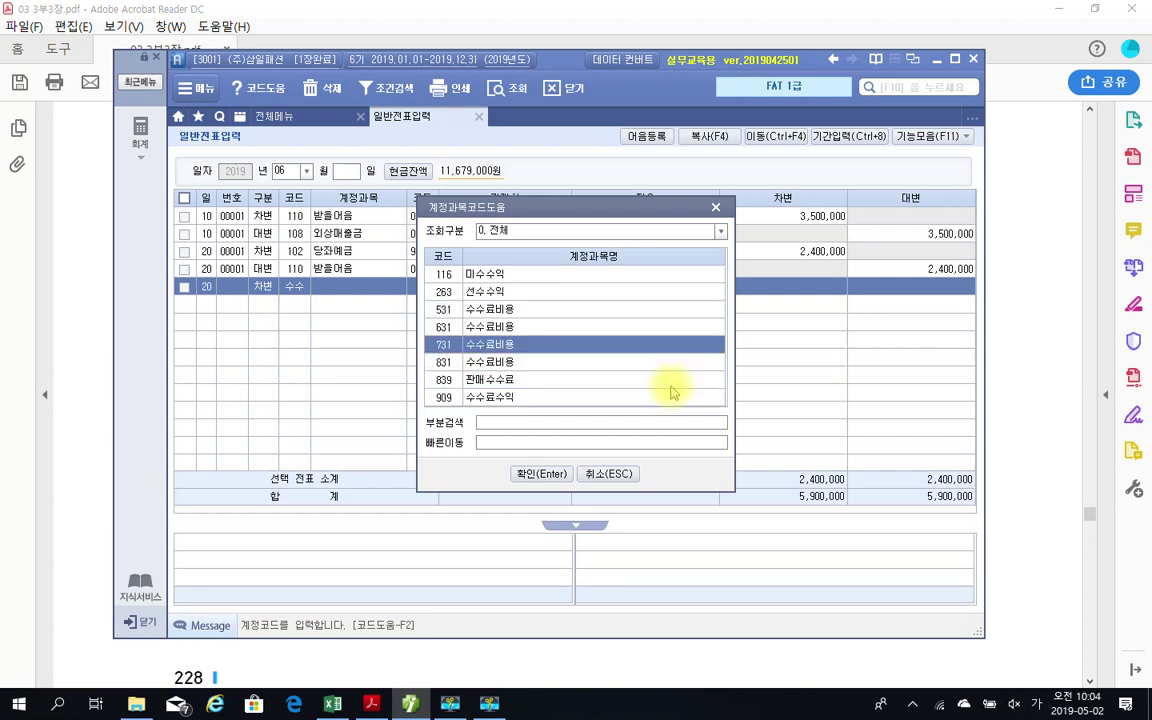
key("Up")
key("Up")
key("Down")
key("Down")
key("Down")
key("Down")
key("Down")
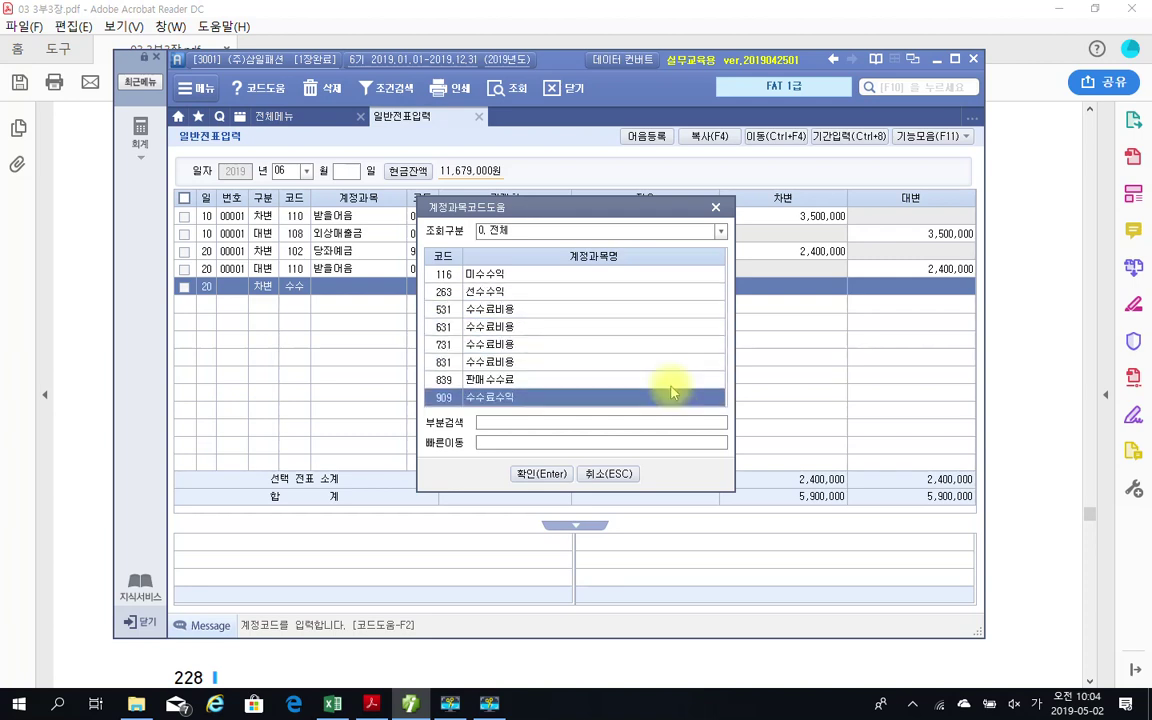
key("Up")
key("Up")
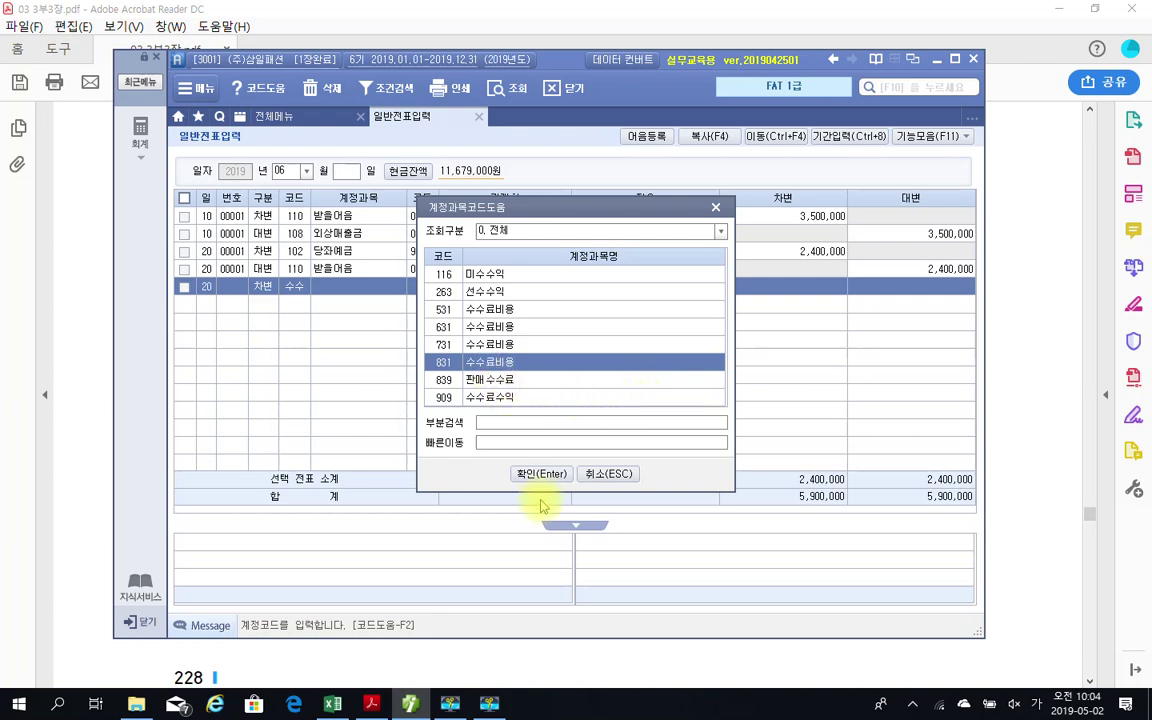
left_click(616, 481)
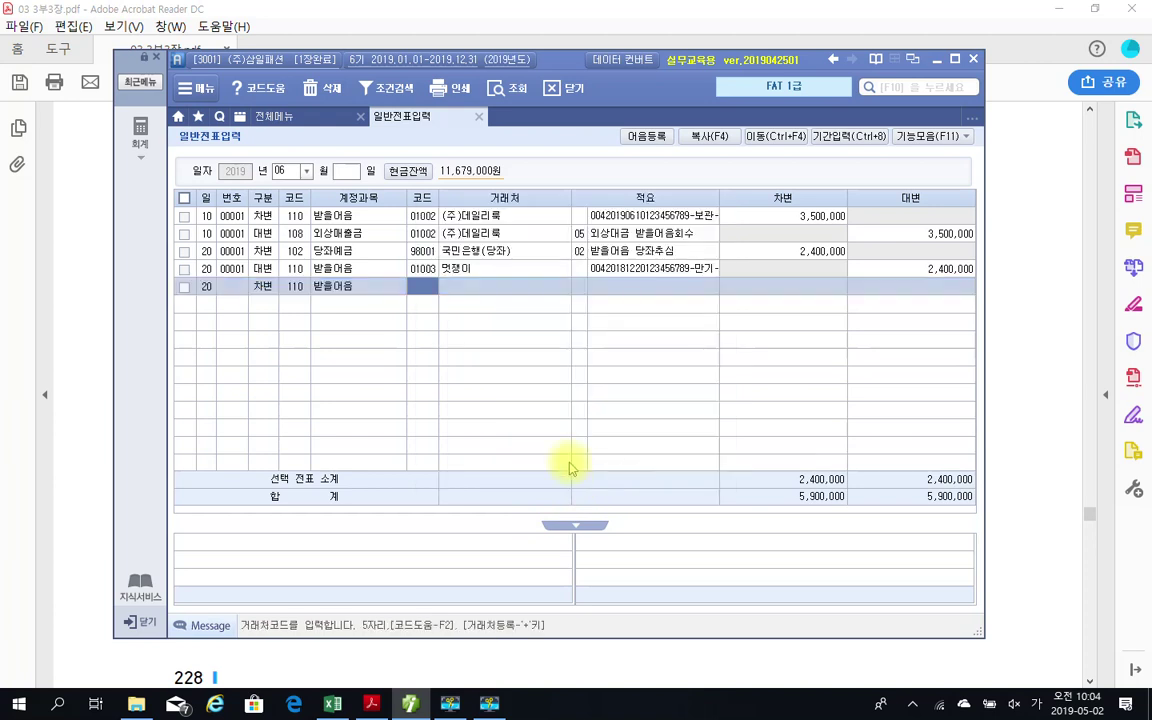
left_click(263, 290)
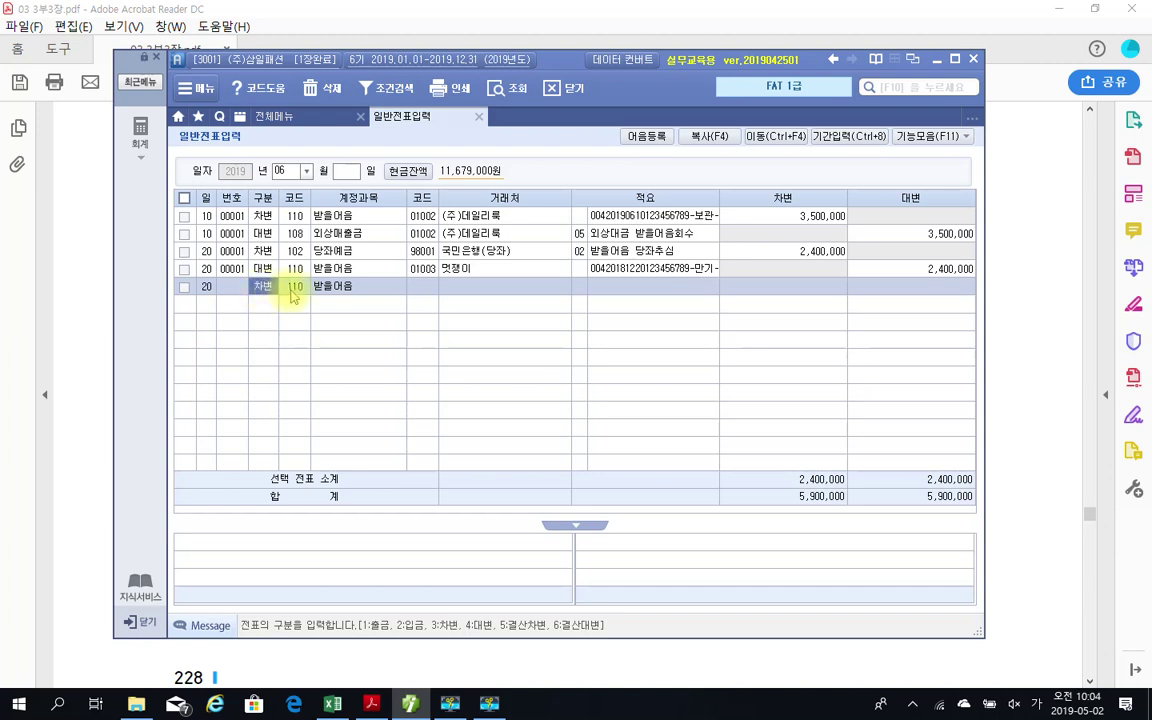
left_click(293, 290)
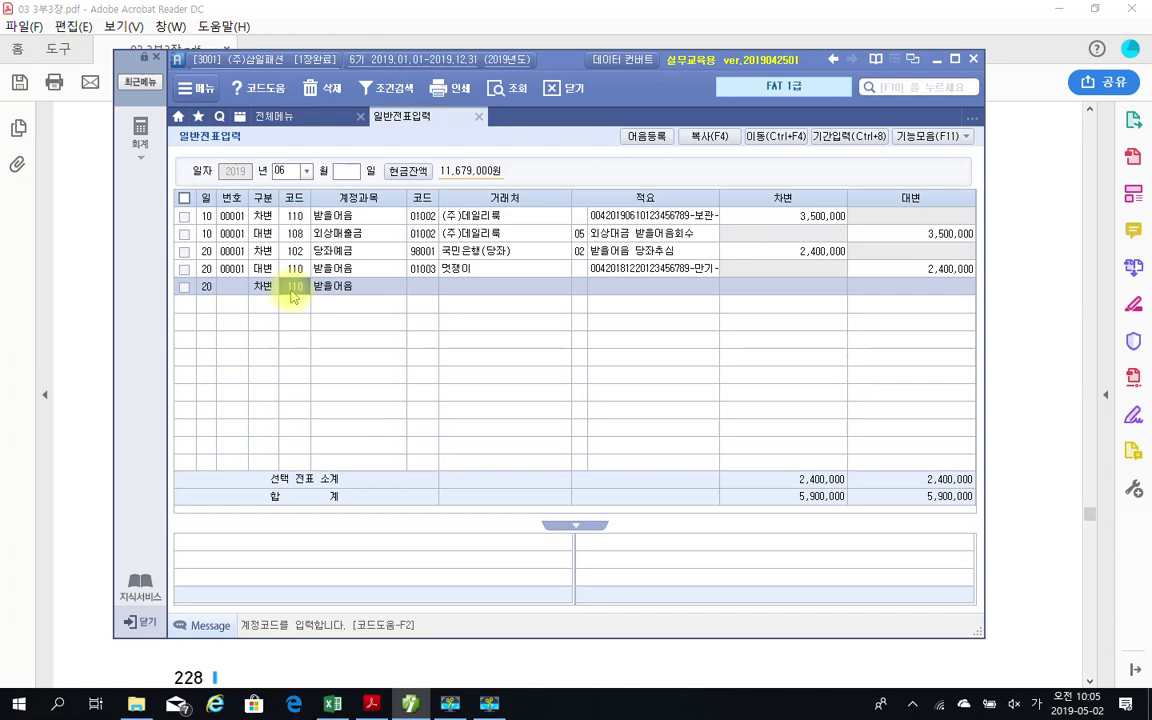
left_click(291, 290)
key("Escape")
left_click(291, 290)
key("Return")
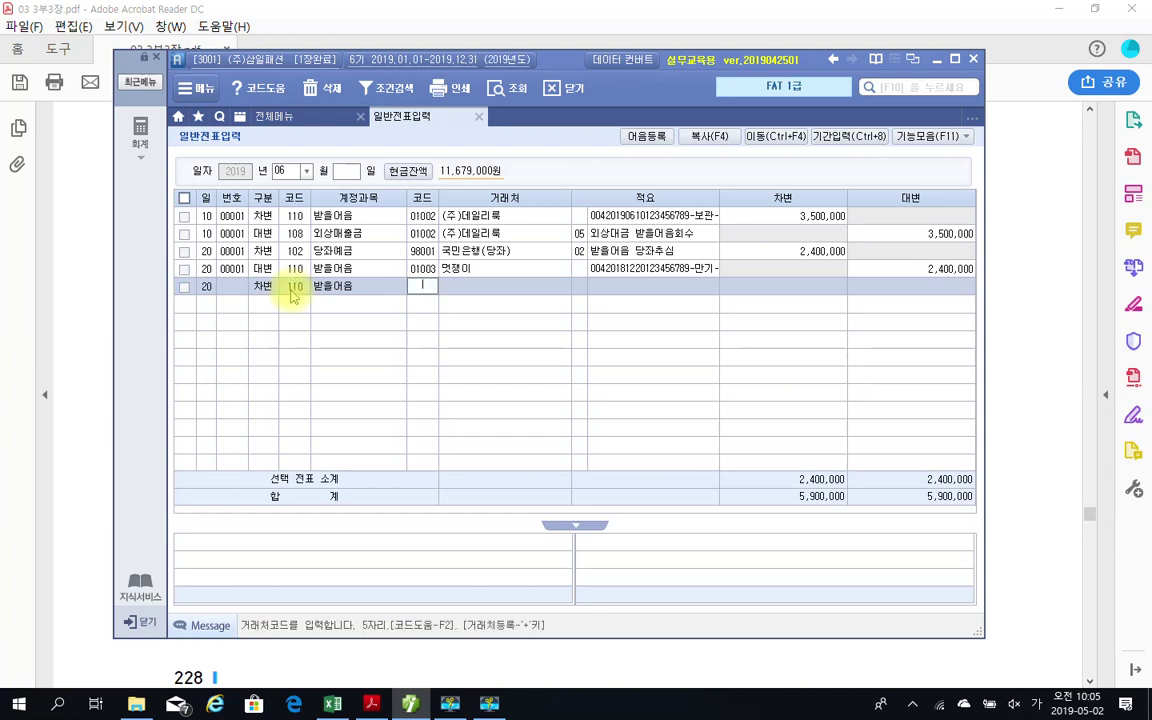
key("Escape")
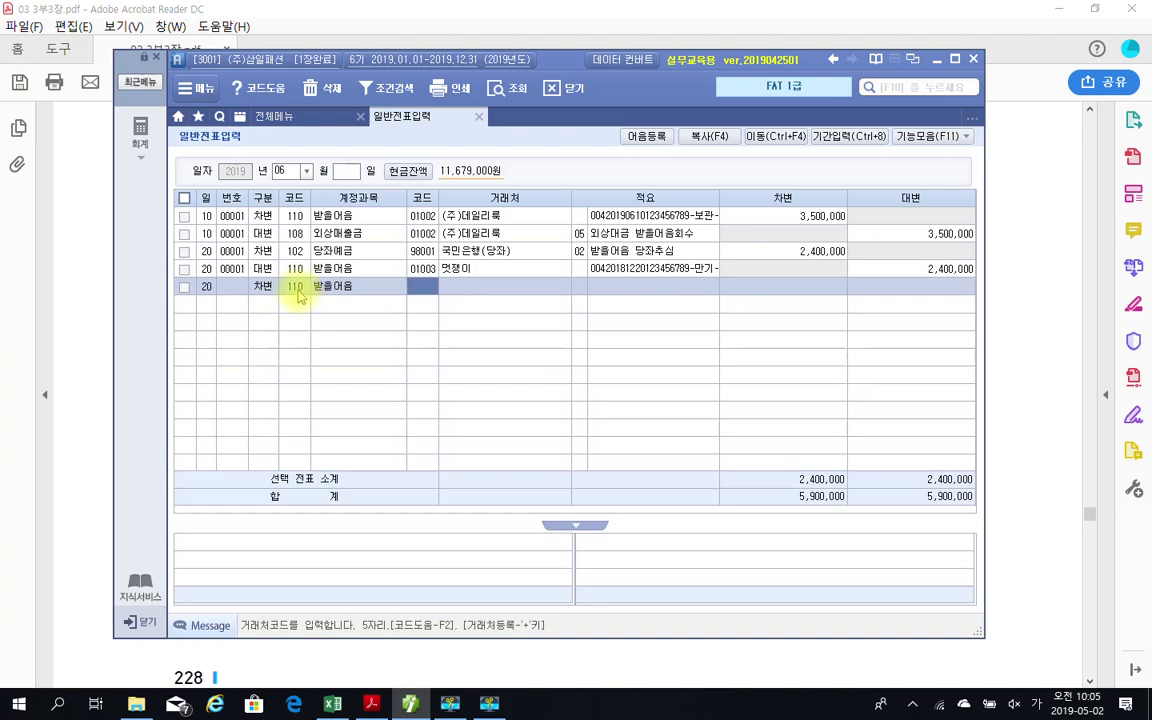
- Search the account codes for 매출, highlight 936 매출채권처분손실 and leave the list without applying it
left_click(297, 290)
type("매입")
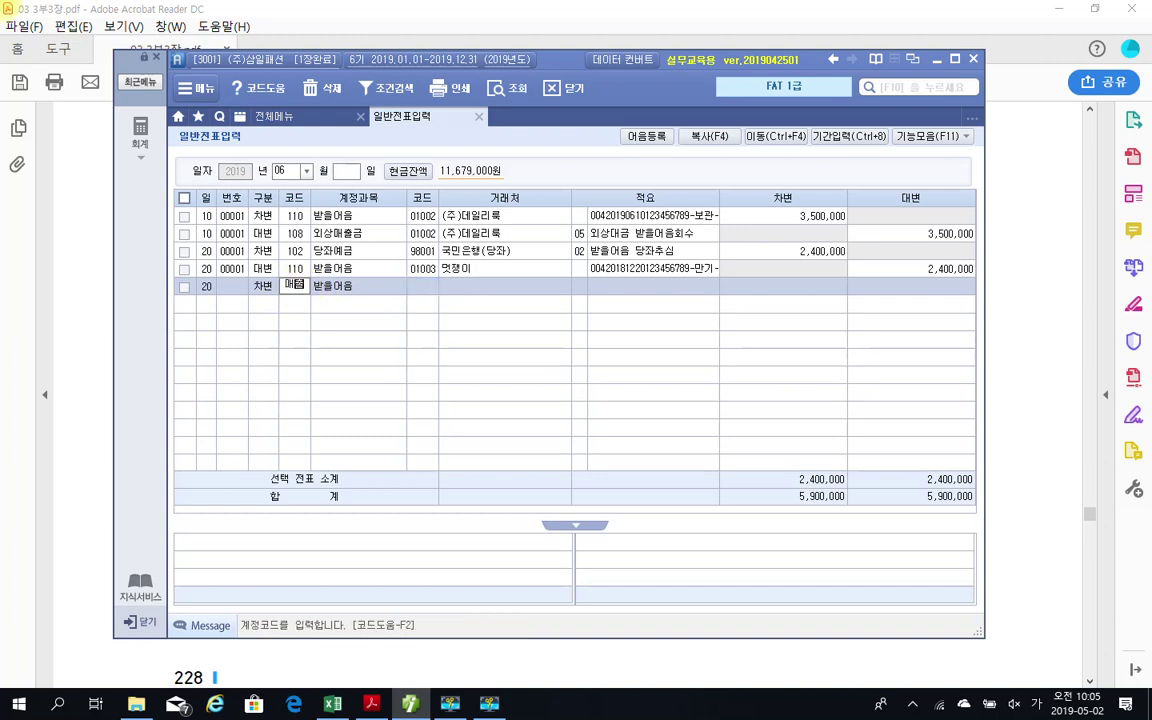
key("Return")
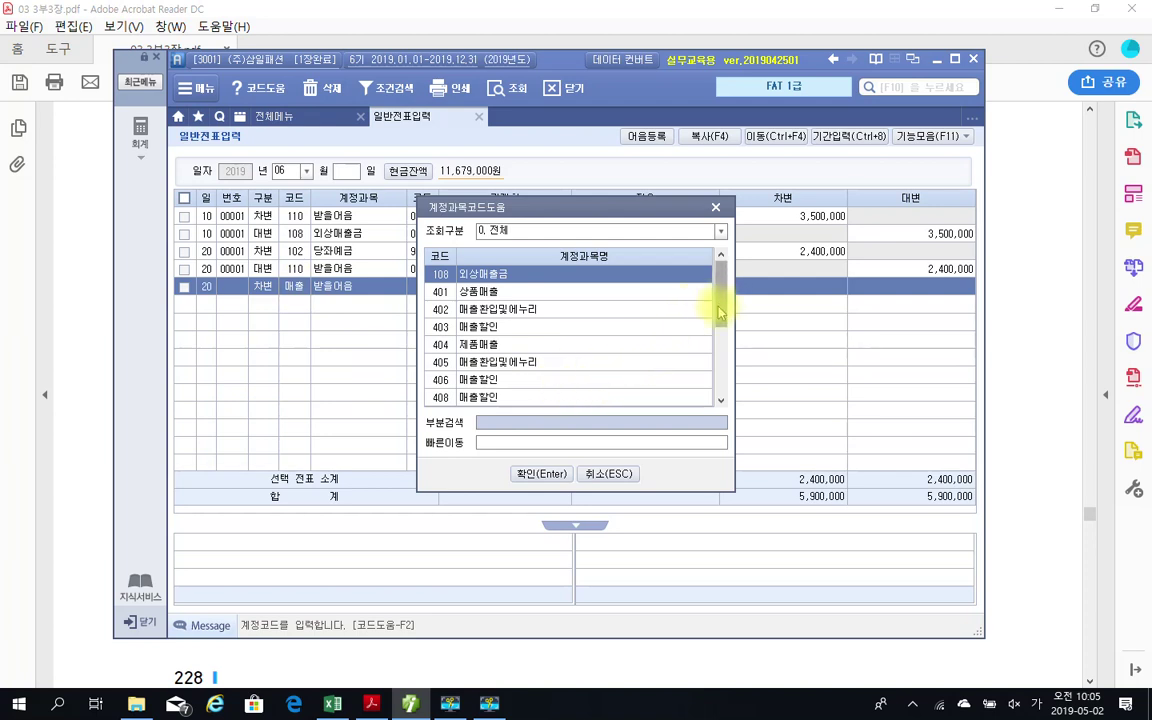
scroll(712, 380, "down", 3)
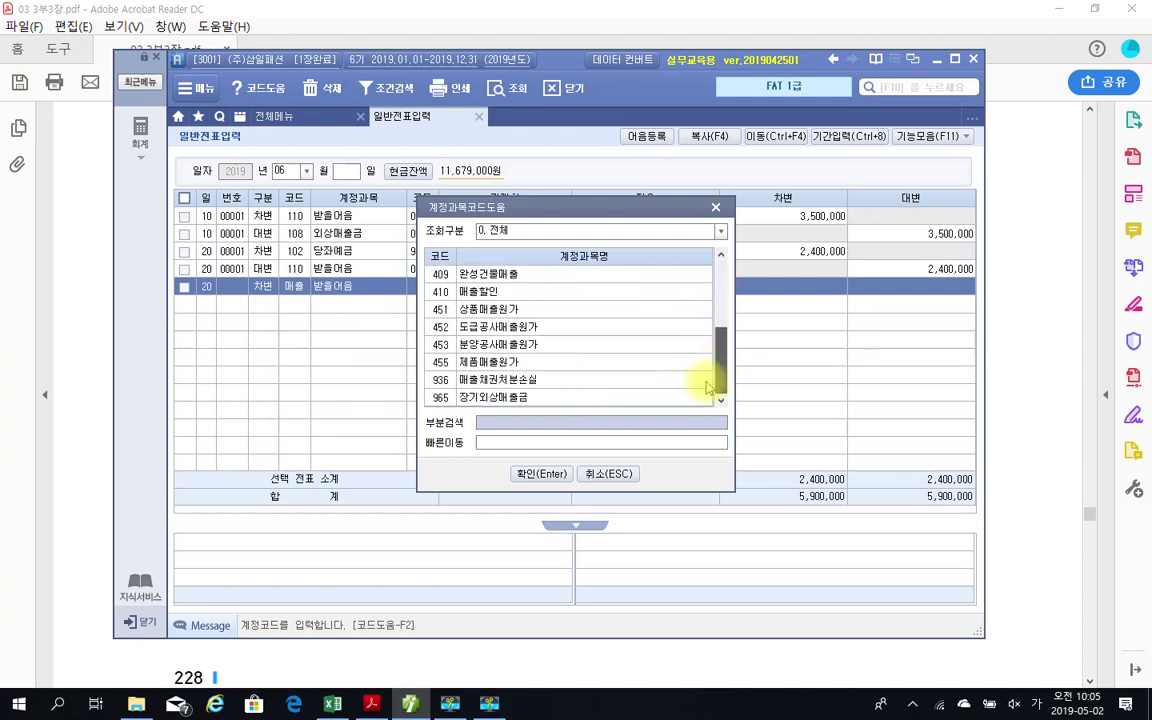
left_click(532, 380)
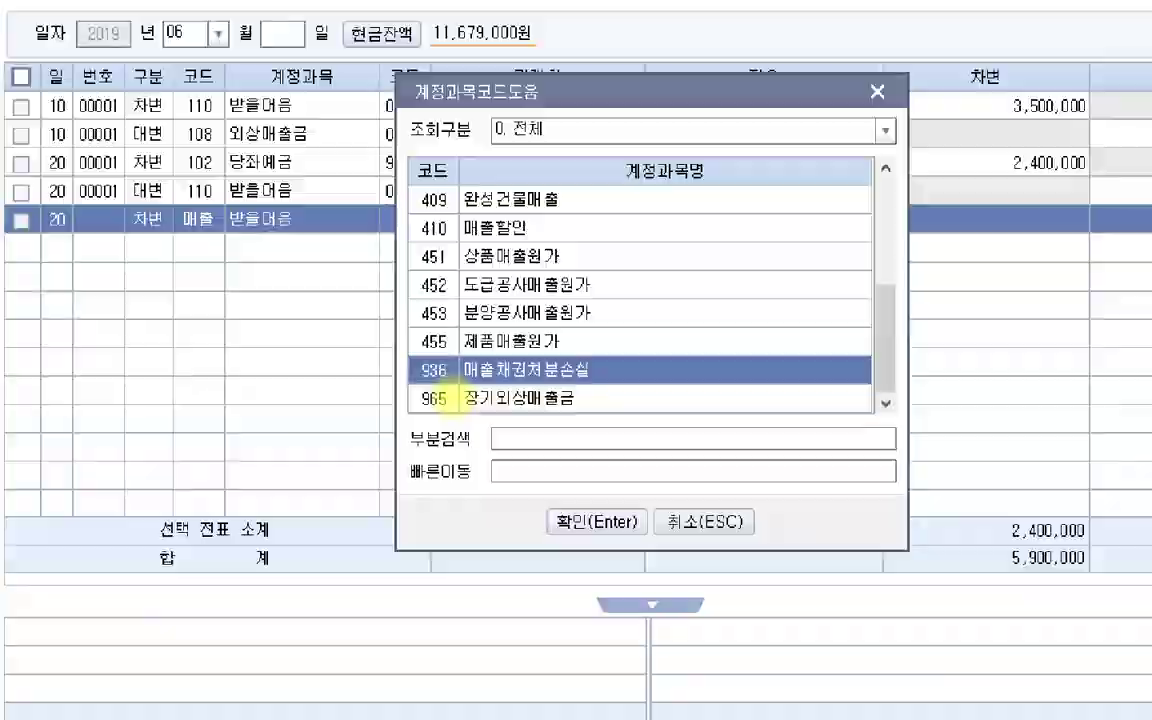
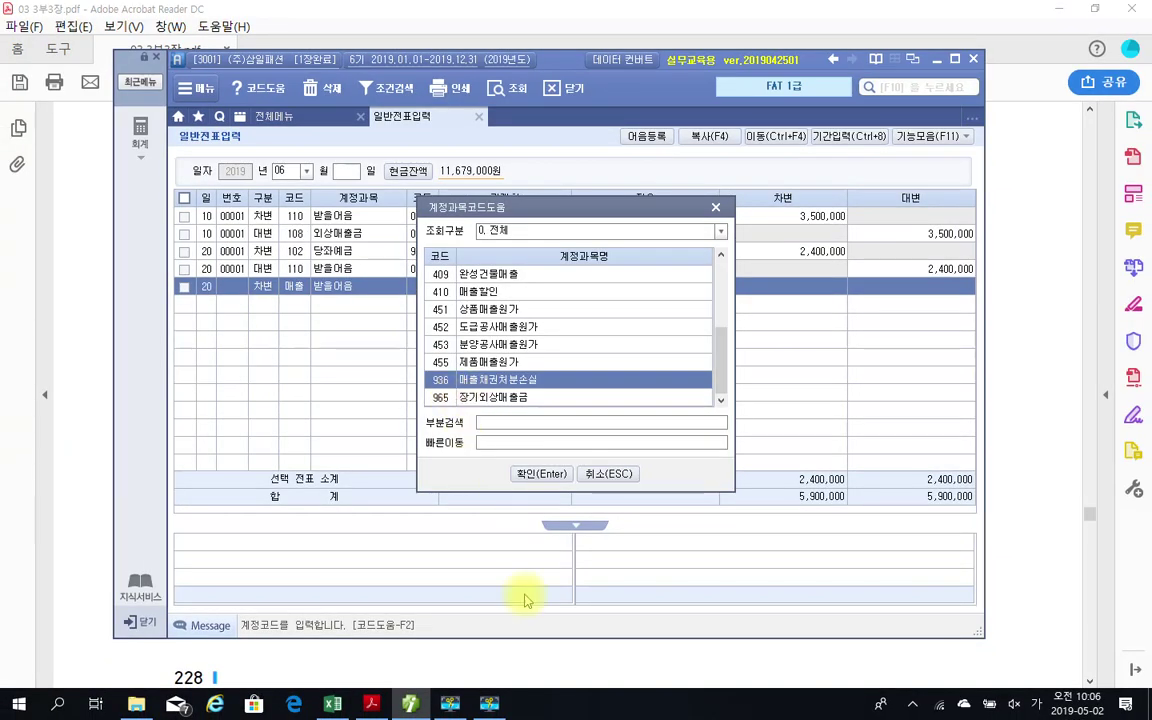
left_click(601, 475)
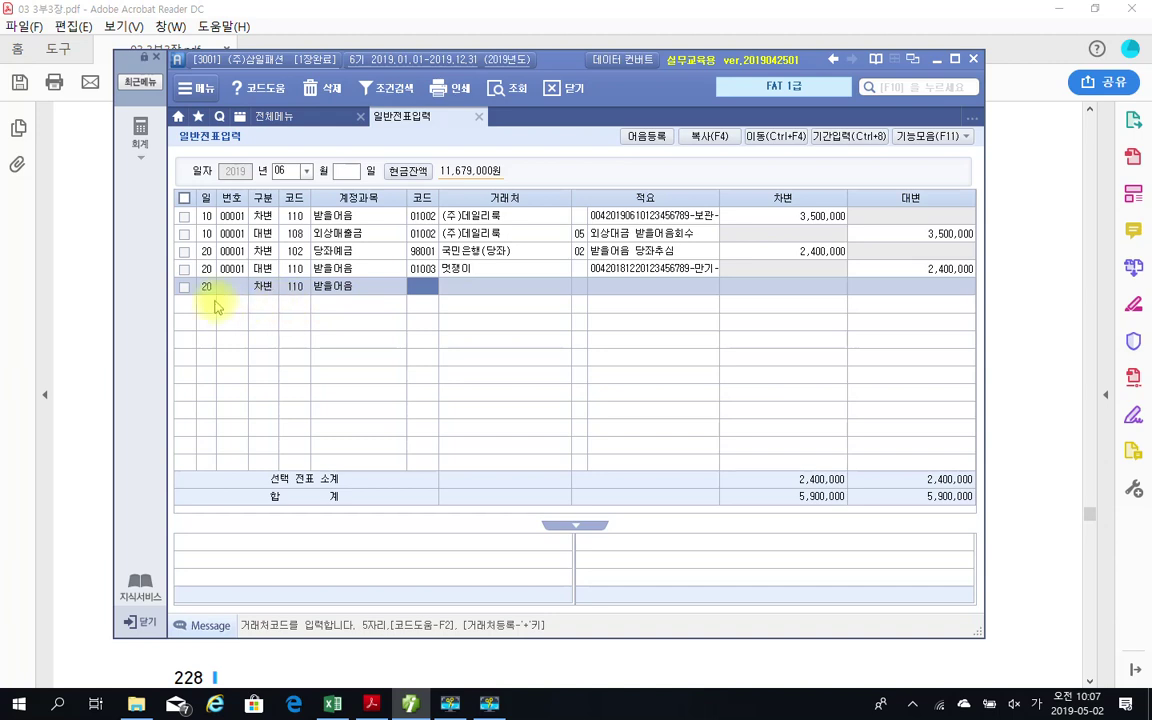
- Open the full account code list and cancel it, and delete the incomplete June 20 차변 line
left_click(291, 290)
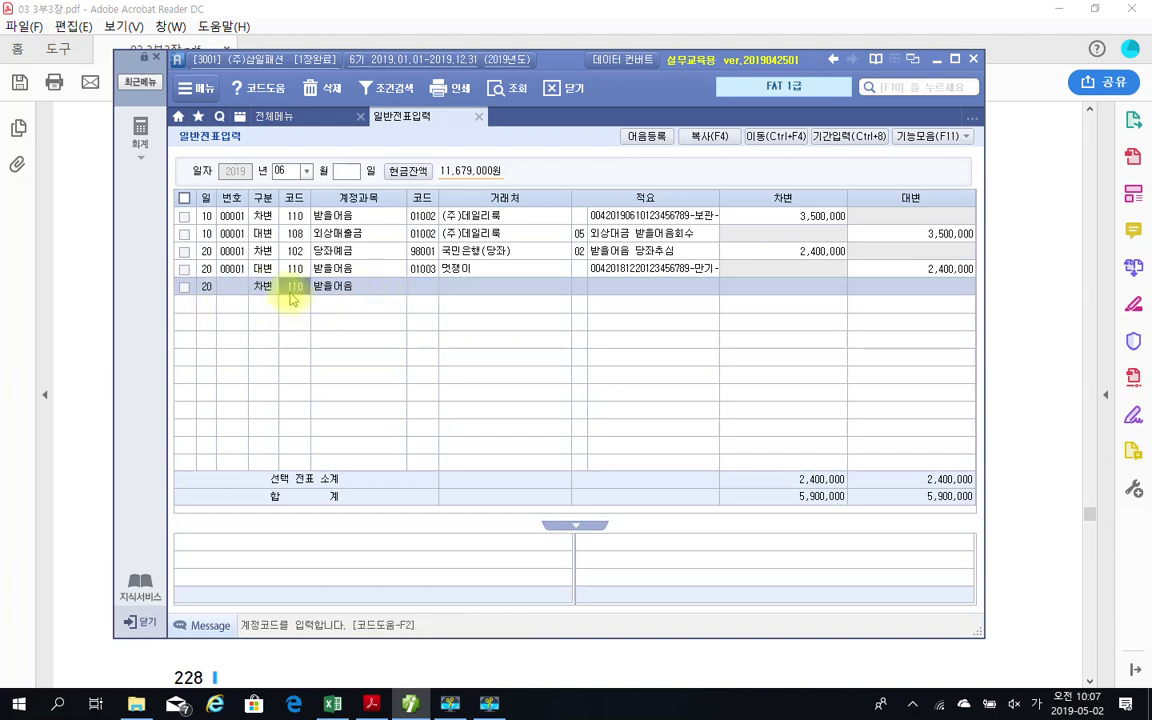
key("F2")
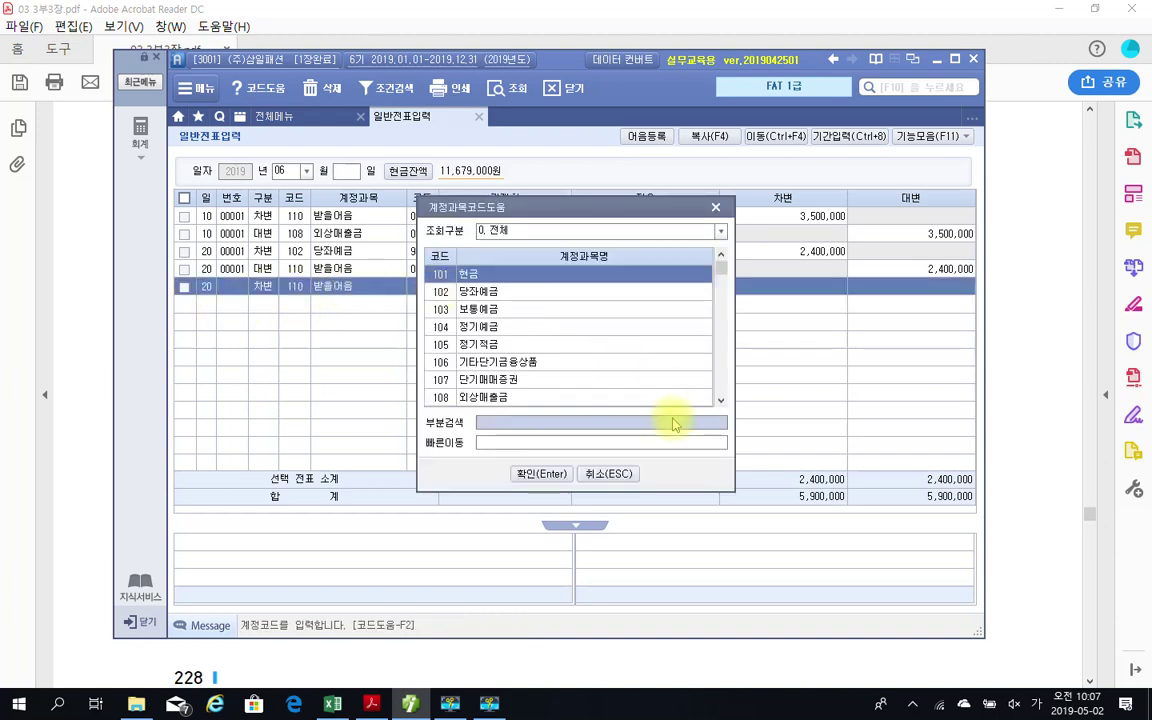
left_click(620, 473)
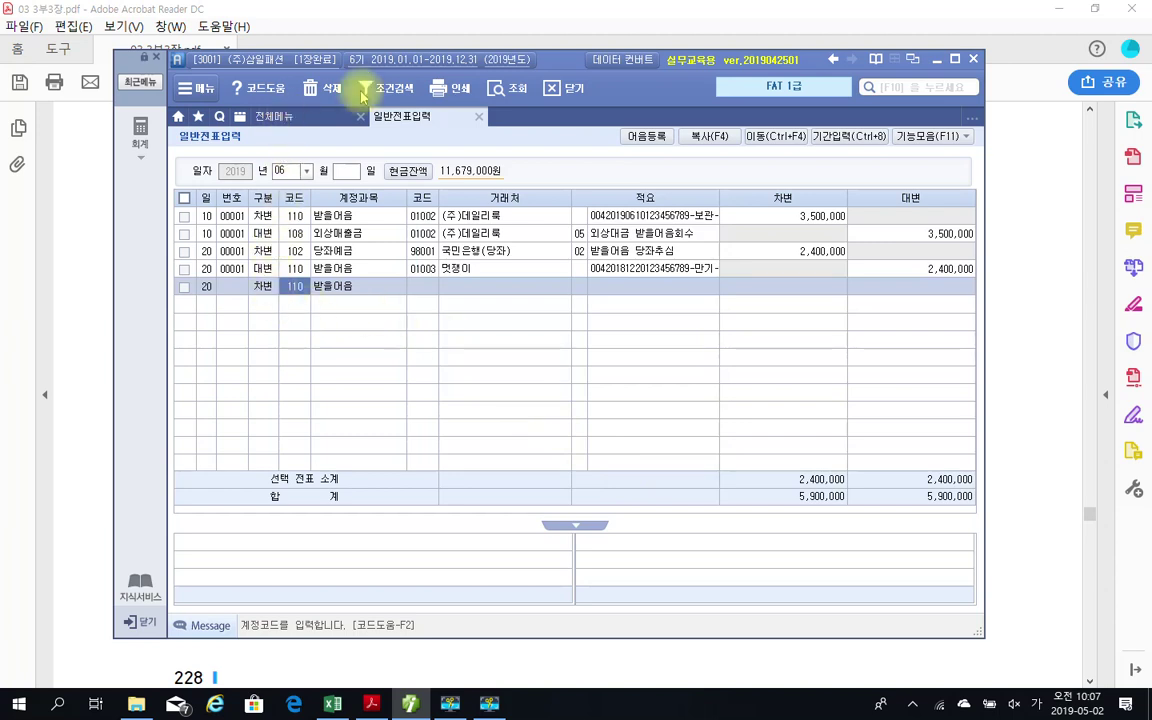
left_click(328, 88)
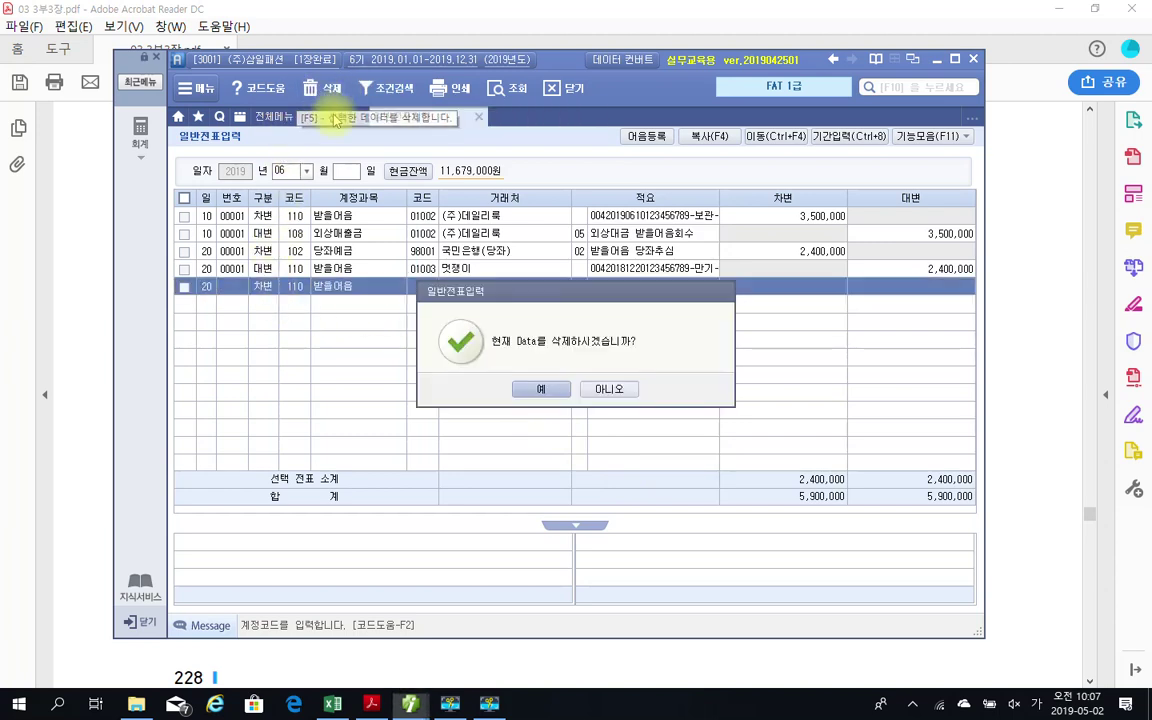
left_click(533, 390)
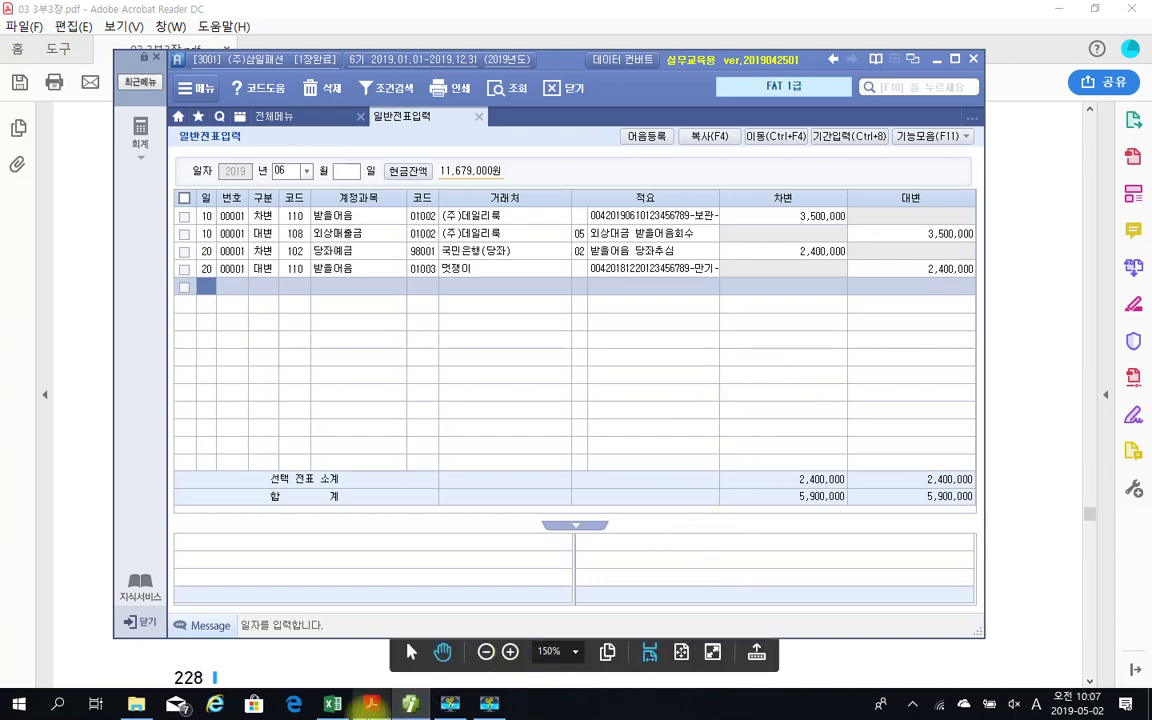
- Show the note details of the June 20 받을어음 line, and open the note breakdown of 110 받을어음 in 거래처별초기이월
mouse_move(370, 708)
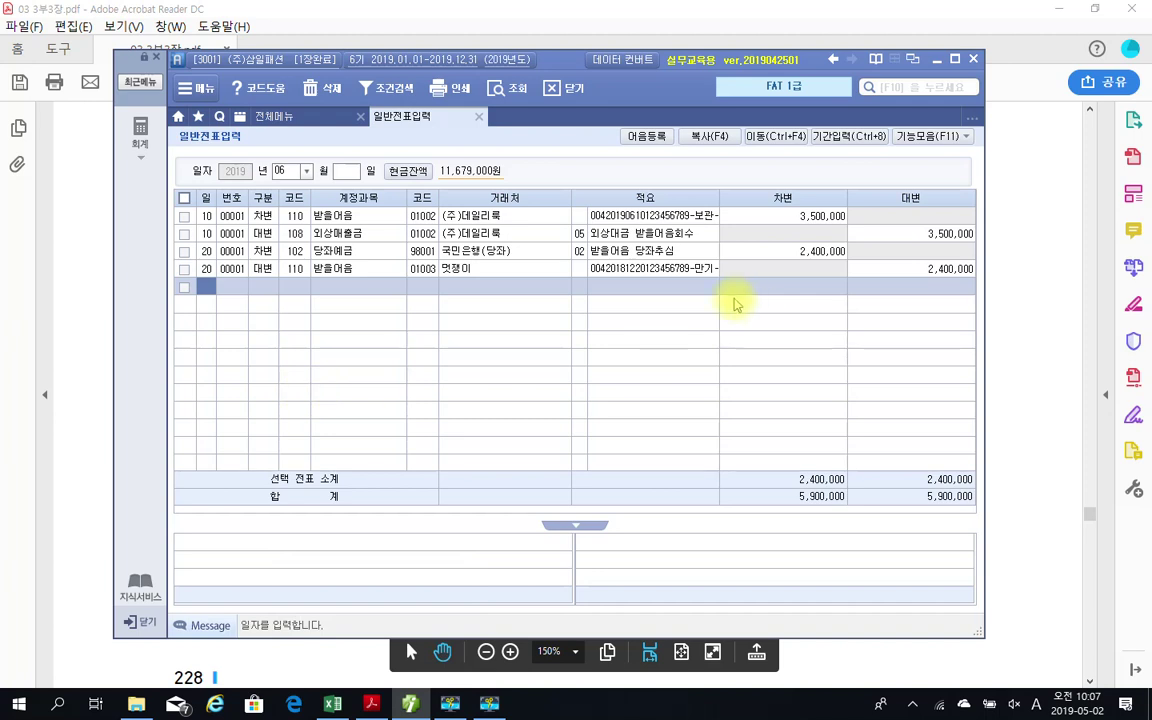
left_click(650, 270)
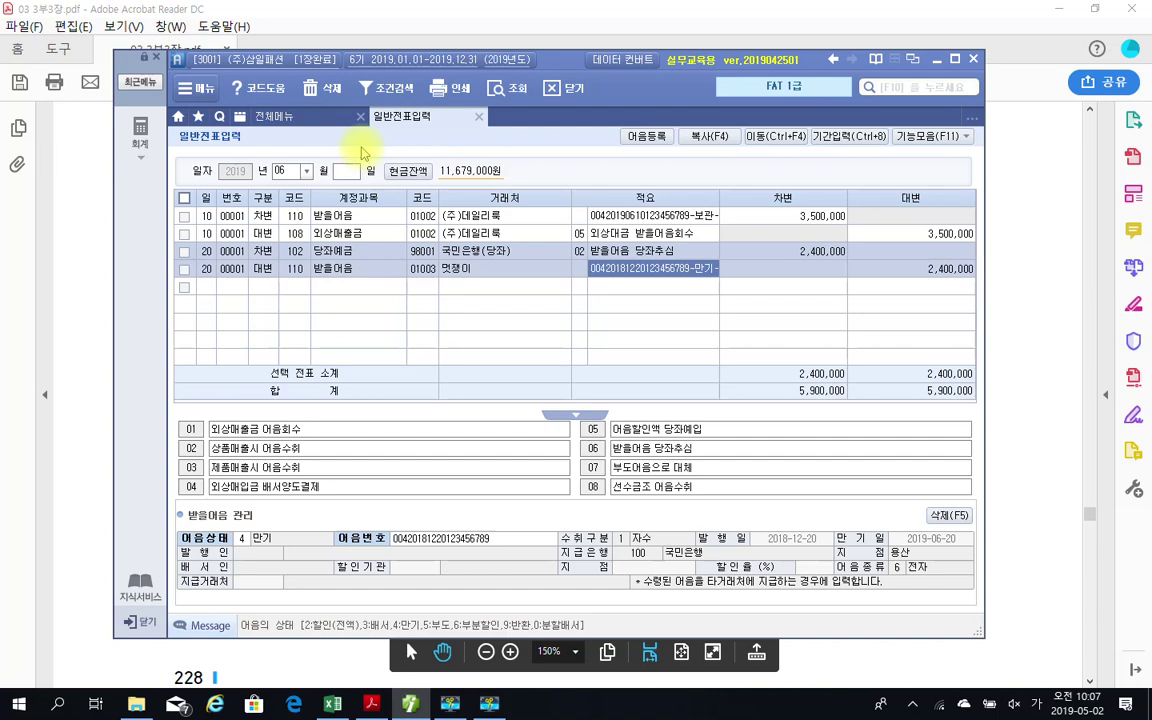
left_click(274, 118)
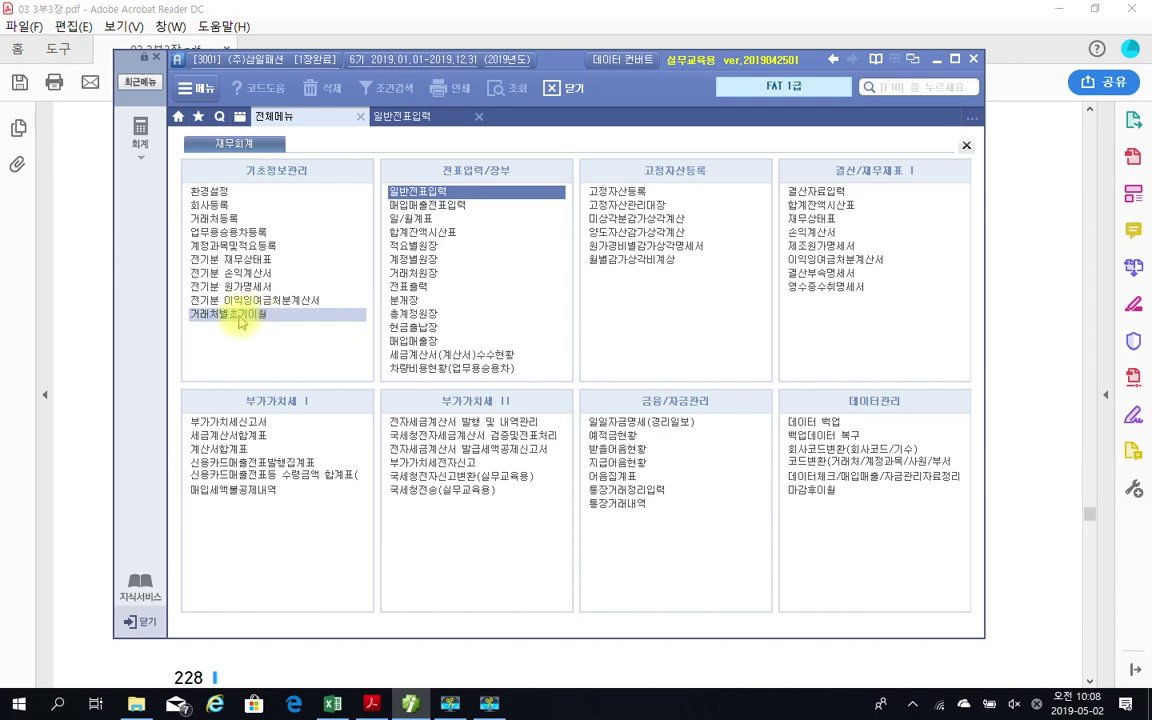
left_click(240, 320)
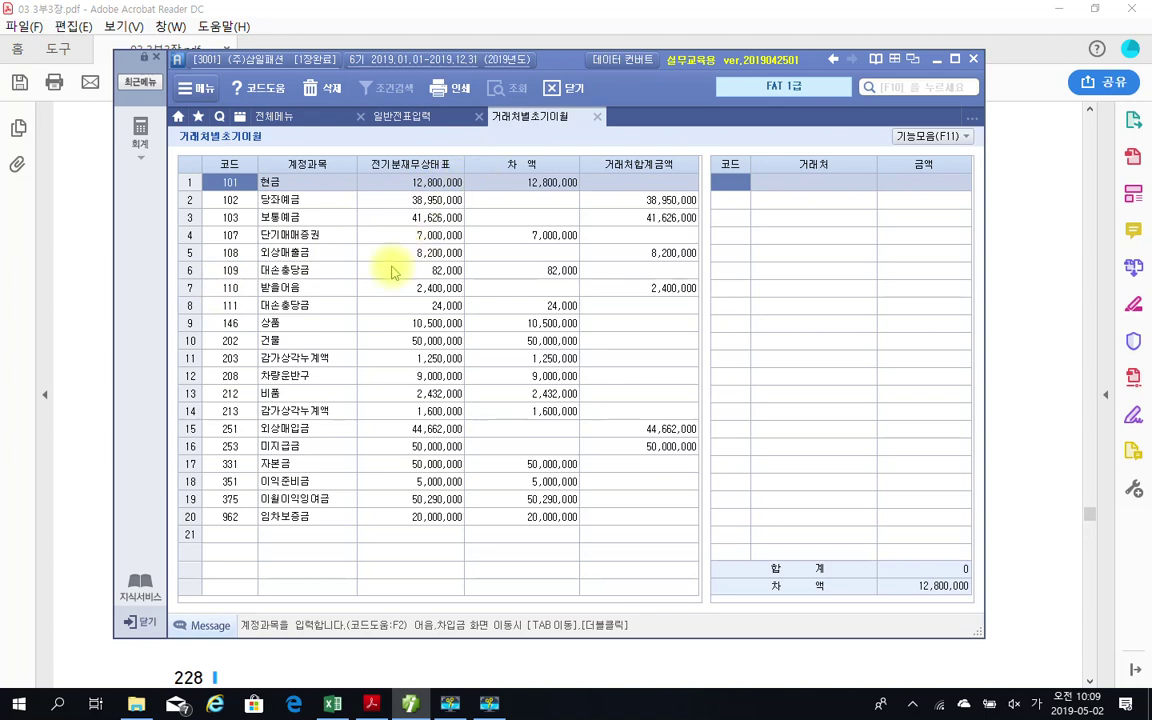
left_click(305, 290)
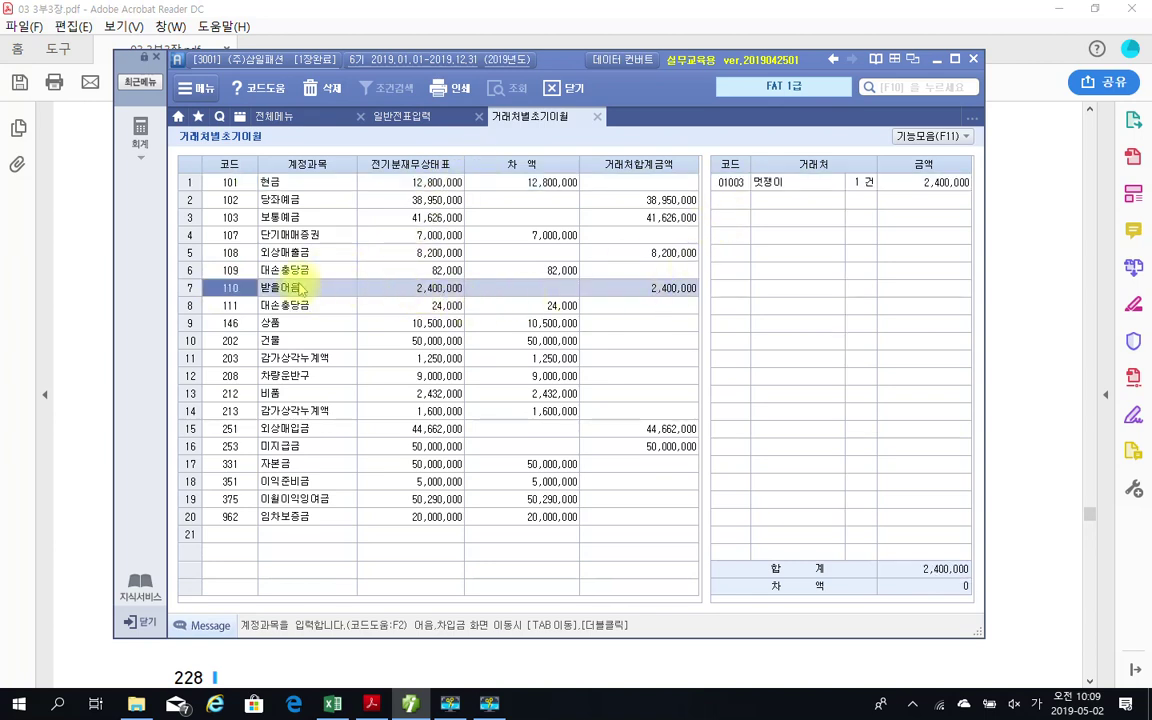
double_click(265, 286)
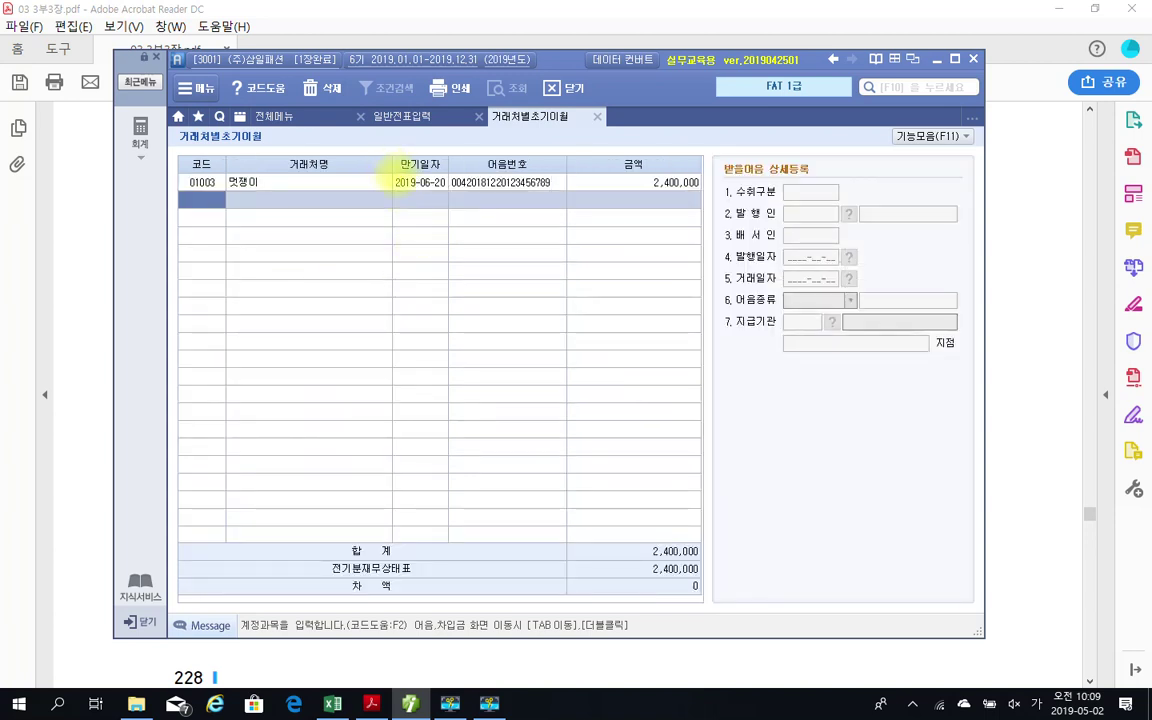
- Check the 만기일자 of the carried-over 멋쟁이 note, and close its breakdown and 거래처별초기이월
left_click_drag(385, 156, 460, 210)
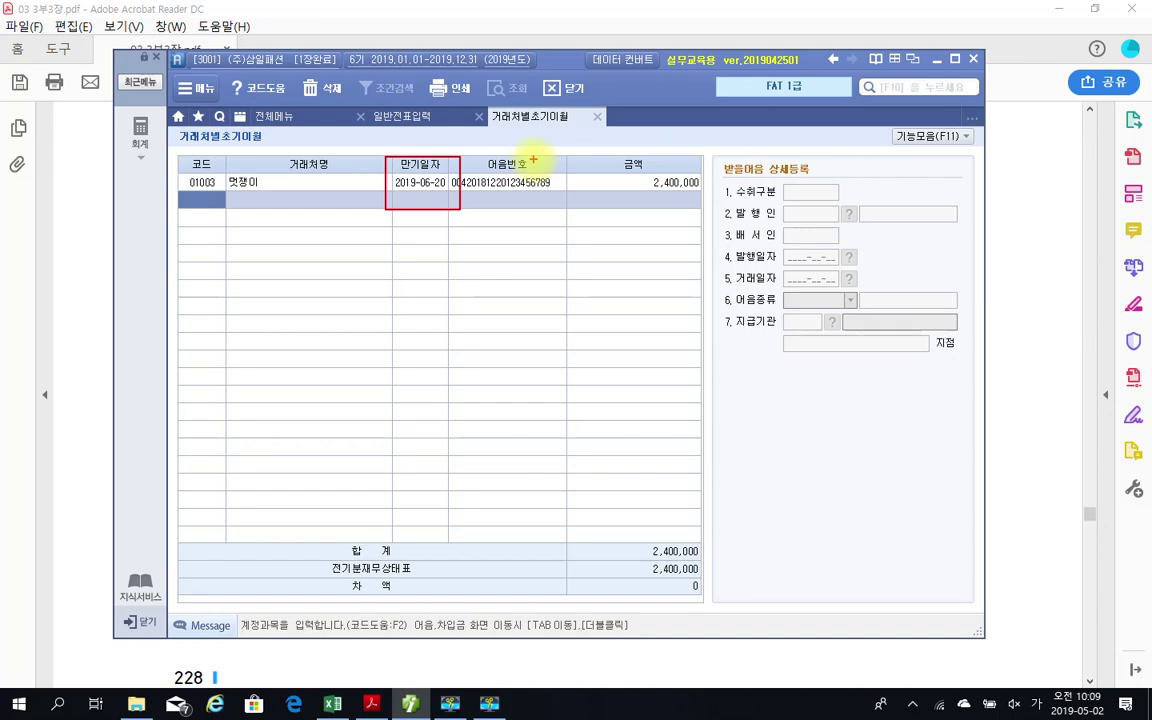
mouse_move(405, 146)
left_mouse_down()
mouse_move(413, 160)
mouse_move(442, 150)
left_mouse_up()
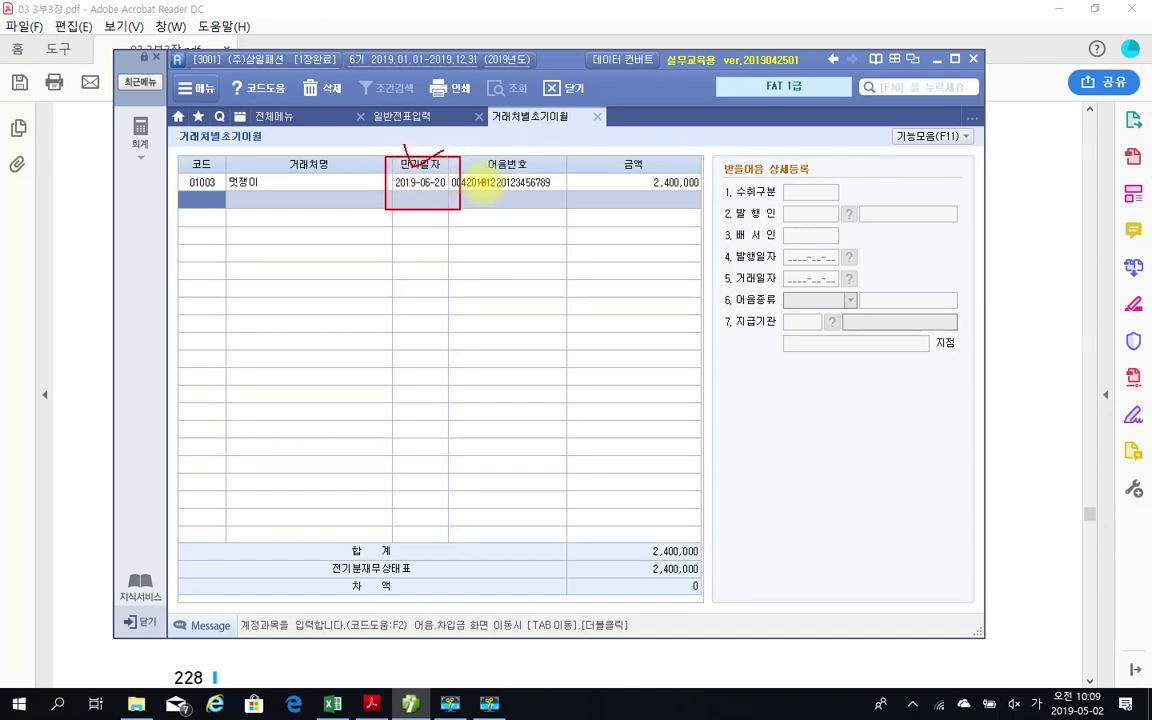
key("Escape")
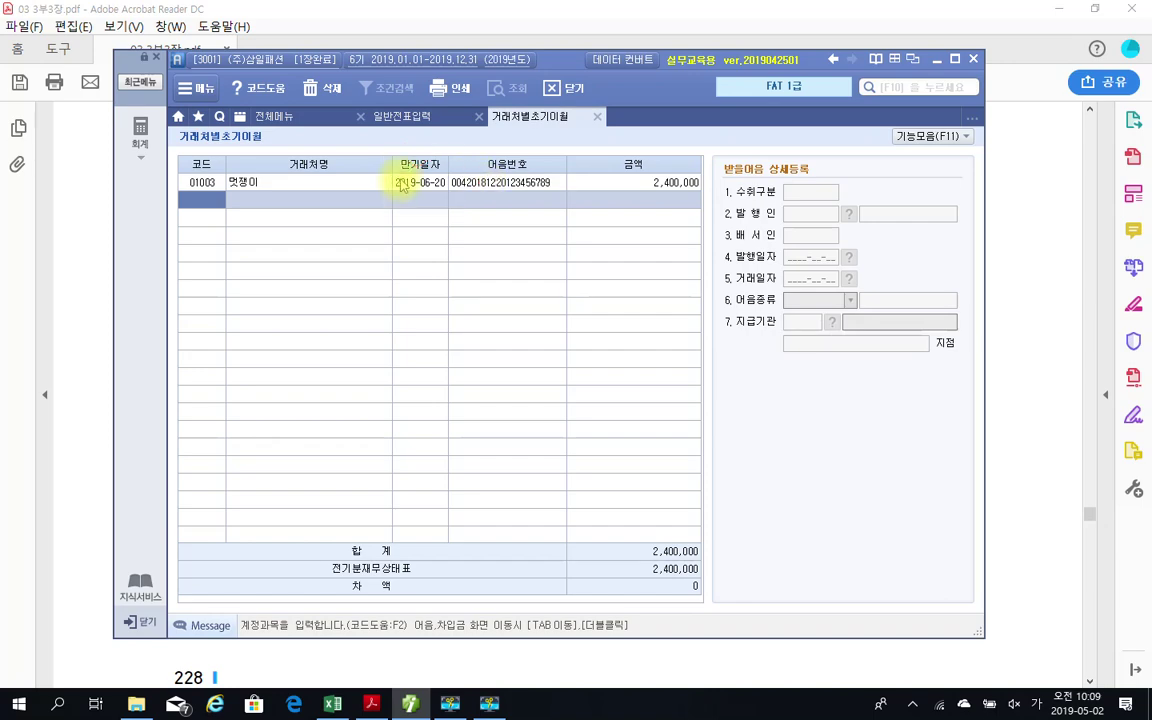
left_click(597, 120)
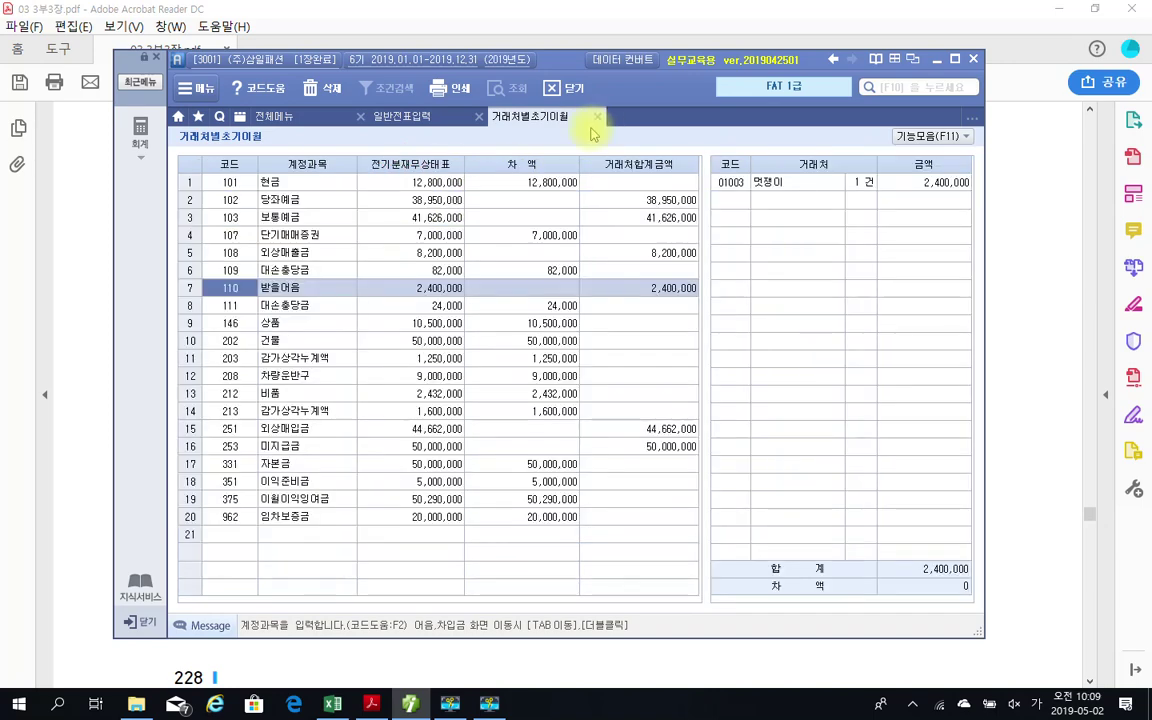
left_click(598, 122)
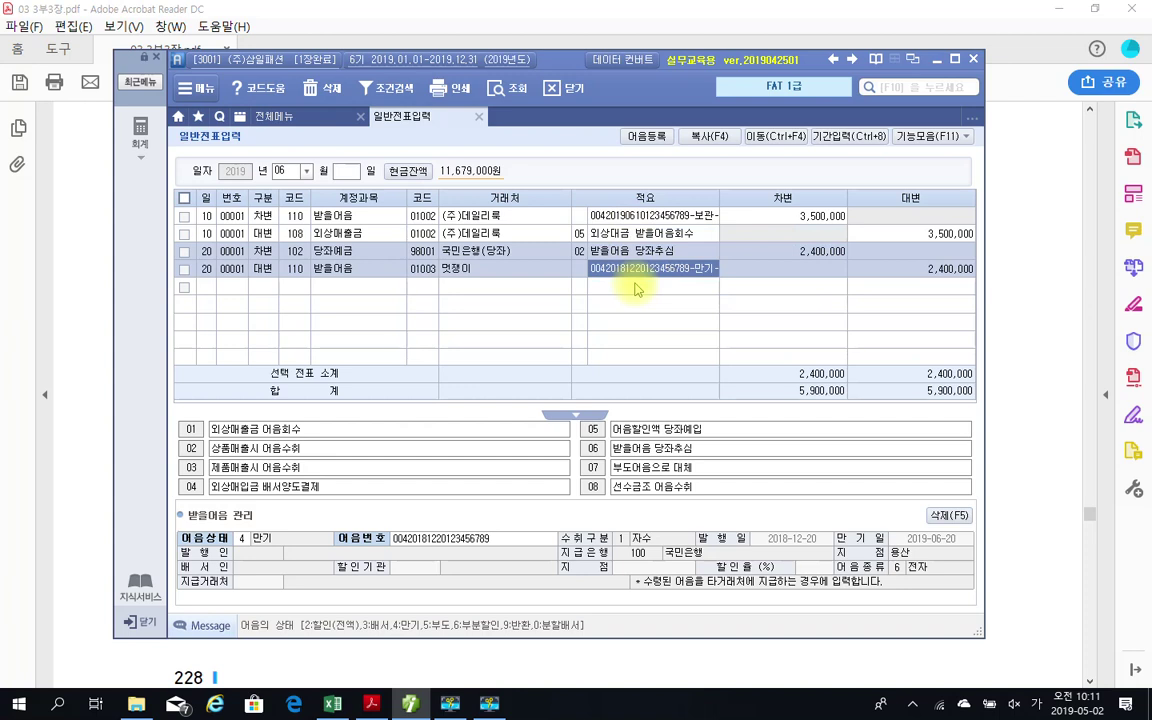
- Delete the note management details of the June 20 받을어음 line
left_click(413, 541)
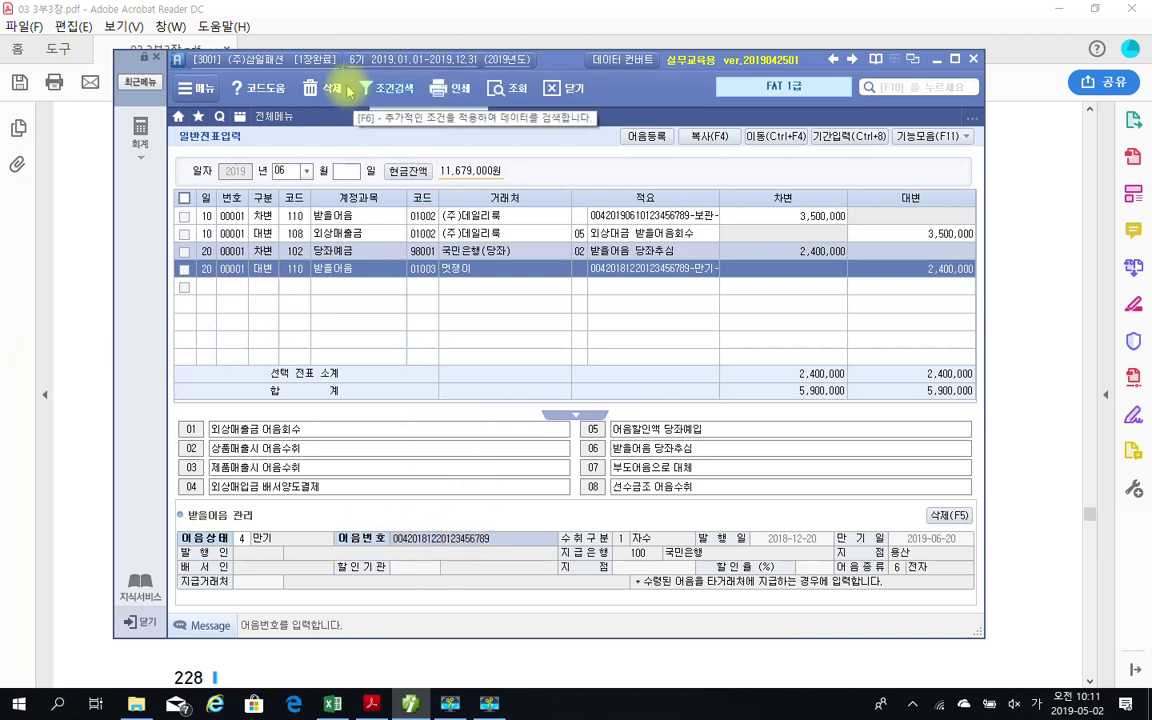
left_click(311, 89)
left_click(521, 390)
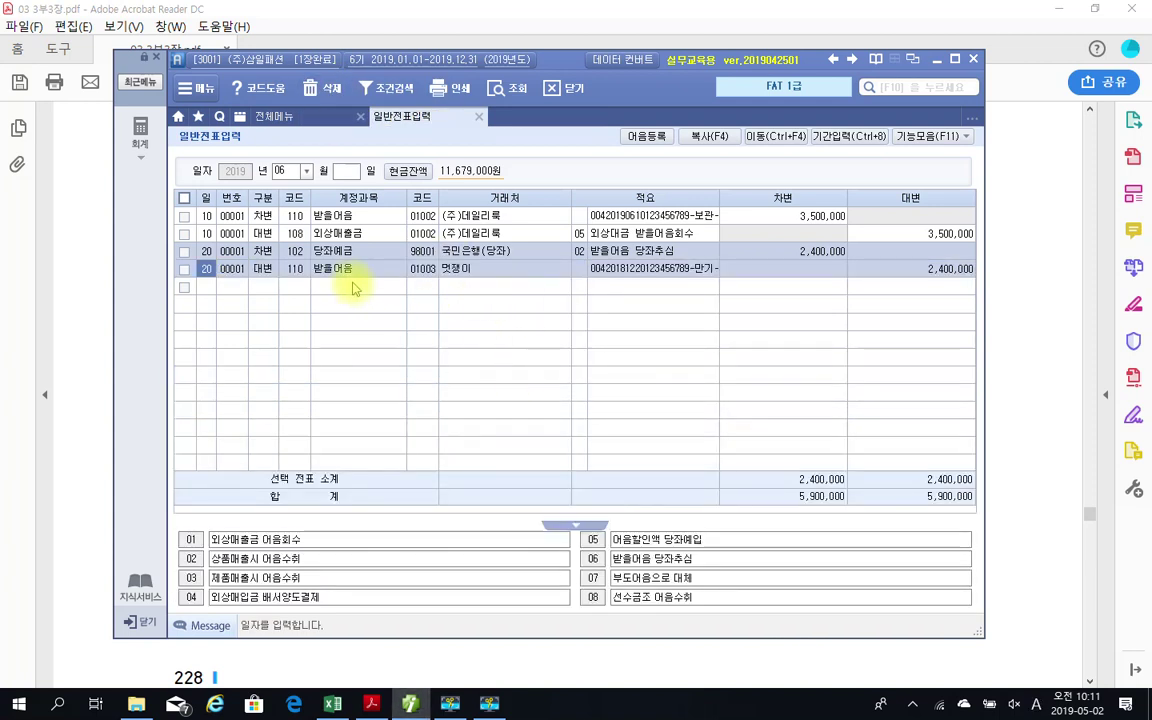
- Register the June 20 받을어음 line's note as 4 만기, selecting the held 멋쟁이 note of 2,400,000 from the note list
key("F3")
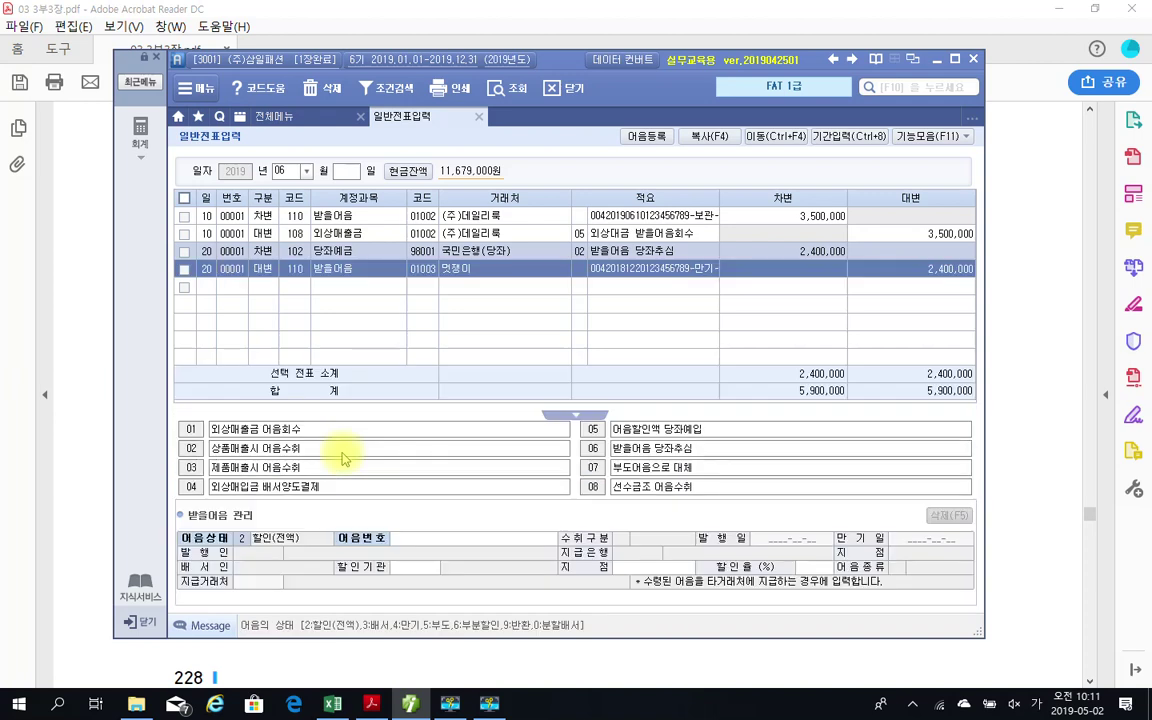
type("4")
key("Return")
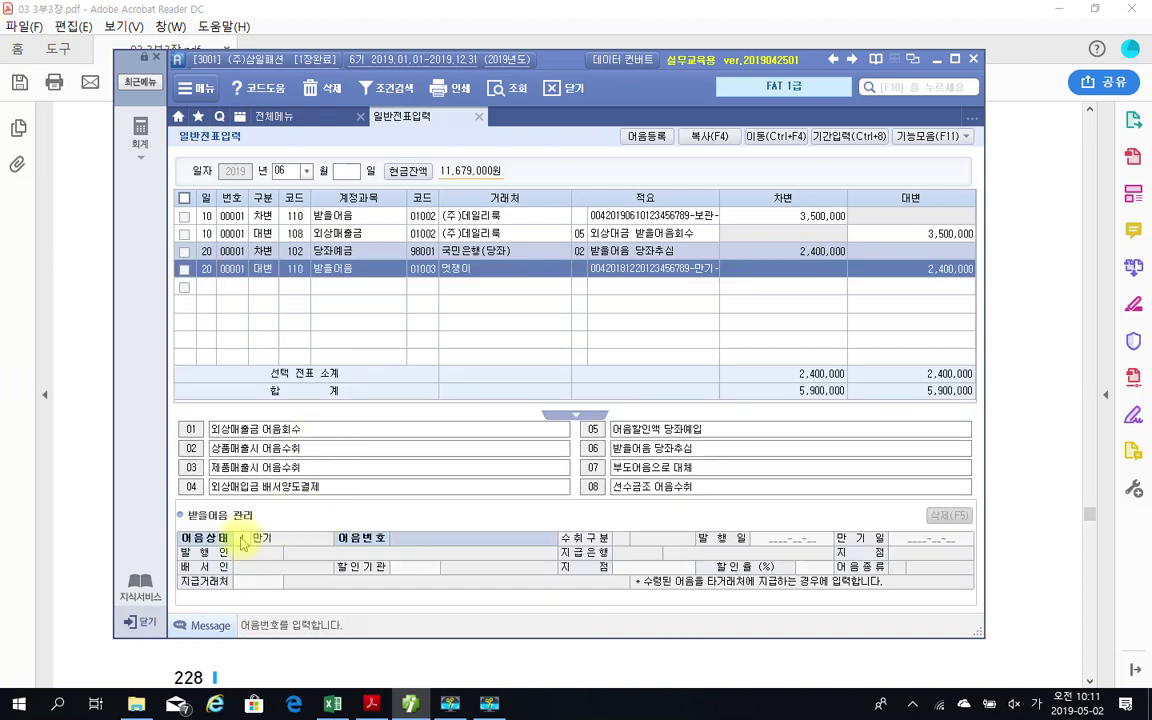
key("F2")
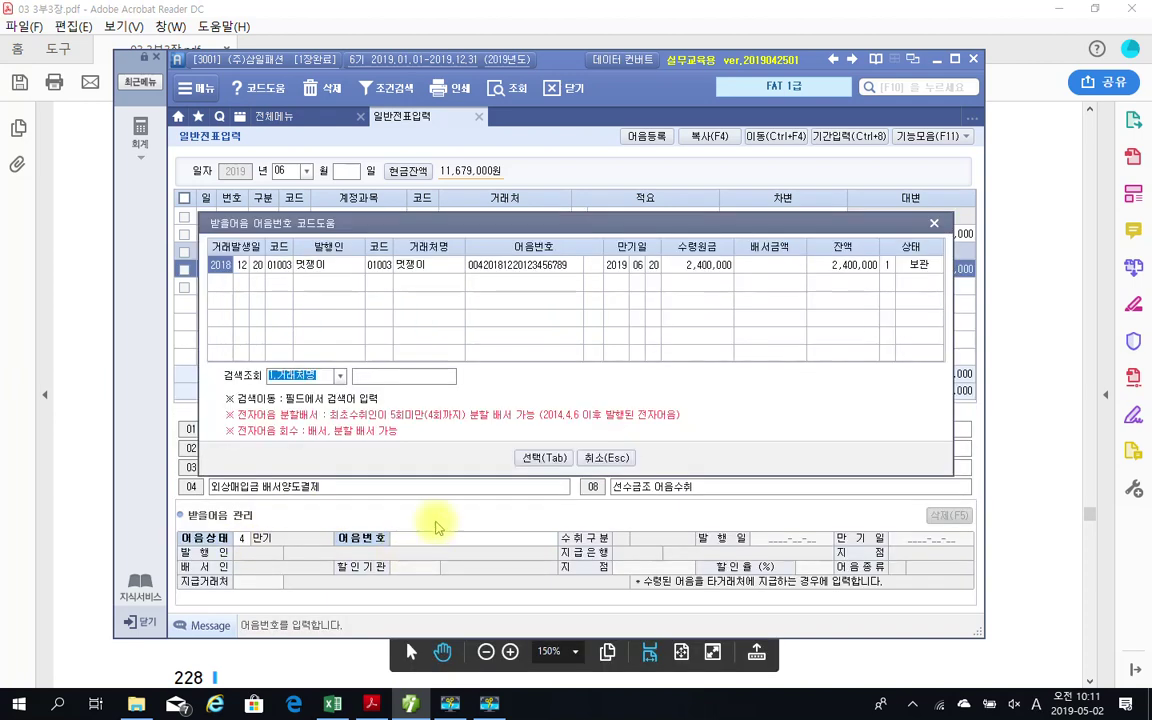
left_click(532, 458)
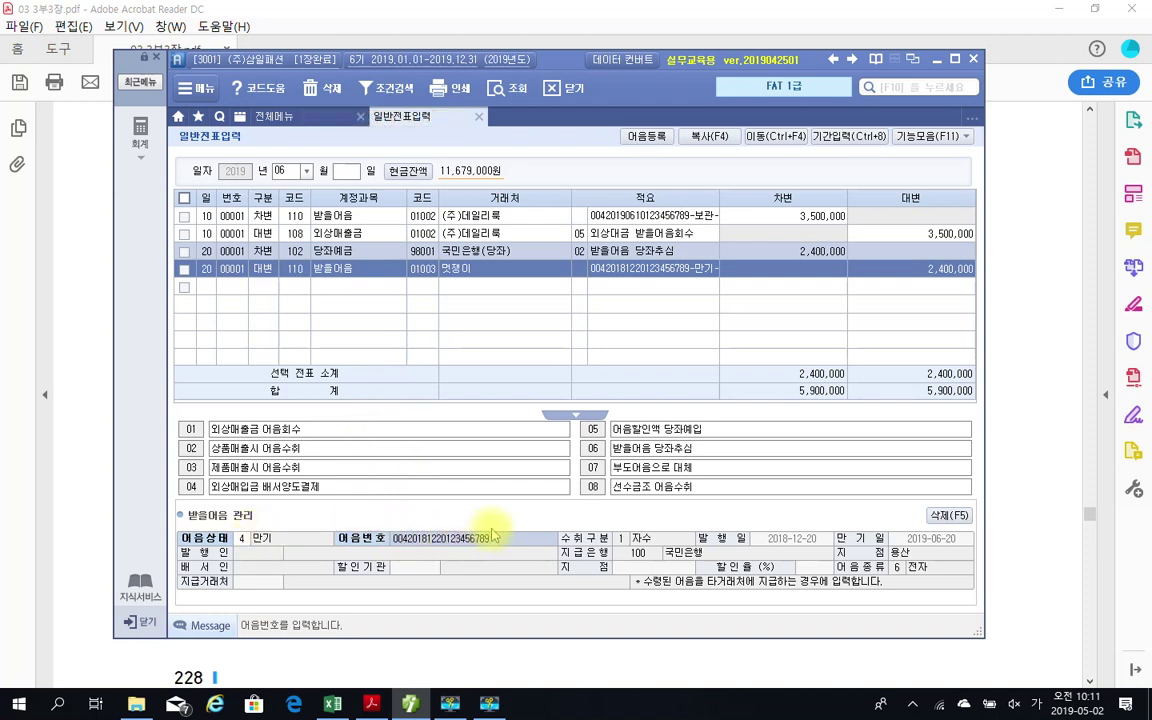
left_click(581, 496)
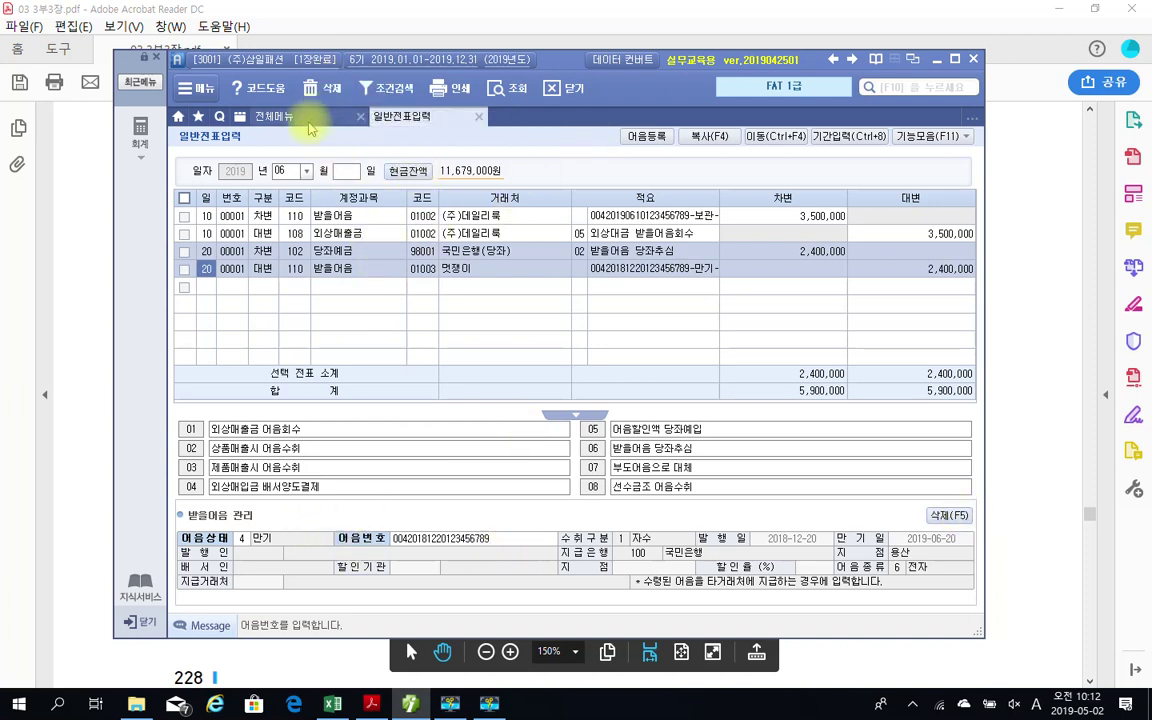
- Switch to the textbook PDF in Acrobat Reader and go to exercise 3, 전자어음의 발행
left_click(373, 705)
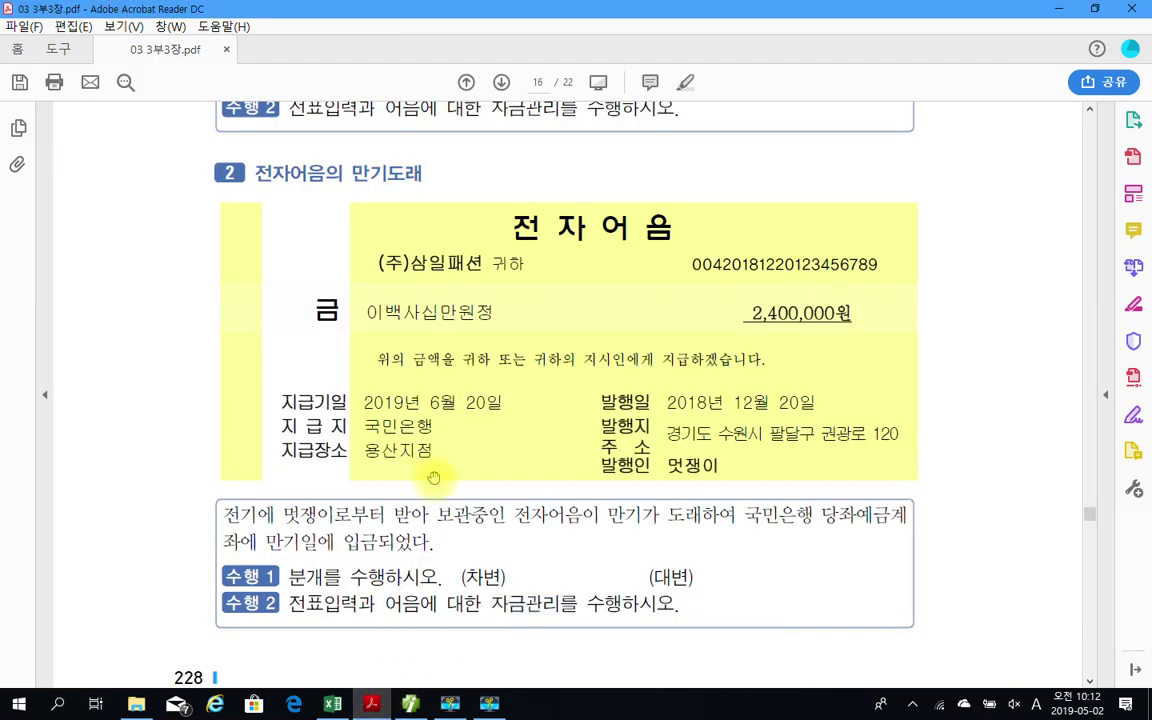
scroll(434, 478, "down", 3)
scroll(434, 478, "down", 12)
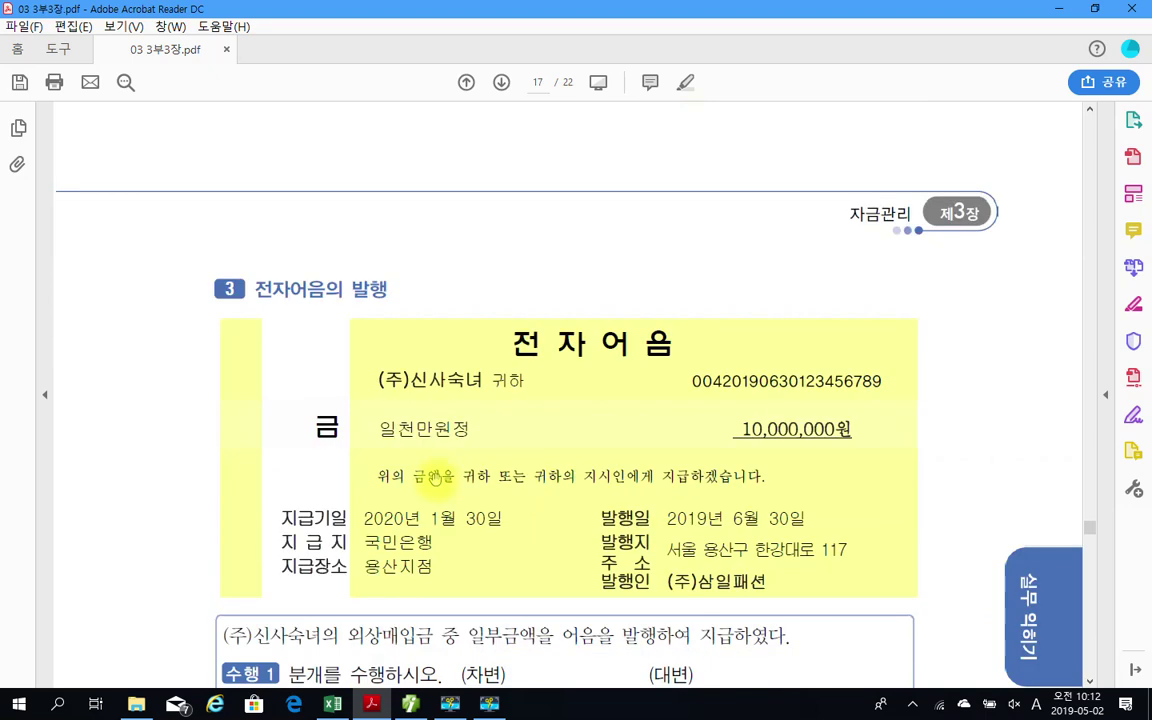
scroll(494, 515, "down", 2)
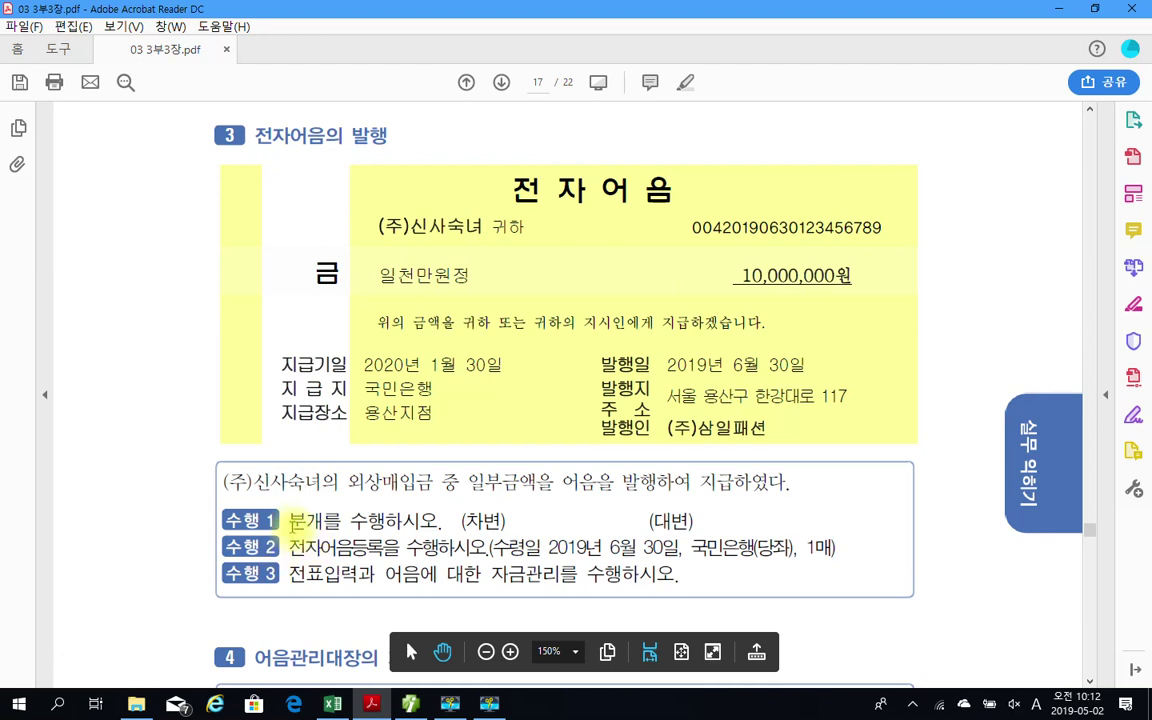
- Box the 수행 1 line, mark 어음 and 발행 in the exercise text, and handwrite the 대변 entry for 신사숙녀 with 10,
mouse_move(293, 489)
left_mouse_down()
mouse_move(326, 520)
mouse_move(797, 546)
mouse_move(998, 540)
left_mouse_up()
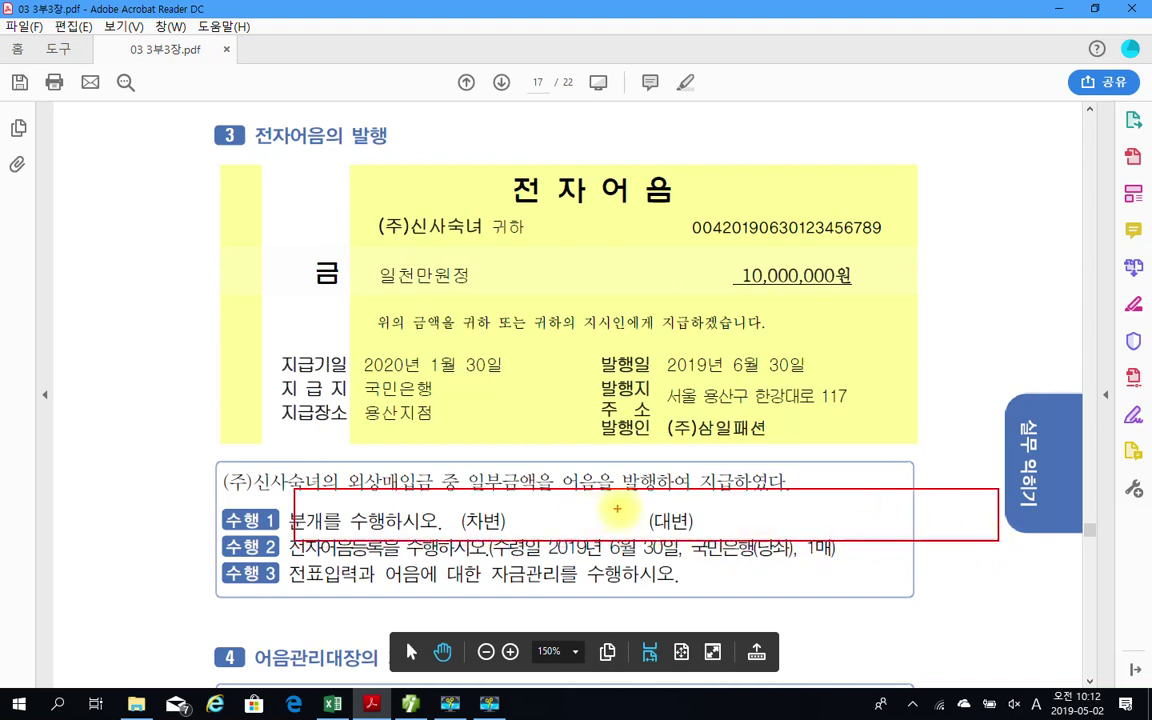
mouse_move(667, 487)
left_mouse_down()
mouse_move(669, 472)
mouse_move(642, 465)
mouse_move(596, 492)
mouse_move(562, 476)
mouse_move(594, 497)
left_mouse_up()
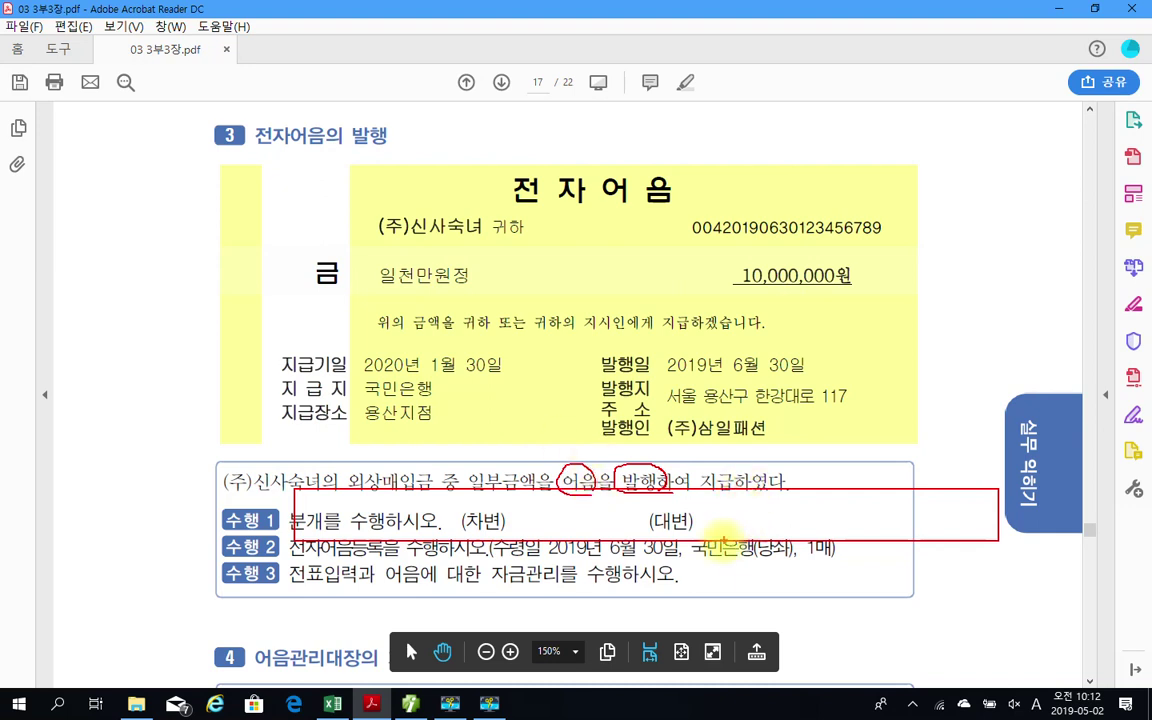
mouse_move(706, 513)
left_mouse_down()
mouse_move(718, 512)
mouse_move(701, 526)
mouse_move(727, 535)
mouse_move(765, 506)
mouse_move(768, 532)
mouse_move(778, 510)
mouse_move(786, 530)
mouse_move(826, 516)
mouse_move(829, 535)
left_mouse_up()
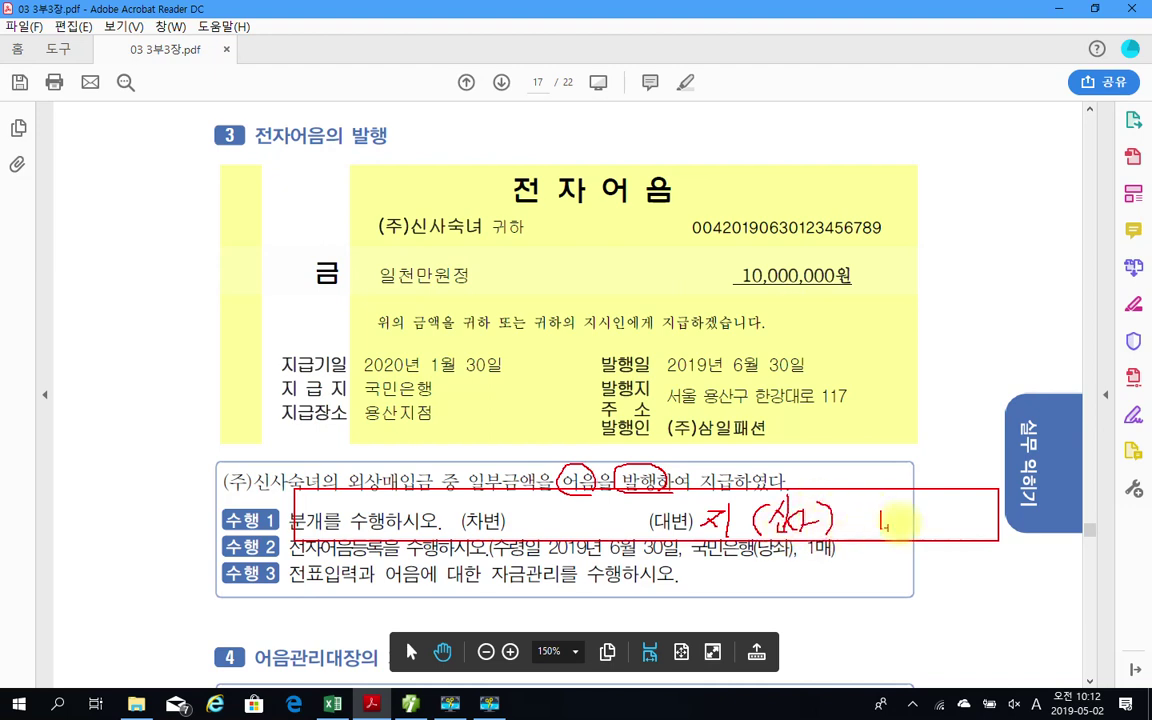
left_click_drag(899, 513, 898, 515)
left_click_drag(910, 529, 911, 533)
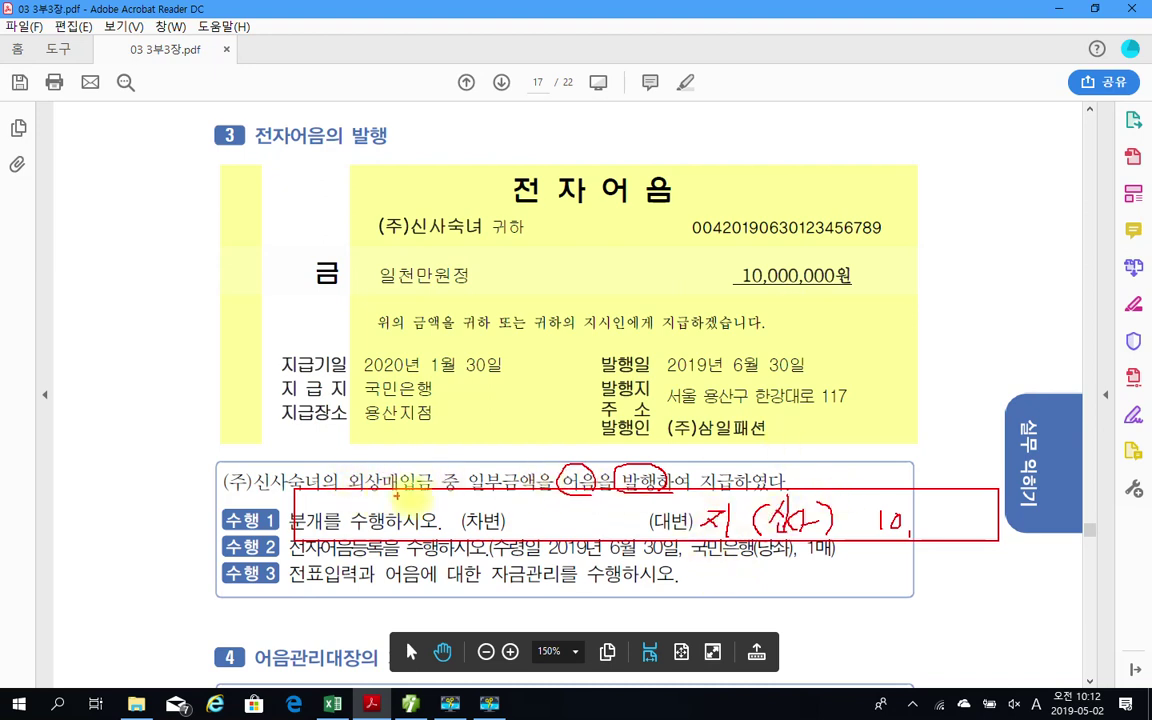
- Circle 외상매입금 and link it to 차변 with (신사) 10, and underline the receipt details in 수행 2
mouse_move(347, 492)
left_mouse_down()
mouse_move(428, 490)
mouse_move(350, 470)
mouse_move(390, 497)
mouse_move(437, 475)
mouse_move(436, 500)
left_mouse_up()
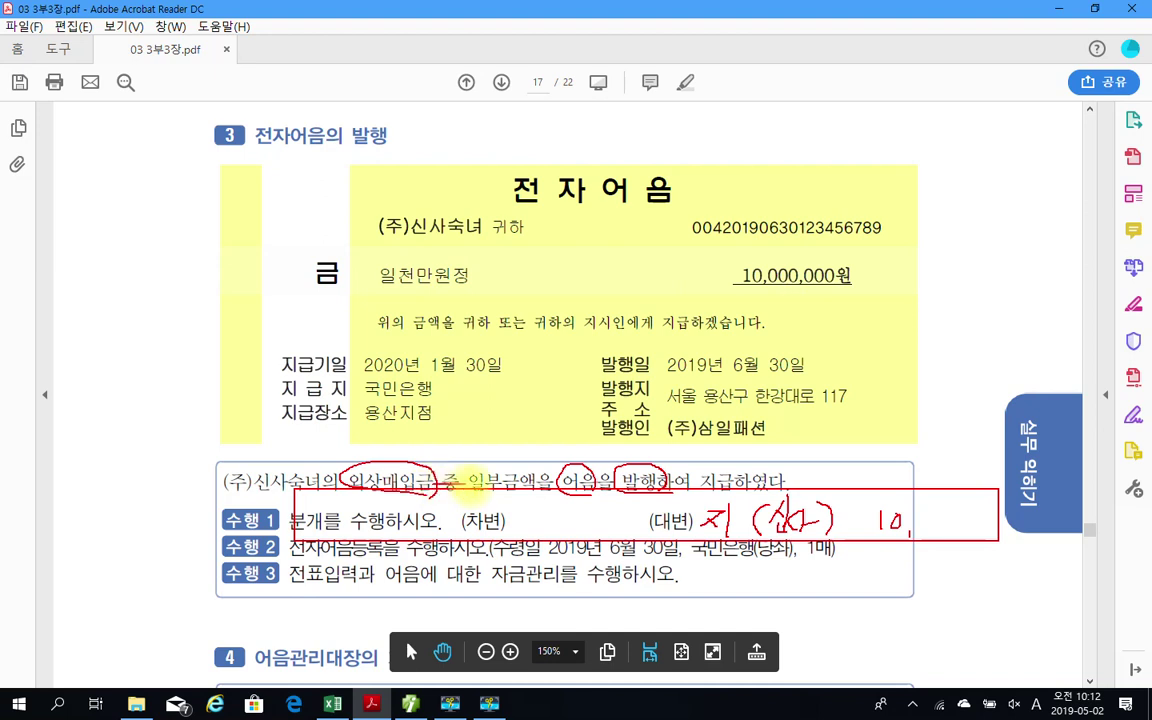
mouse_move(445, 489)
left_mouse_down()
mouse_move(522, 511)
mouse_move(521, 522)
mouse_move(540, 513)
left_mouse_up()
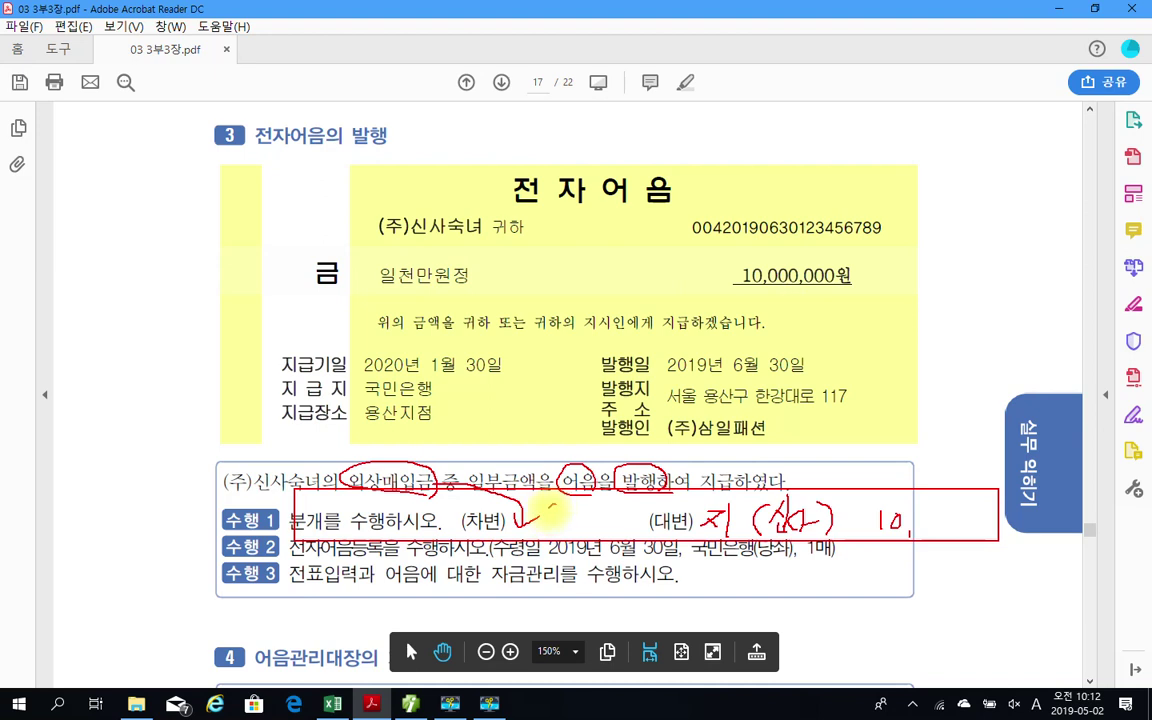
left_click_drag(549, 503, 553, 523)
mouse_move(560, 508)
left_mouse_down()
mouse_move(566, 528)
mouse_move(587, 515)
mouse_move(589, 536)
mouse_move(613, 514)
left_mouse_up()
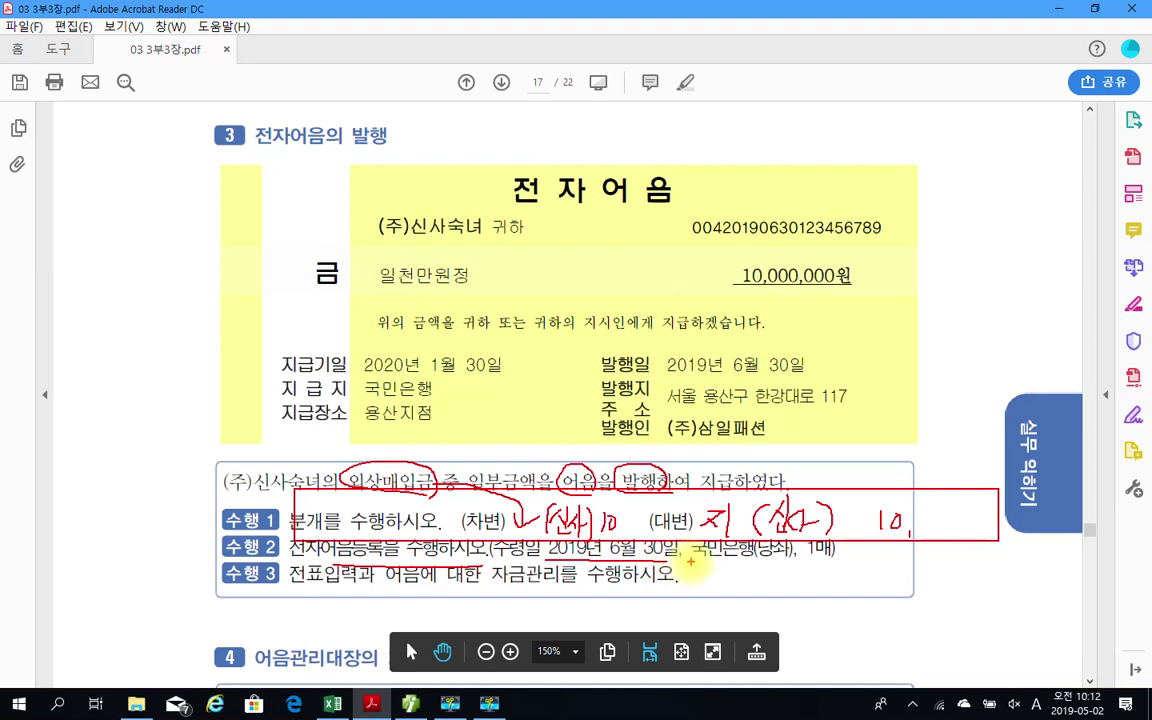
left_click_drag(690, 562, 823, 570)
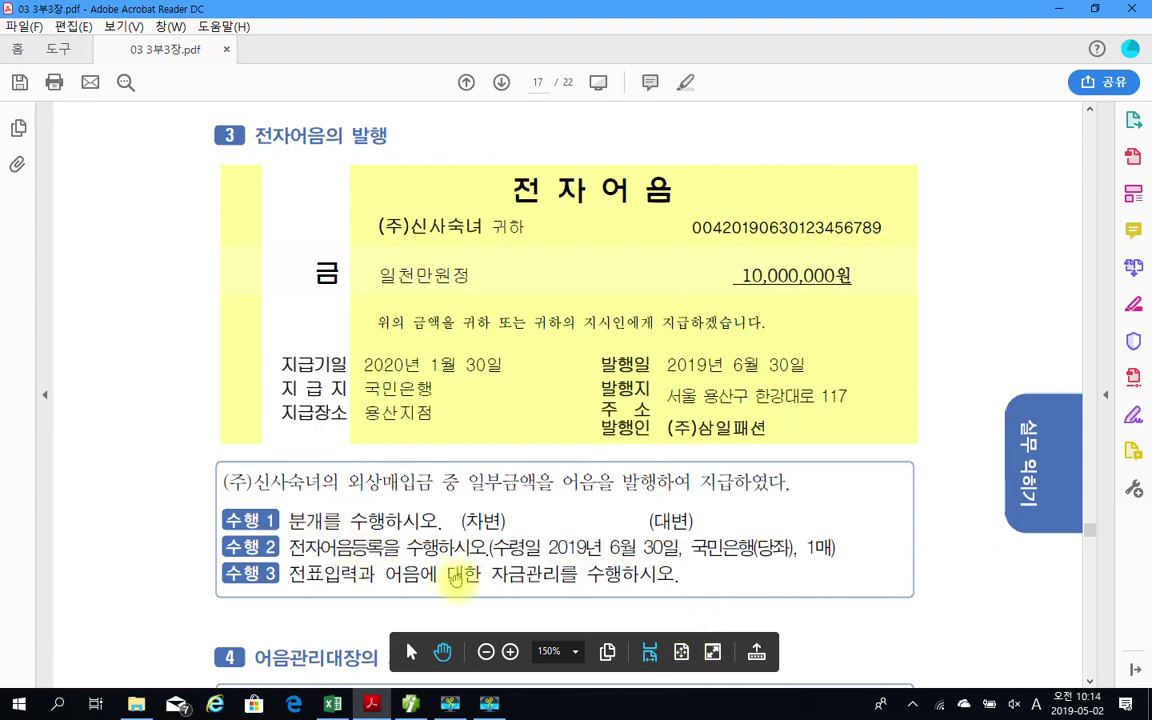
- Switch to Smart A and open the 어음책등록 form from 일반전표입력
left_click(410, 704)
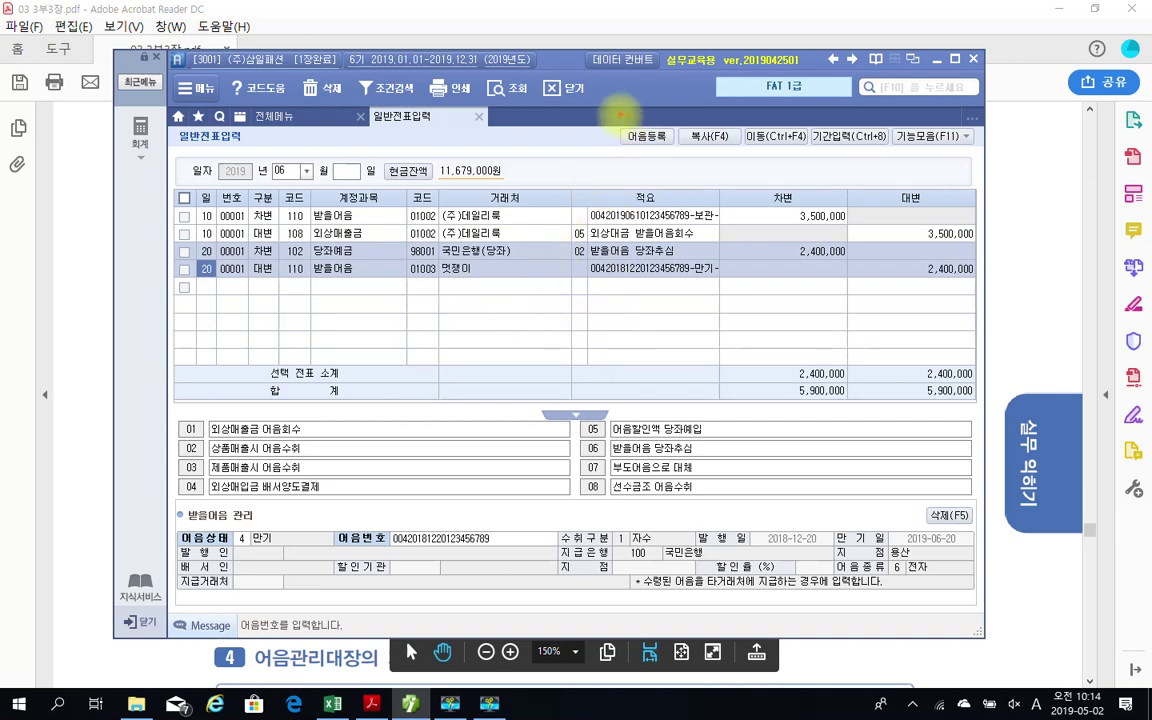
mouse_move(611, 126)
left_mouse_down()
mouse_move(614, 150)
mouse_move(688, 163)
mouse_move(634, 149)
mouse_move(632, 168)
left_mouse_up()
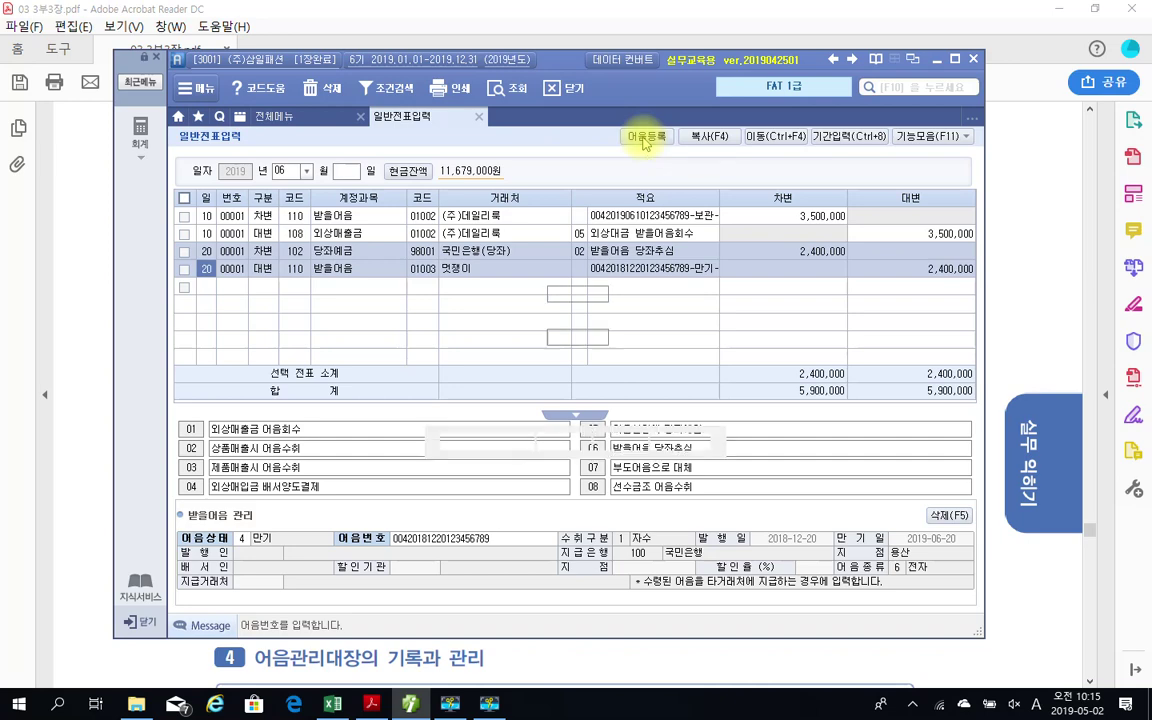
left_click(643, 137)
left_click_drag(621, 250, 598, 234)
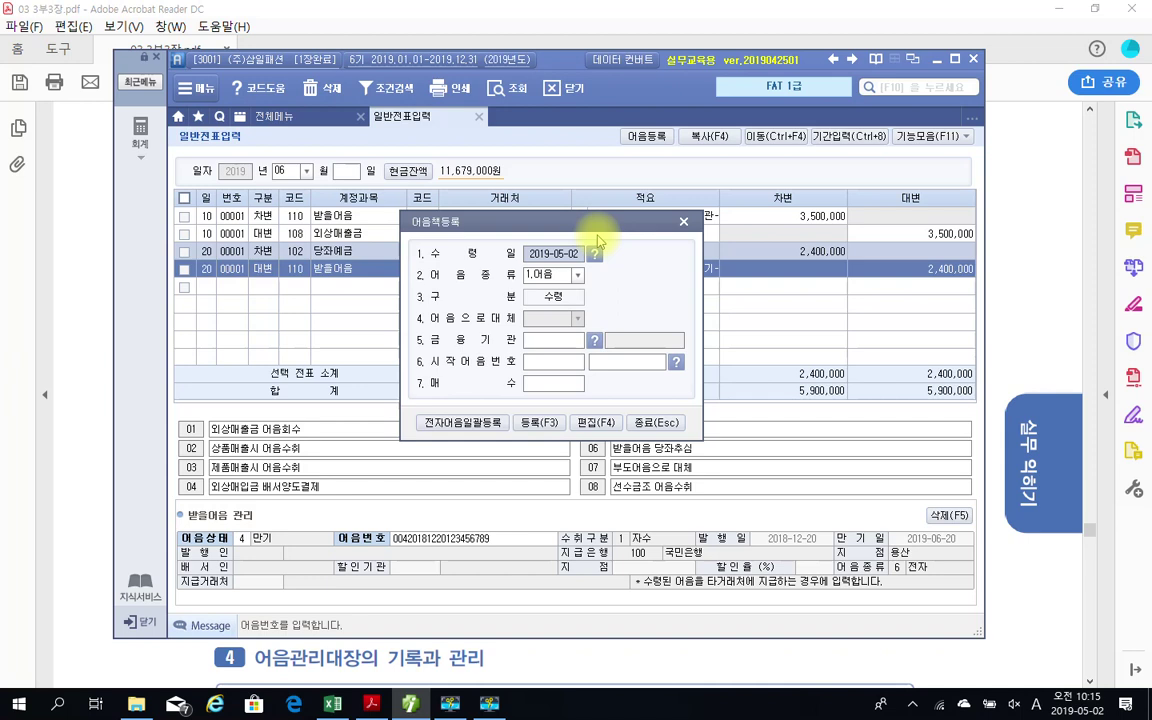
- Set the 수령일 to 2019-06-30 and the 어음종류 to 4.전자 in the note registration form
type("2019-0")
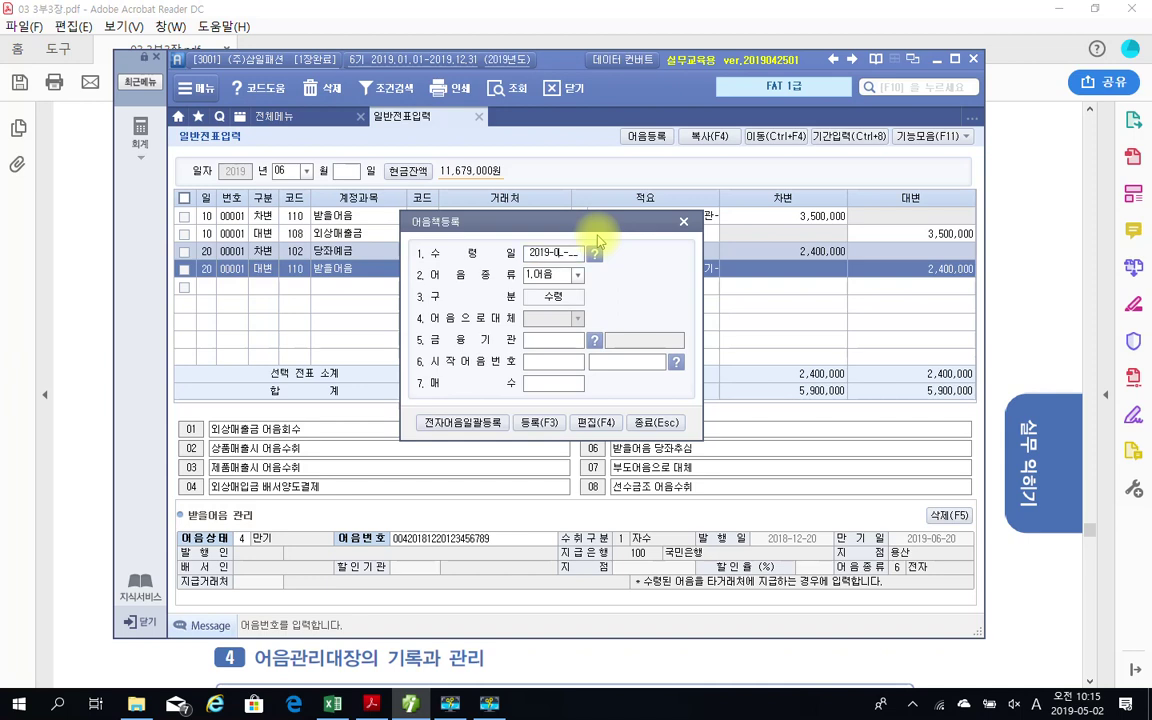
type("6-30")
key("Return")
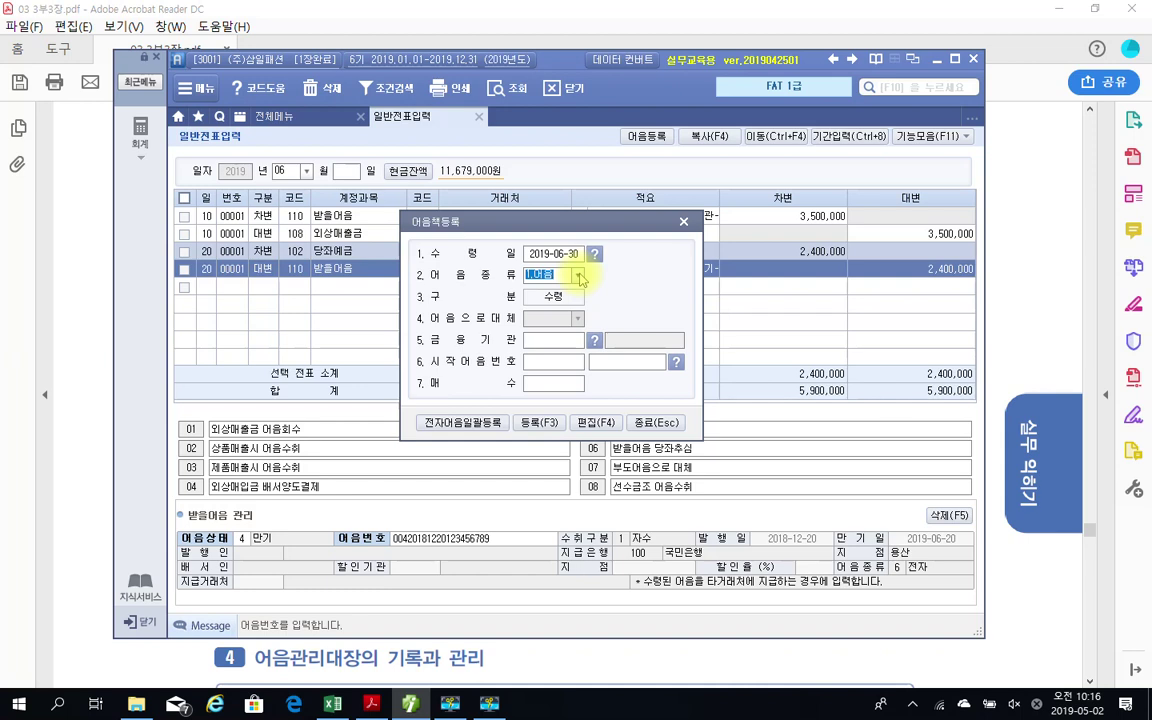
left_click(578, 276)
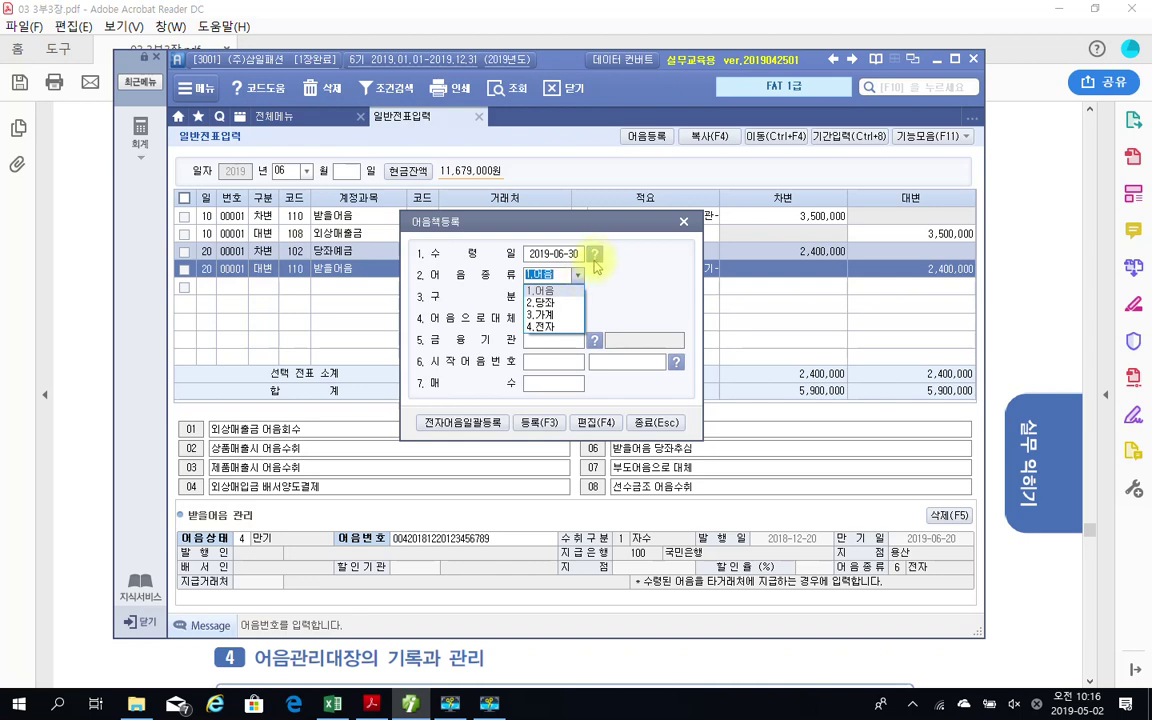
left_click(549, 330)
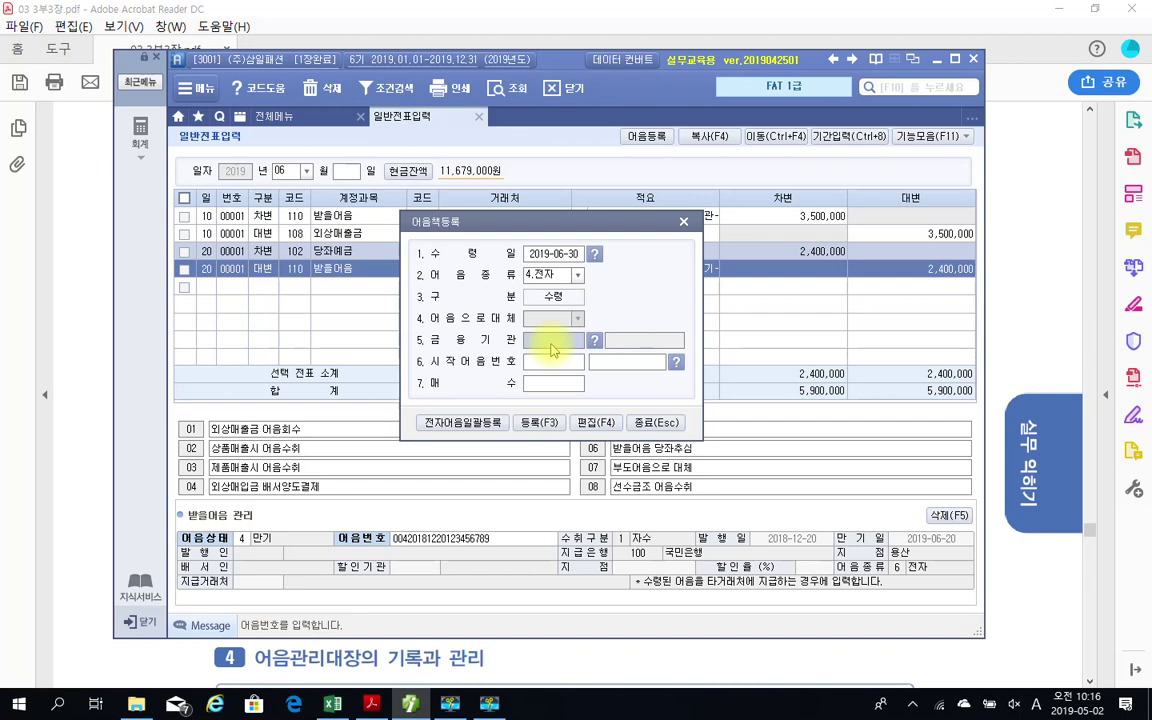
- Choose 98001 국민은행(당좌) as the 금융기관 for the note registration
left_click(595, 343)
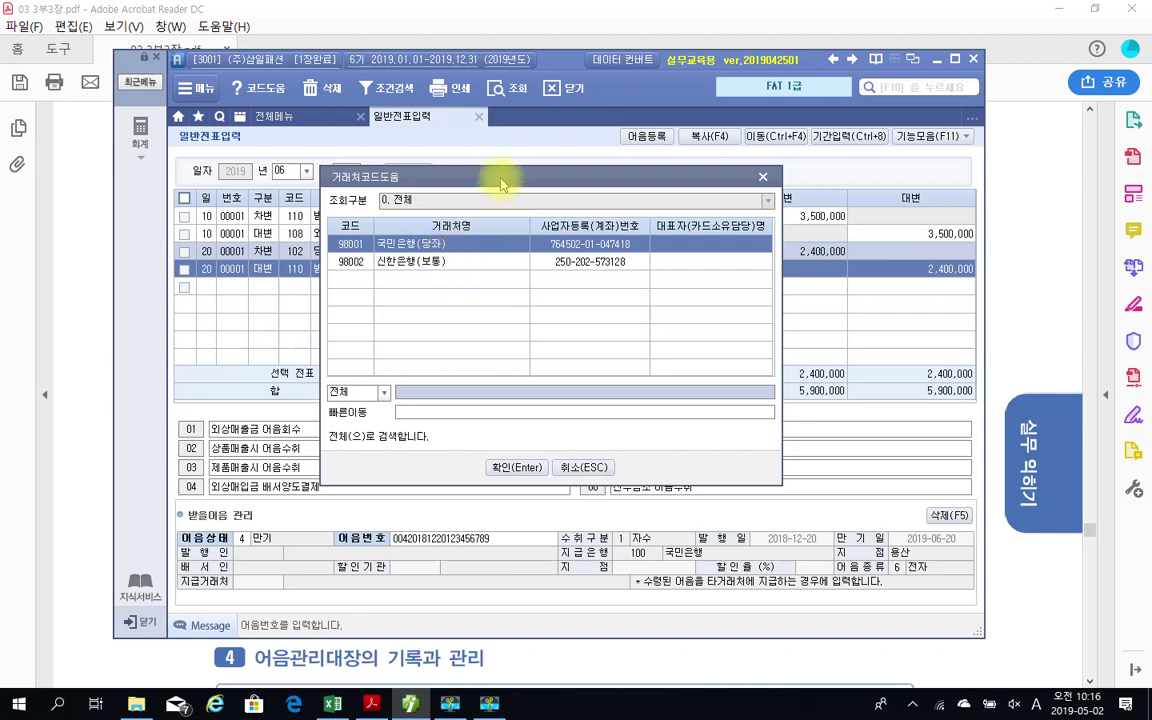
left_click_drag(503, 184, 549, 216)
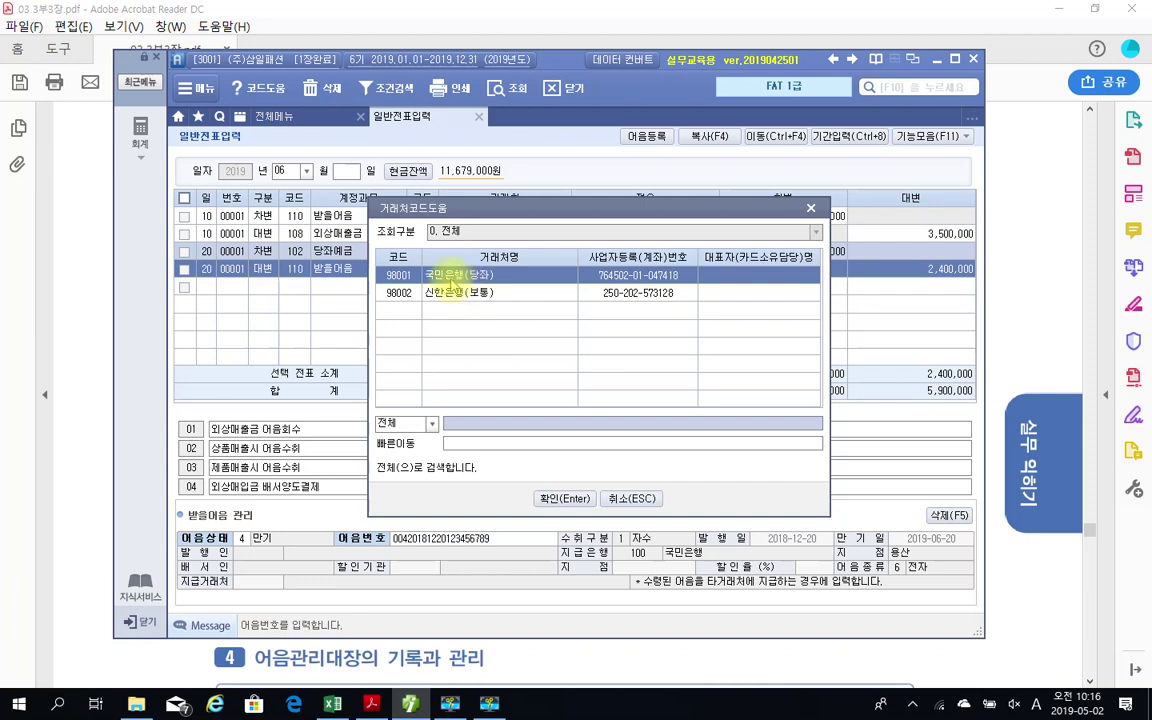
left_click(556, 498)
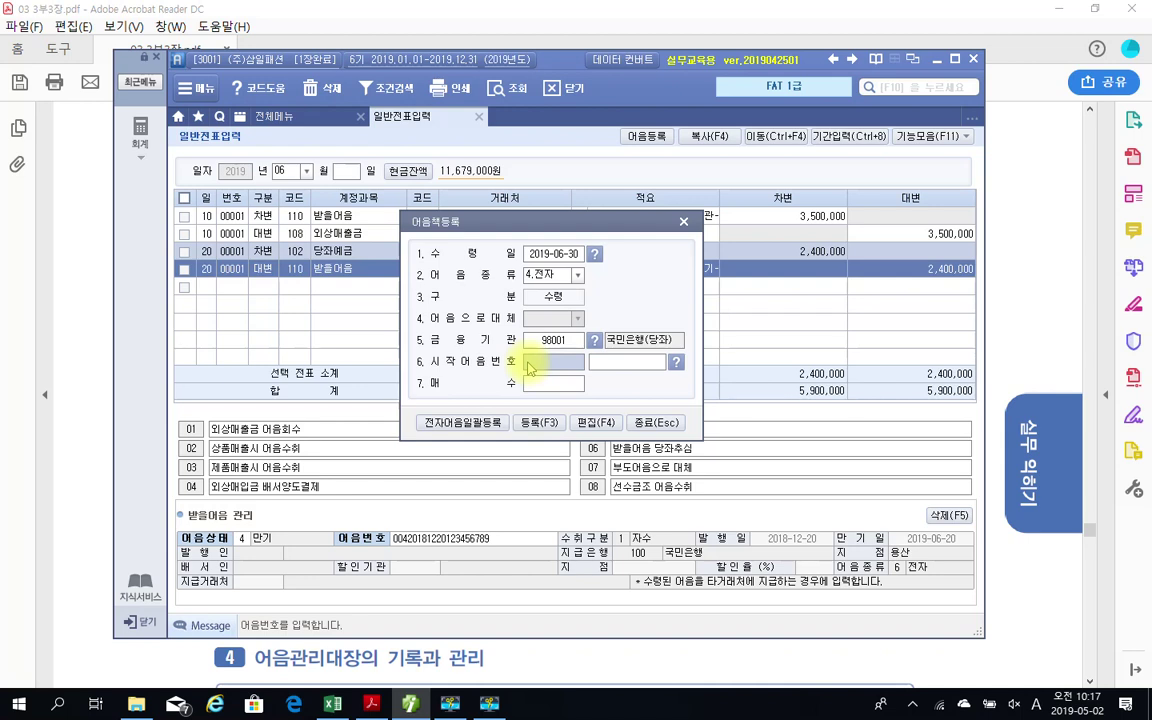
left_click(544, 385)
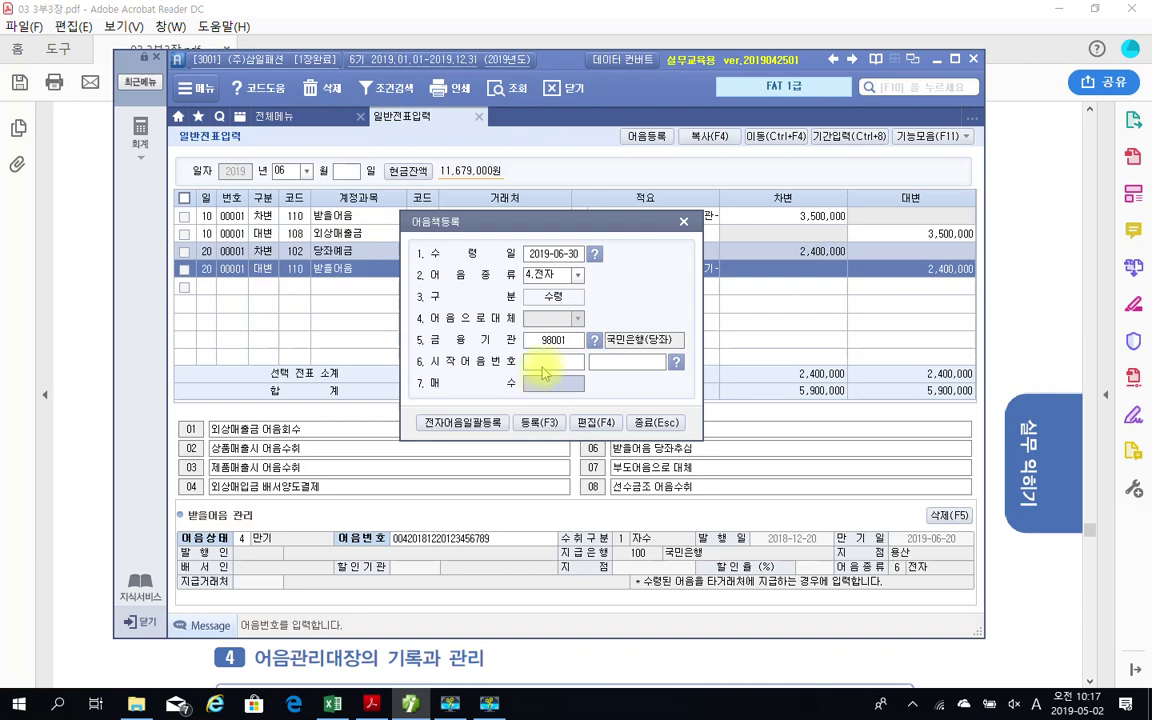
left_click(553, 366)
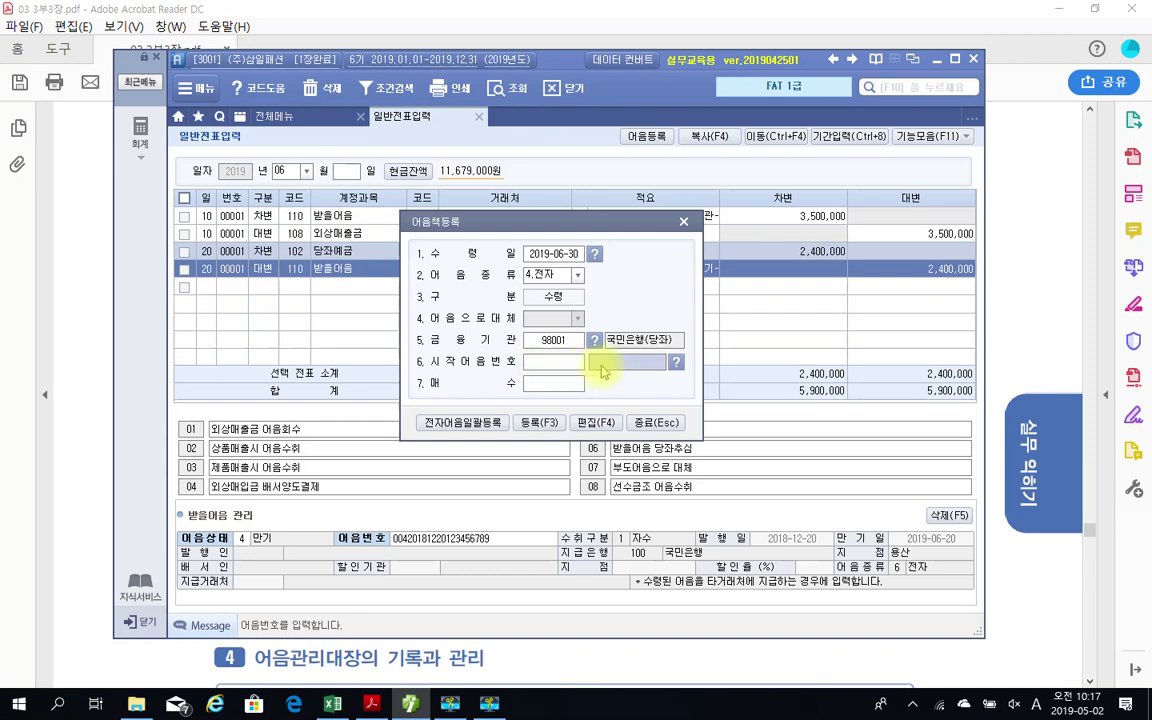
left_click(557, 368)
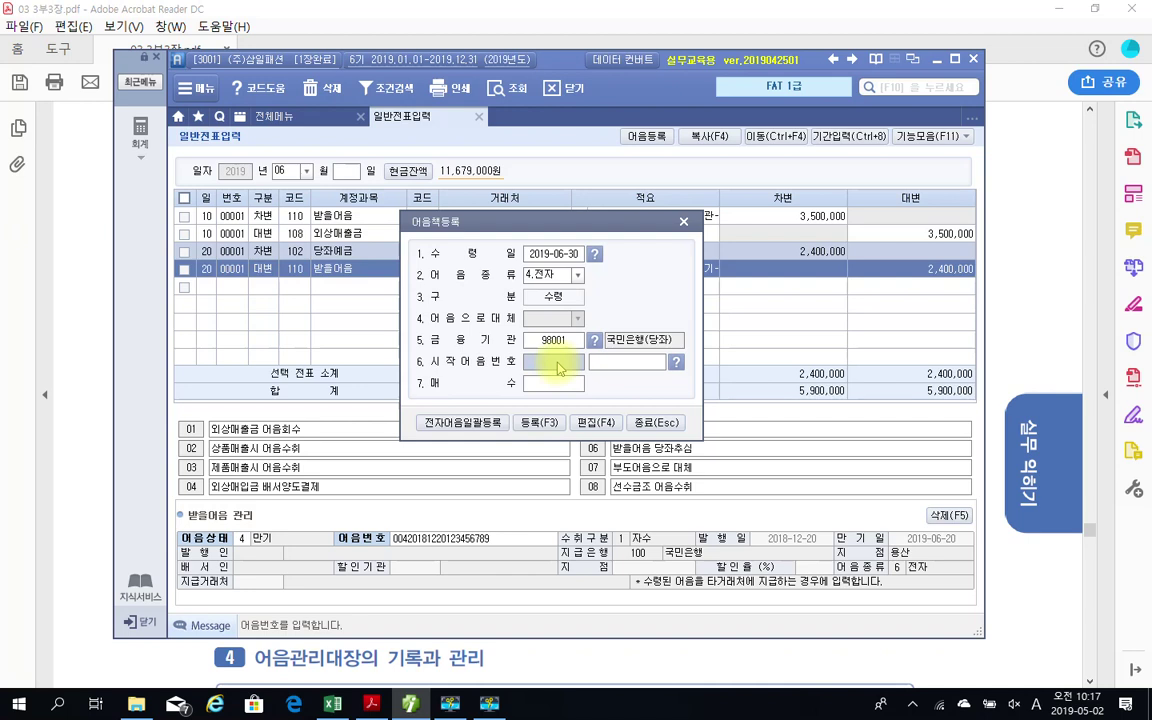
left_click(604, 372)
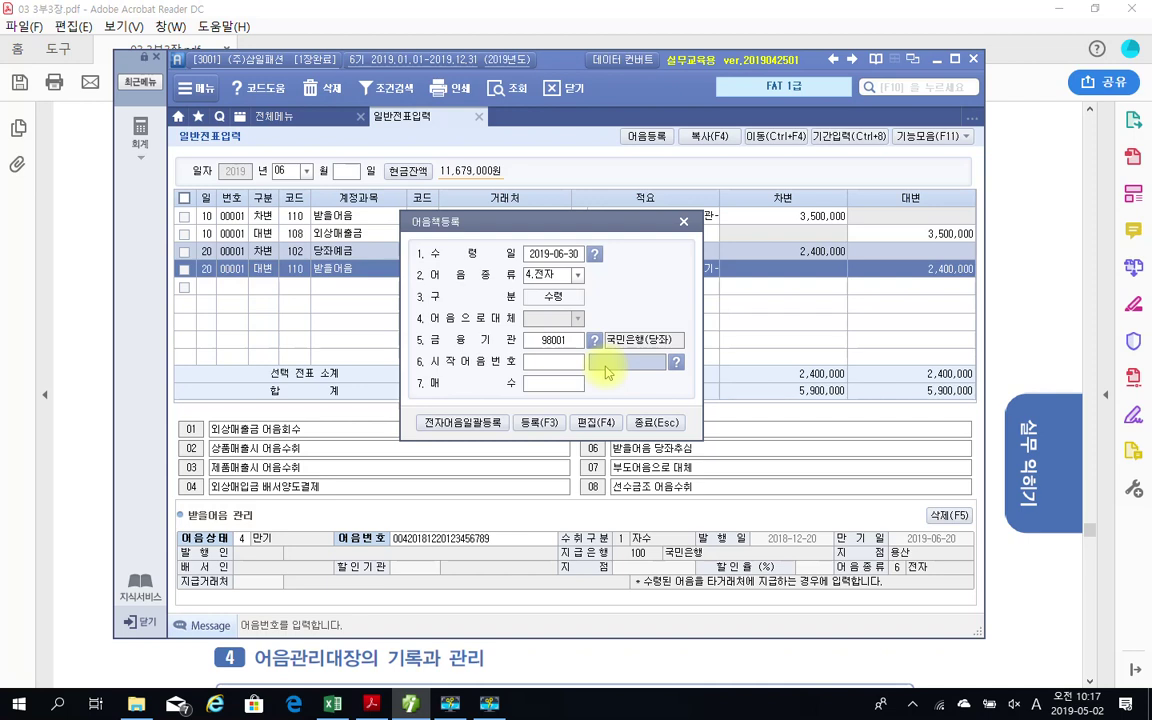
left_click(605, 362)
type("00")
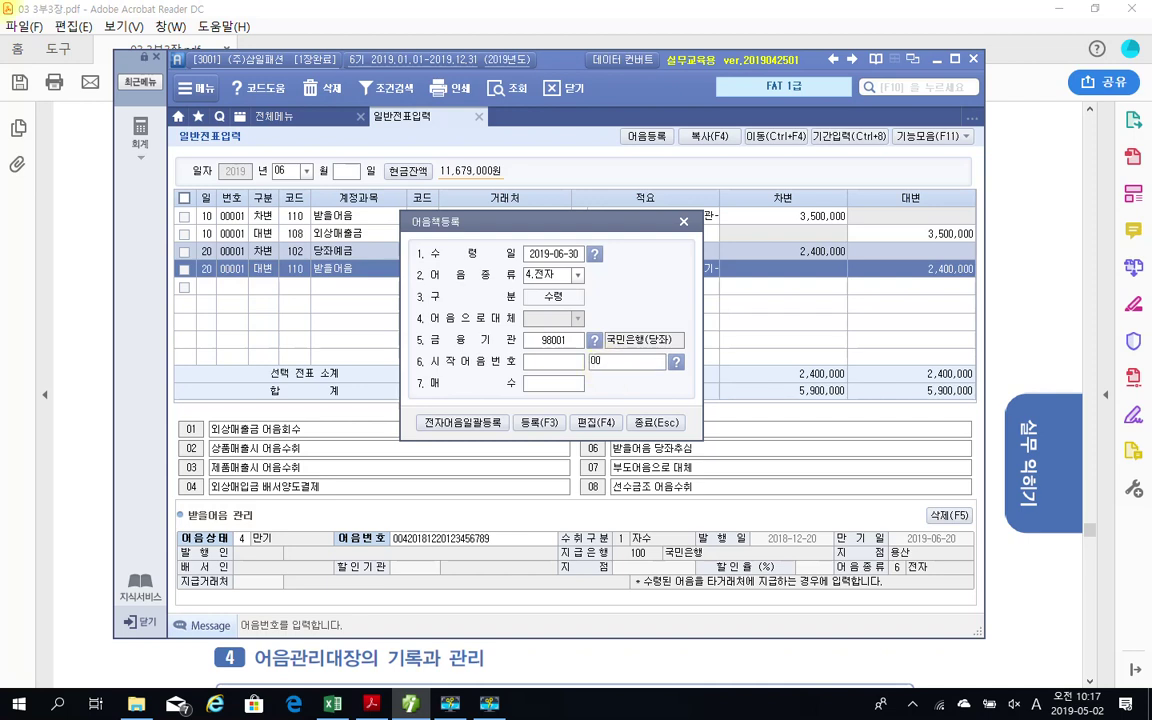
type("4")
type("2019")
type("0630")
type("12345678")
type("9")
key("Return")
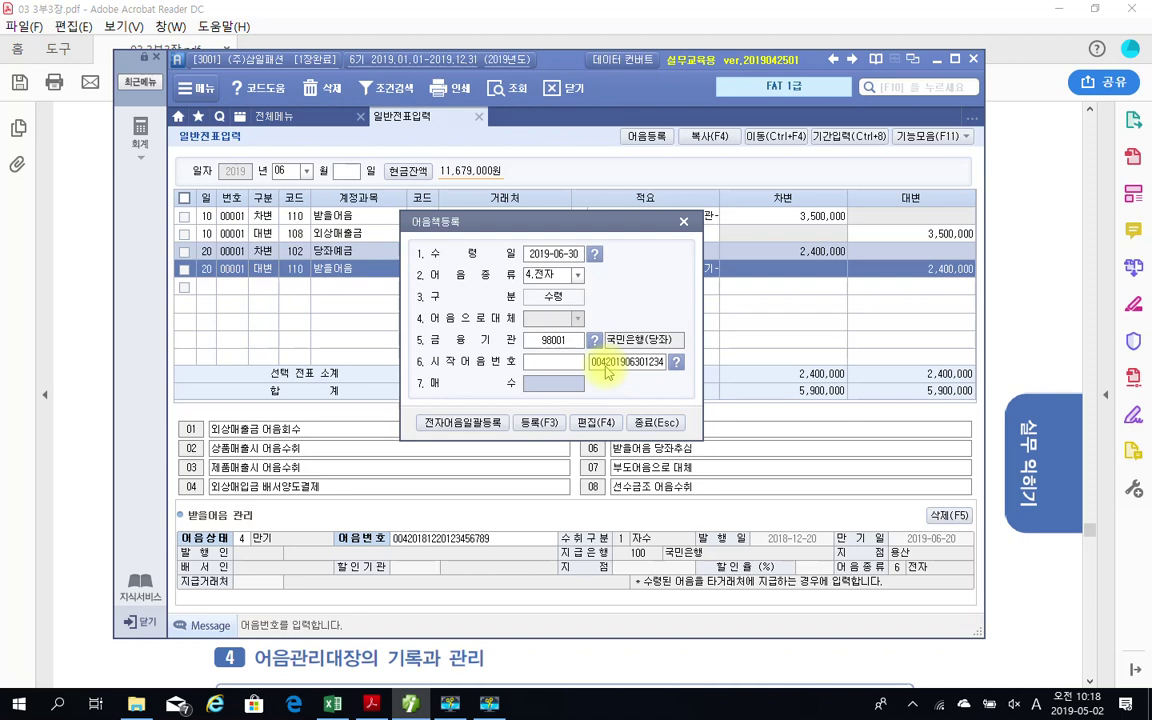
- Set the 매수 to 1 and close the note registration form
type("1")
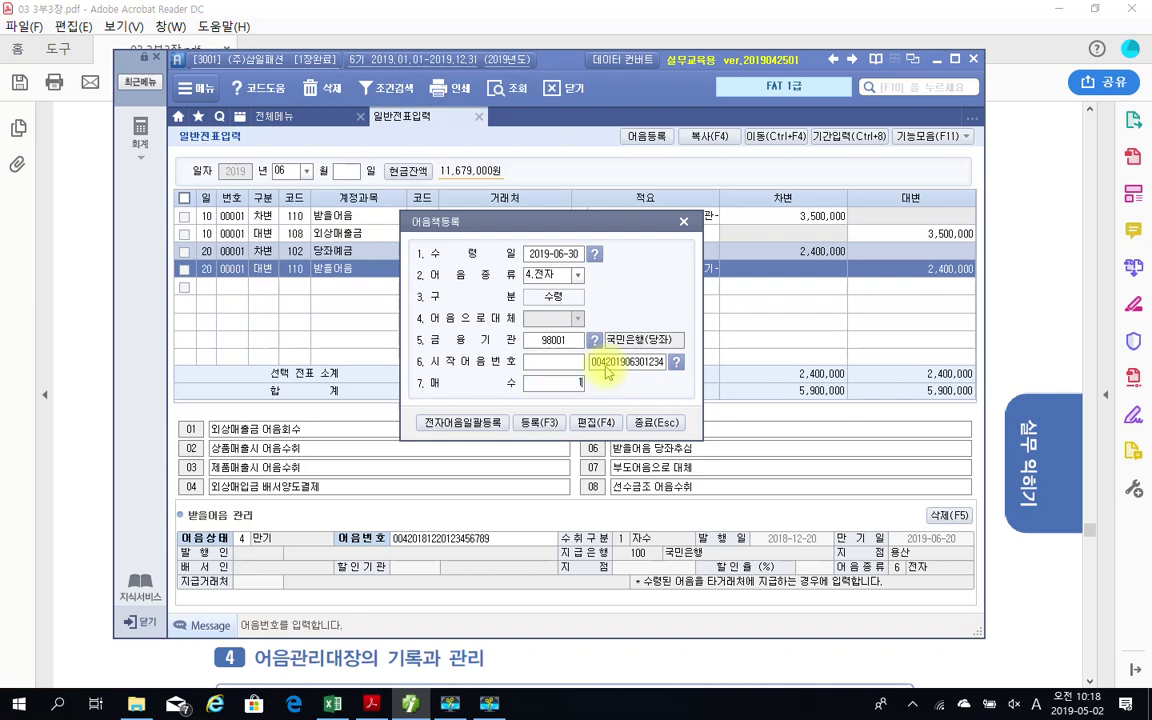
key("Return")
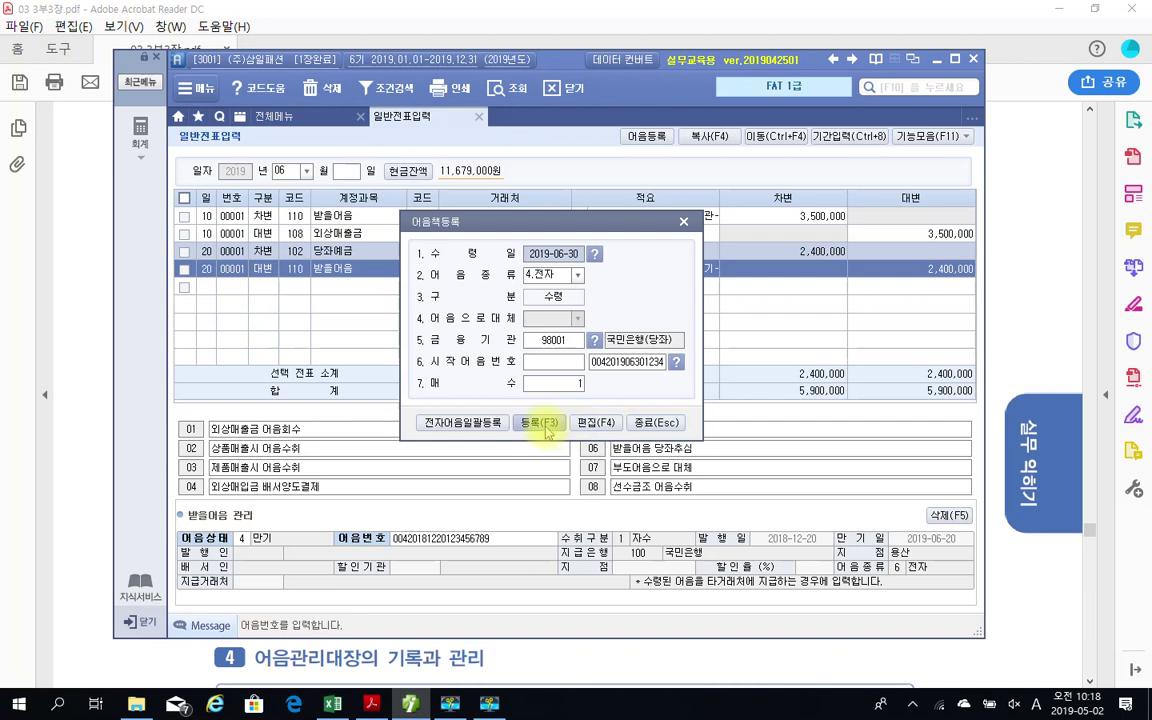
left_click(655, 422)
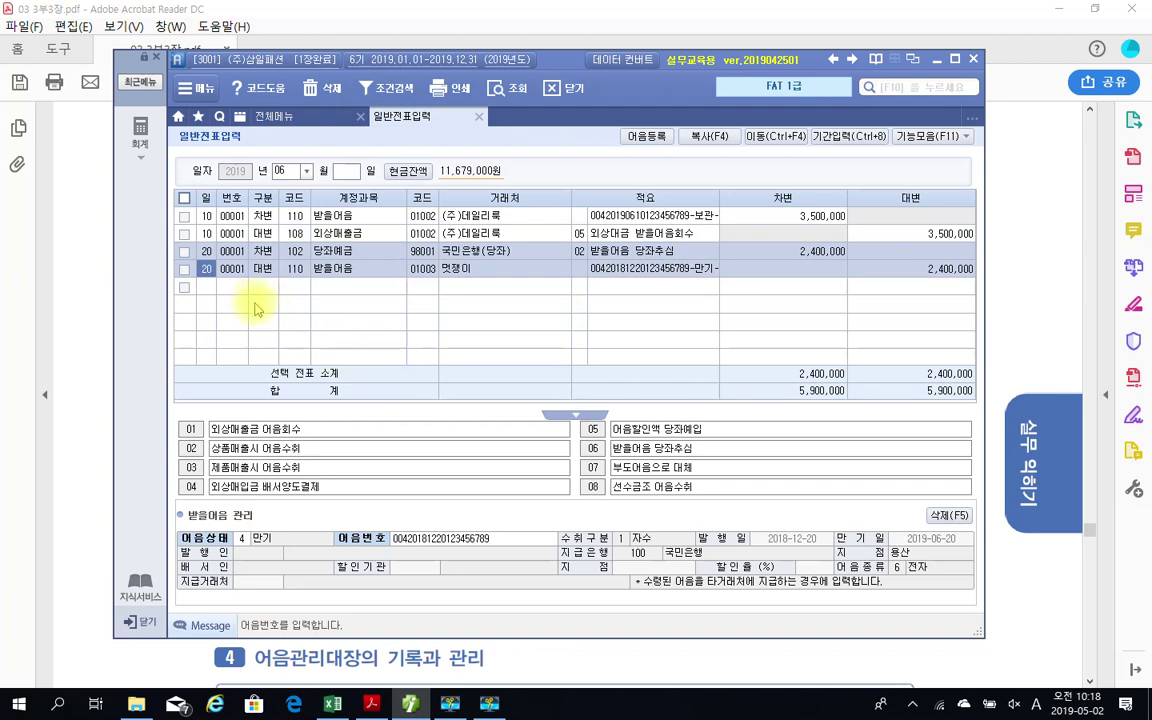
- Query the 어음집계표 수불장 for all financial institutions with note receipt dates from 2019-01-01 to 2019-12-31
left_click(272, 117)
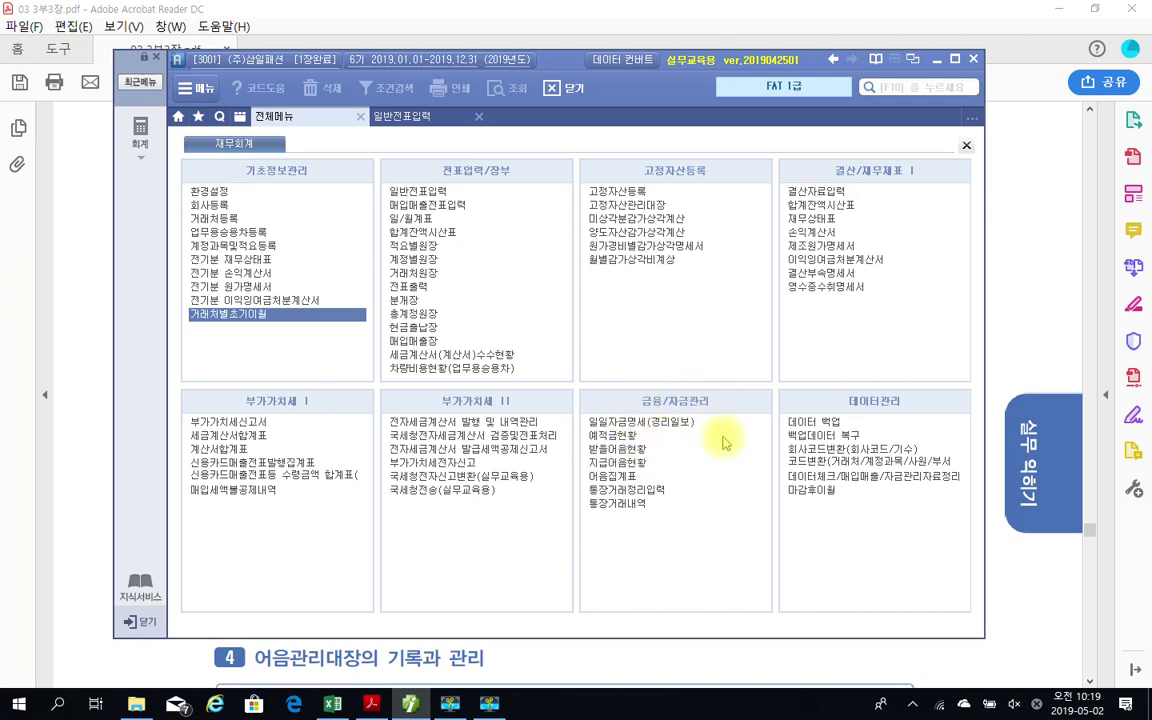
left_click(605, 476)
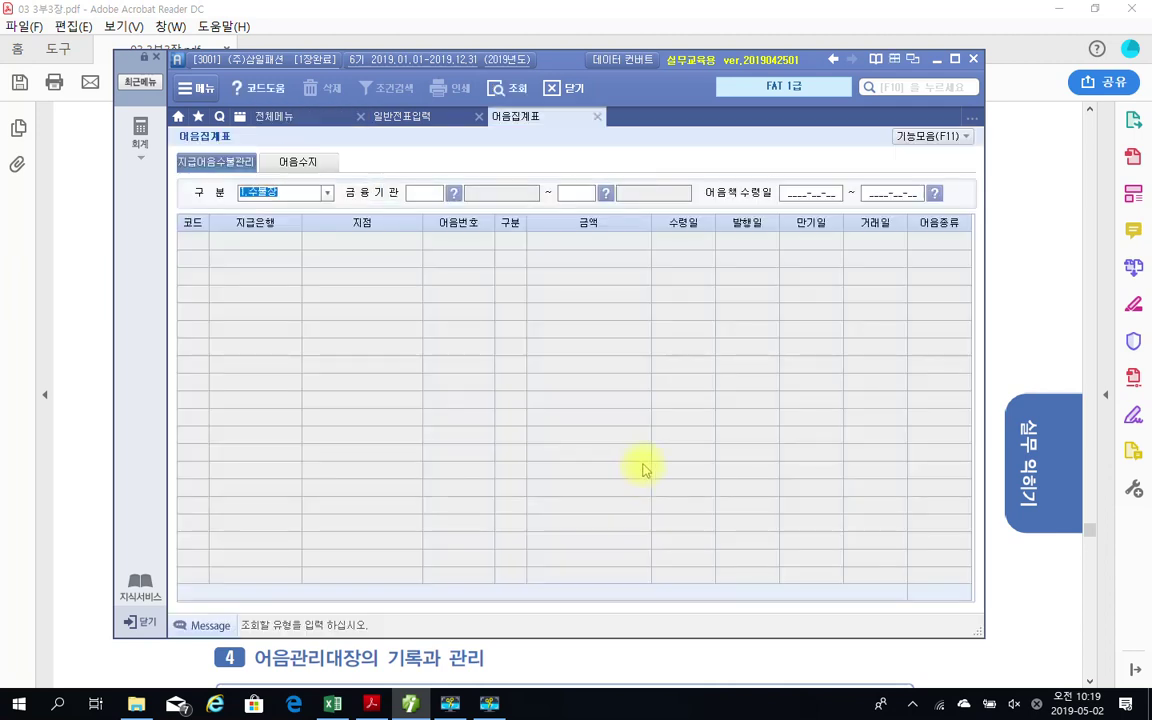
key("Return")
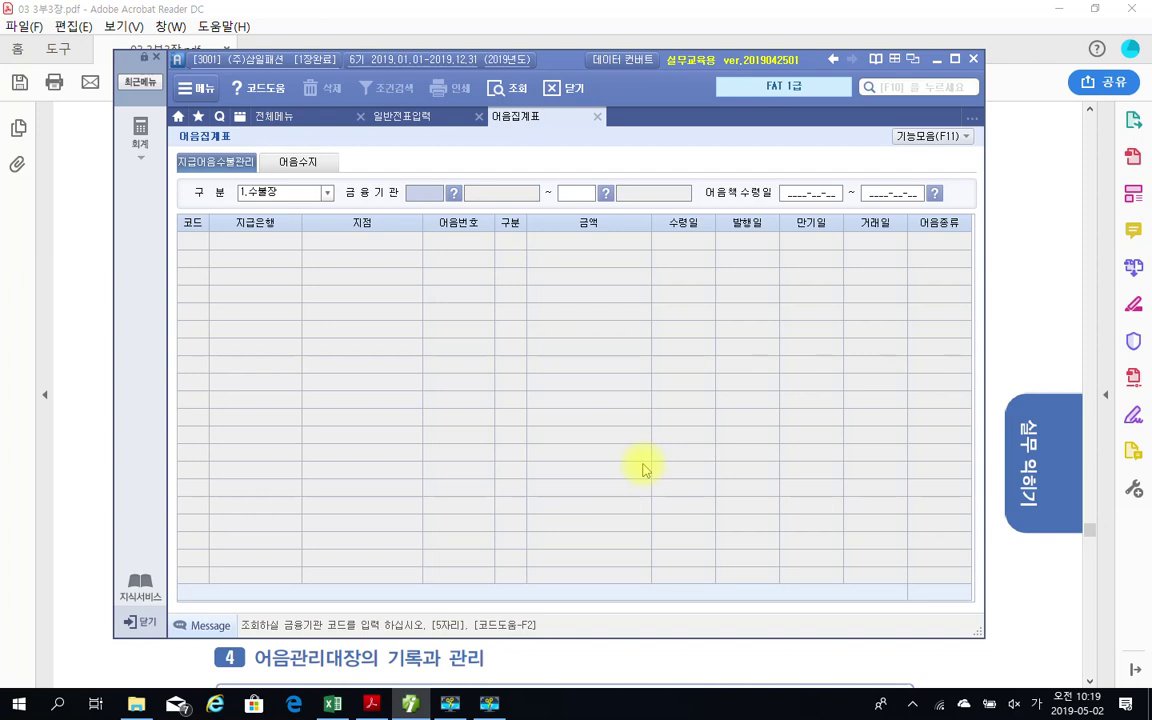
key("Return")
key("Return")
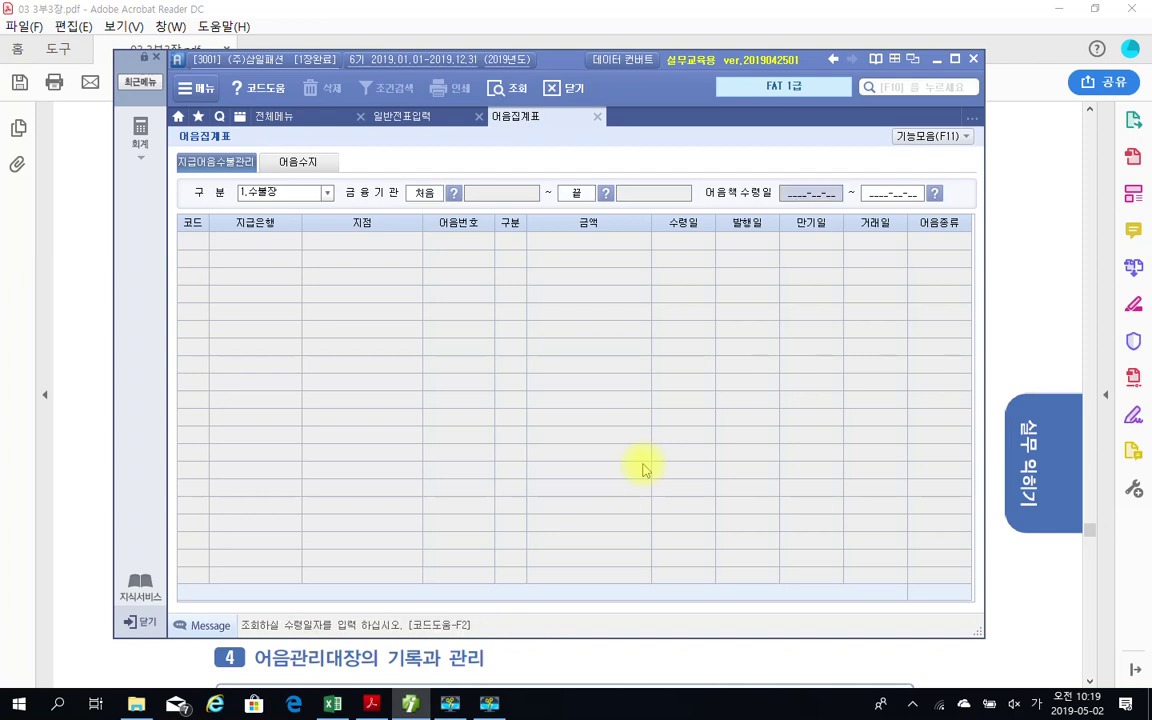
key("Return")
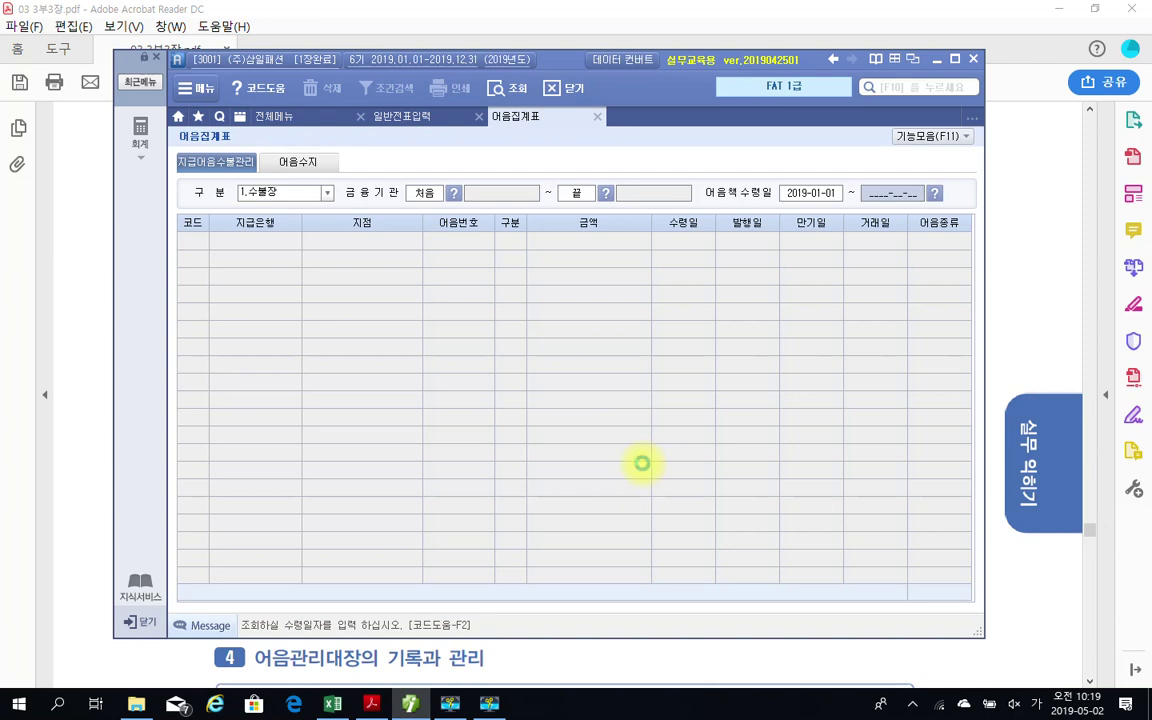
key("Return")
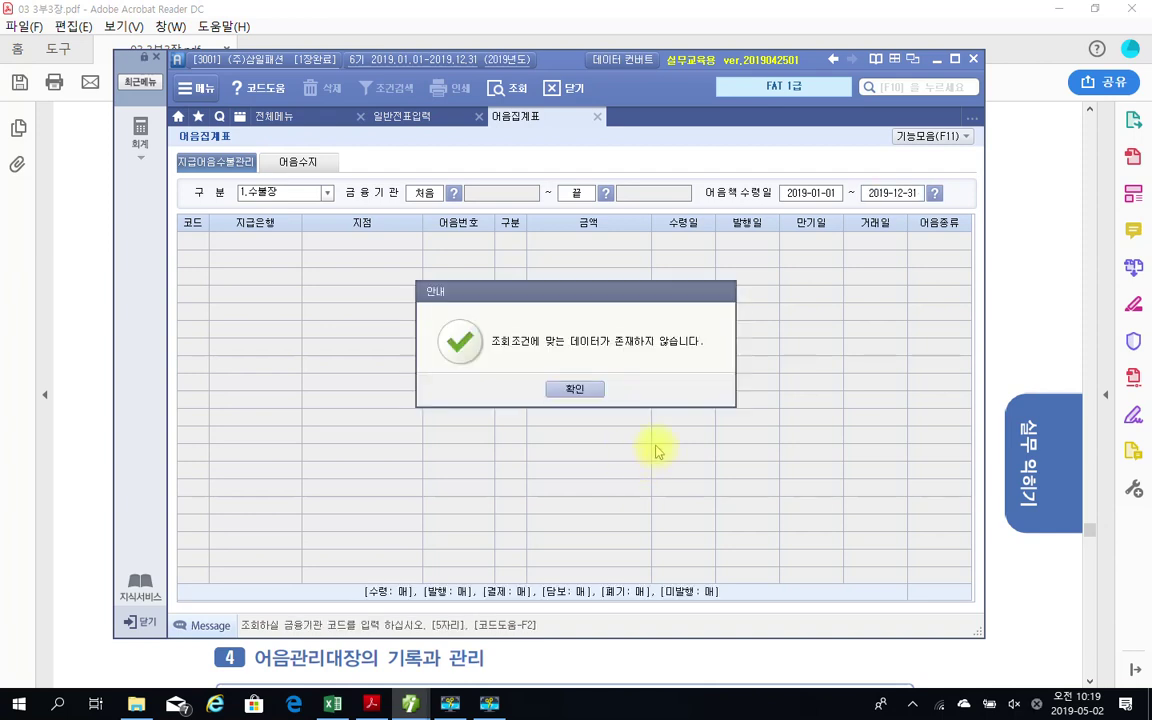
left_click(566, 389)
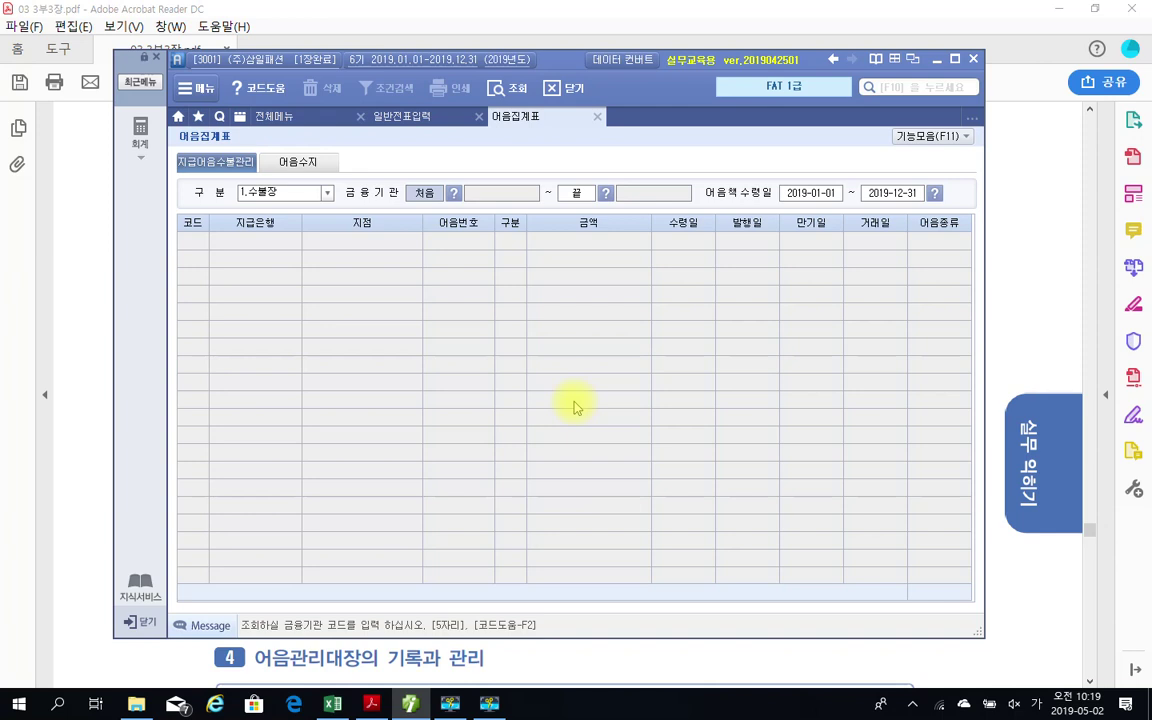
- Rerun the 수불장 query with the same conditions and close the 어음집계표
key("Return")
key("Return")
key("Return")
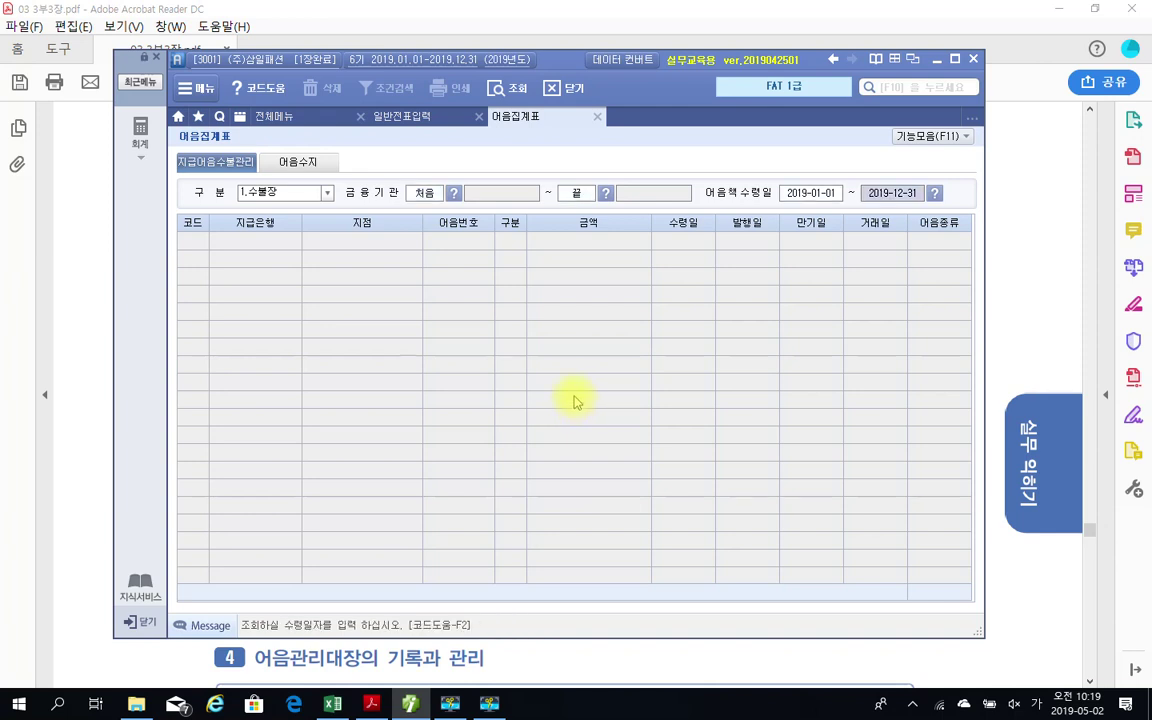
key("Return")
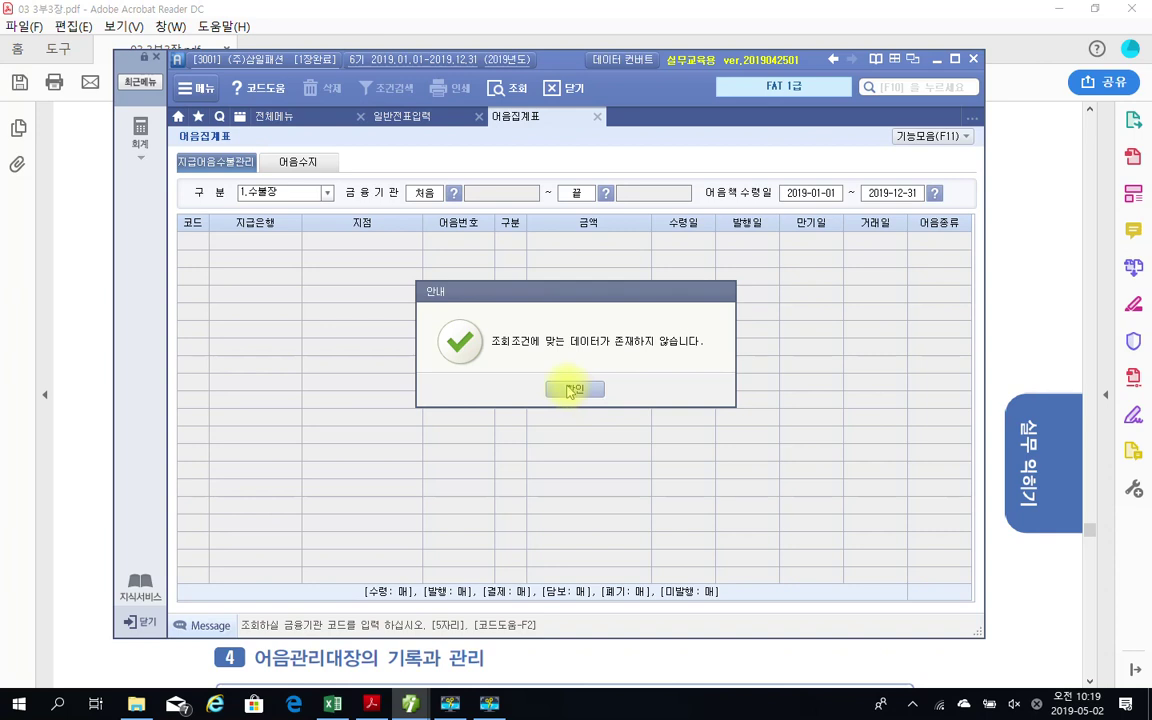
left_click(572, 389)
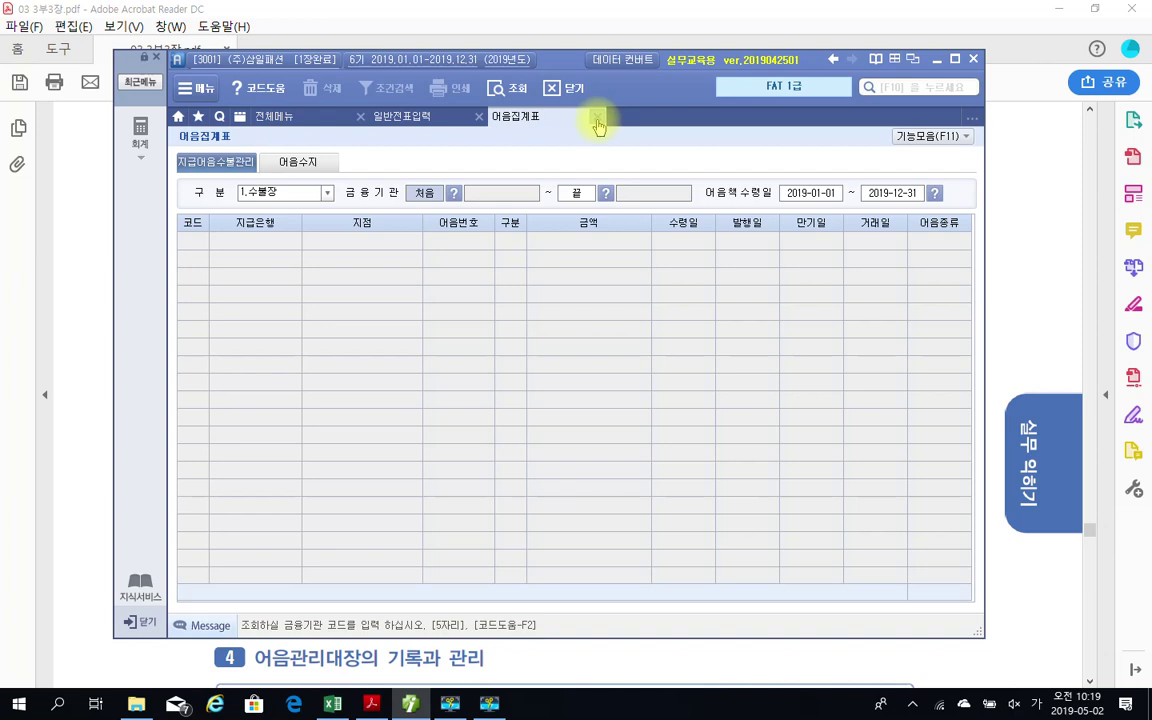
left_click(597, 122)
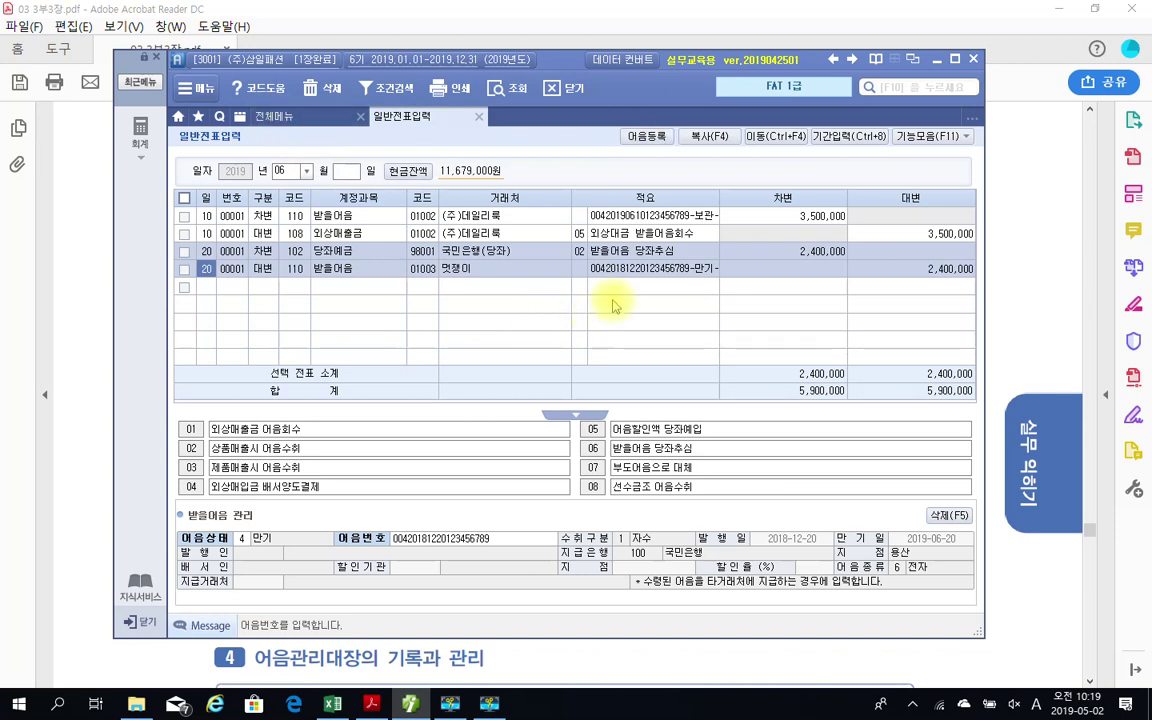
- Reopen 어음책등록 and set the 수령일 to 2019-06-30, the 어음종류 to 4.전자 and the 금융기관 to 98001 국민은행(당좌)
left_click(648, 137)
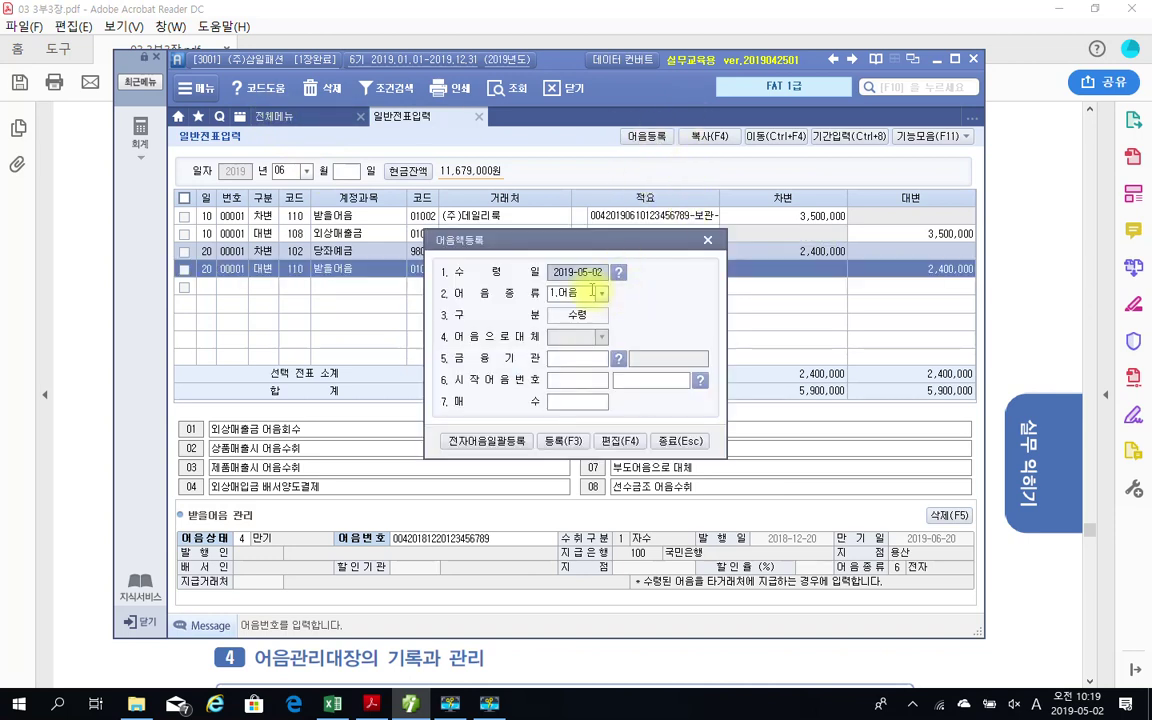
type("2019")
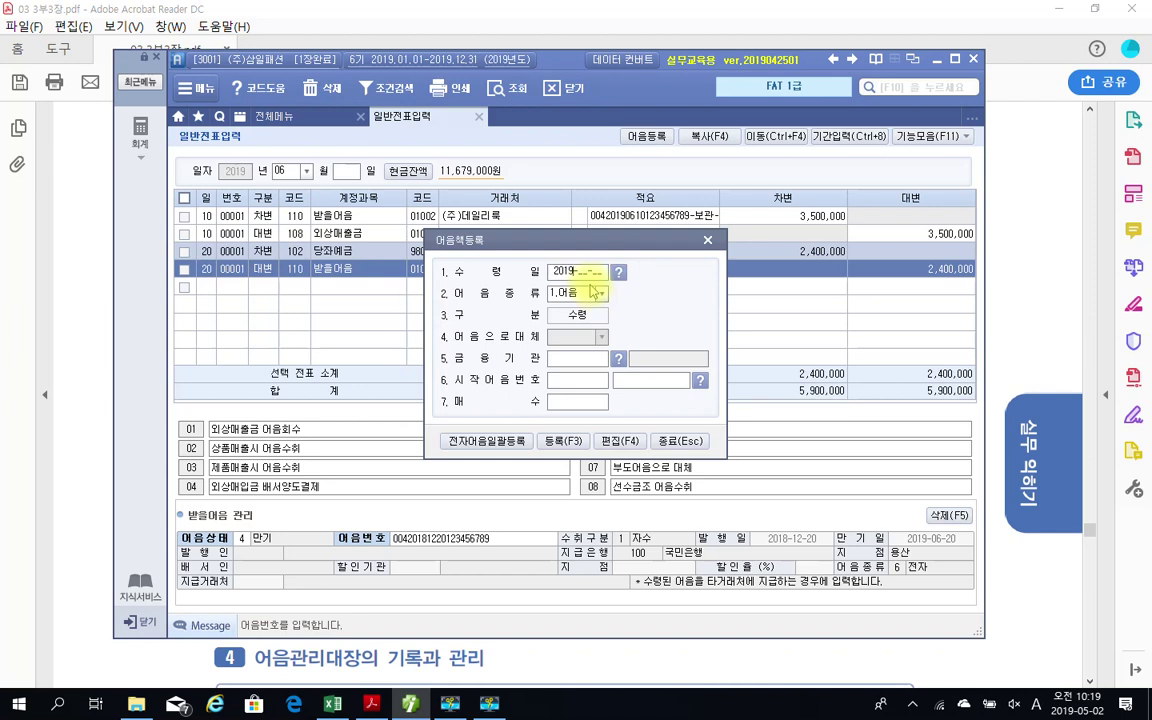
type("0630")
key("Return")
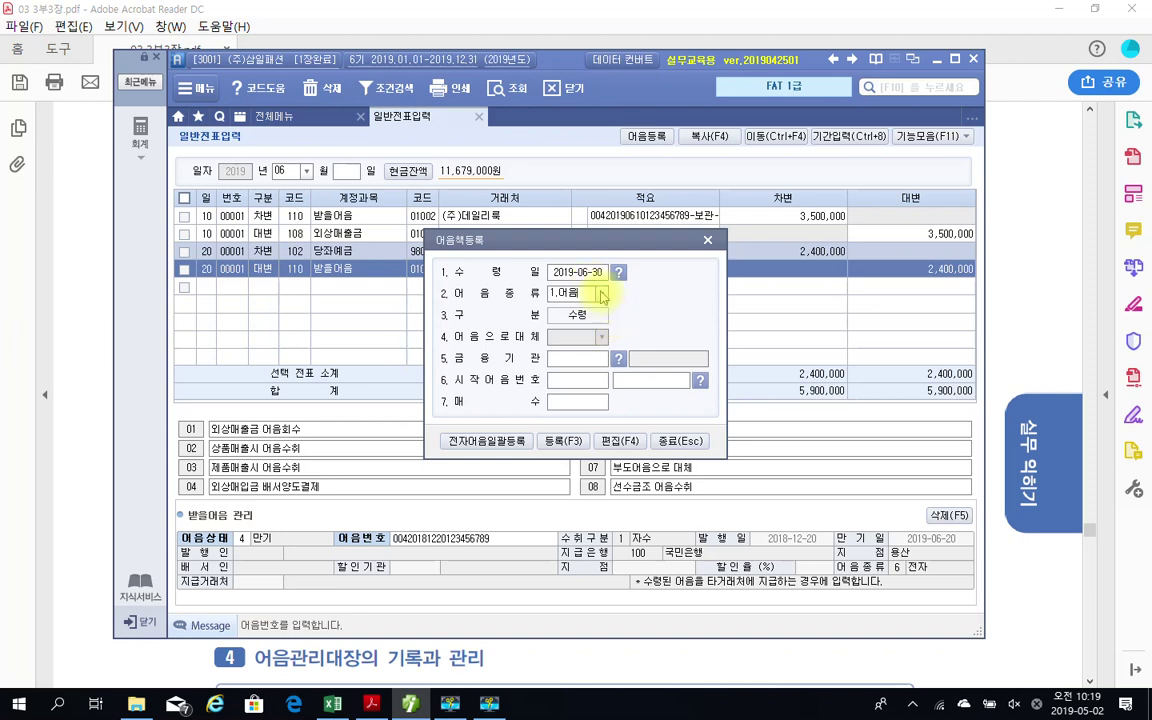
left_click(601, 294)
left_click(587, 344)
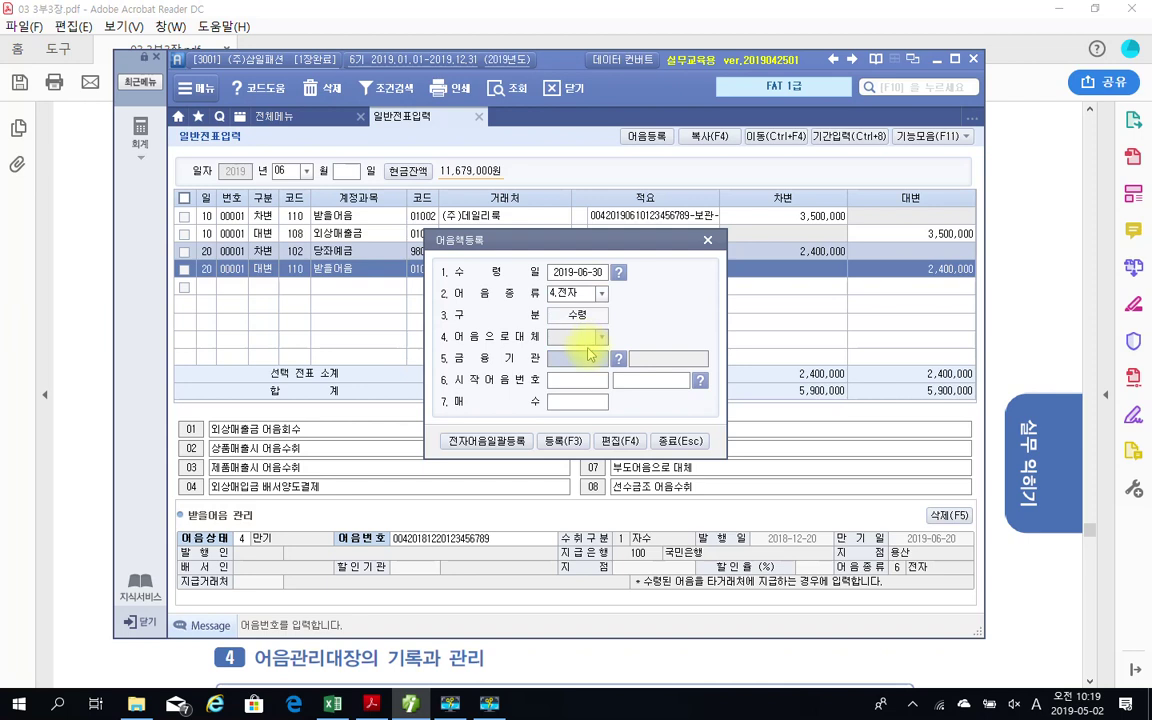
left_click(619, 360)
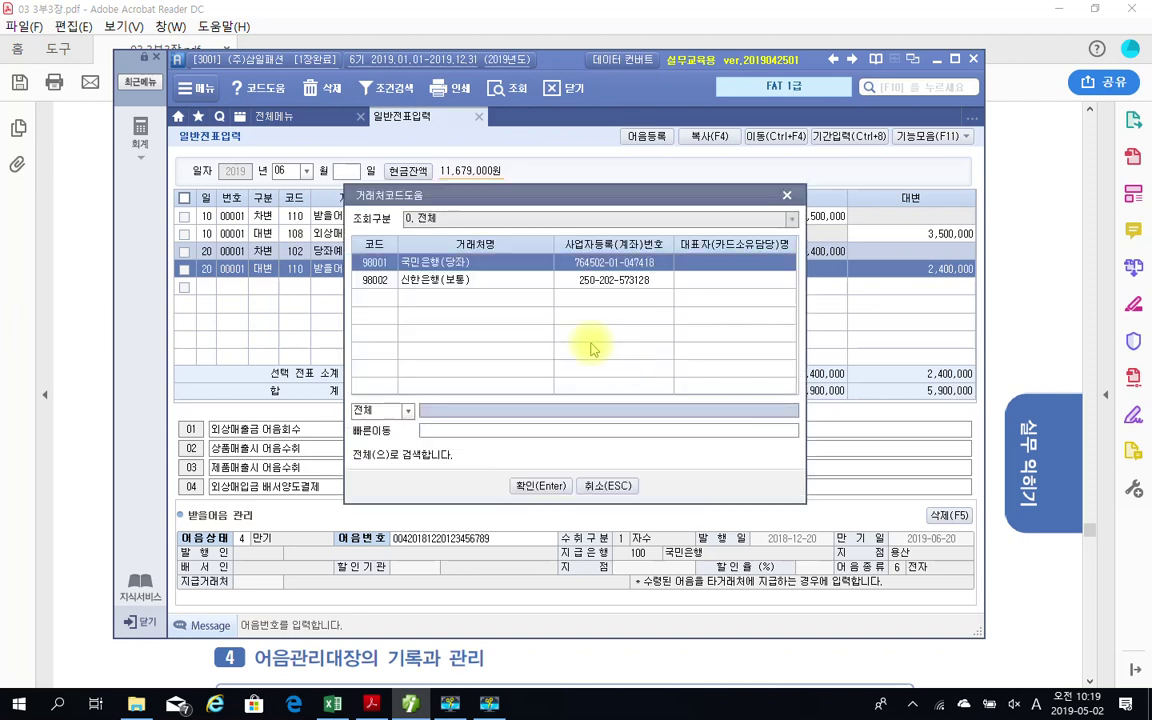
left_click(541, 482)
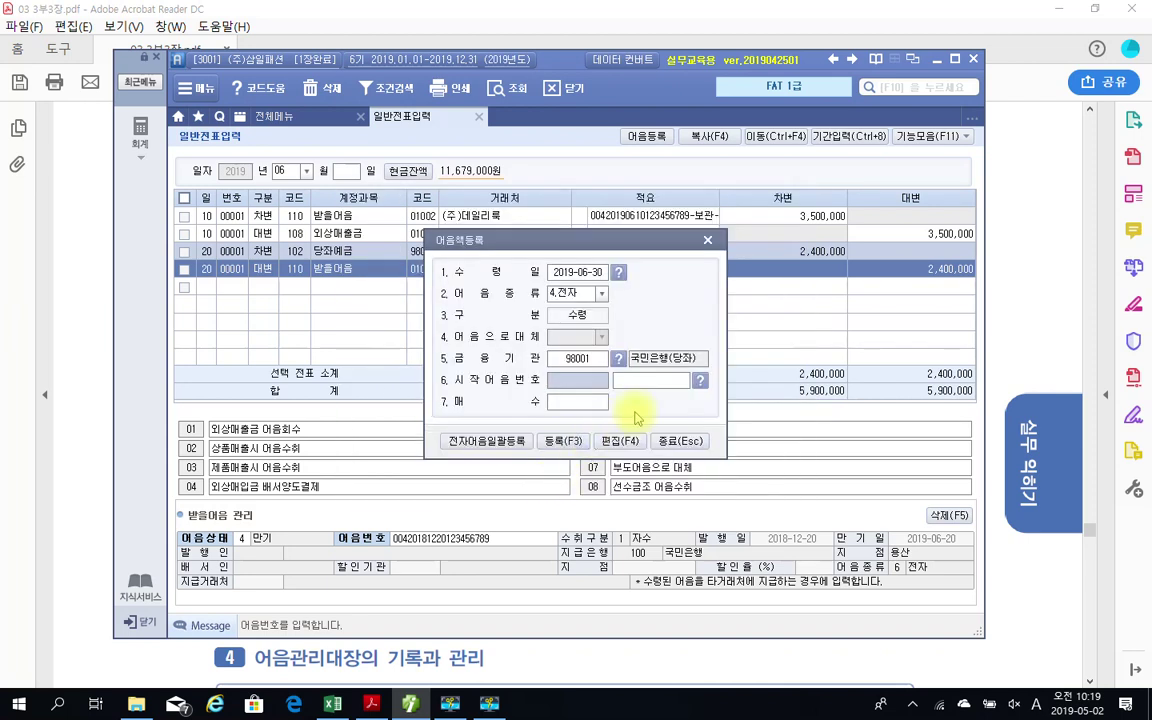
left_click(686, 380)
type("0042")
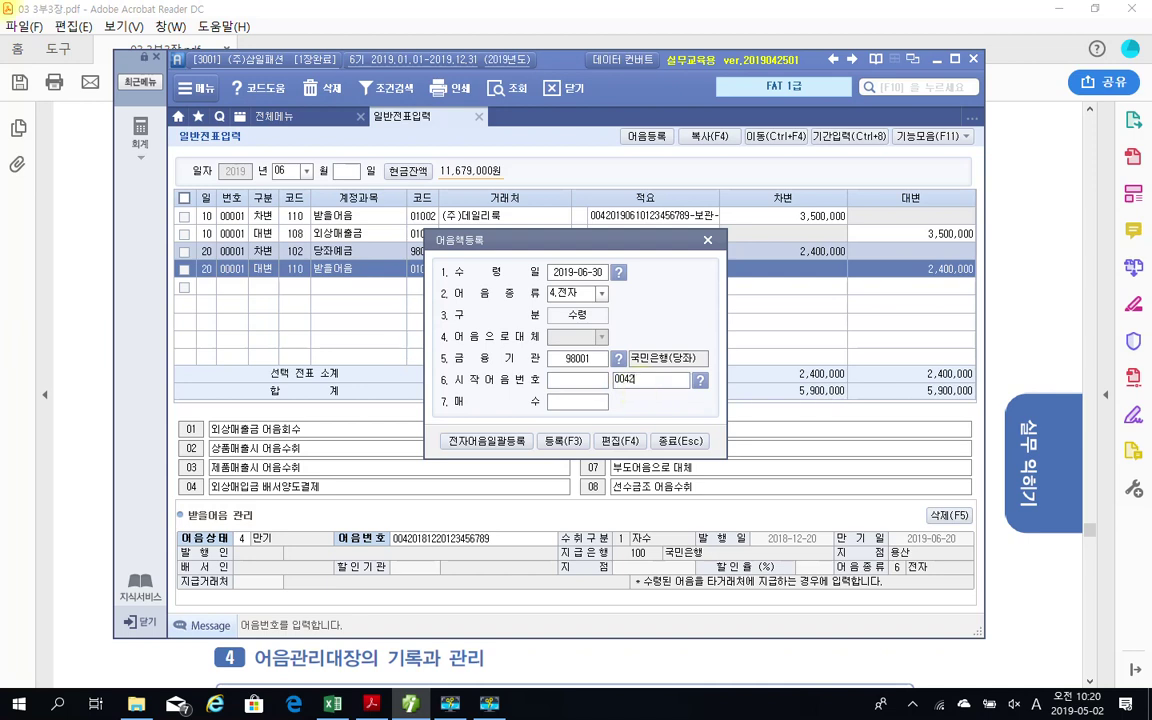
type("0190630123456789")
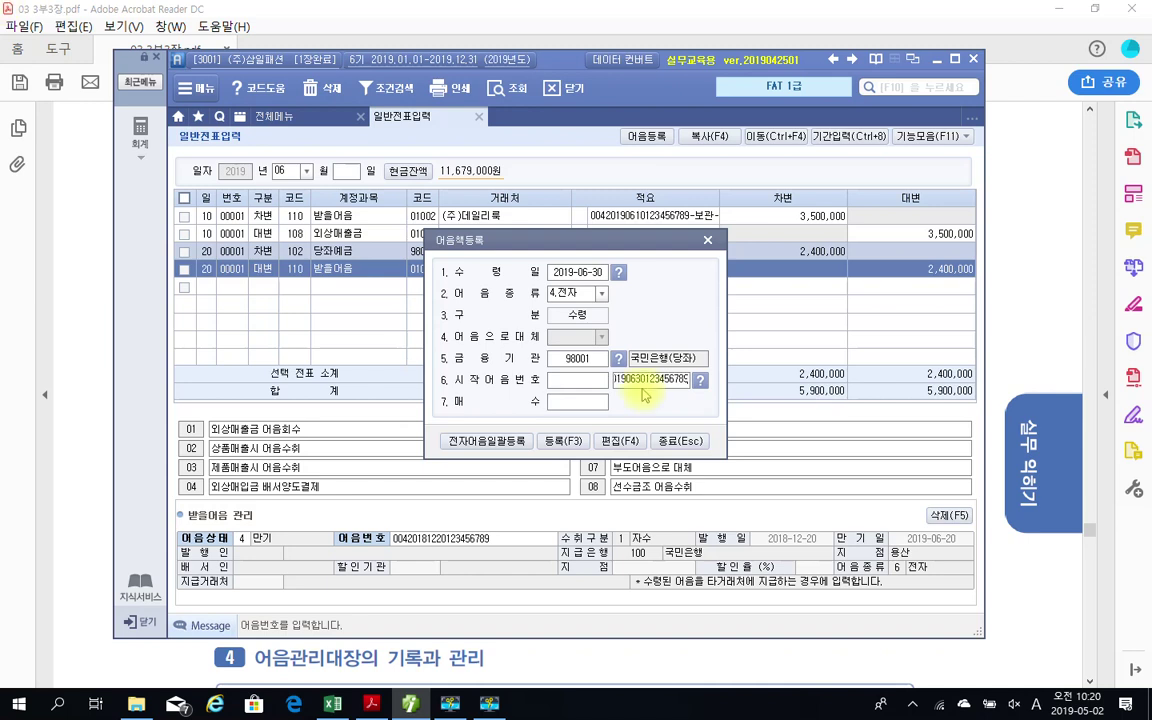
key("Return")
type("1")
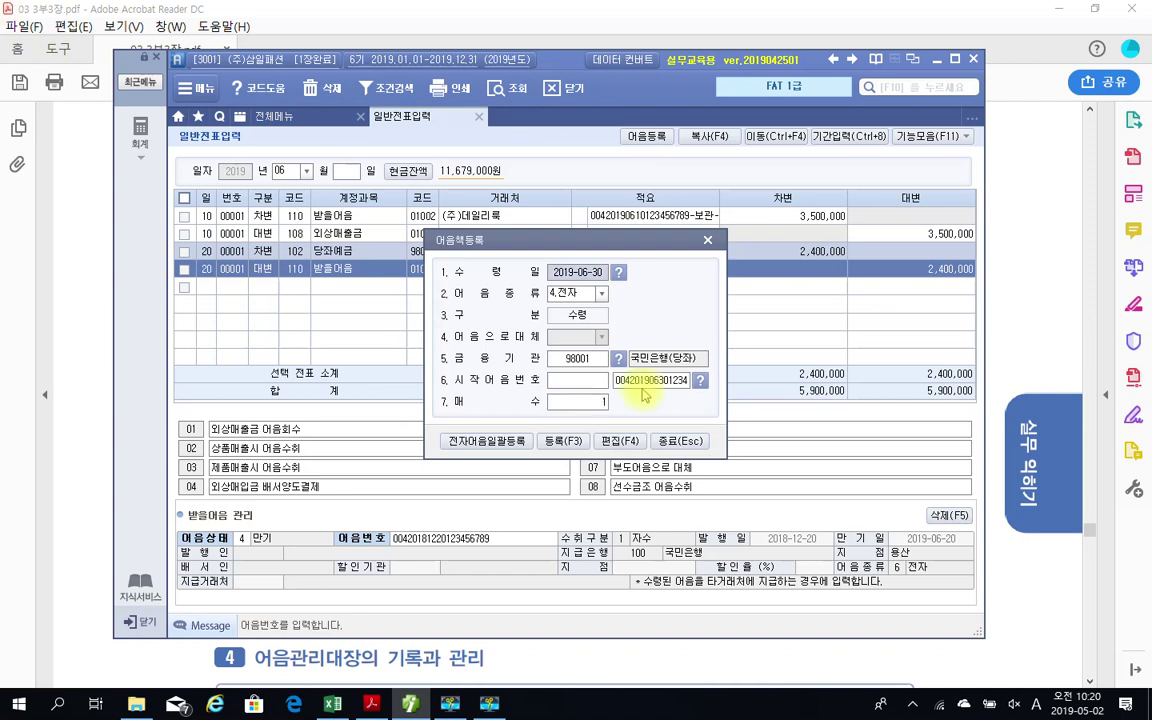
left_click(556, 441)
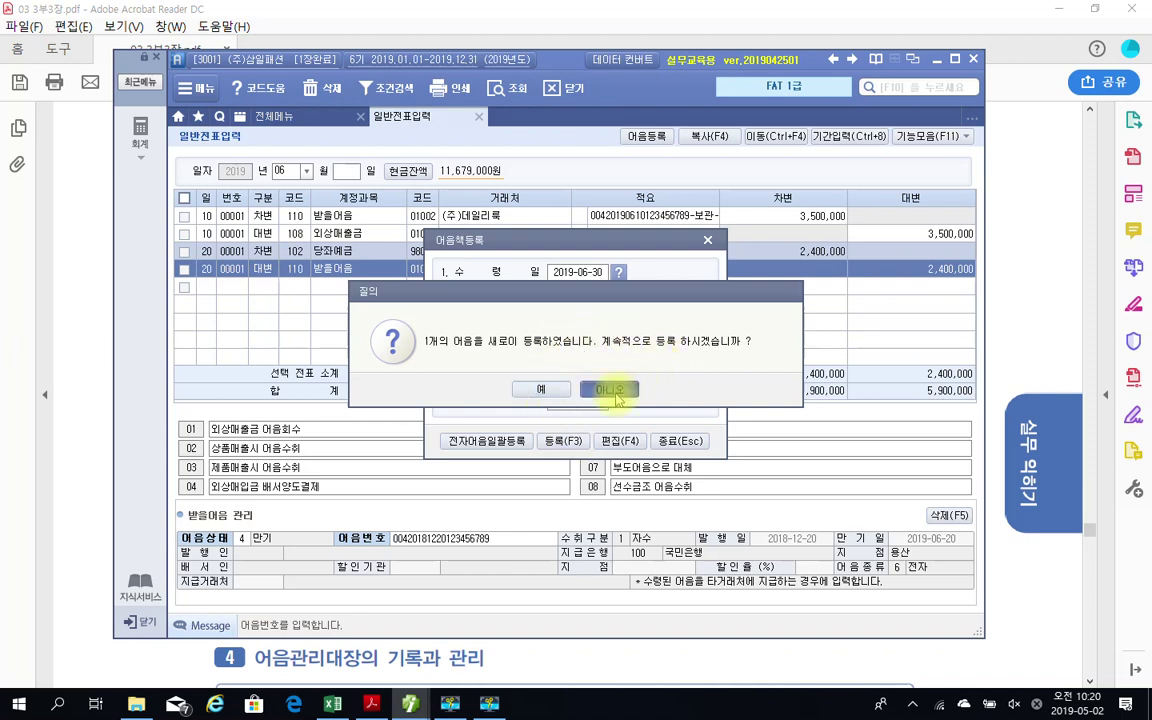
left_click(612, 392)
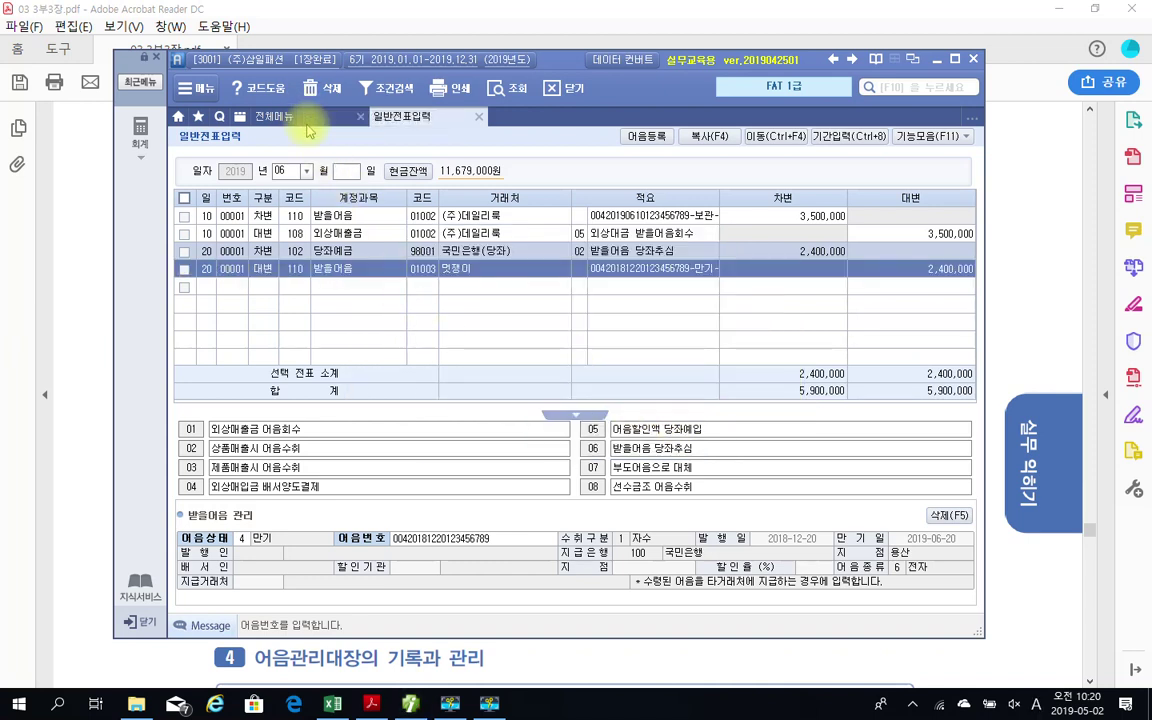
- Check the registered note in the 어음집계표 수불장 for all institutions from 2019-01-01 to 2019-12-31, and return to 일반전표입력
left_click(279, 117)
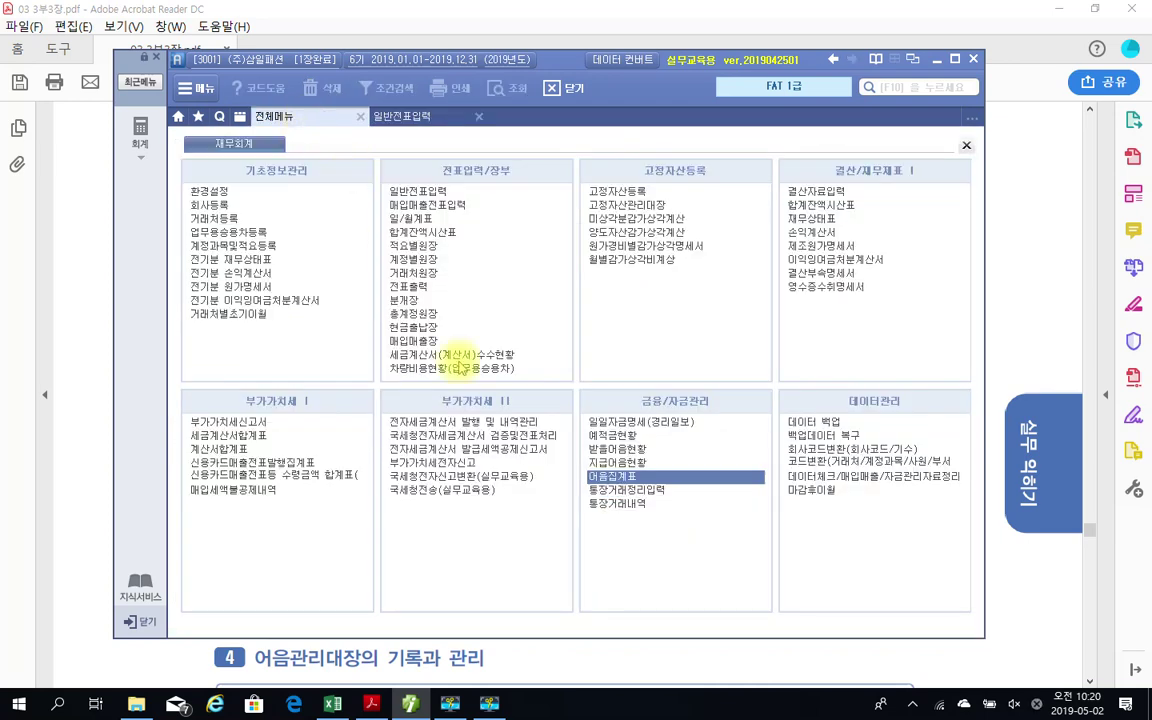
left_click(597, 476)
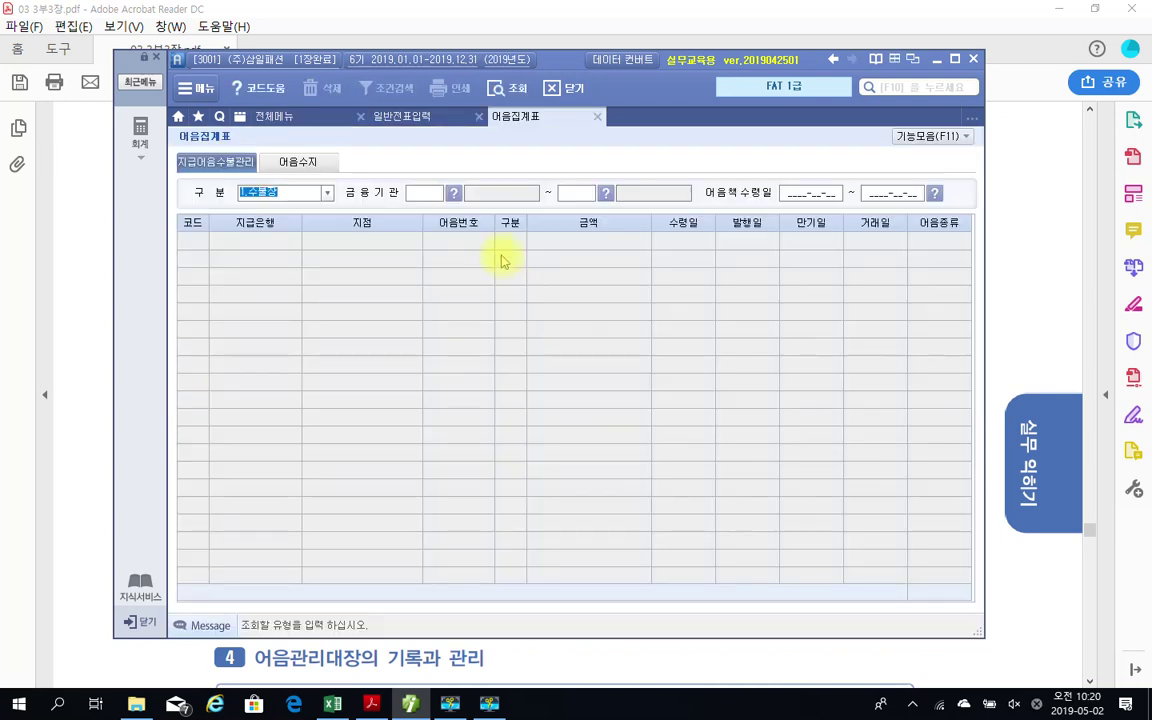
key("Return")
key("Return")
key("Return")
key("Return")
key("Return")
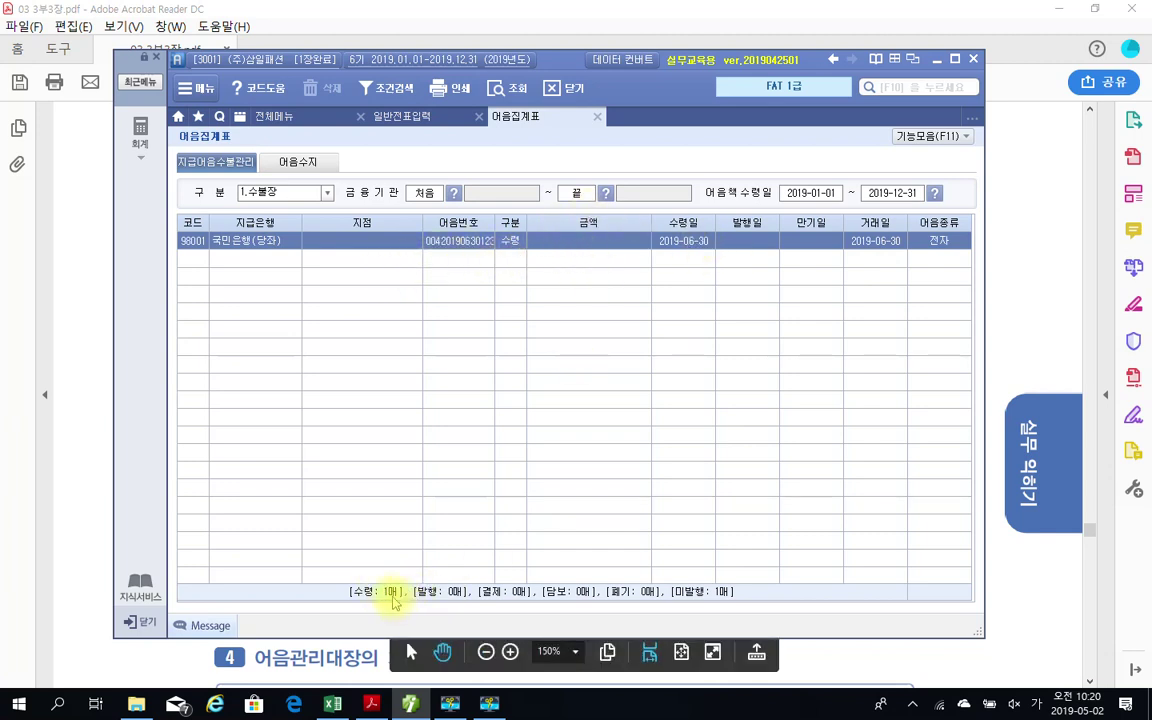
left_click(596, 118)
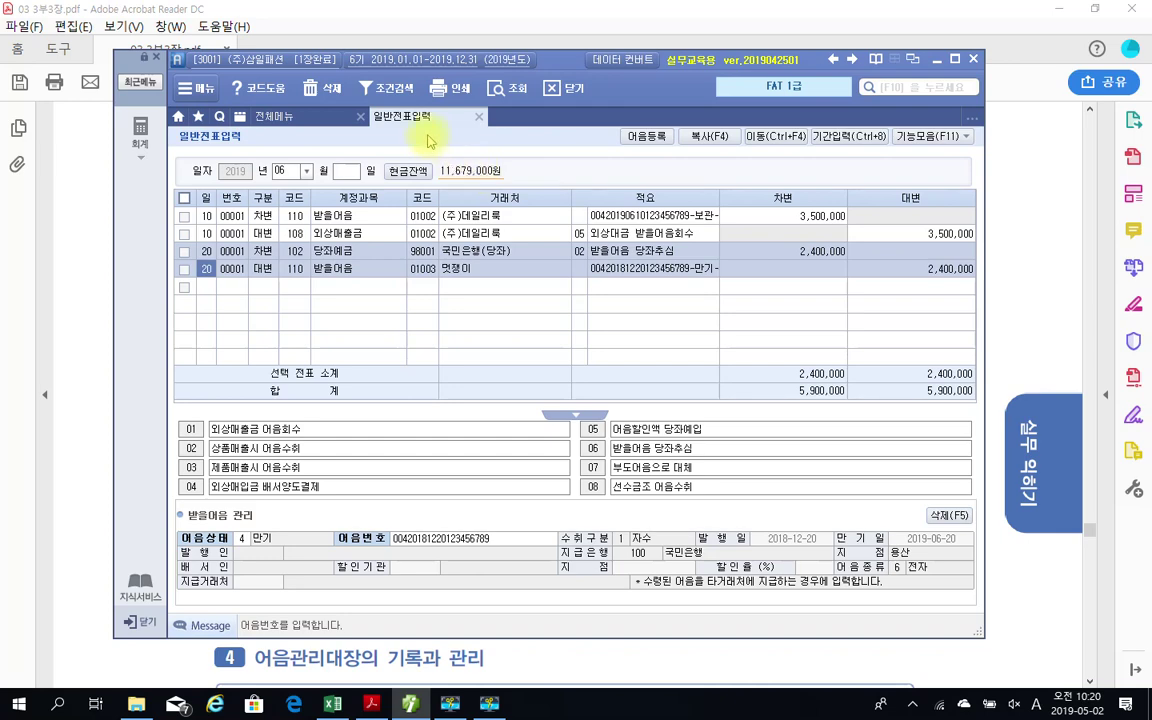
- Query the 어음집계표 수불장 for all institutions from 2019-01-01 to 2019-12-31, check the 수령 count, and close the report
left_click(268, 115)
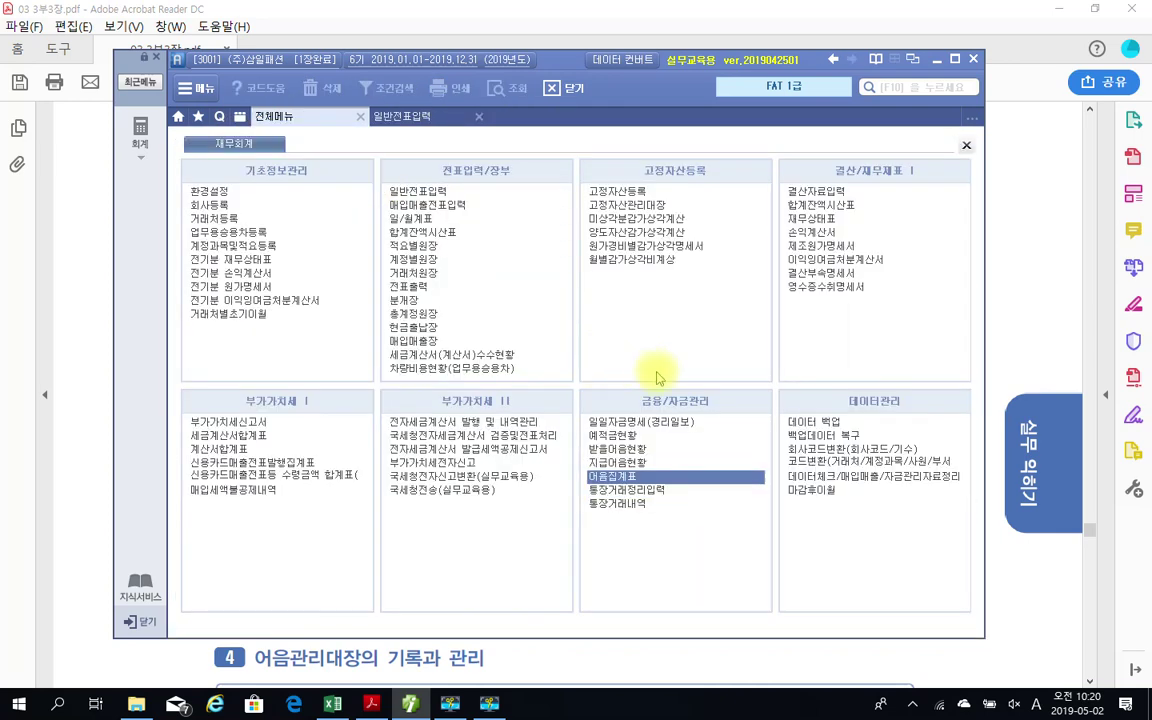
left_click(634, 479)
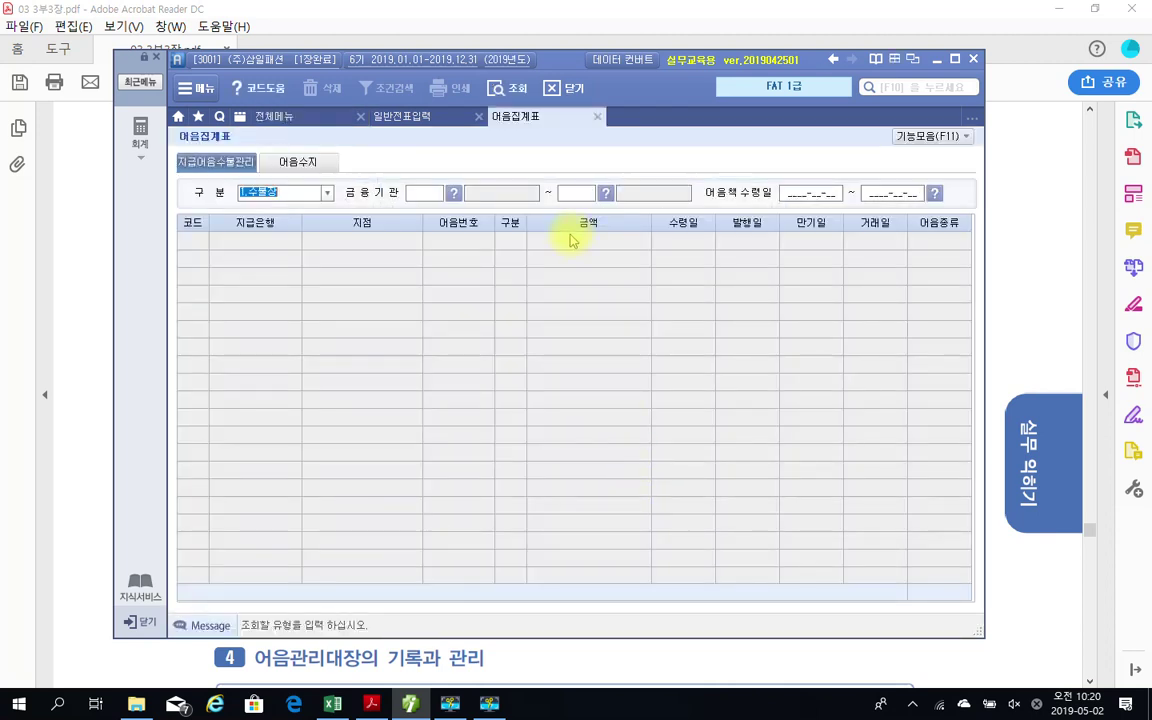
key("Return")
key("Return")
key("Return")
key("Return")
key("Return")
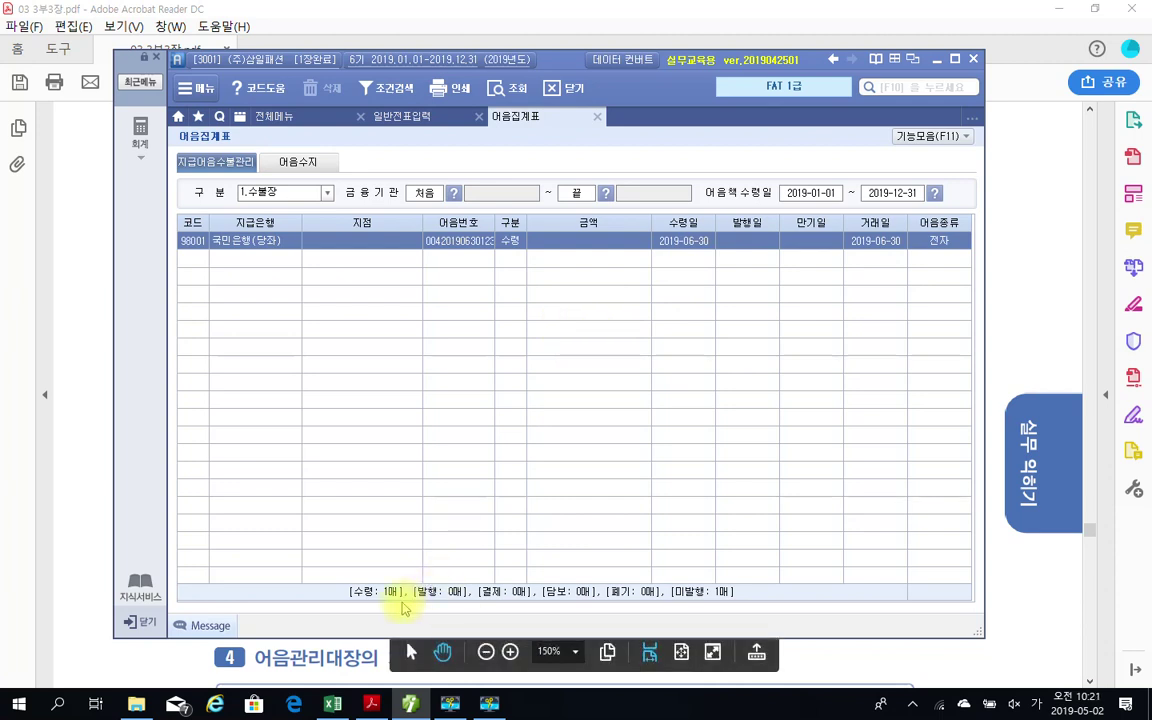
mouse_move(337, 568)
left_mouse_down()
mouse_move(398, 622)
mouse_move(425, 625)
left_mouse_up()
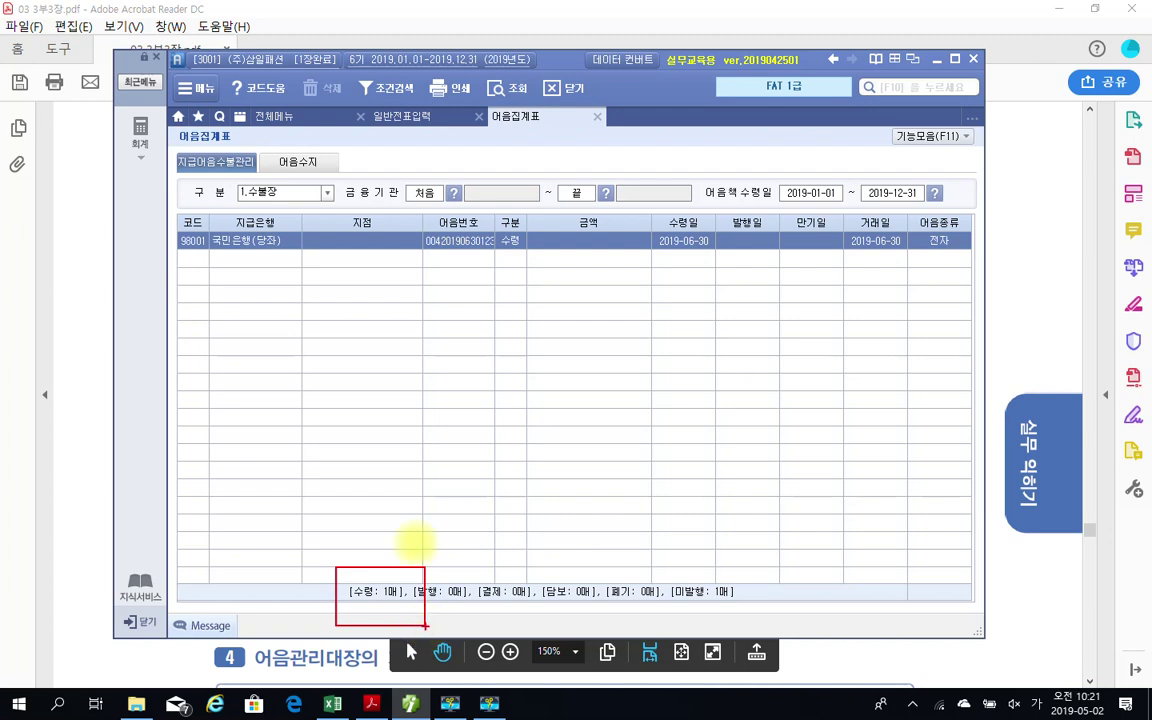
left_click(597, 118)
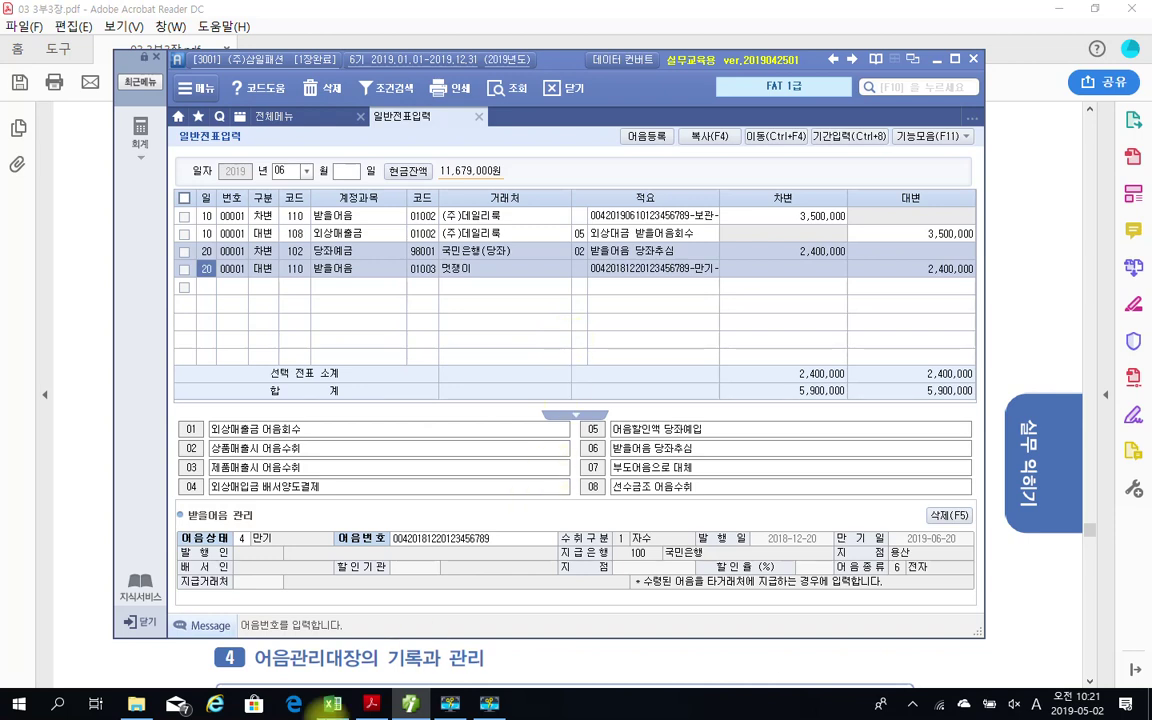
- Switch to the textbook PDF, read 수행 3 of 전자어음의 발행, and return to 일반전표입력 in Smart A
mouse_move(408, 706)
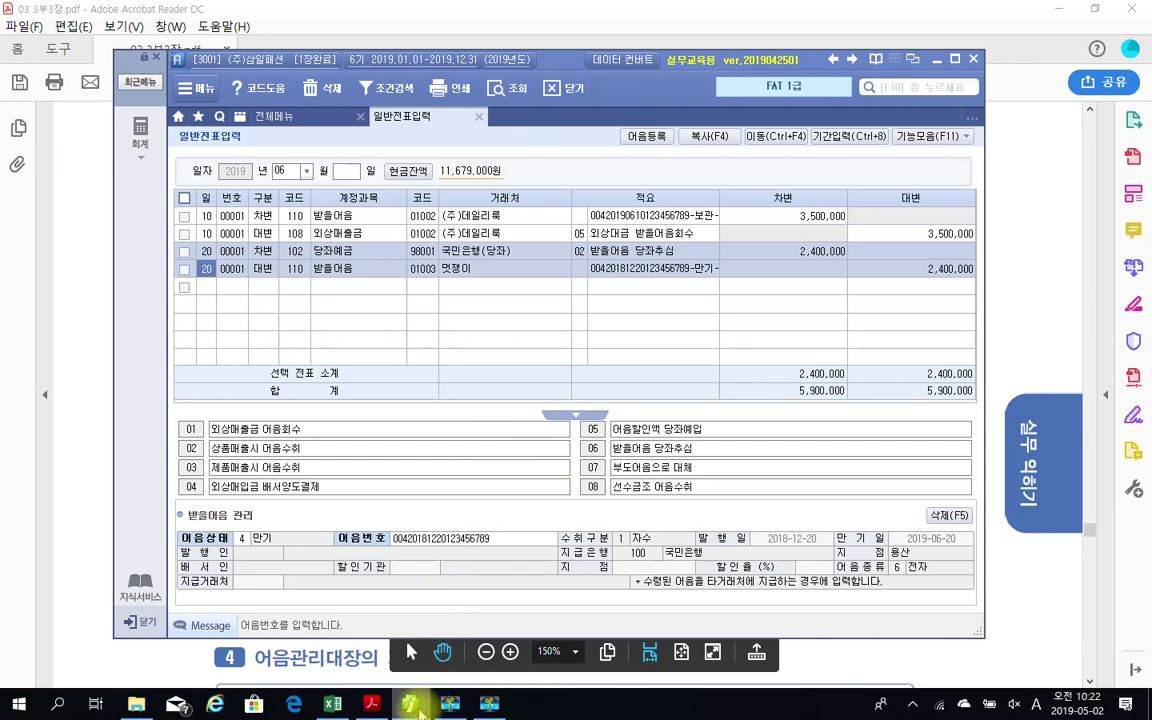
left_click(374, 706)
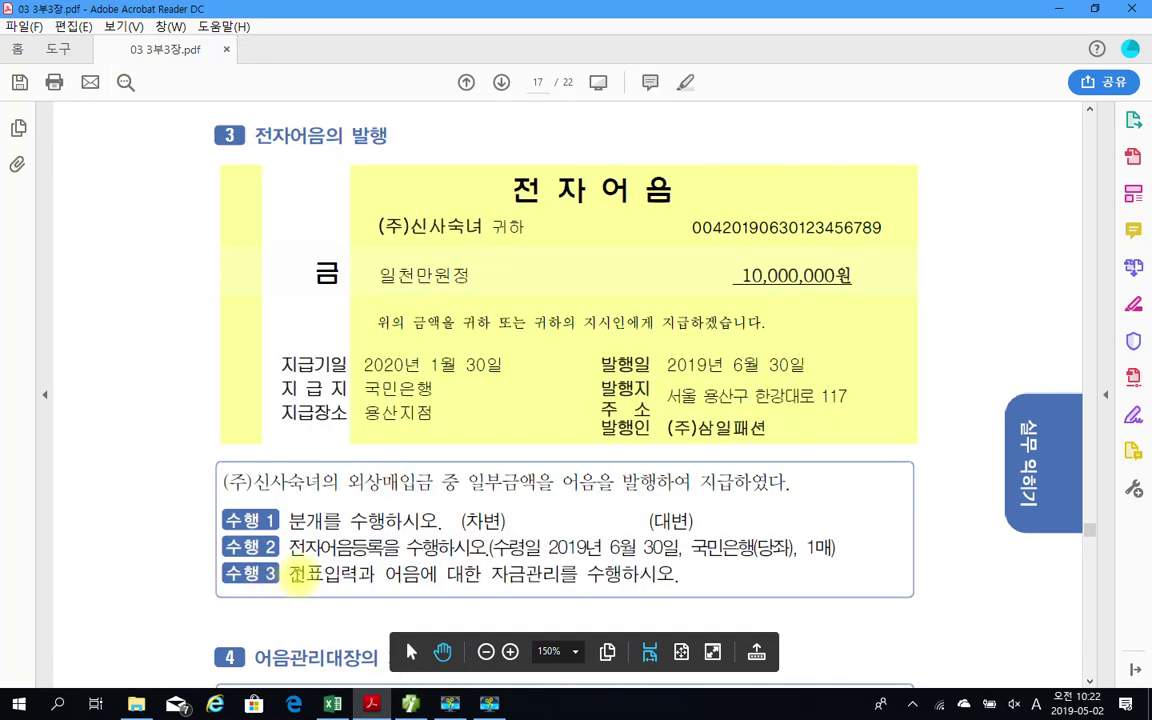
left_click_drag(285, 575, 672, 579)
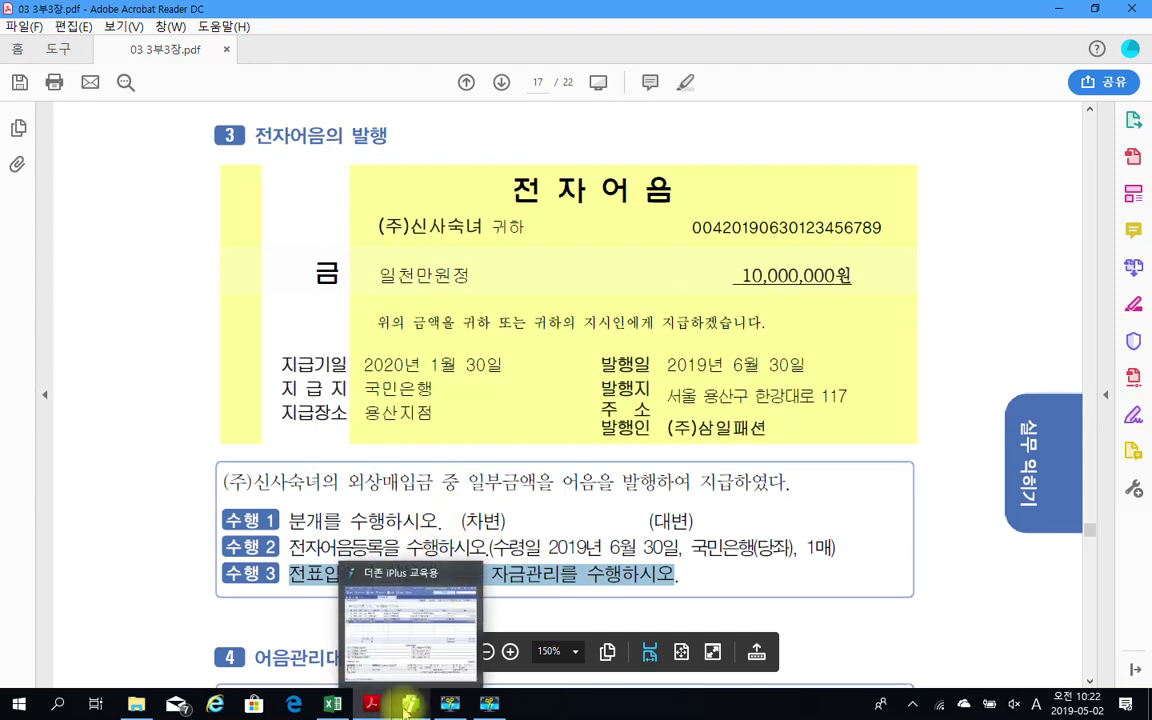
left_click(406, 709)
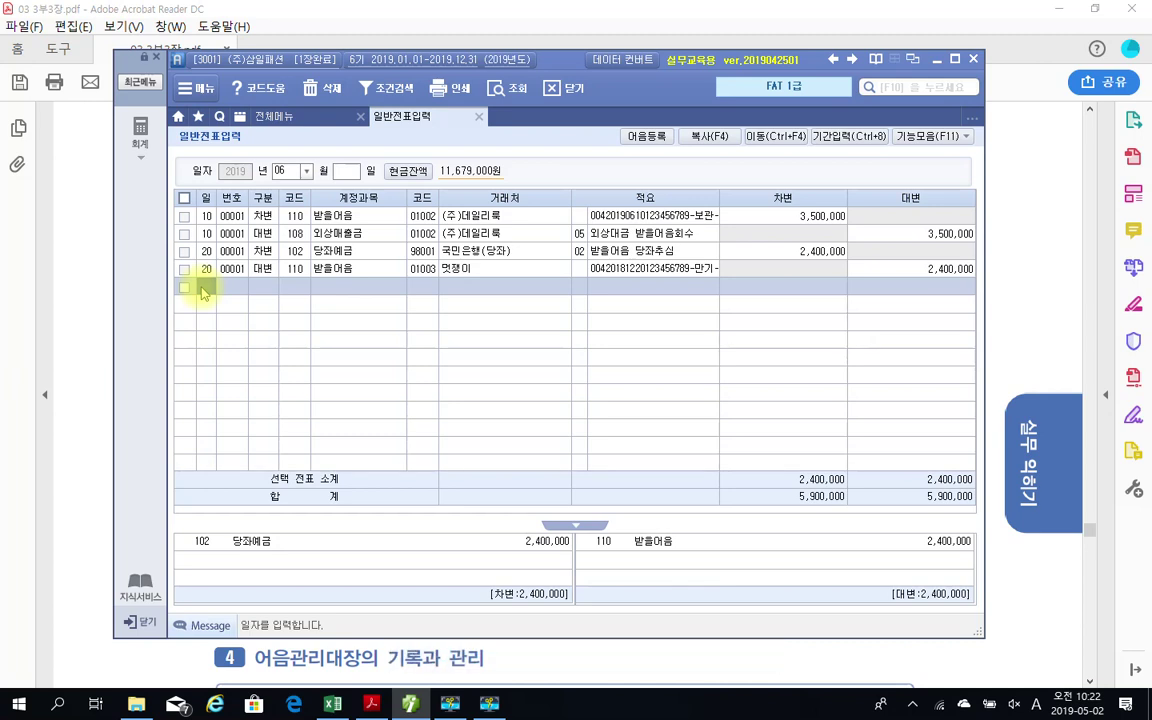
- Enter the June 30 대변 line with account 252 지급어음, 거래처 01004 (주)신사숙녀 and amount 10,000,000
type("30")
key("Return")
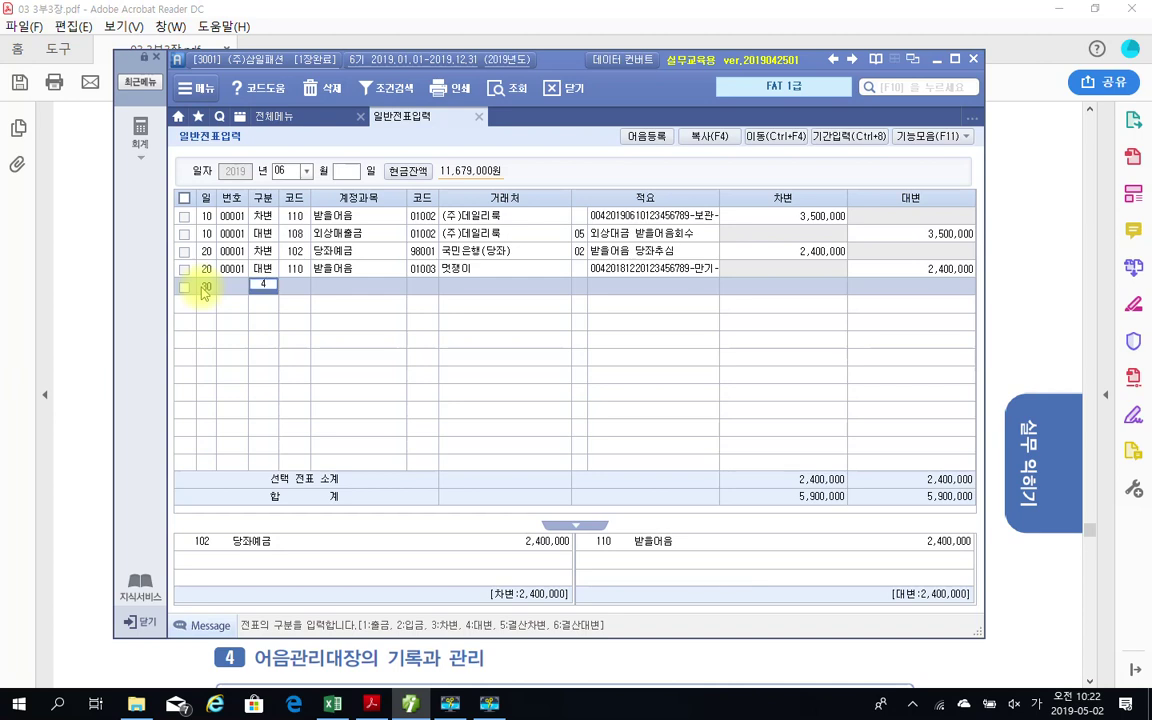
type("4")
key("Return")
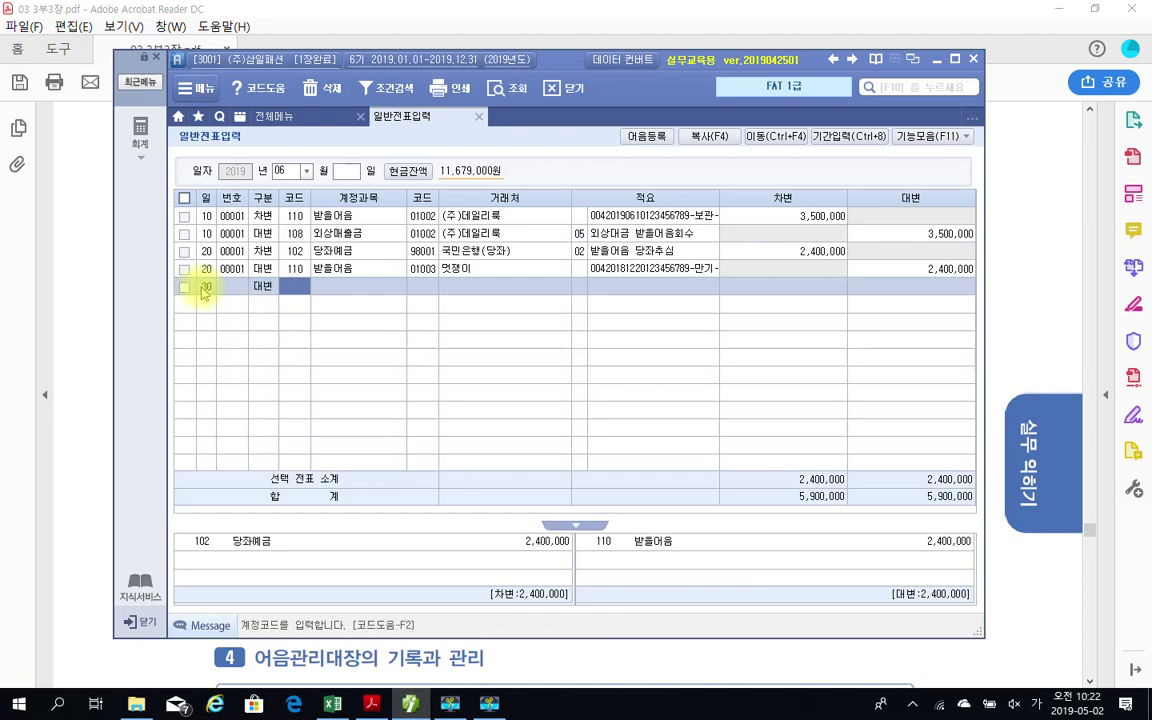
type("252")
key("Return")
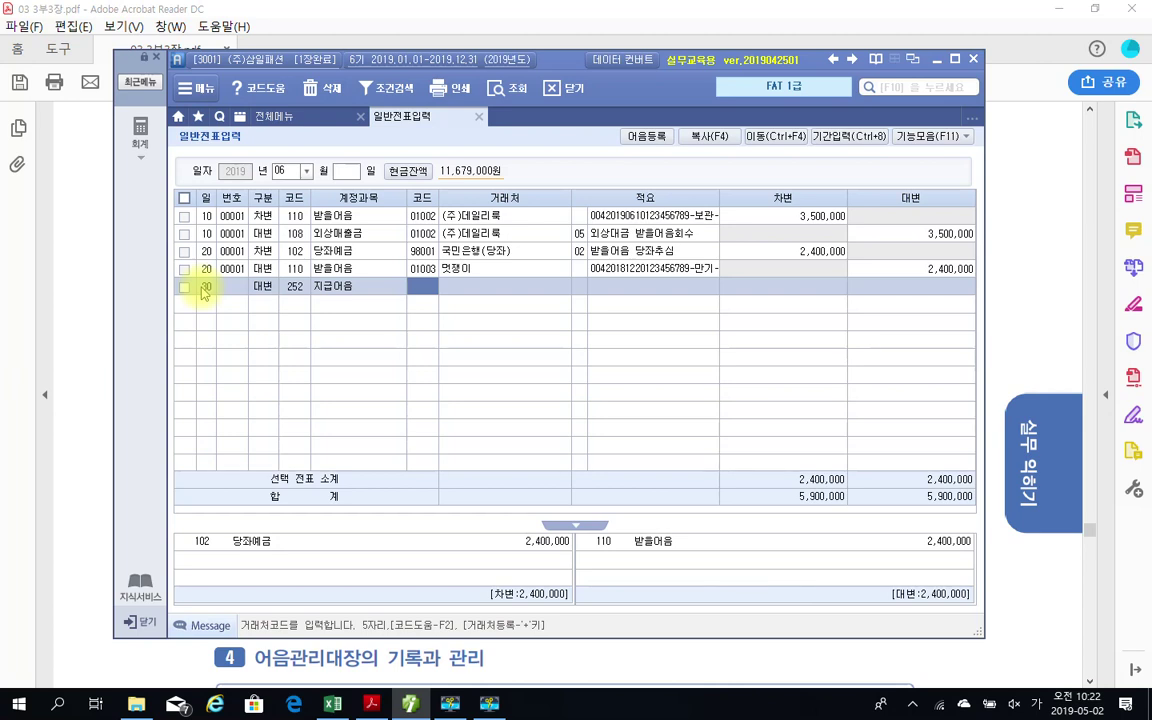
type("신사")
key("Return")
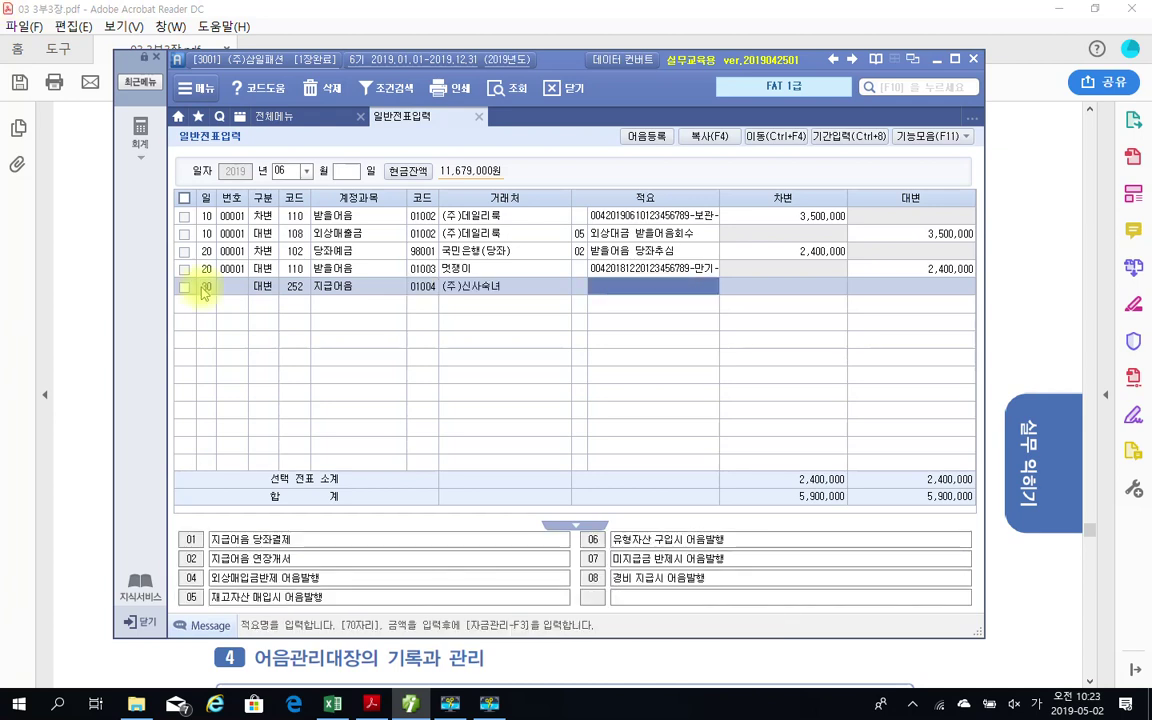
key("Return")
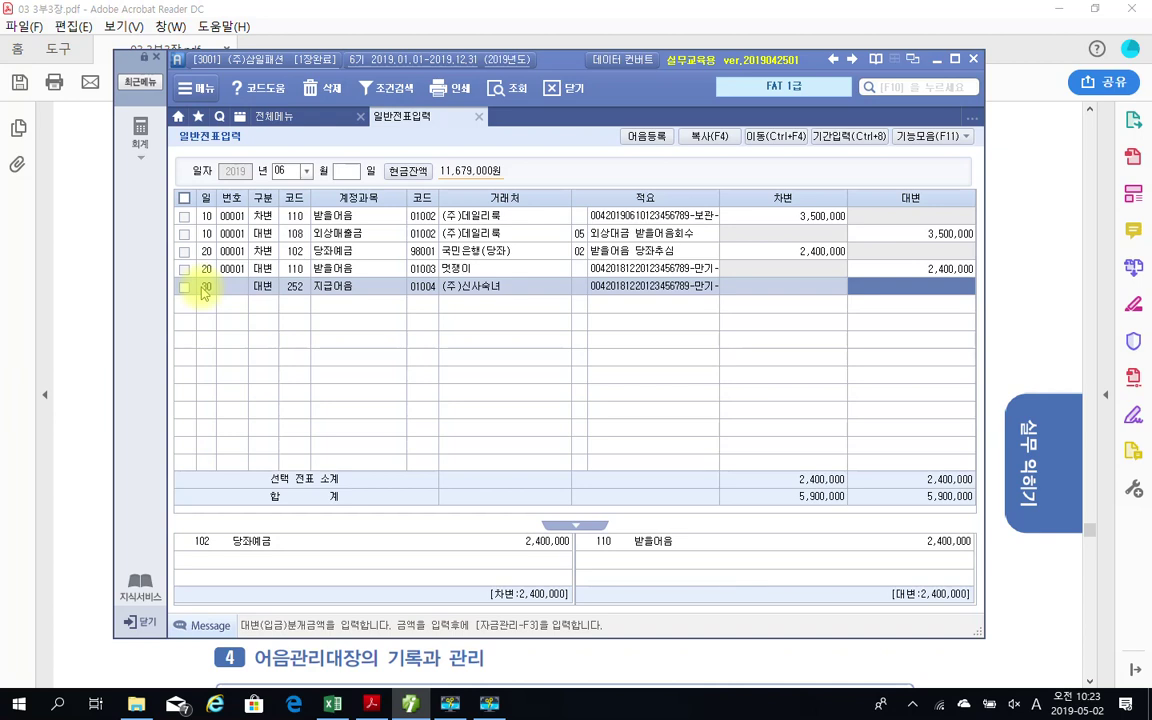
type("10++")
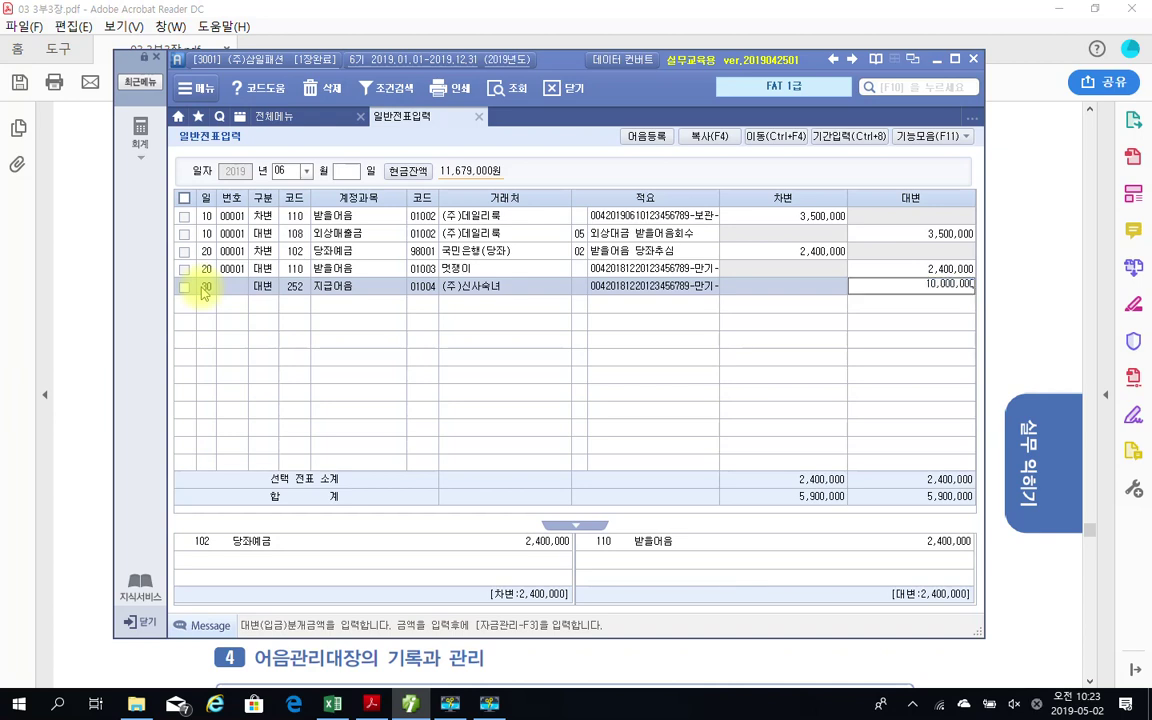
key("Return")
- Enter the June 30 차변 line with account 251 외상매입금, 거래처 01004 (주)신사숙녀, 적요 02 외상매입금반제 어음발행 and amount 10,000,000
type("30")
key("Return")
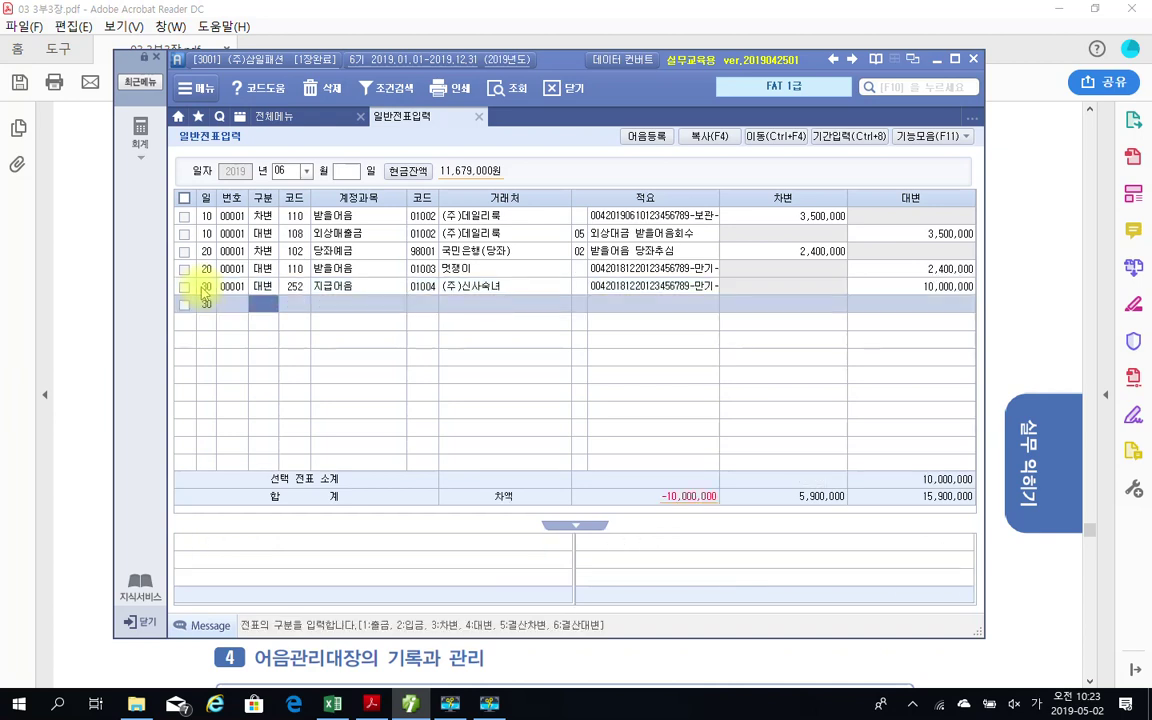
type("3")
key("Return")
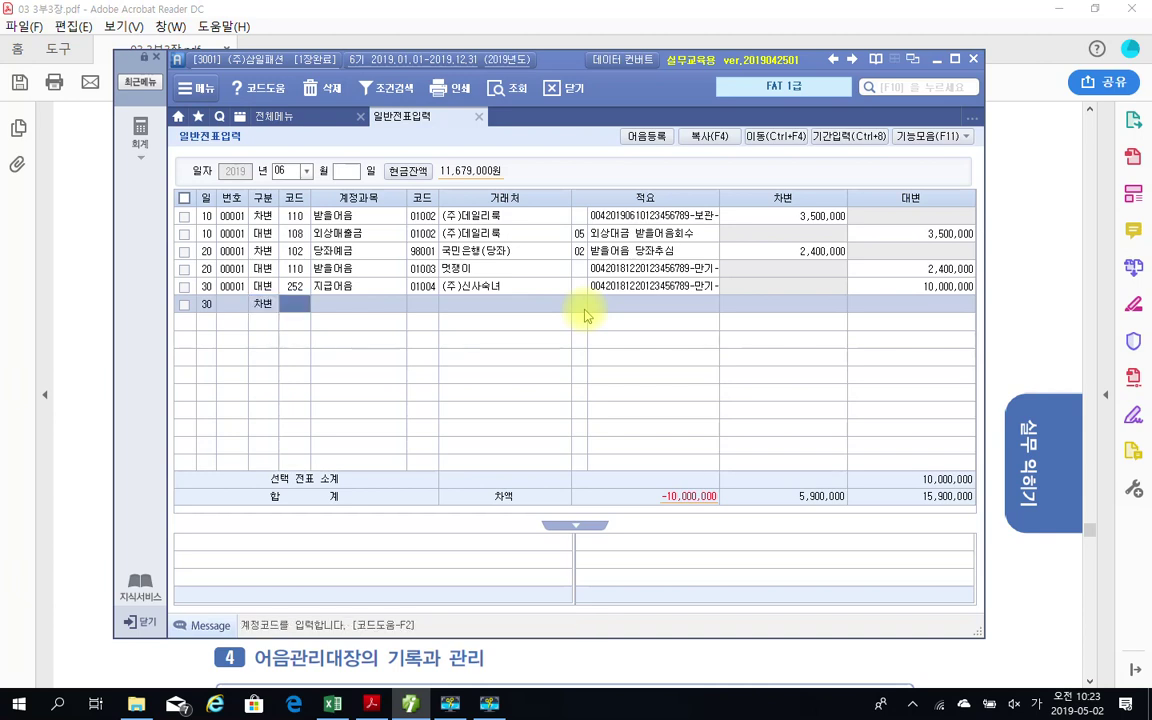
type("251")
key("Return")
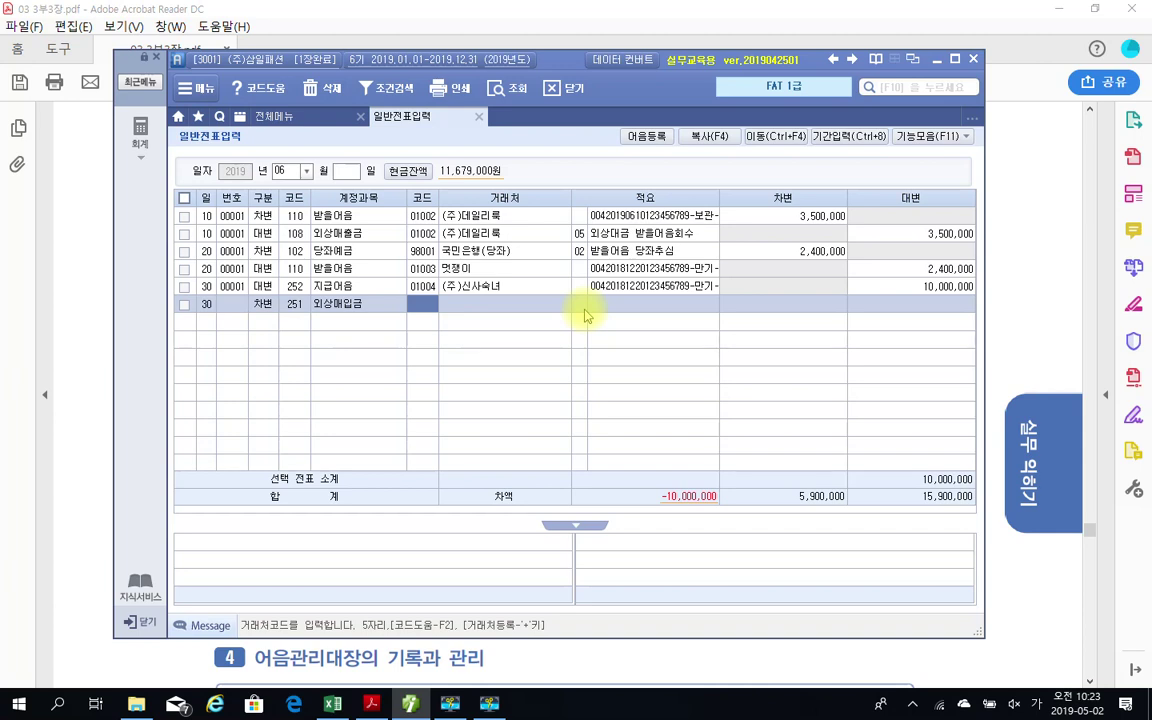
type("1004")
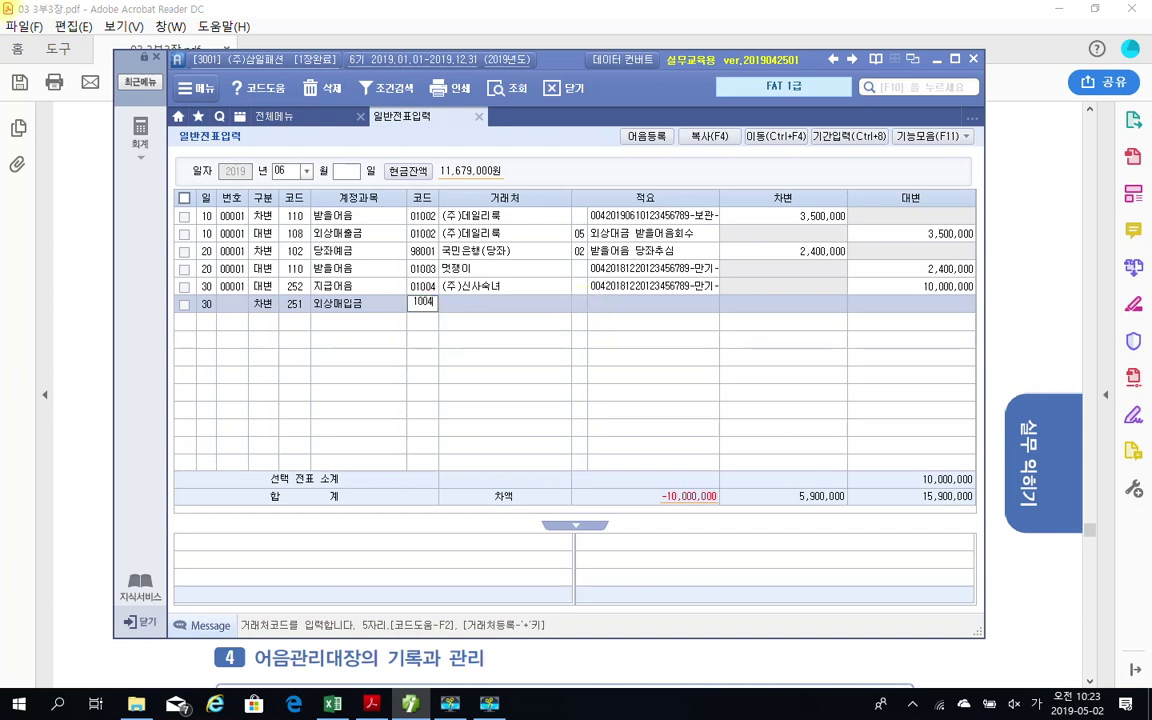
key("Return")
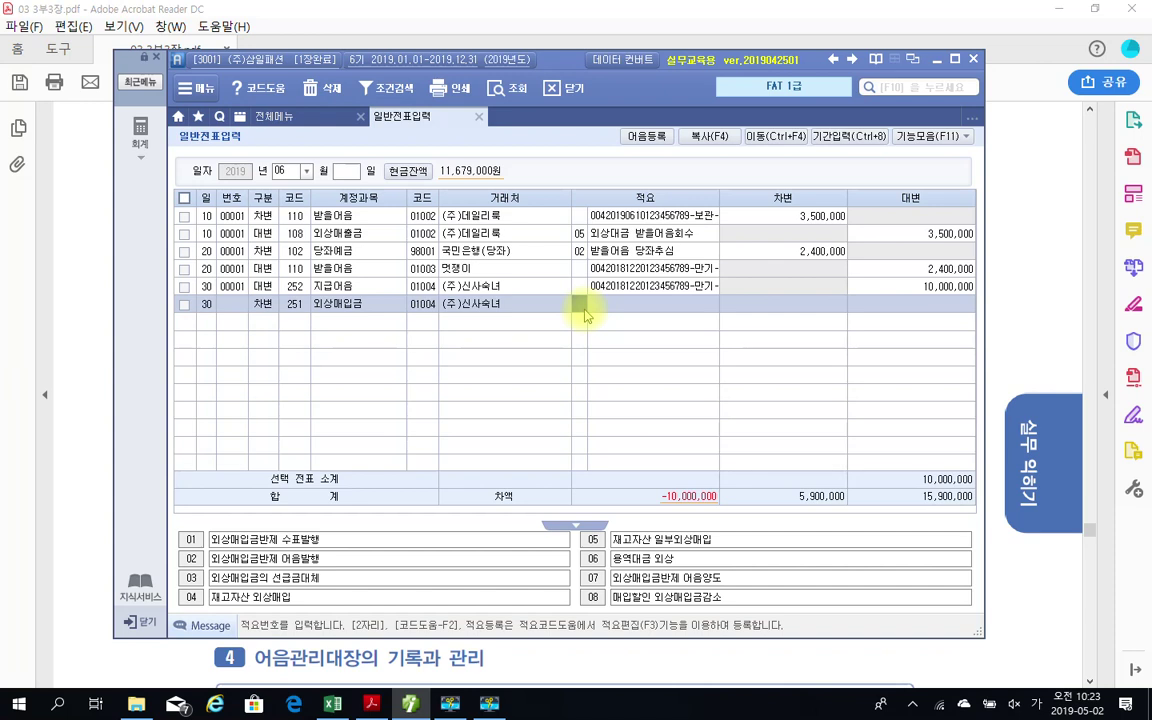
type("3")
key("Return")
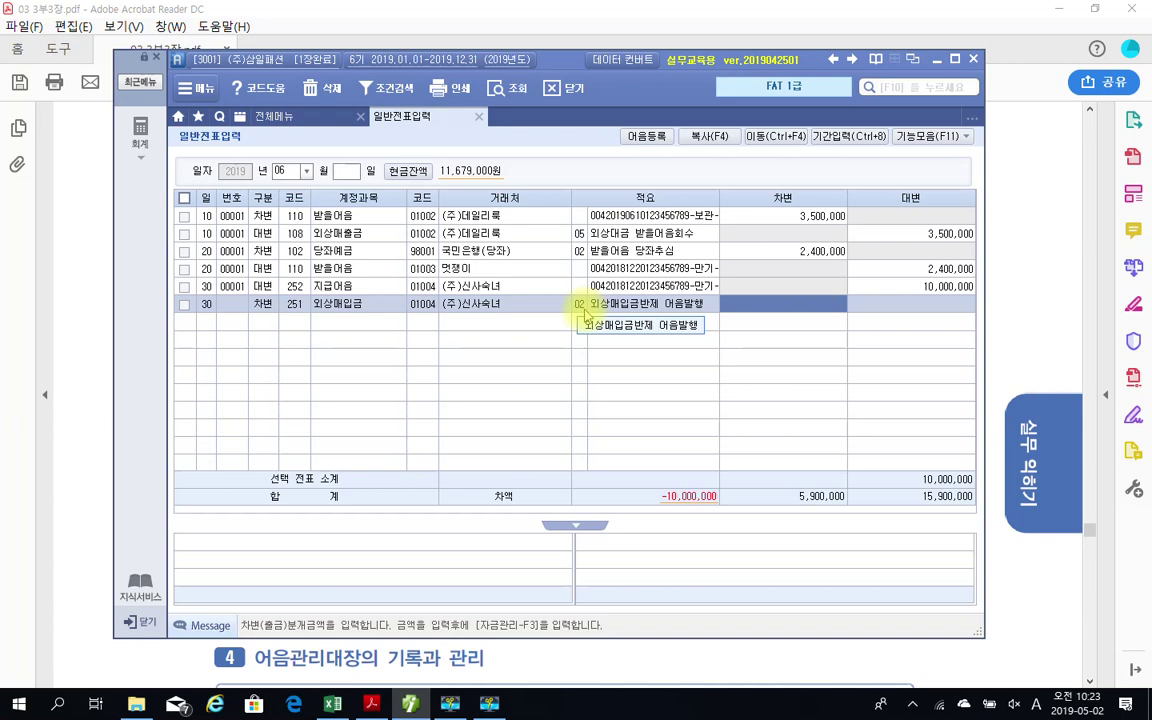
type("10000000")
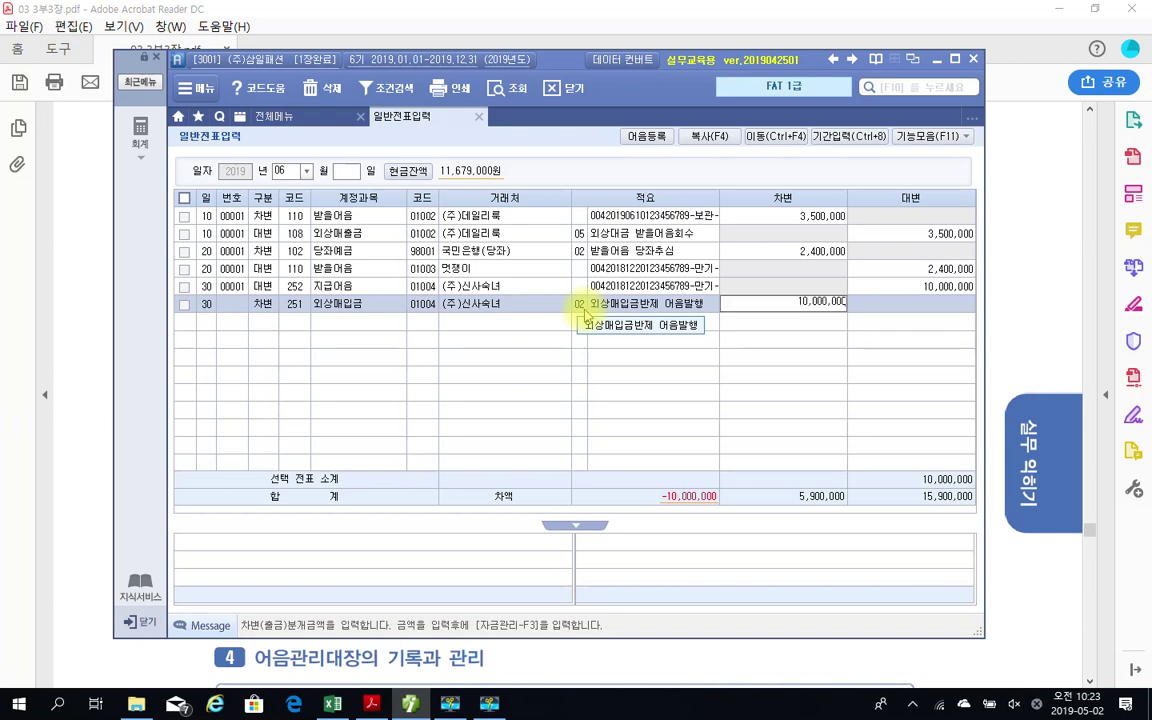
key("Return")
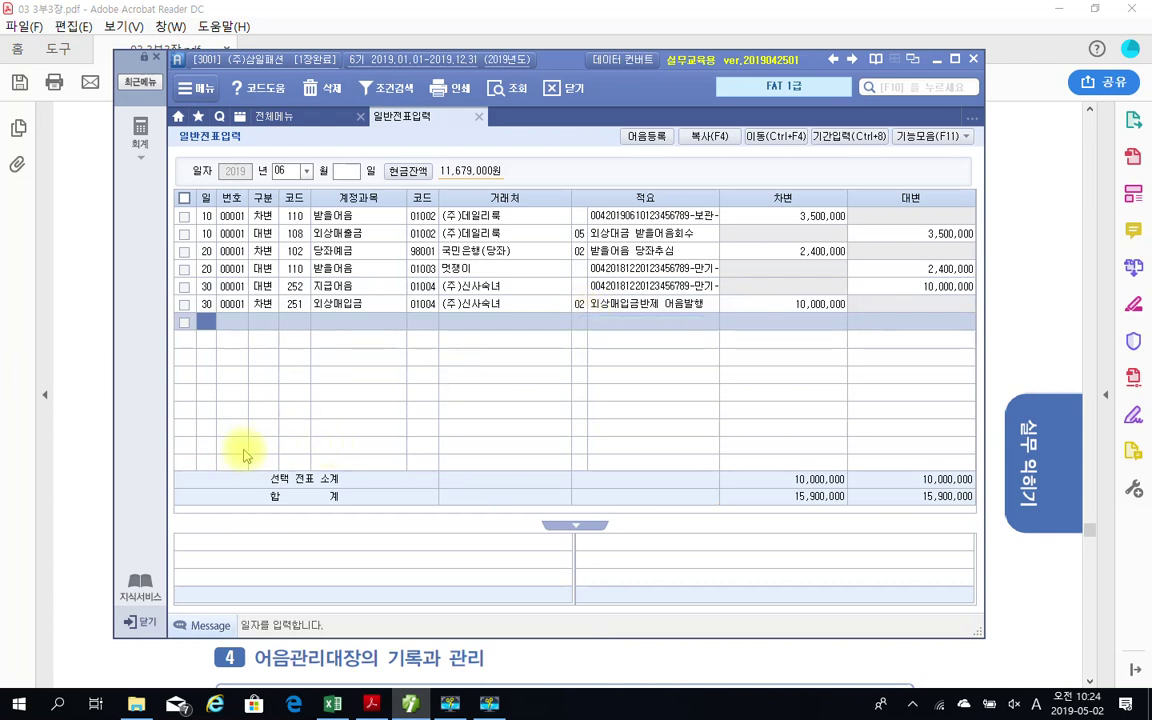
left_click(318, 291)
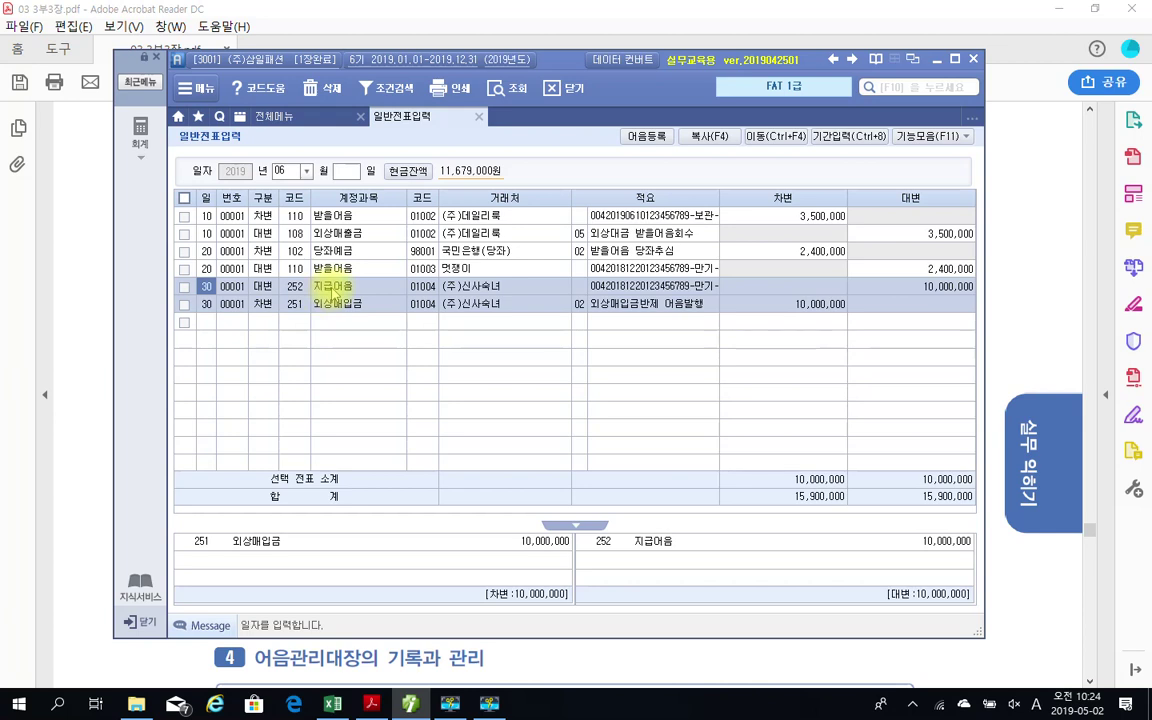
left_click(334, 292)
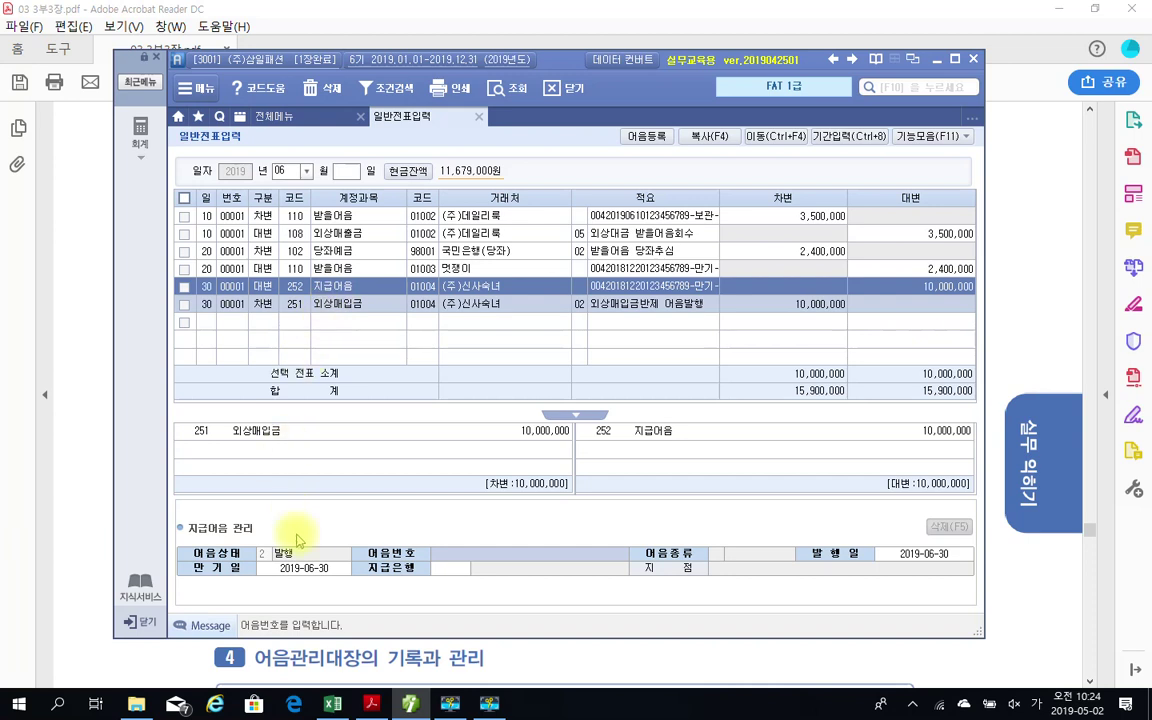
left_click(473, 553)
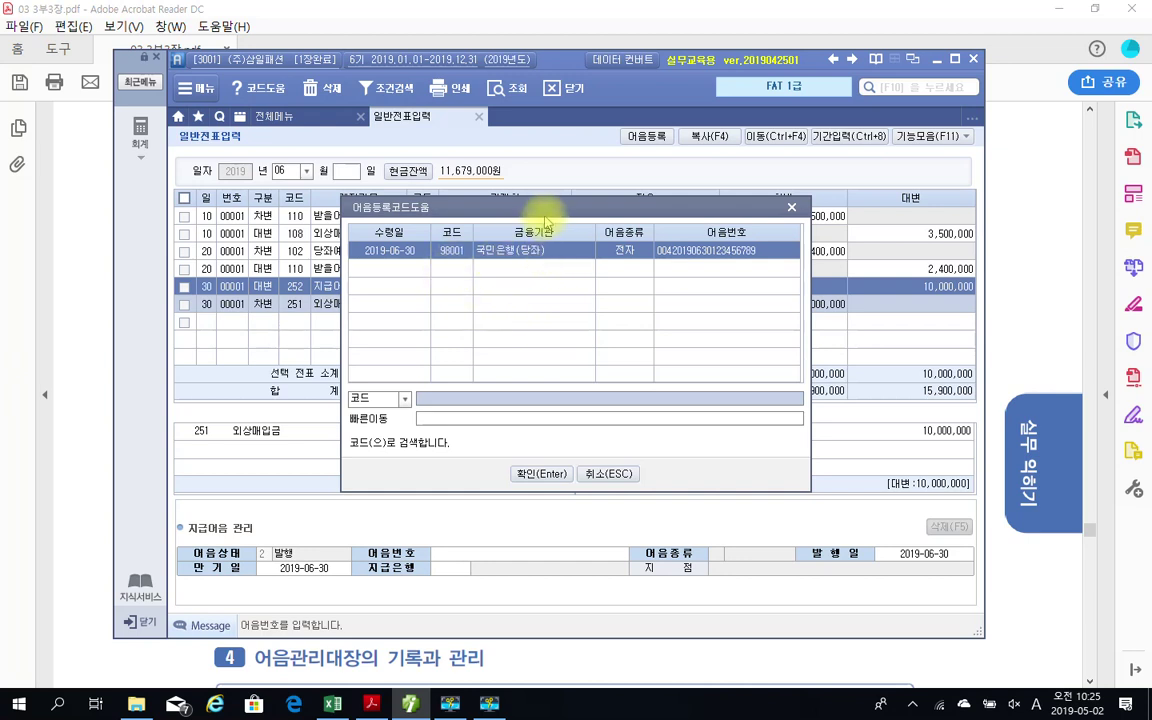
left_click_drag(546, 208, 522, 227)
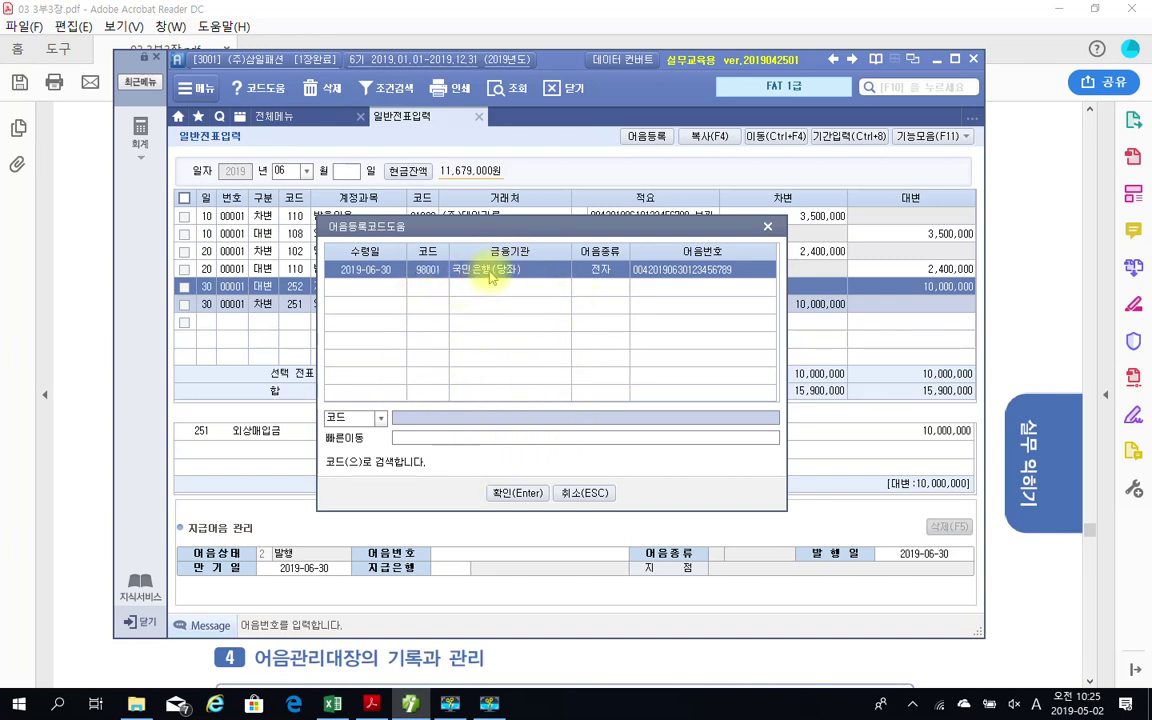
left_click(510, 490)
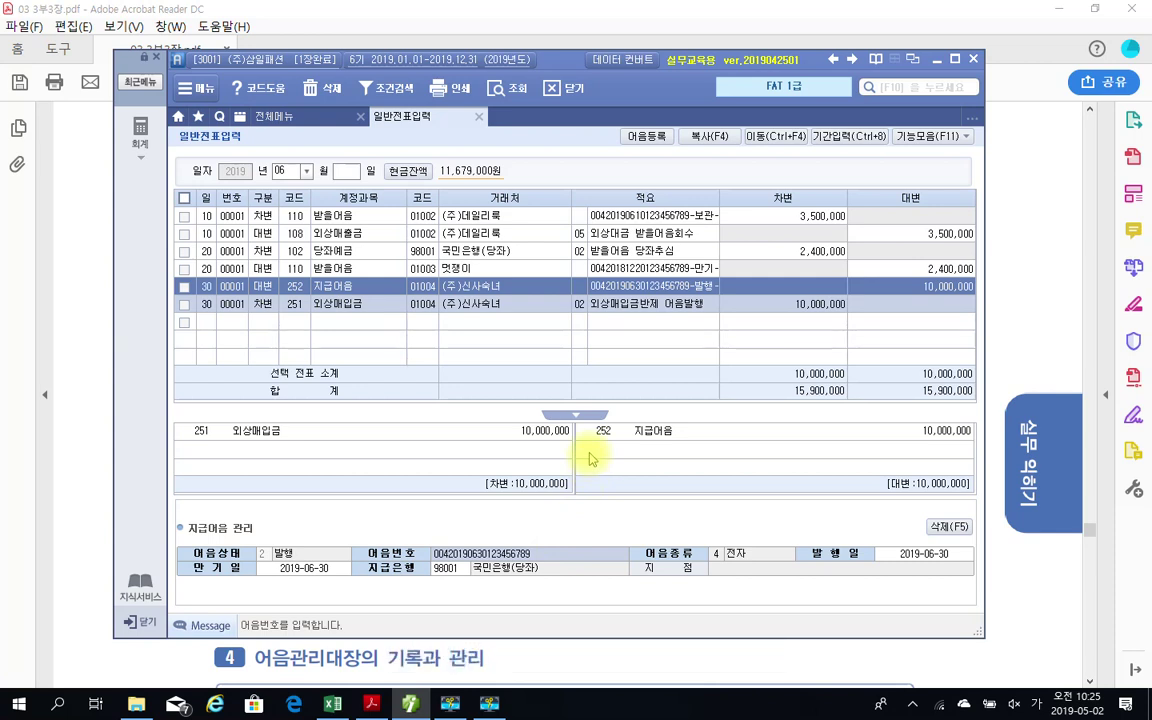
- Keep the 발행일 at 2019-06-30, set the issued note's 만기일 to 2020-01-30 and complete its 지급어음 관리 record
key("Return")
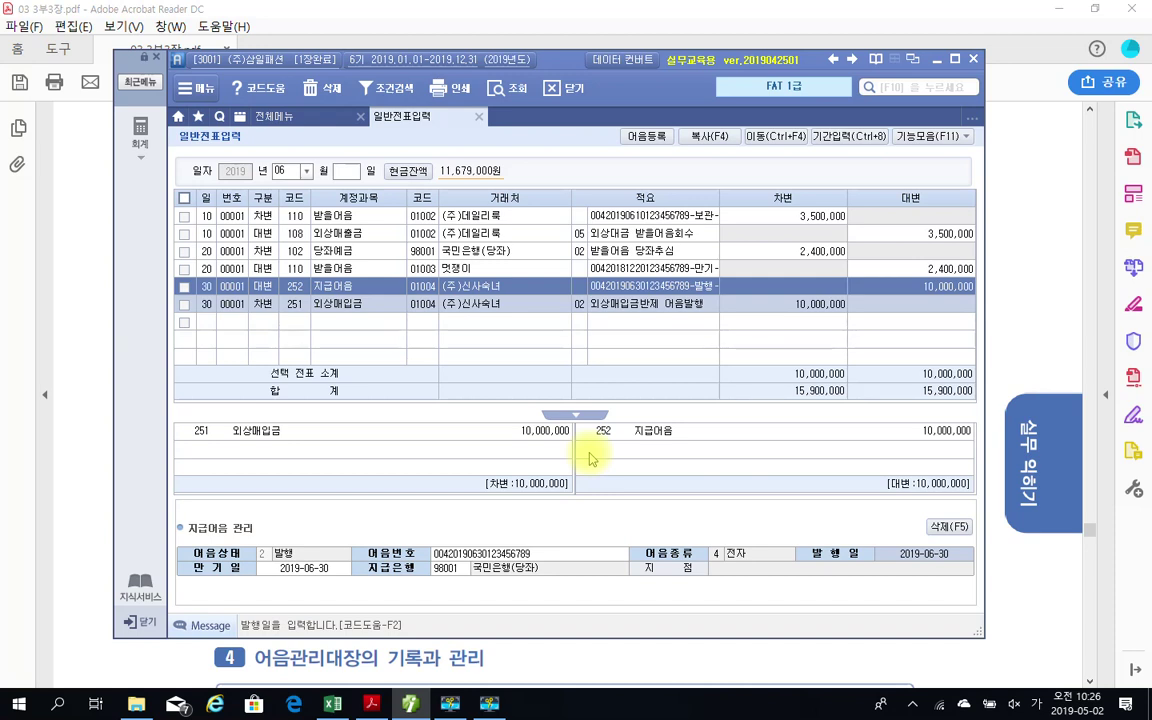
key("Return")
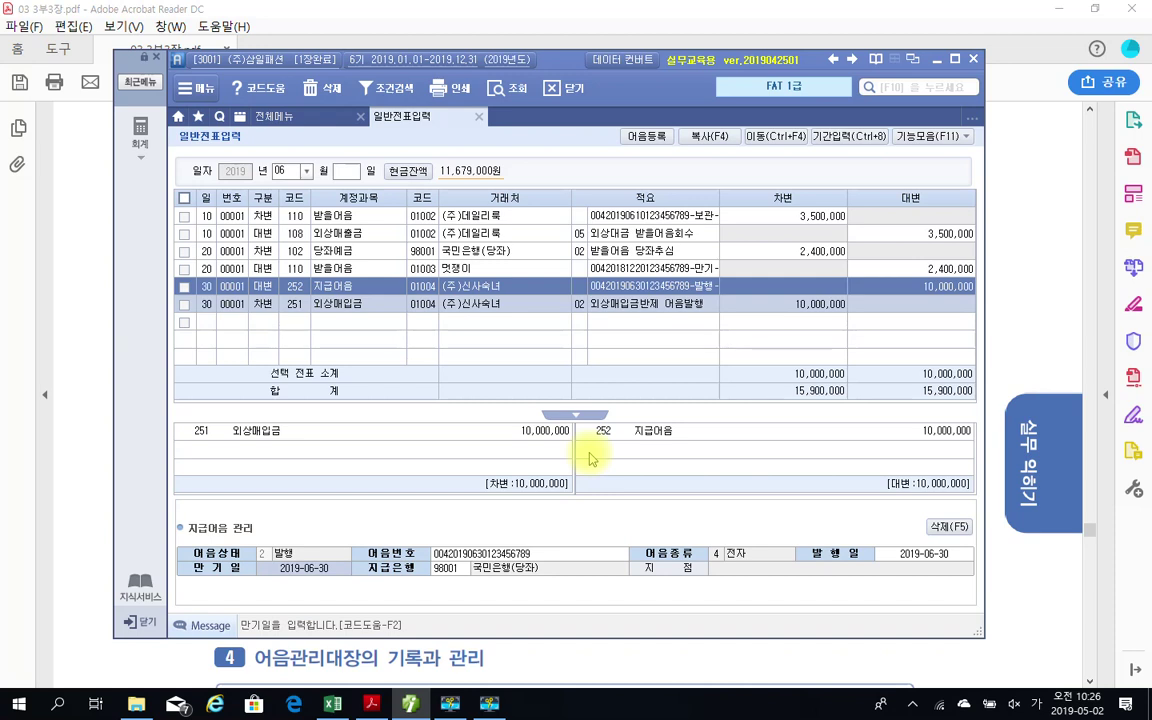
type("2020-")
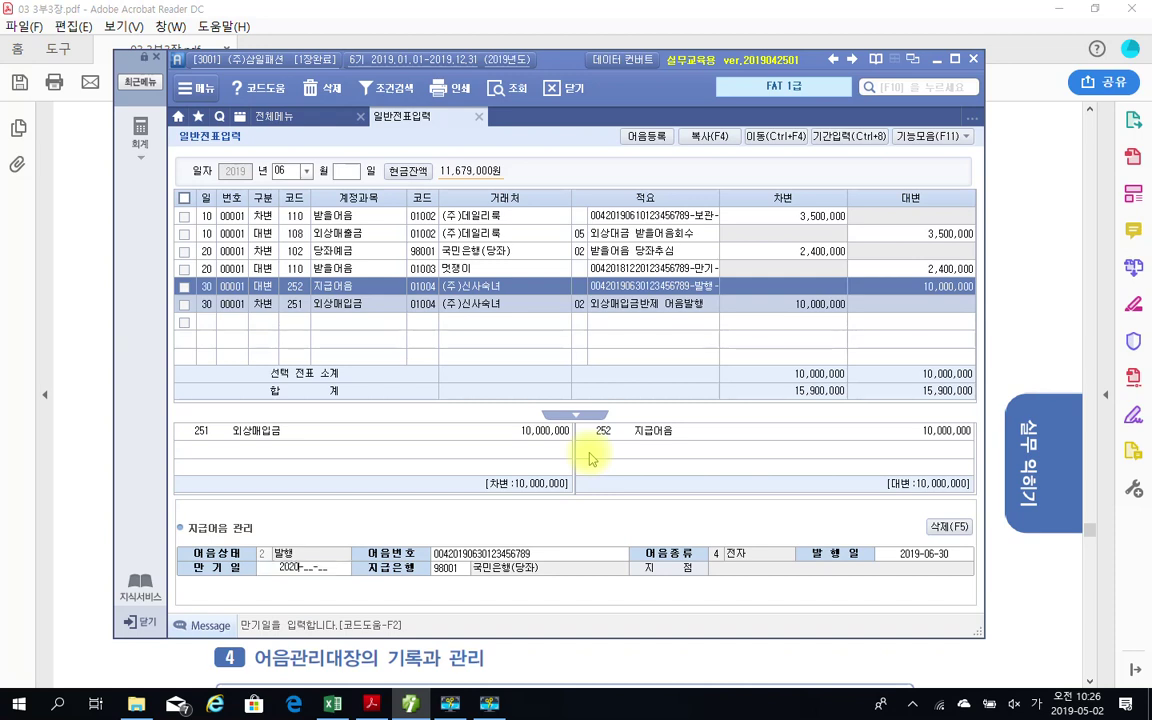
type("01-30")
key("Return")
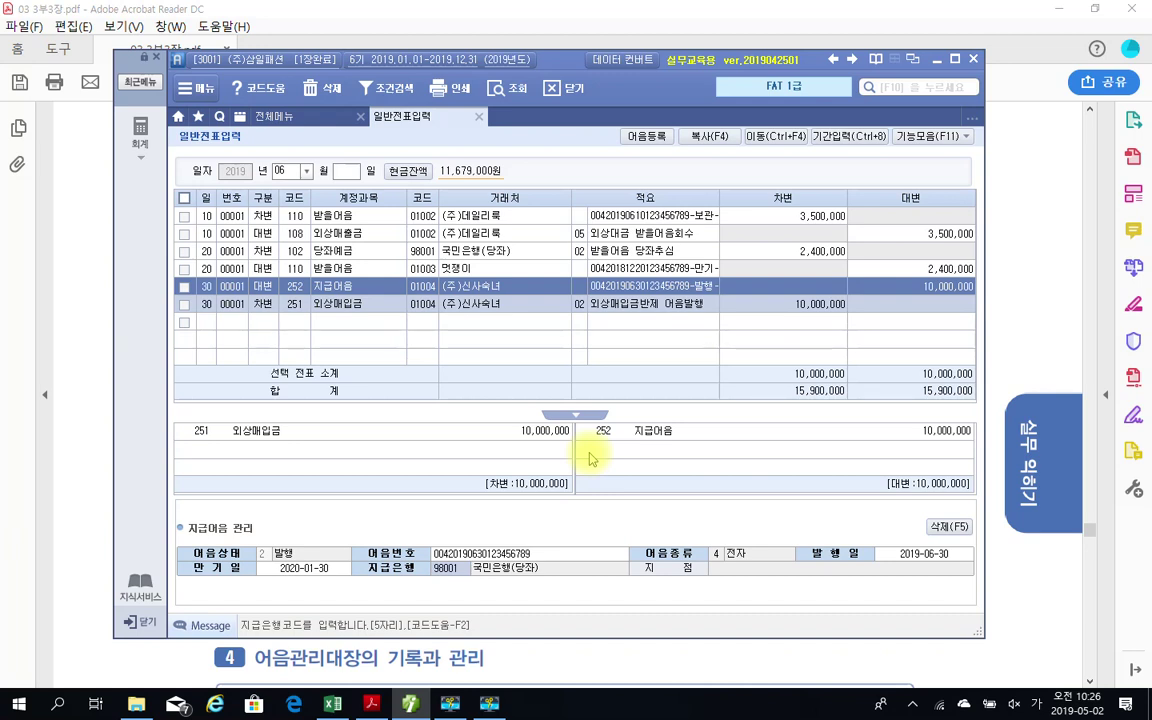
key("Return")
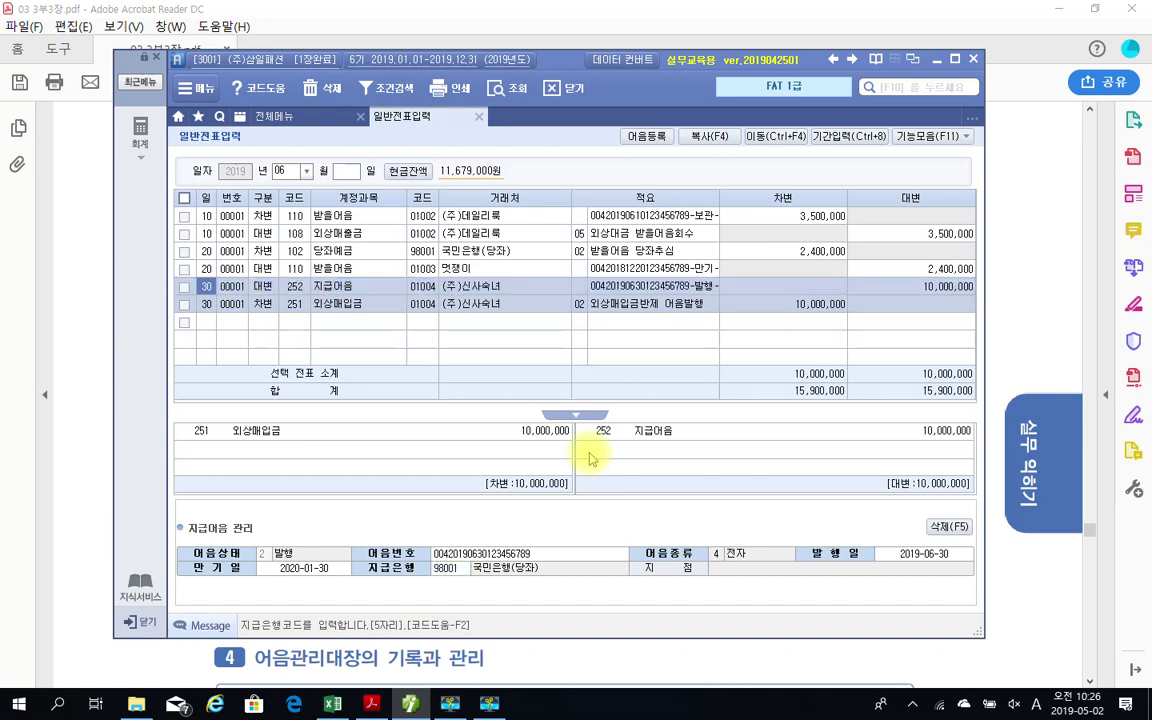
- Check the 적요 of the June 30 지급어음 line and switch to the textbook PDF in Adobe Acrobat Reader
left_click(650, 292)
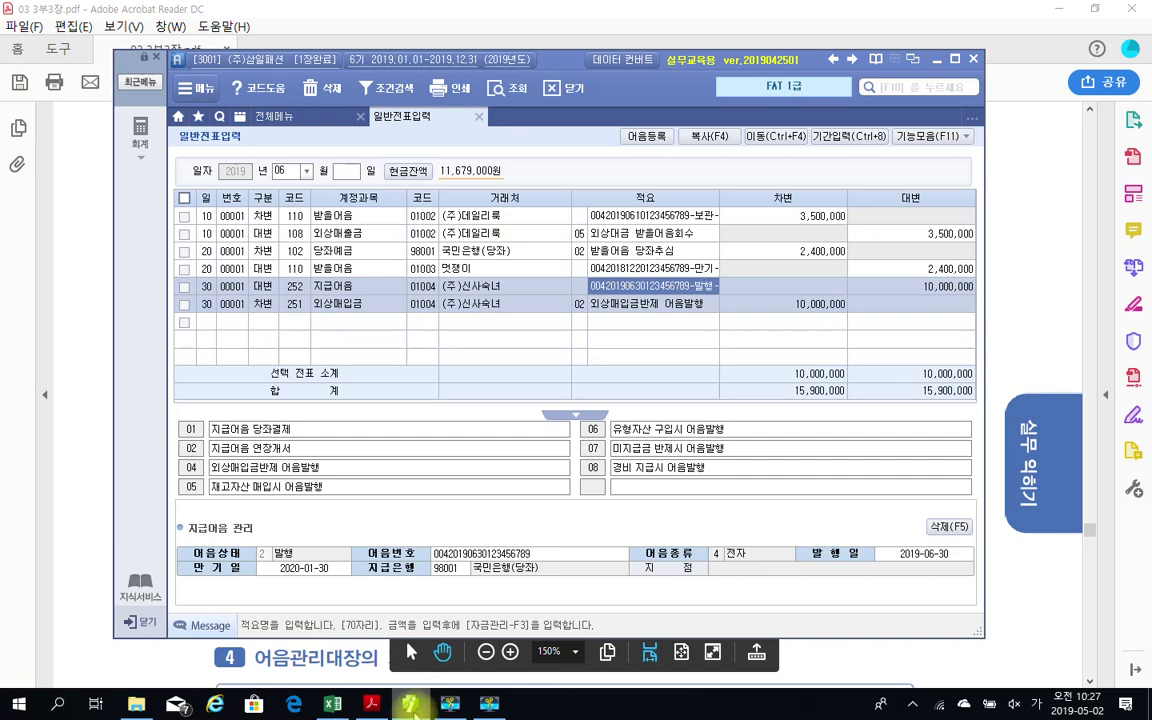
left_click(385, 702)
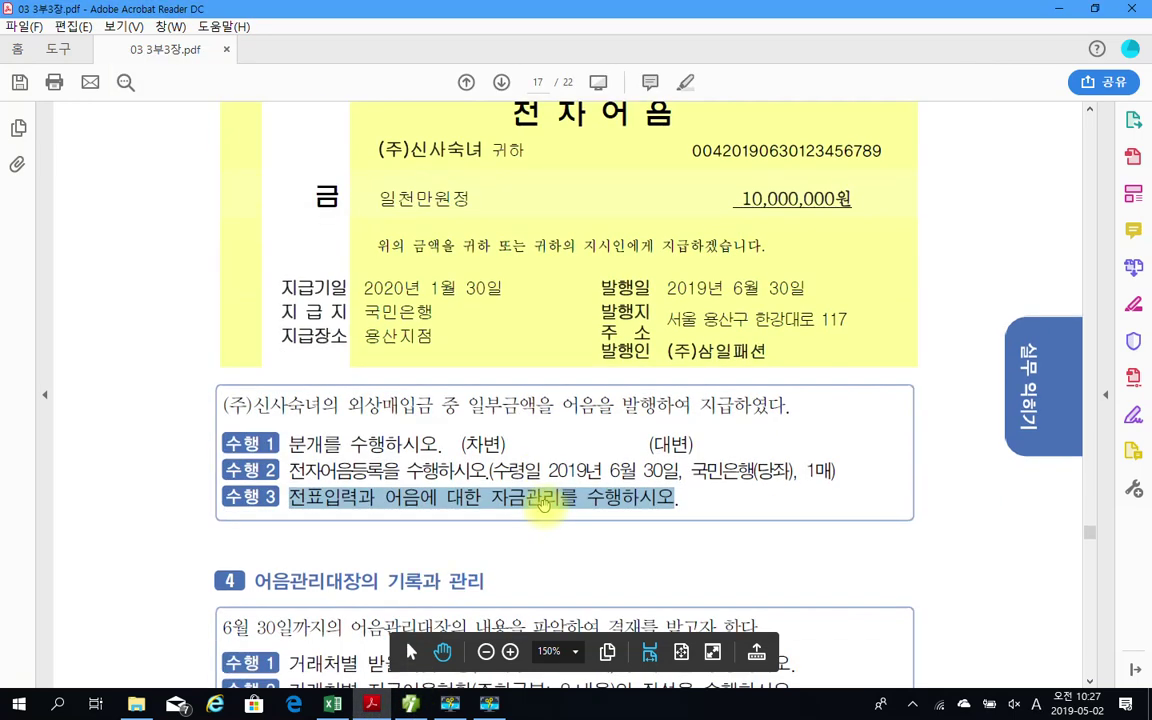
- Read exercises 4 and 5 on page 17 of the textbook and highlight the phrase 결재를 받고자 한다 in exercise 4
scroll(540, 500, "down", 5)
scroll(540, 502, "down", 3)
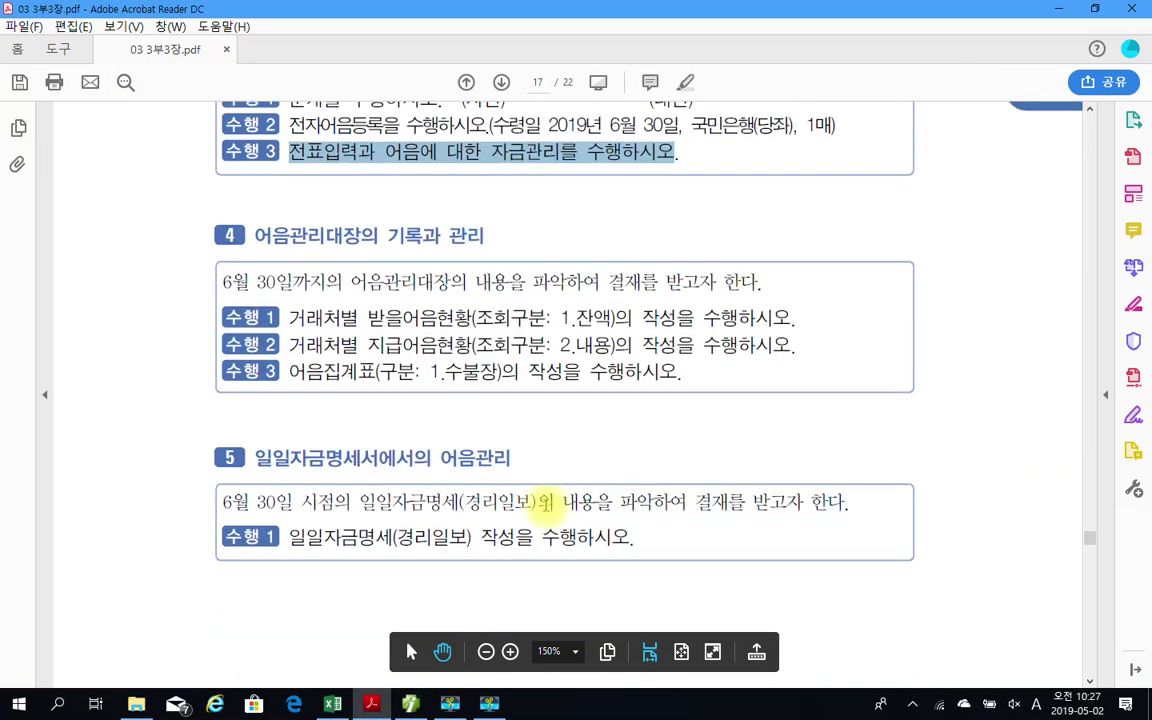
scroll(540, 501, "down", 3)
scroll(540, 501, "up", 3)
left_click(539, 219)
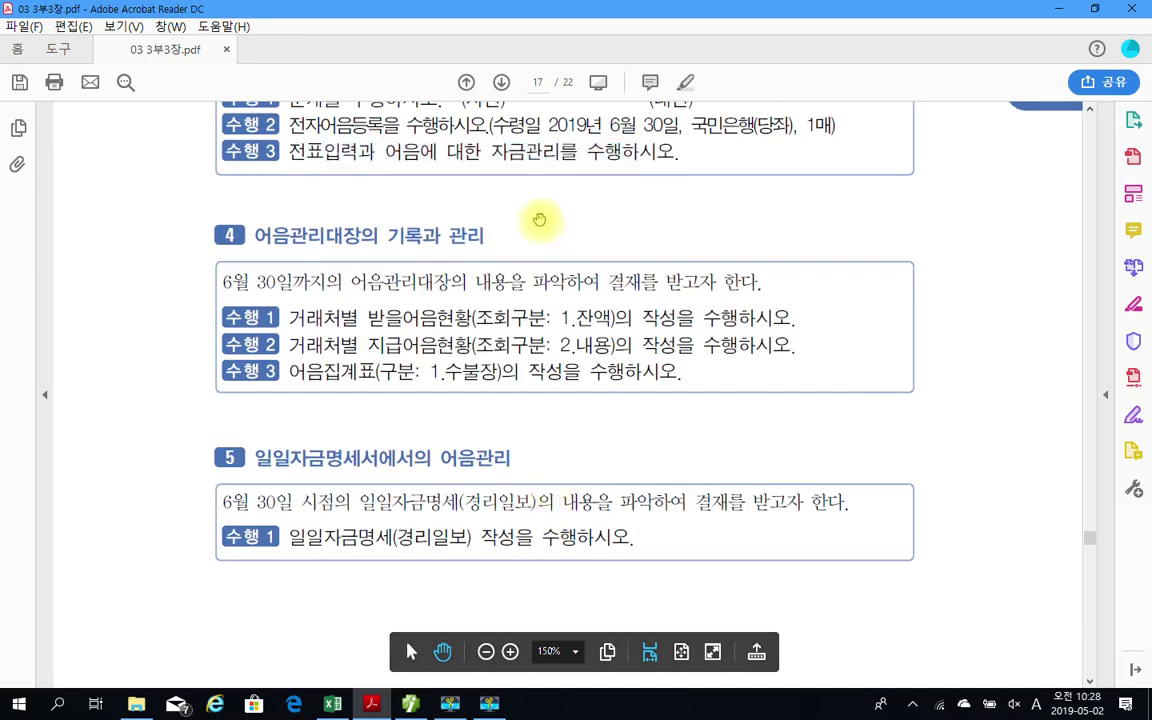
scroll(545, 230, "down", 14)
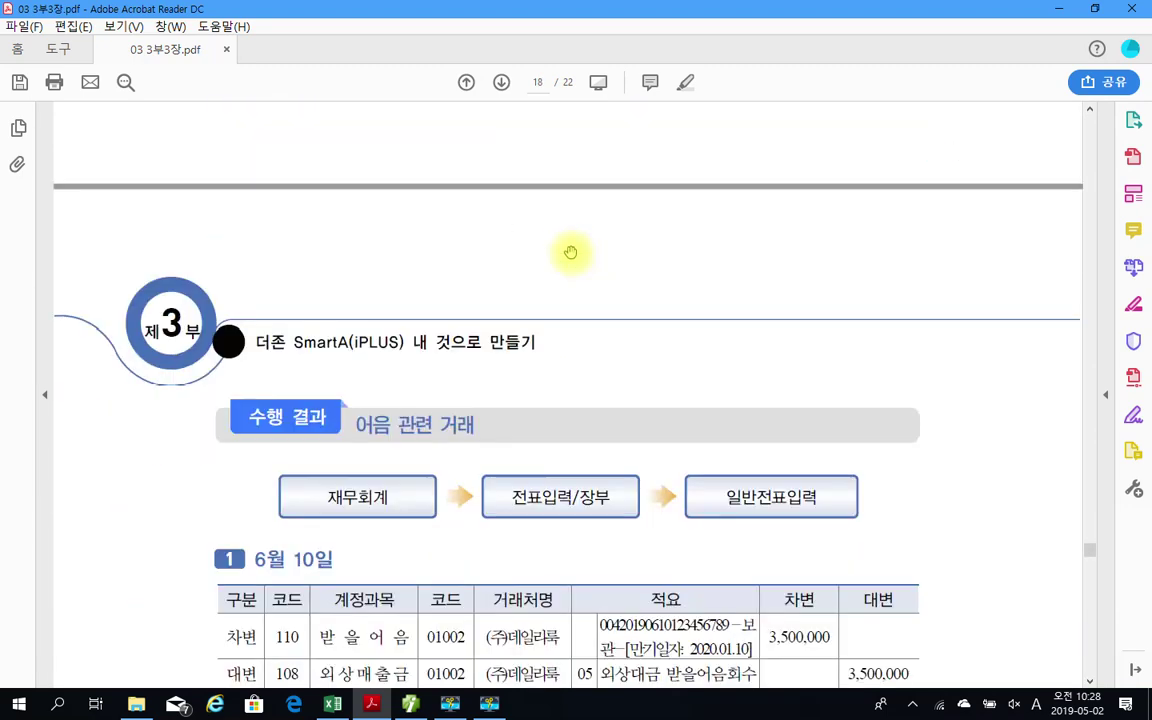
scroll(570, 252, "up", 15)
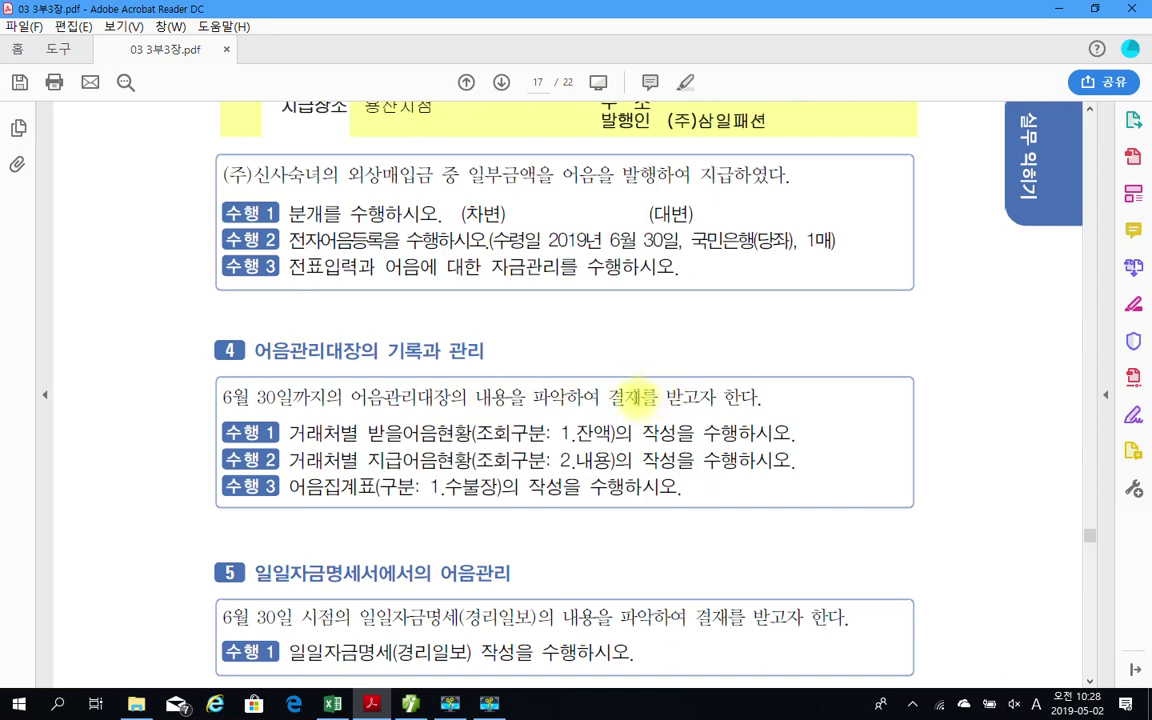
left_click_drag(610, 397, 758, 398)
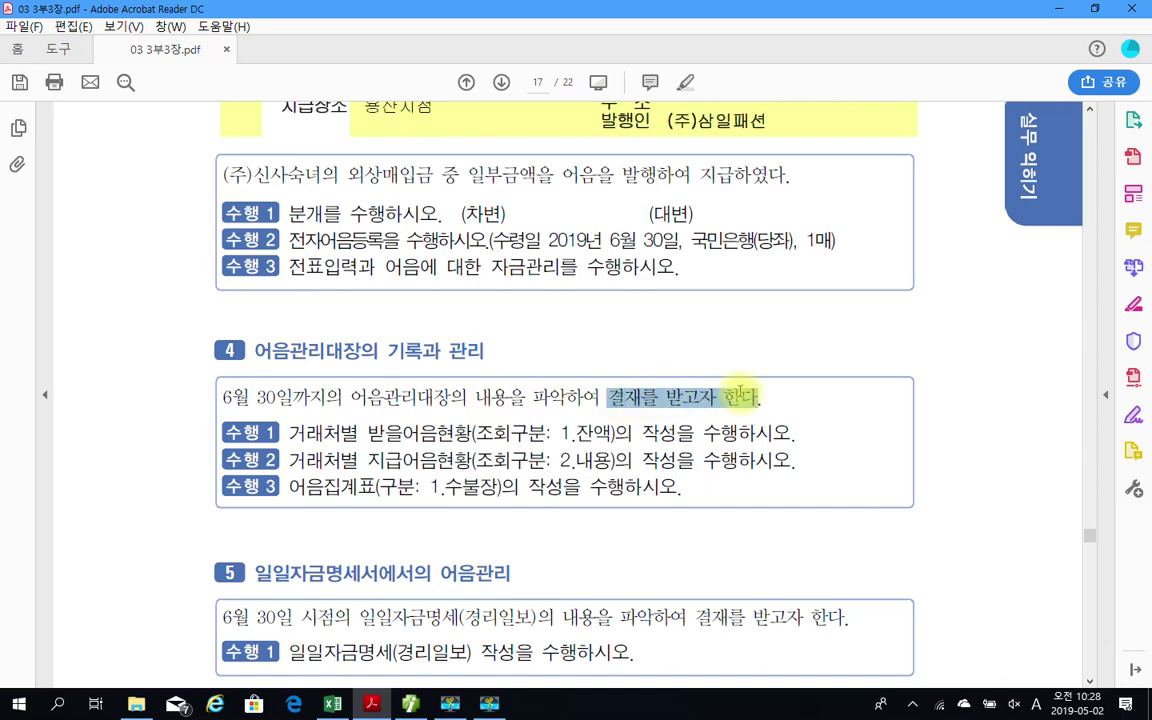
right_click(721, 402)
left_click(777, 452)
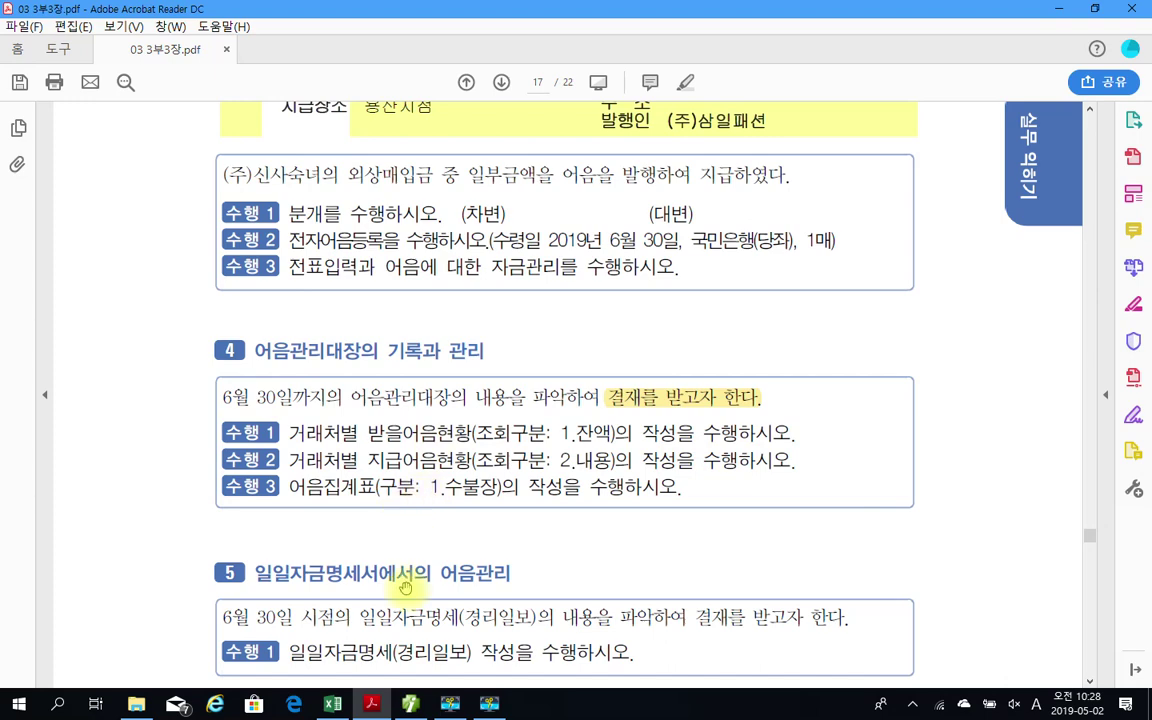
- Switch to Smart A and bring up 전체메뉴
key("alt+Tab")
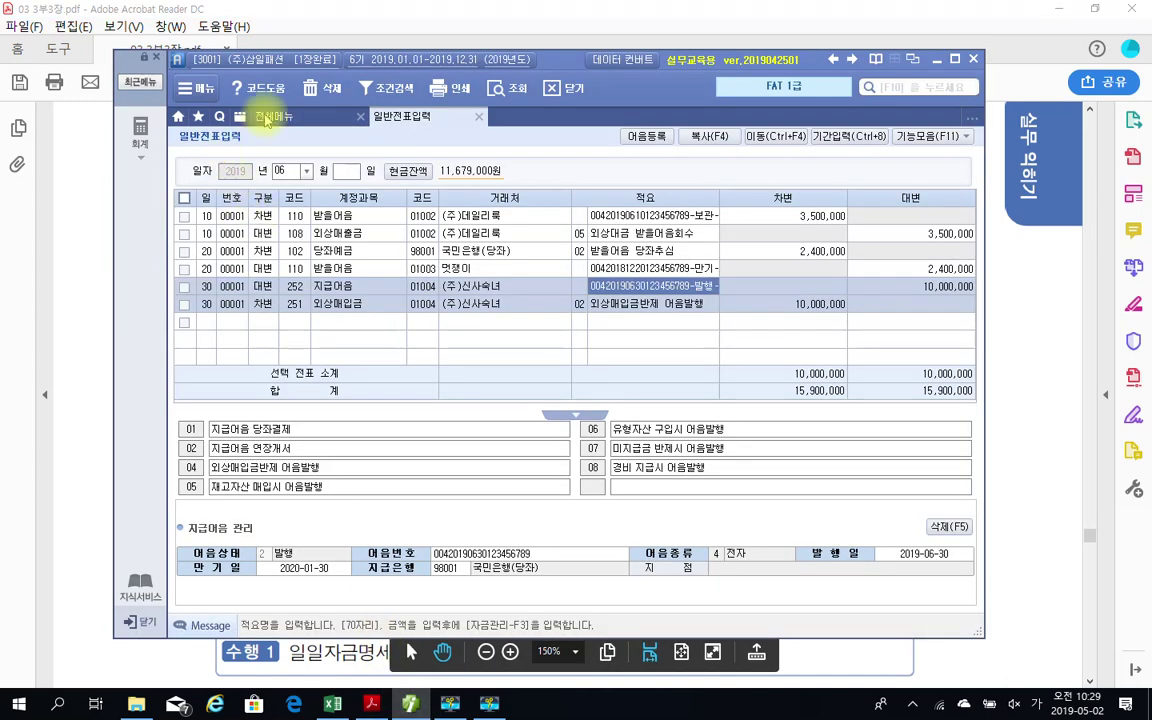
left_click(270, 115)
key("ctrl+2")
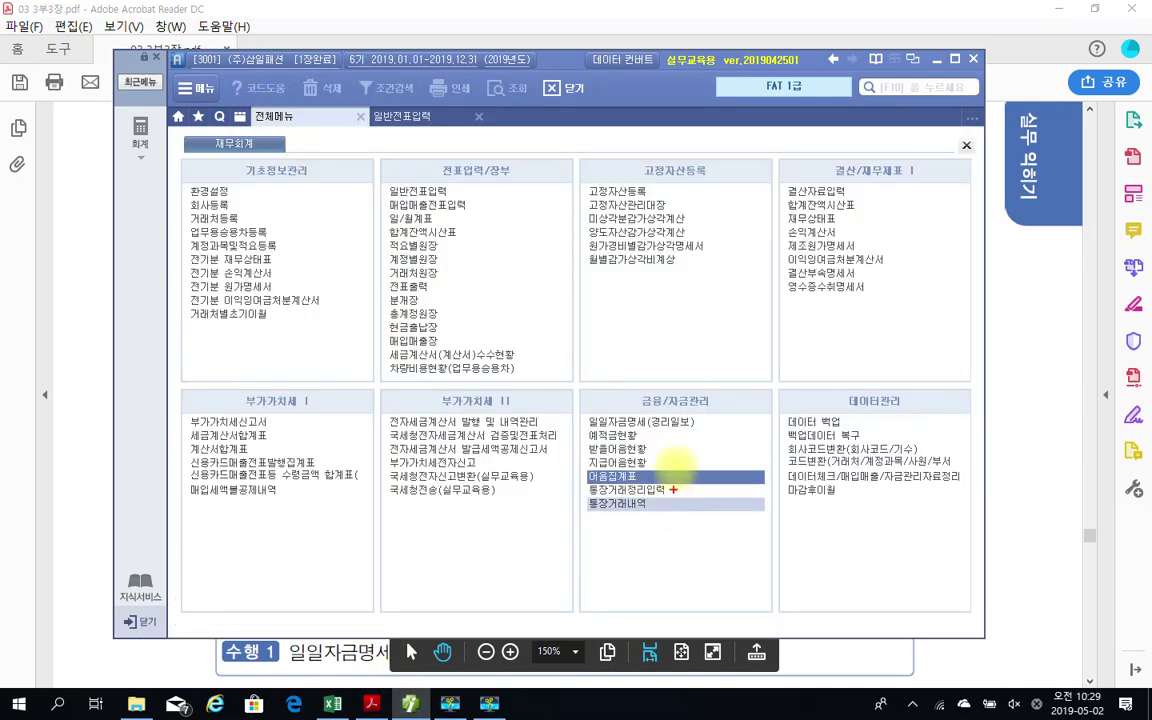
mouse_move(602, 387)
left_mouse_down()
mouse_move(685, 425)
mouse_move(767, 412)
left_mouse_up()
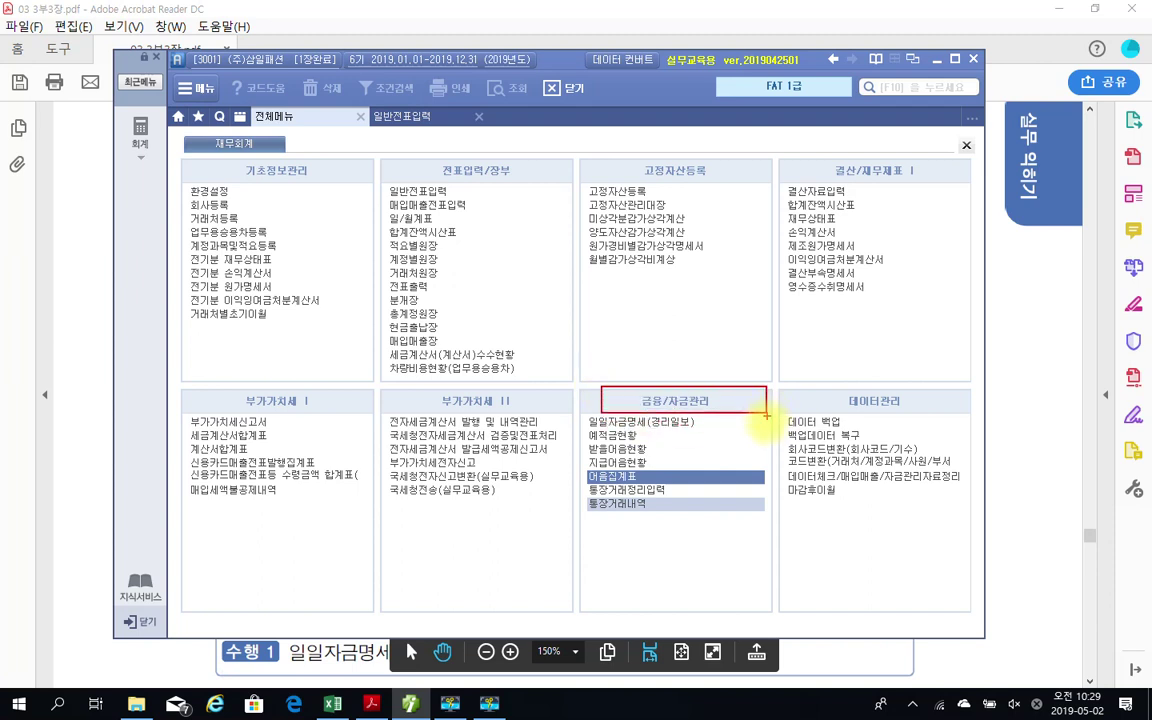
left_click_drag(573, 440, 731, 460)
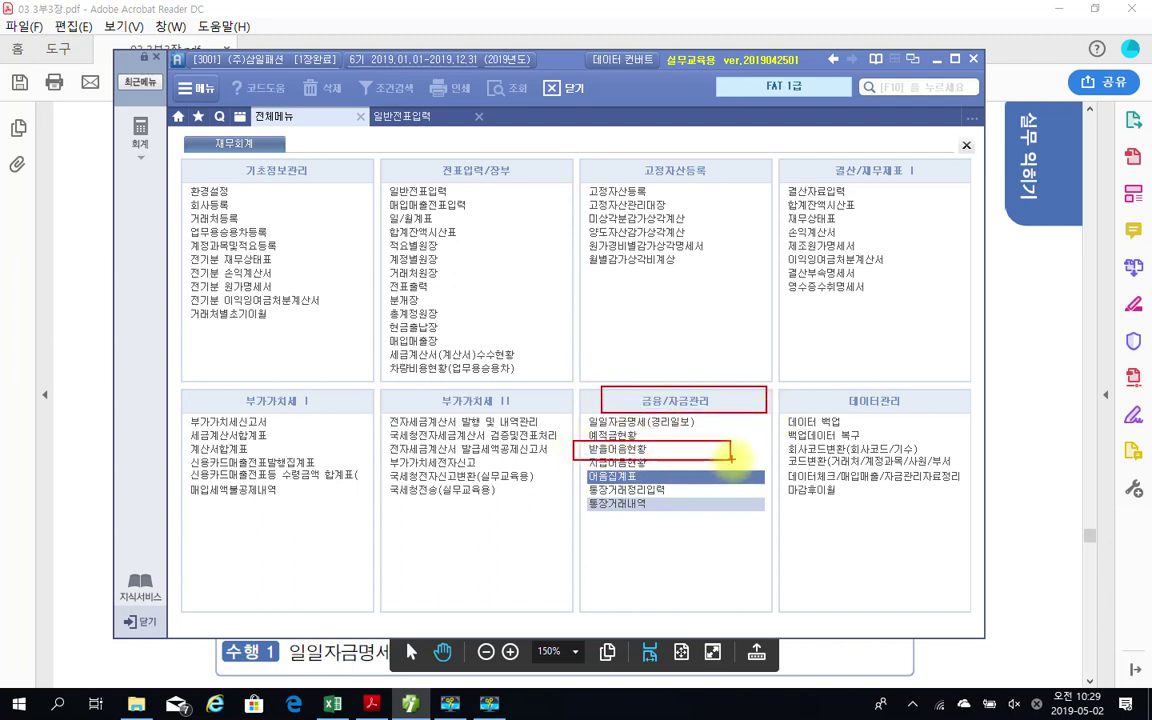
key("Escape")
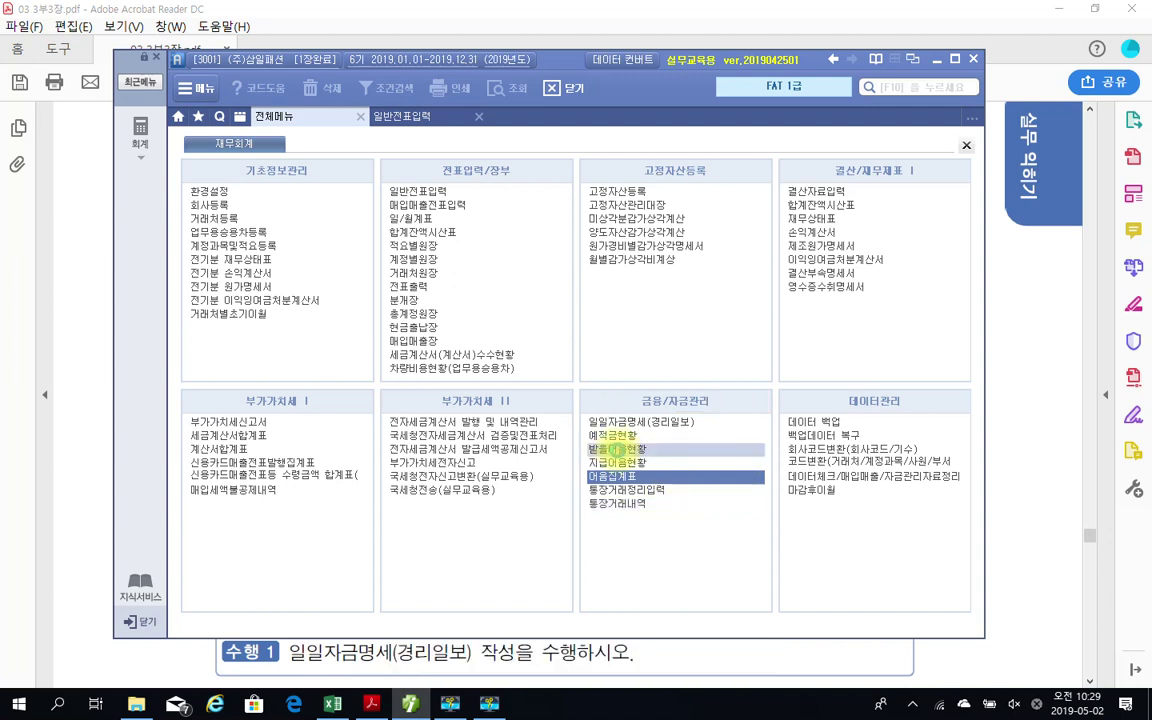
- Open 받을어음현황, query it 1.일별 by 만기일 from 2019-01-01 to 2019-06-30 for all 거래처, and examine the listed note
left_click(618, 449)
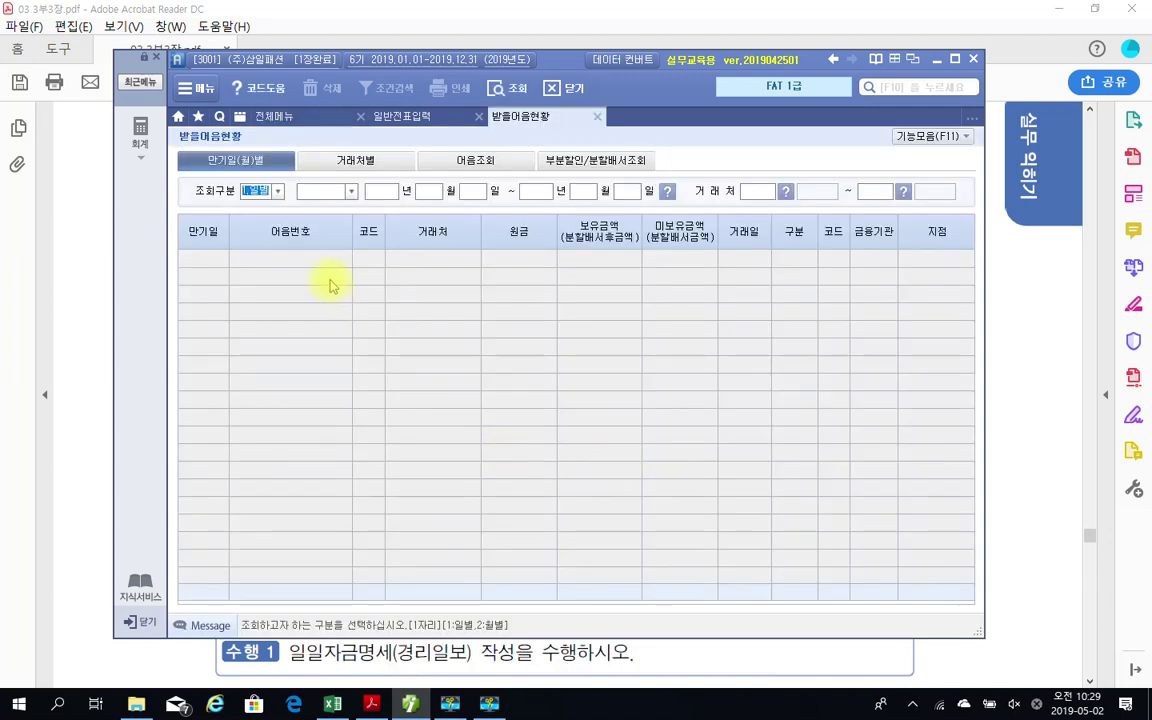
key("Return")
left_click(350, 192)
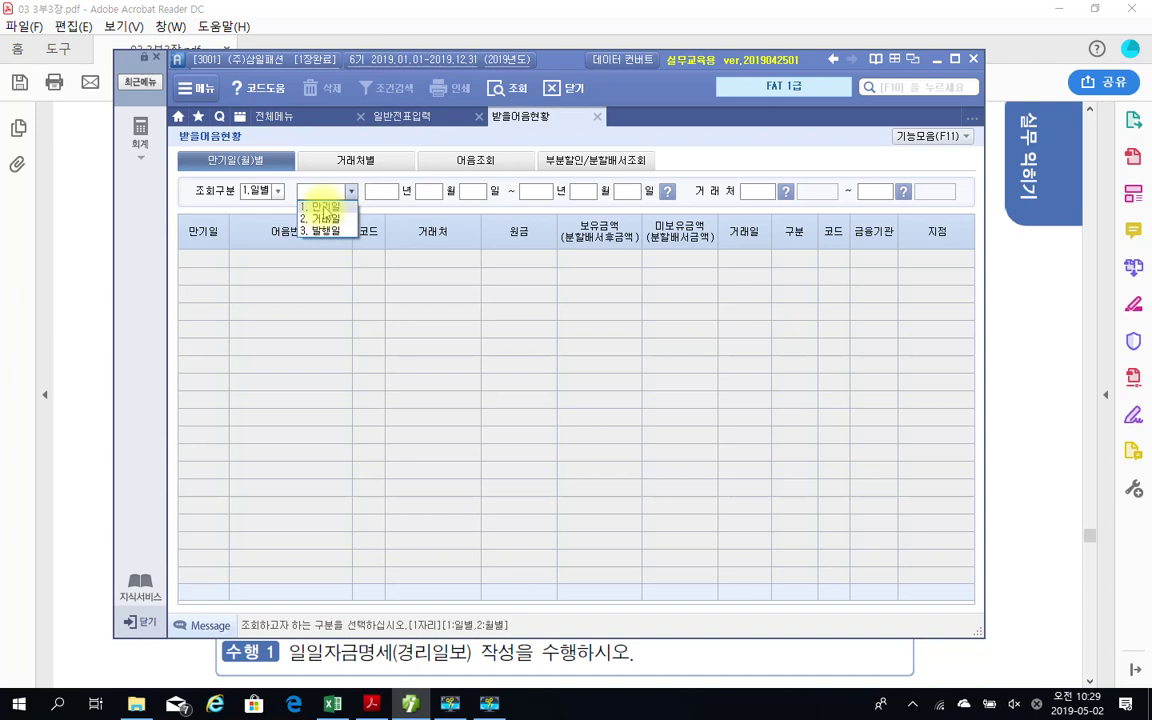
left_click(321, 206)
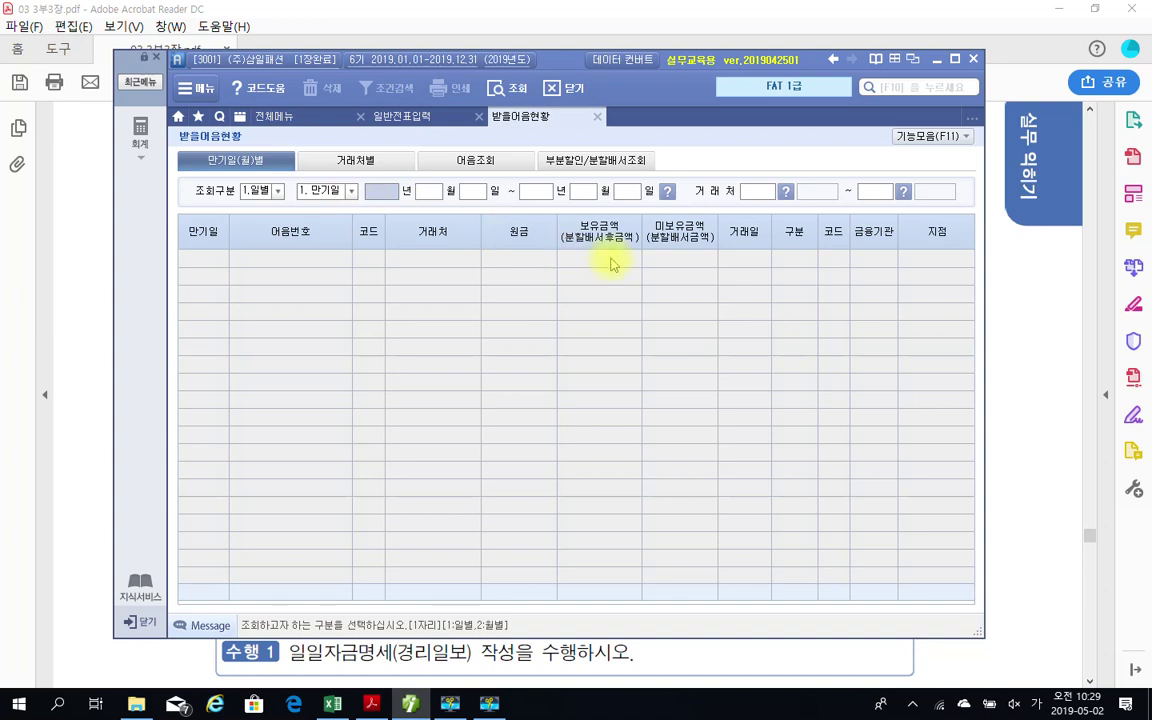
type("2019")
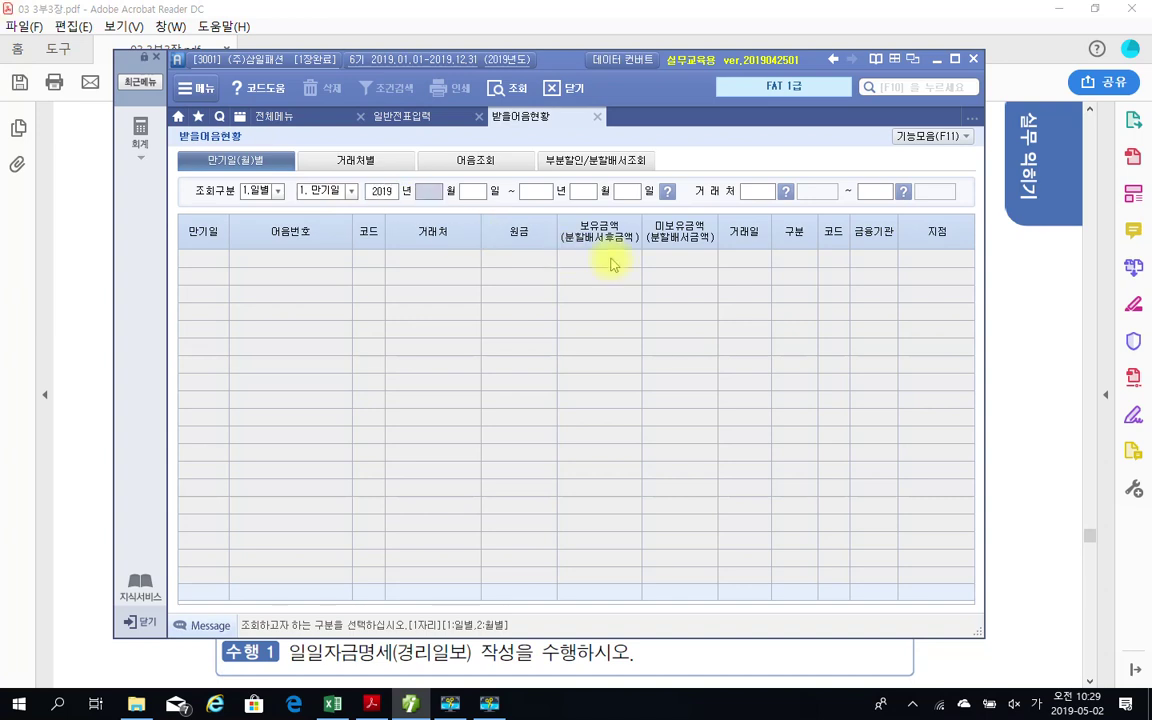
type("0101")
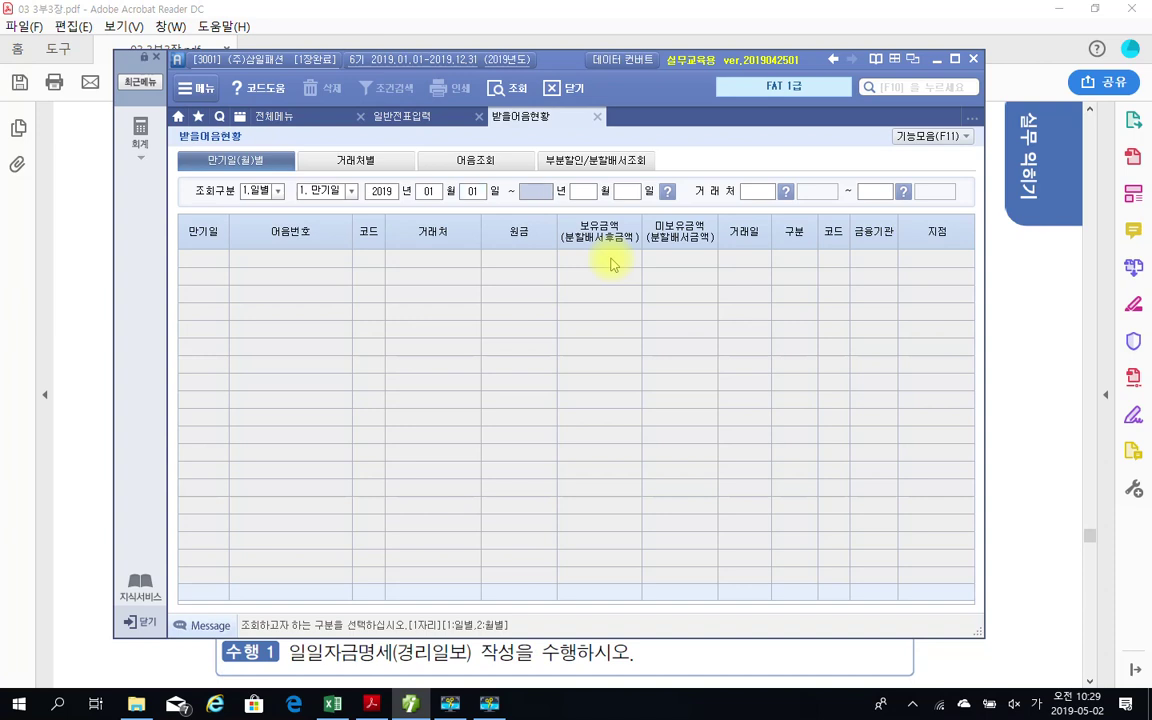
type("2019")
type("06")
type("30")
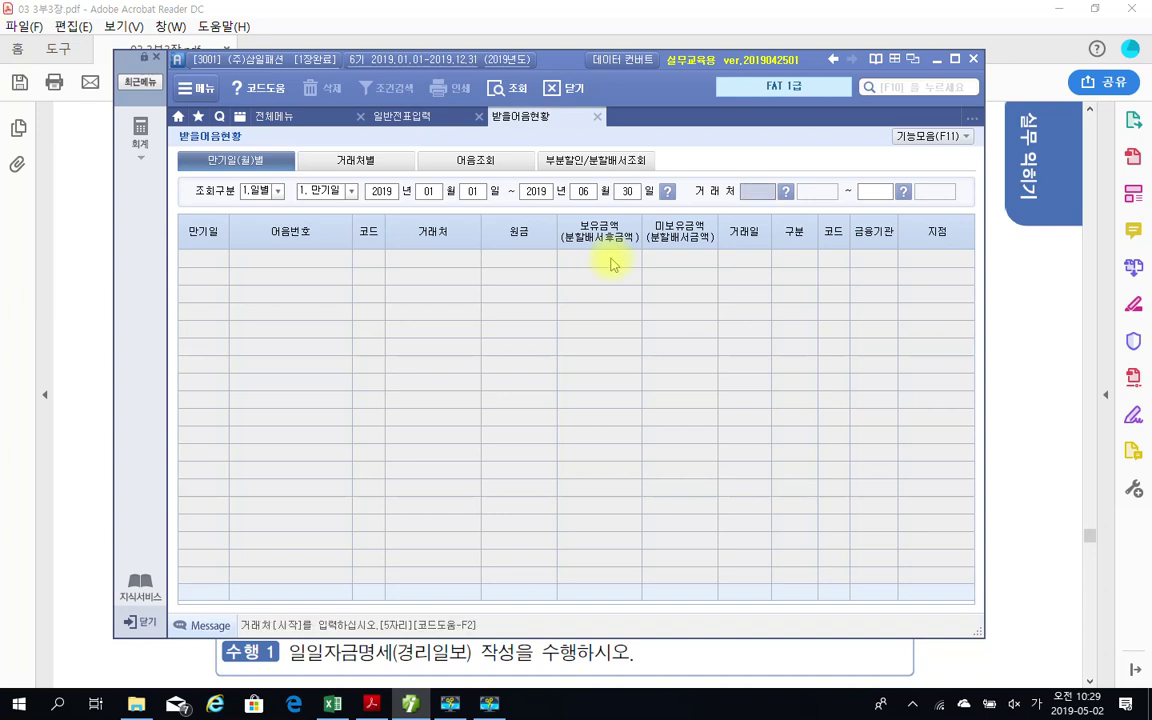
key("Return")
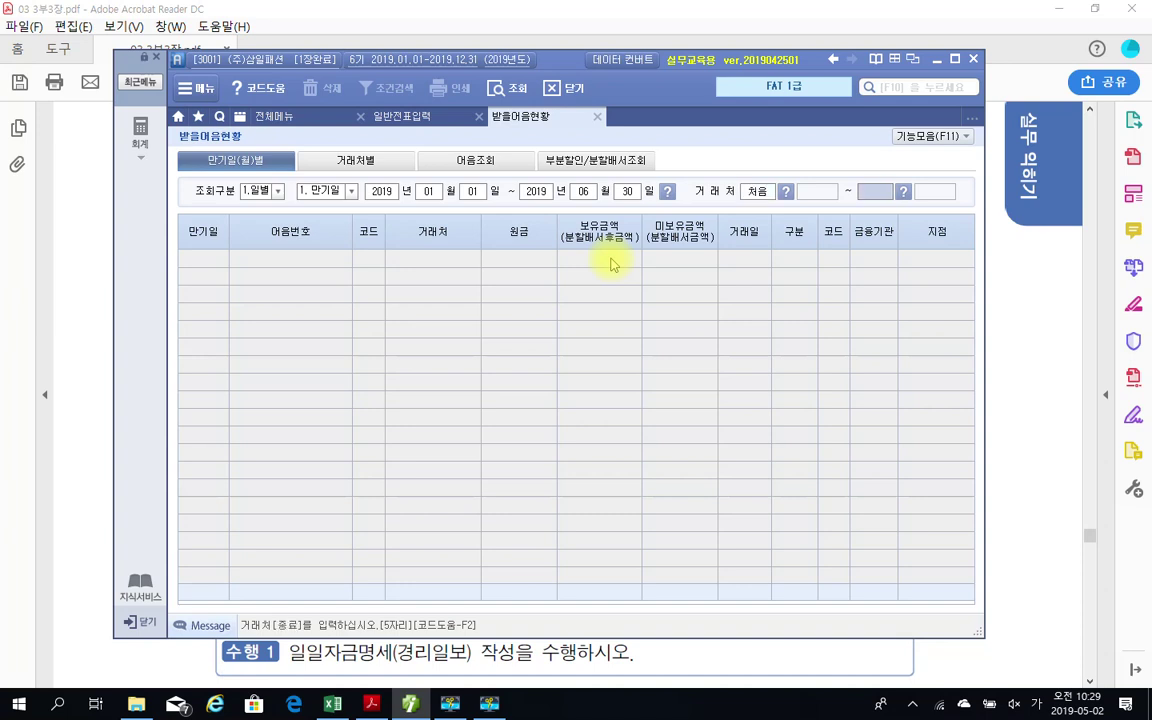
key("Return")
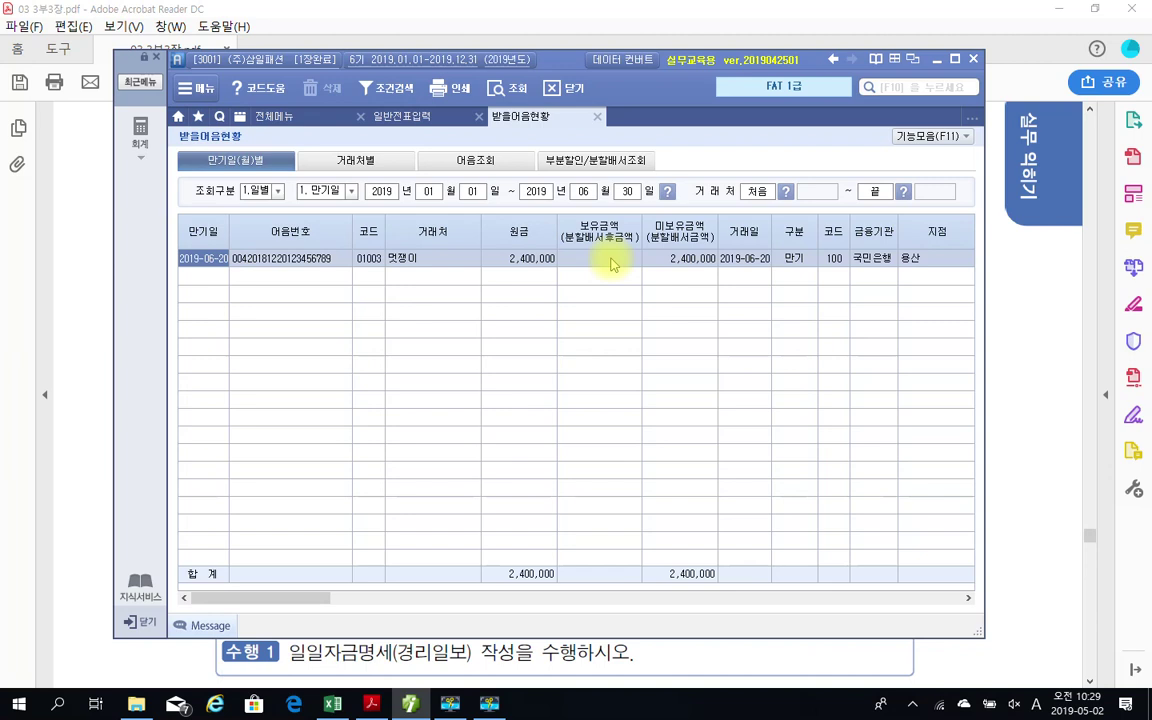
left_click(517, 268)
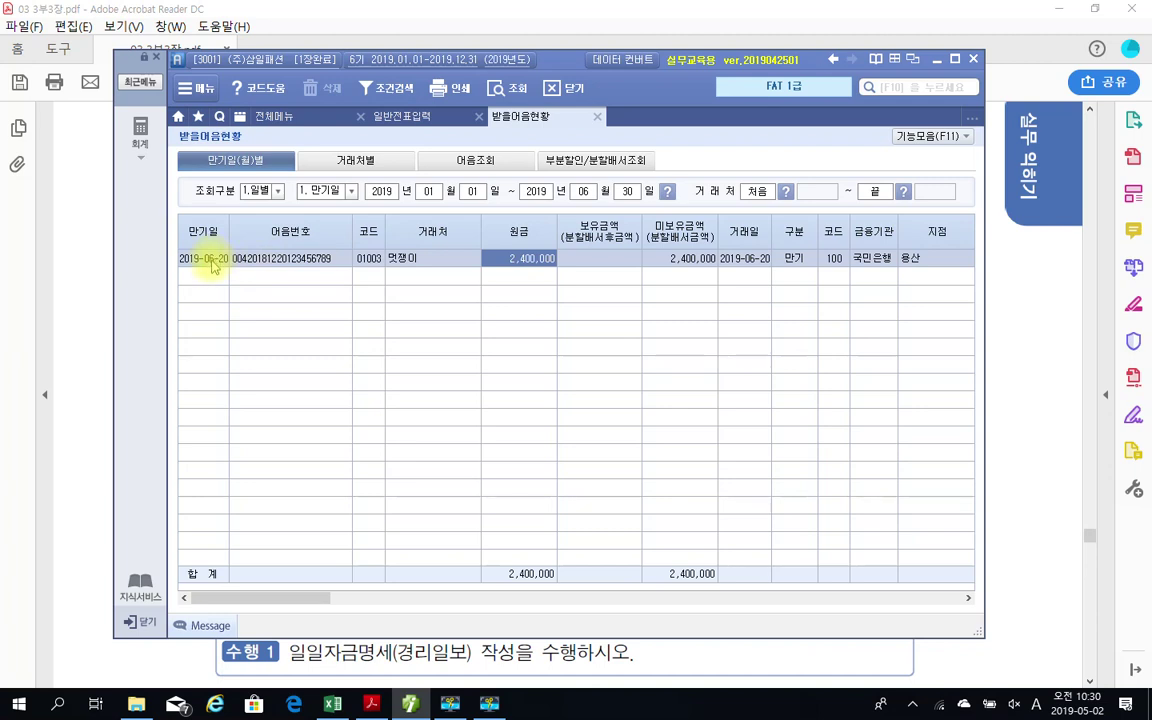
left_click(400, 260)
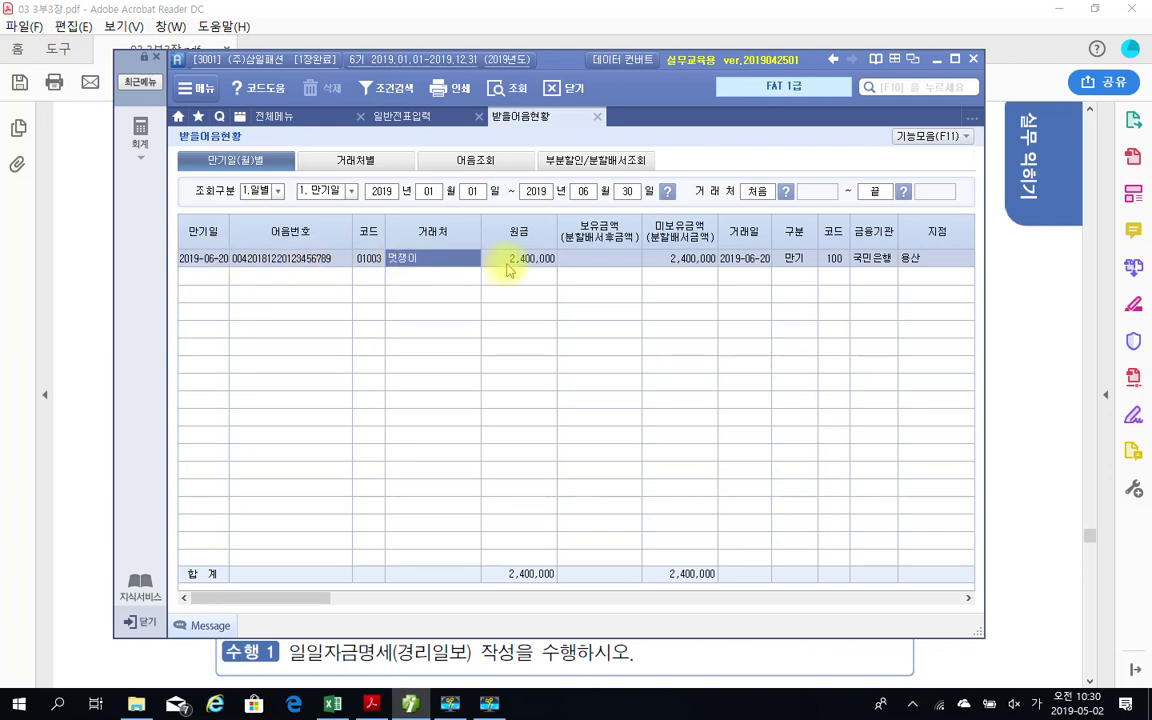
- Check exercise 4 in the textbook PDF and query 거래처별 받을어음현황 in Smart A by 1.잔액 from 2019-01-01 to 2019-06-30 for all 거래처
left_click(372, 705)
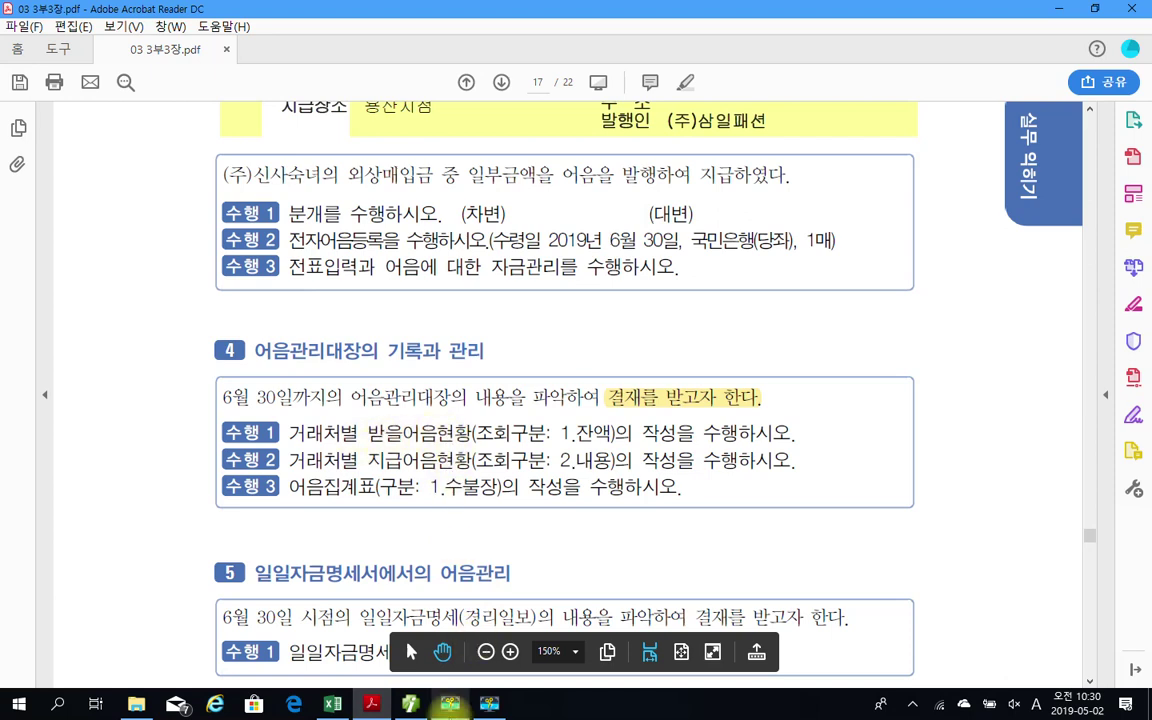
left_click(447, 705)
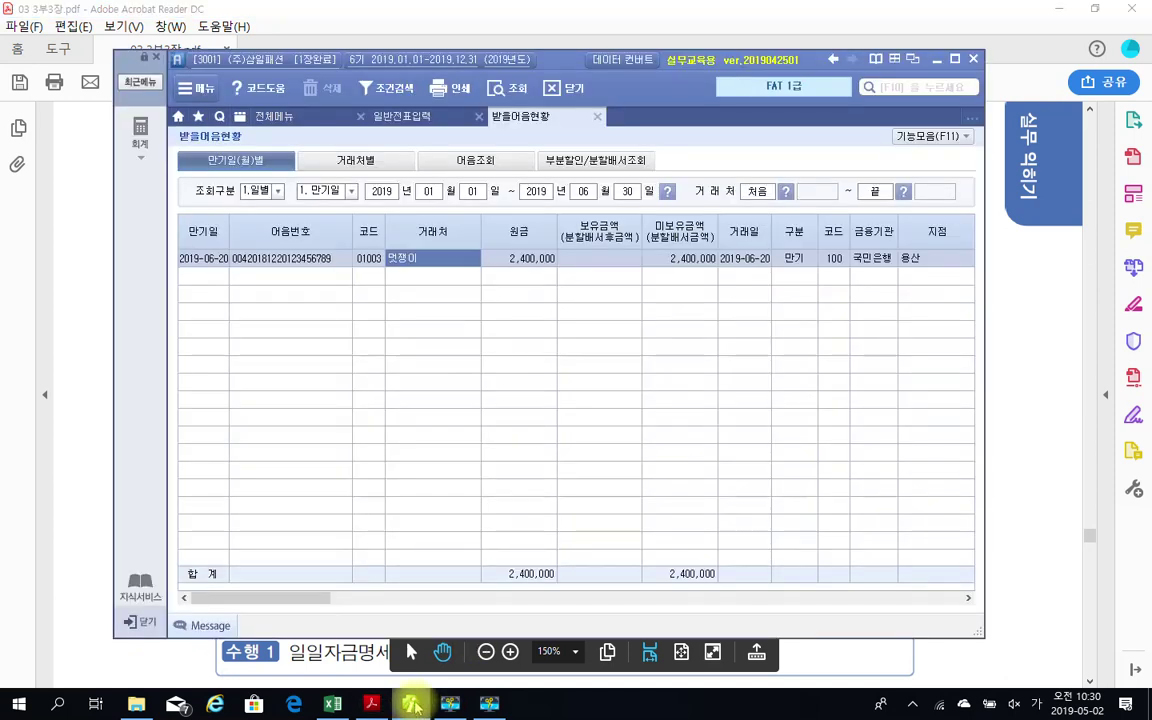
left_click(327, 162)
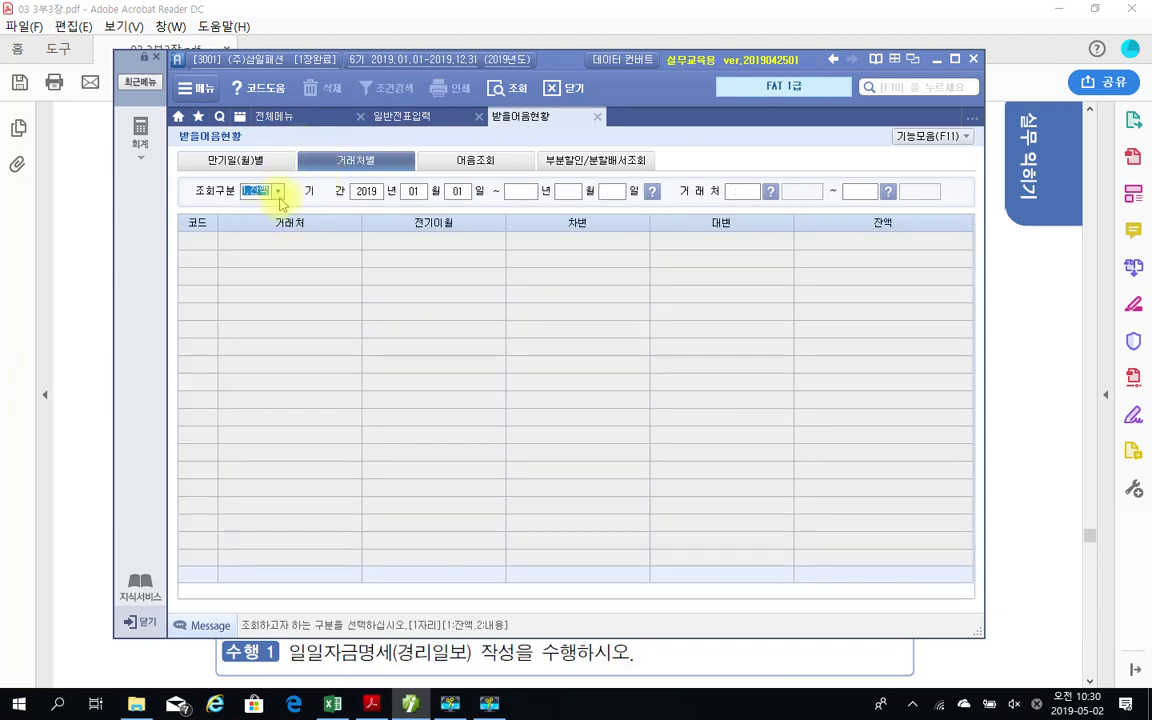
left_click(410, 705)
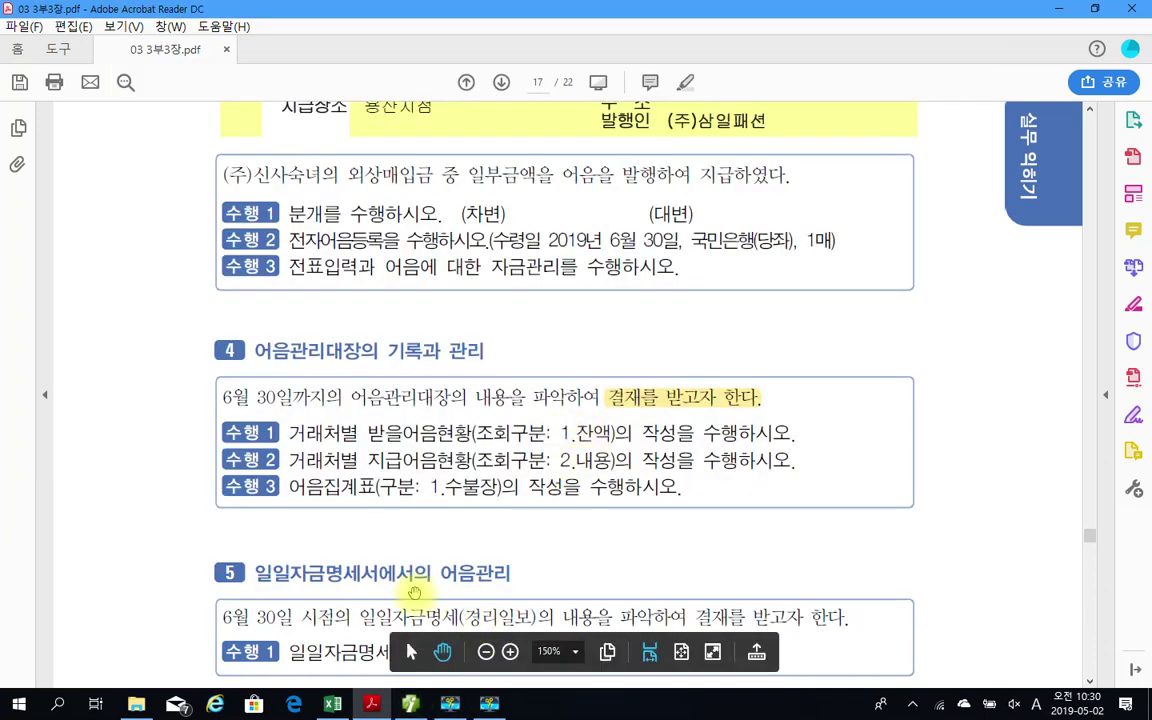
left_click(409, 704)
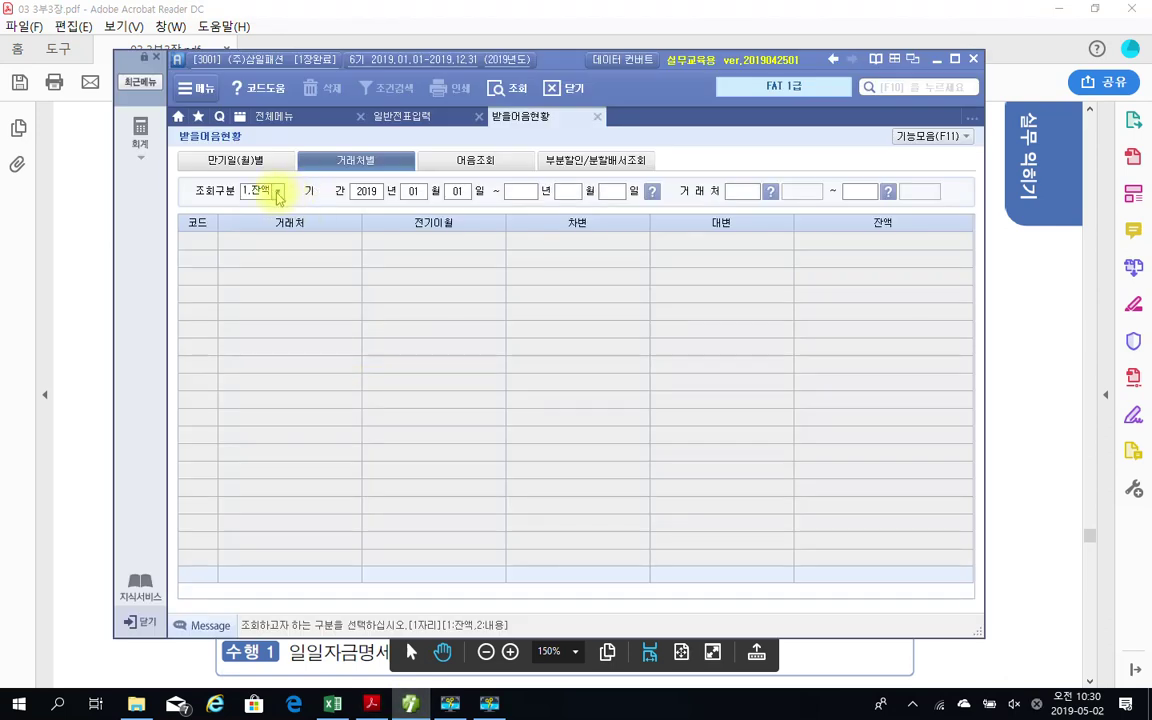
left_click(527, 197)
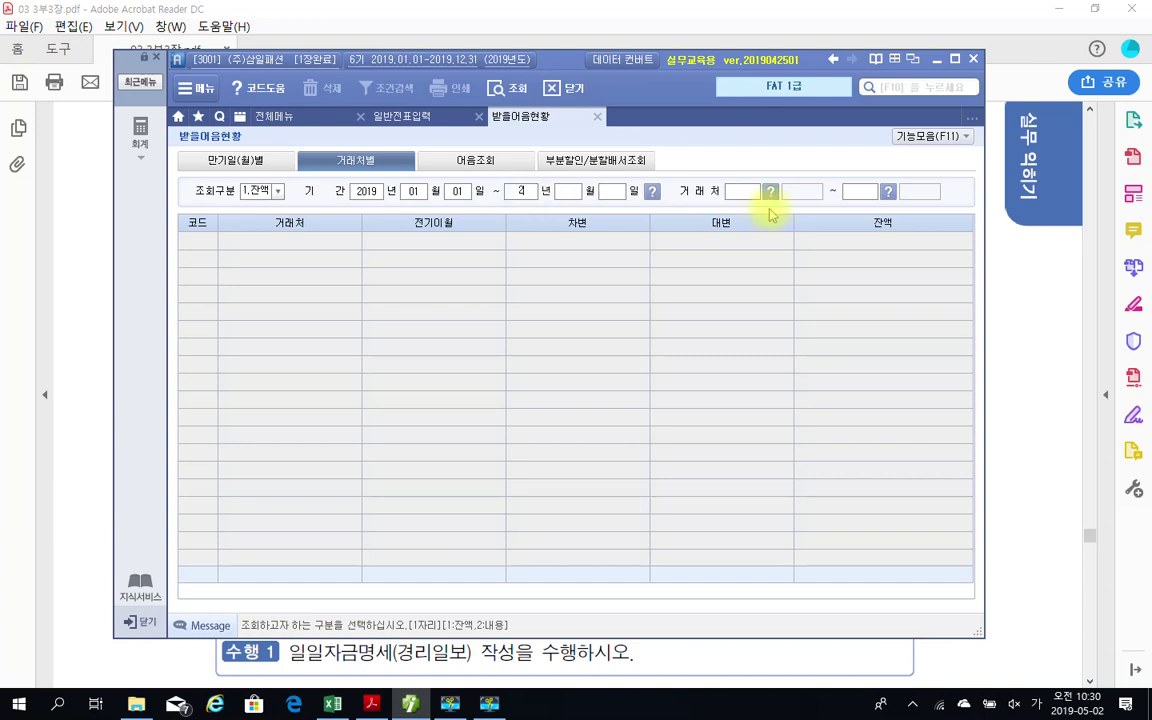
type("2019 년 06 월 30")
key("Return")
key("Return")
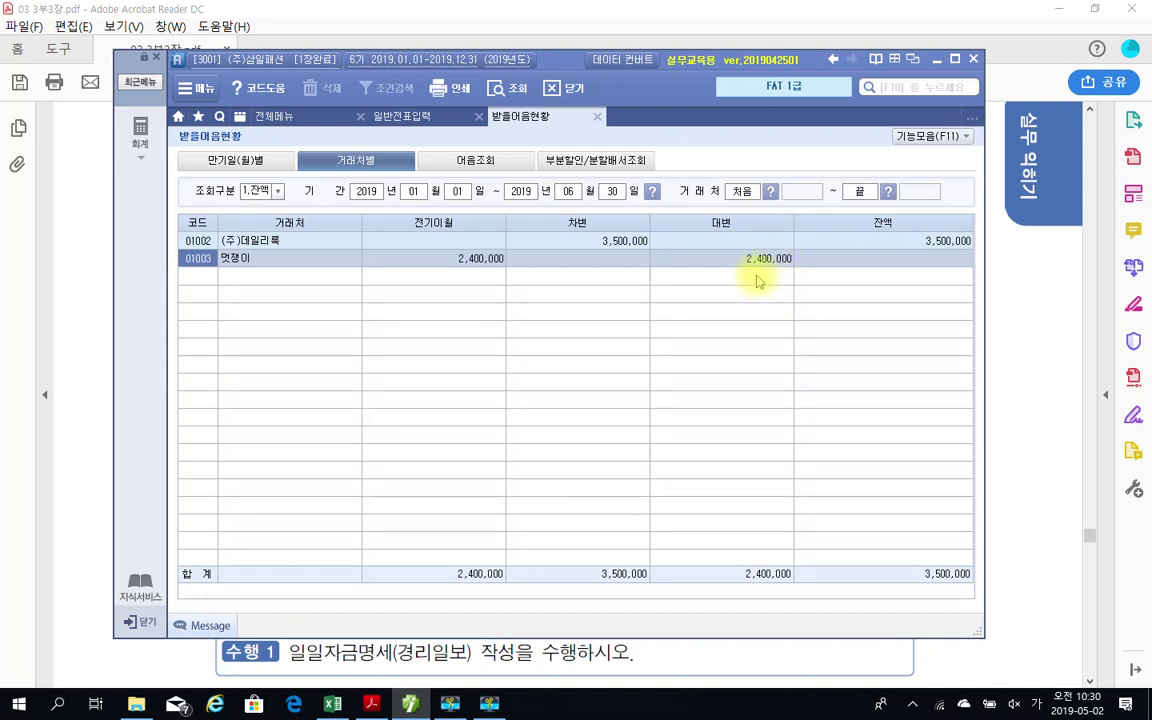
- Open the 2.내용 details behind the 잔액 of 01002 (주)데일리룩 and examine the note's 적요
left_click(254, 243)
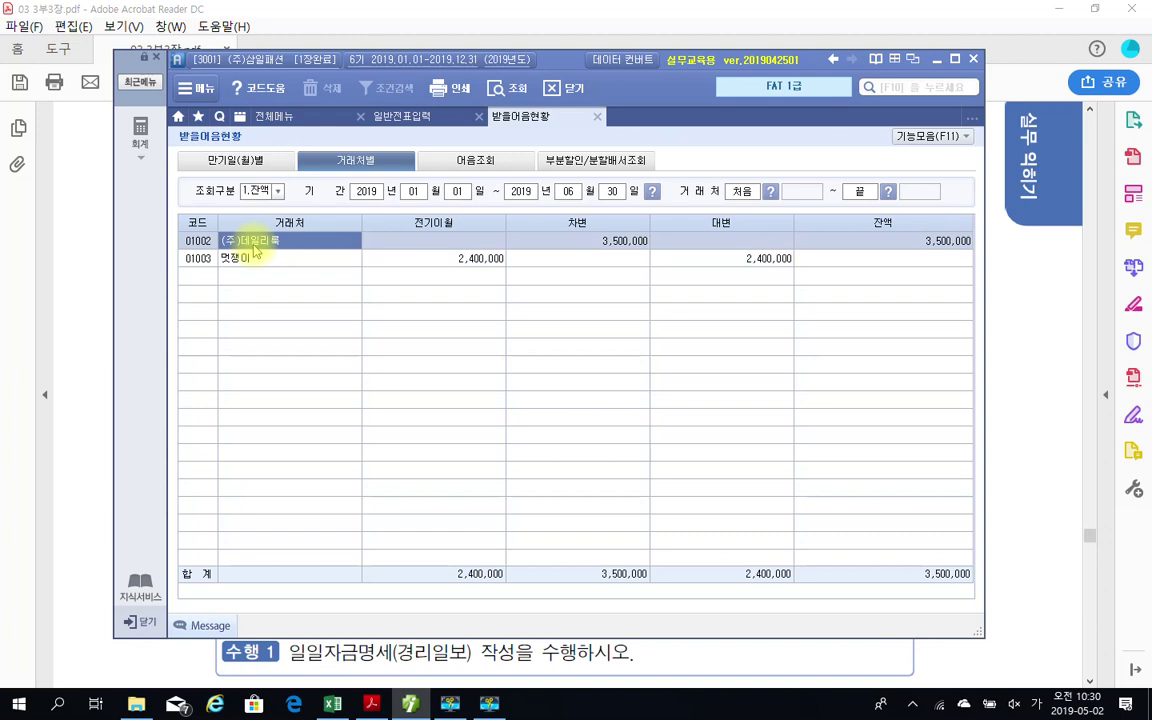
left_click(920, 243)
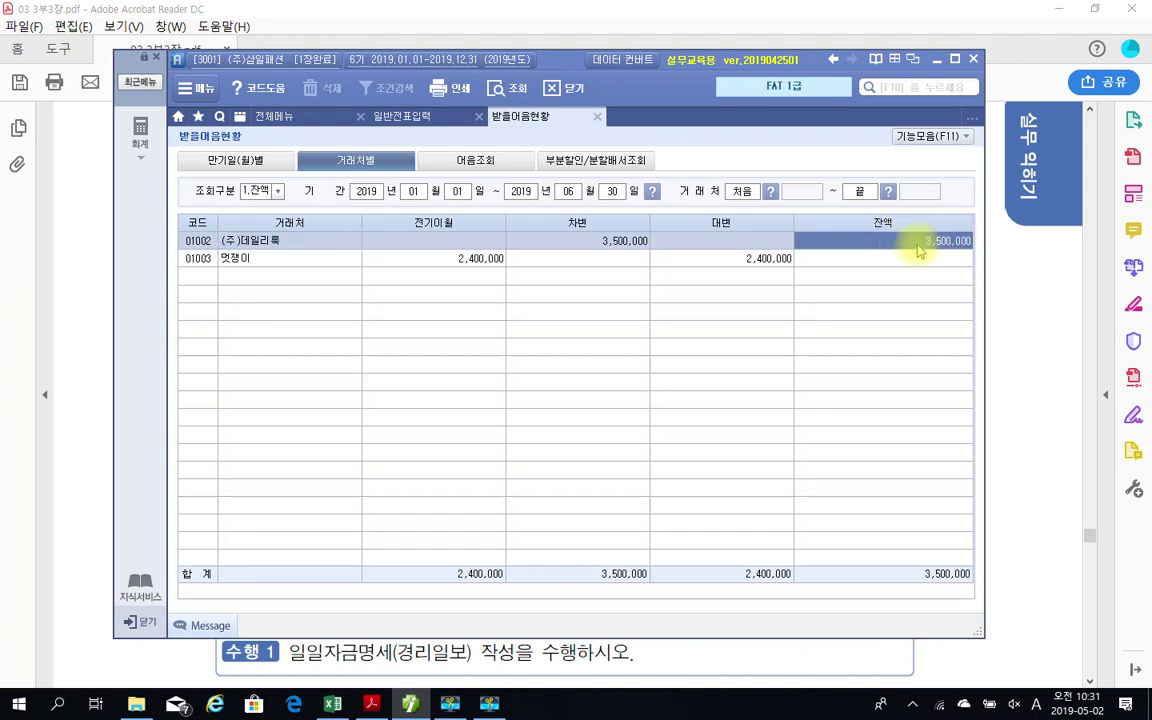
double_click(904, 250)
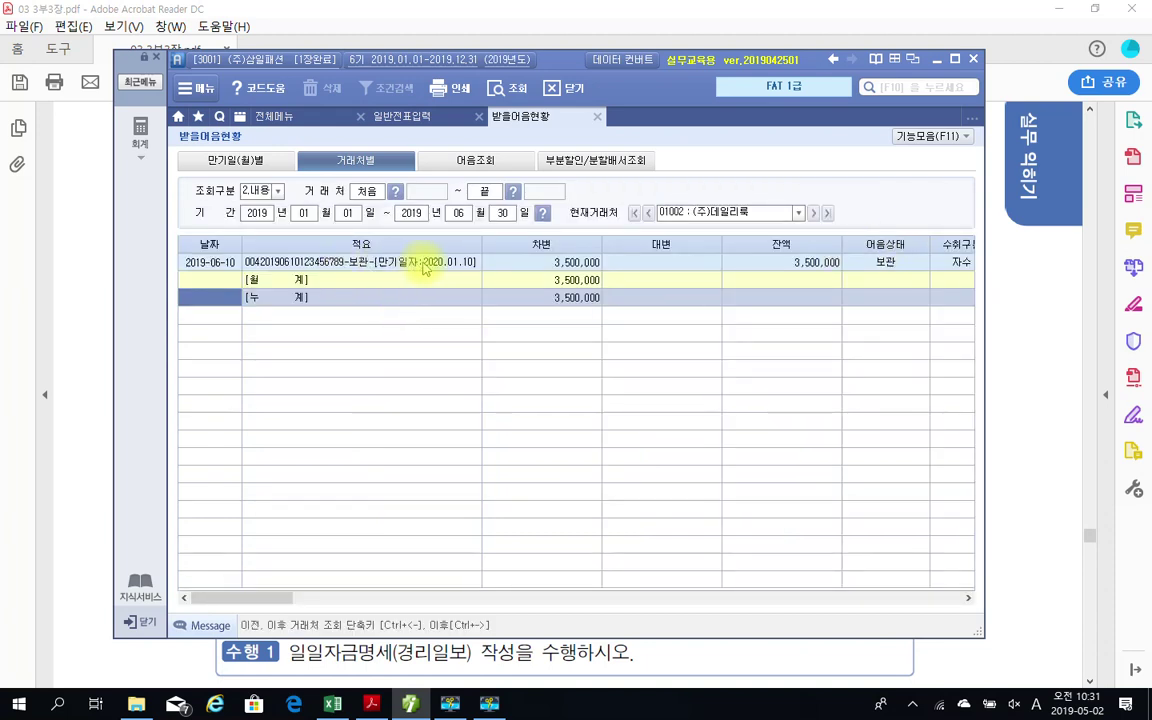
left_click(450, 263)
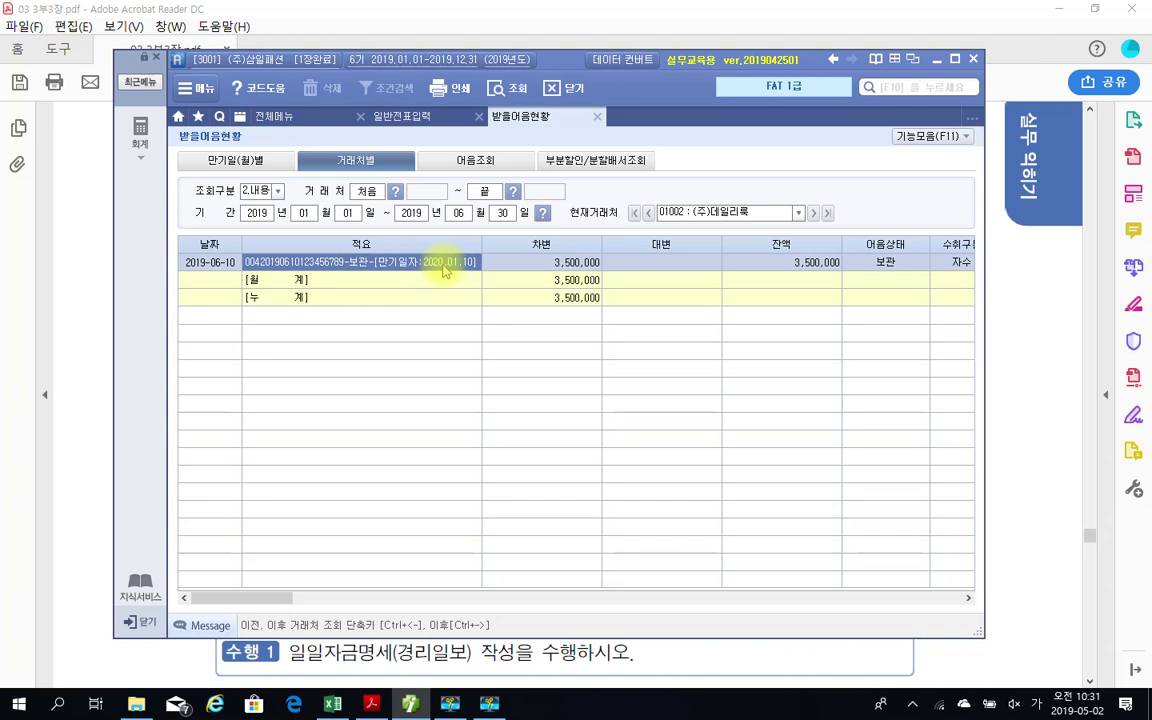
- Close 받을어음현황 and reopen it in the 거래처별 view
left_click(600, 118)
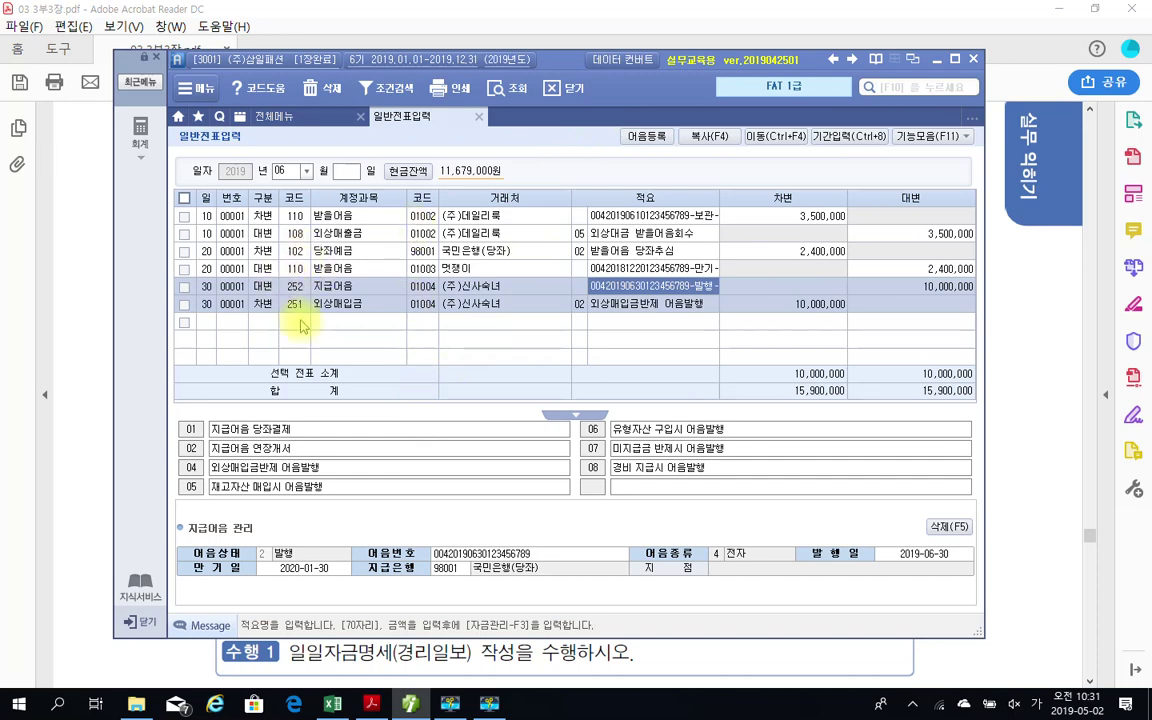
left_click(273, 116)
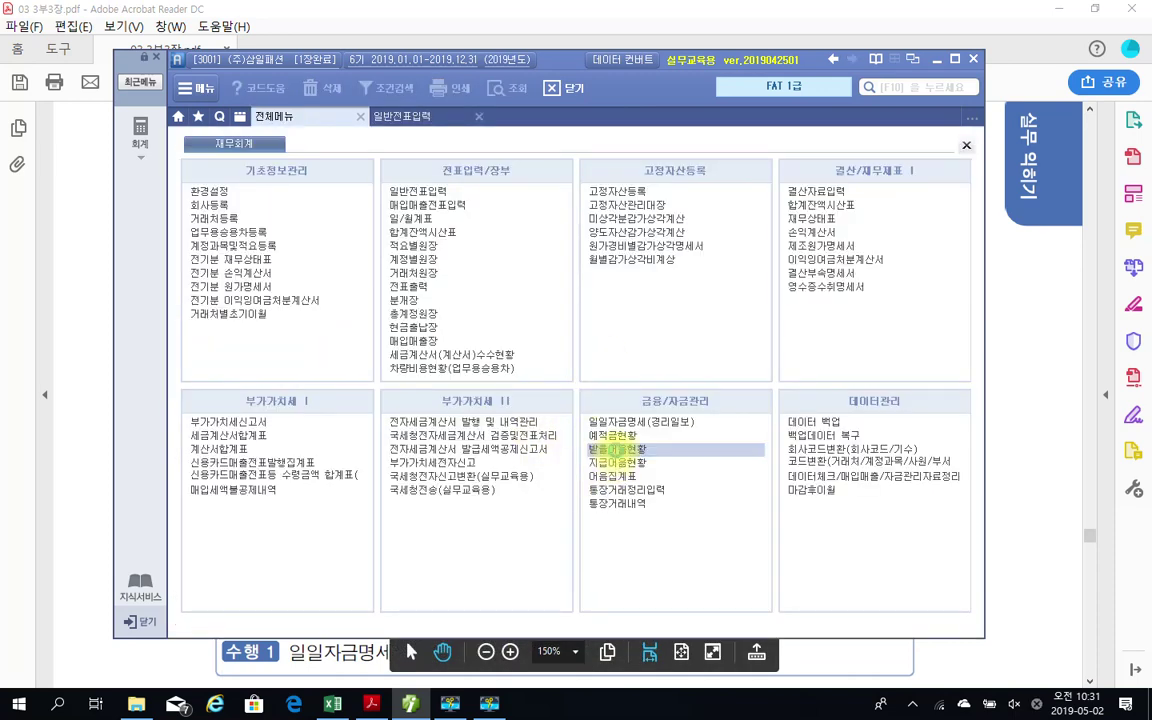
left_click(612, 450)
left_click(383, 164)
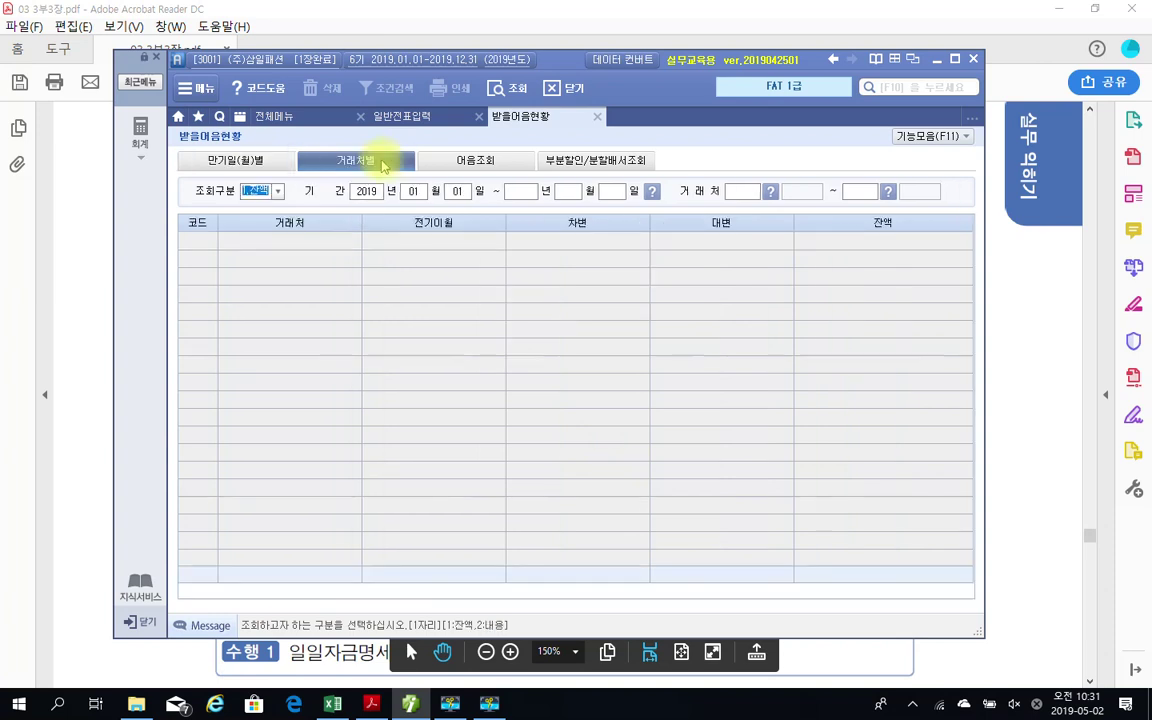
- Query 거래처별 받을어음현황 by 1.잔액 from 2019-01-01 to 2019-06-30 for all 거래처
left_click(525, 191)
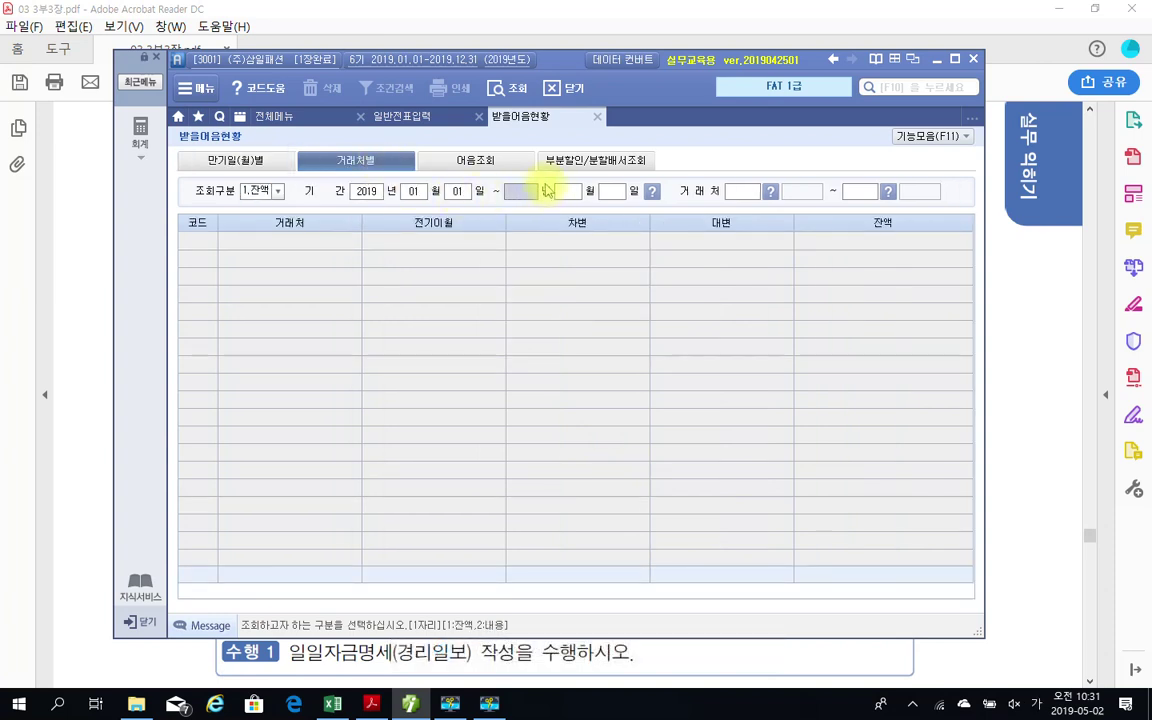
type("201912110630")
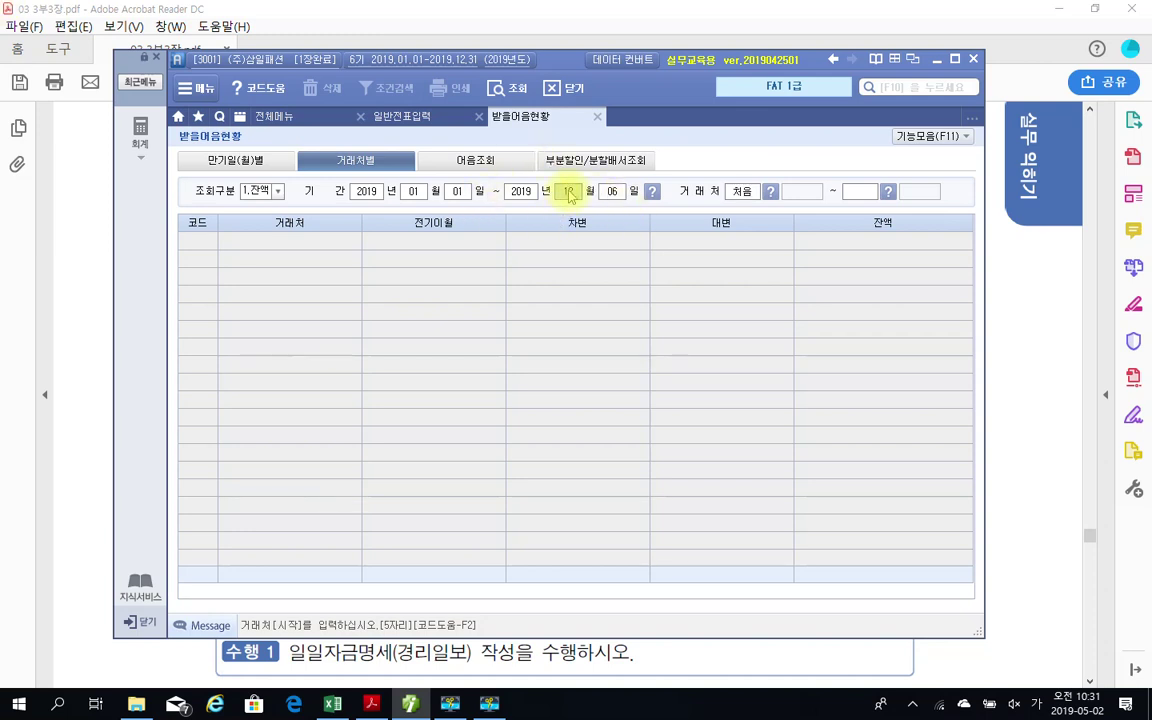
type("06")
type("30")
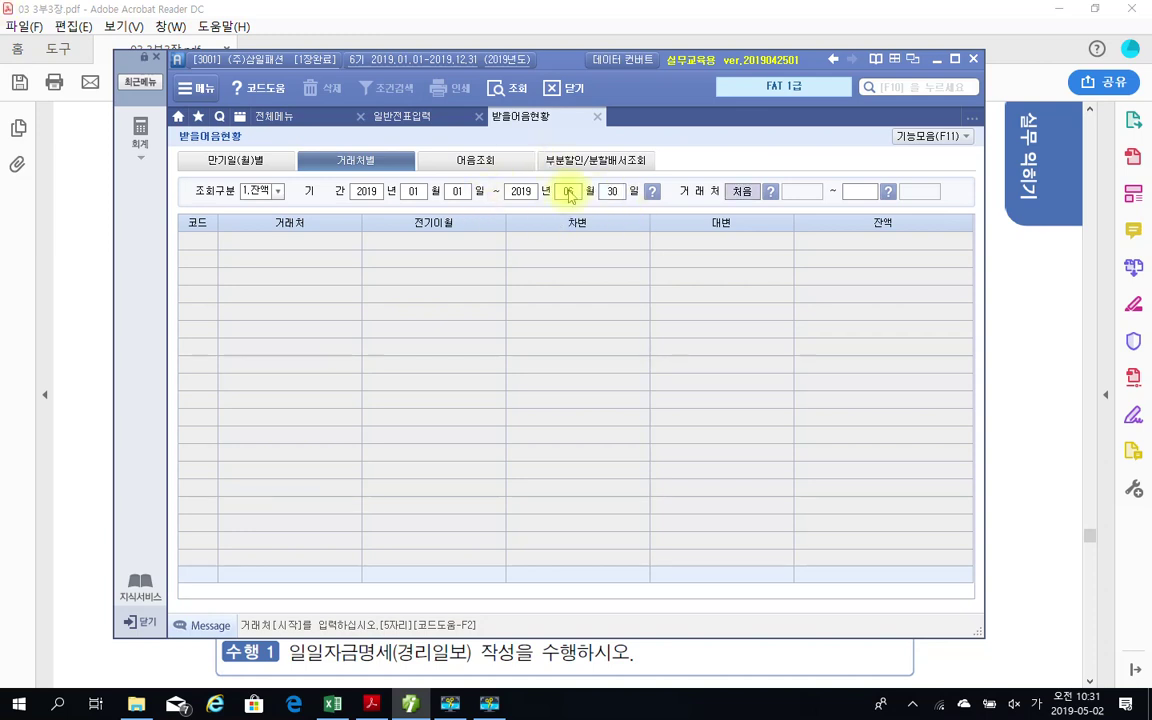
key("Return")
key("Return")
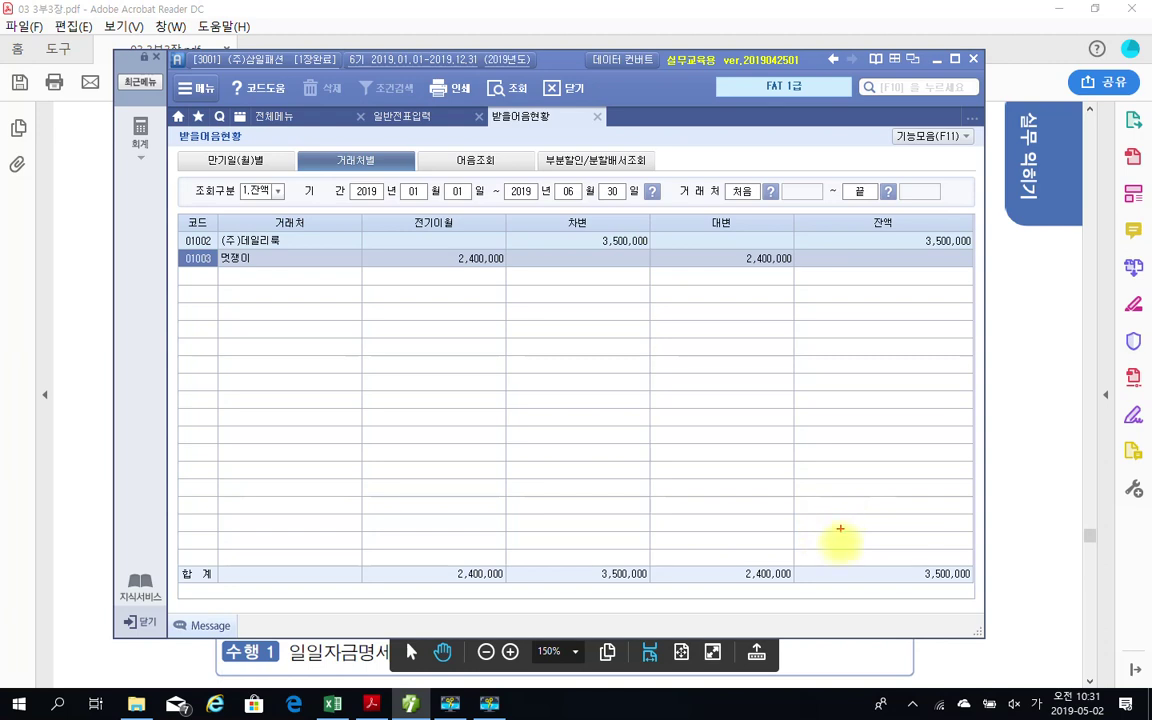
- Examine the 잔액 total and compare the 전기이월, 대변 and 잔액 of 01003 멋쟁이 in the 거래처별 list
left_click_drag(847, 545, 978, 594)
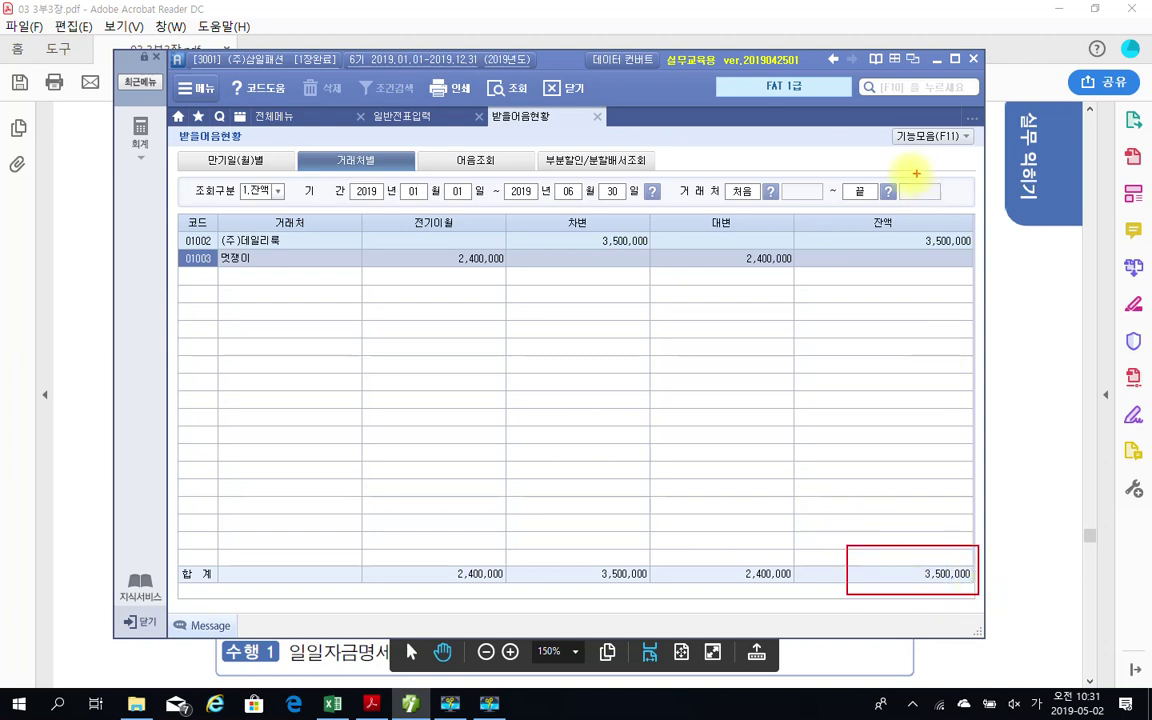
left_click_drag(858, 237, 910, 222)
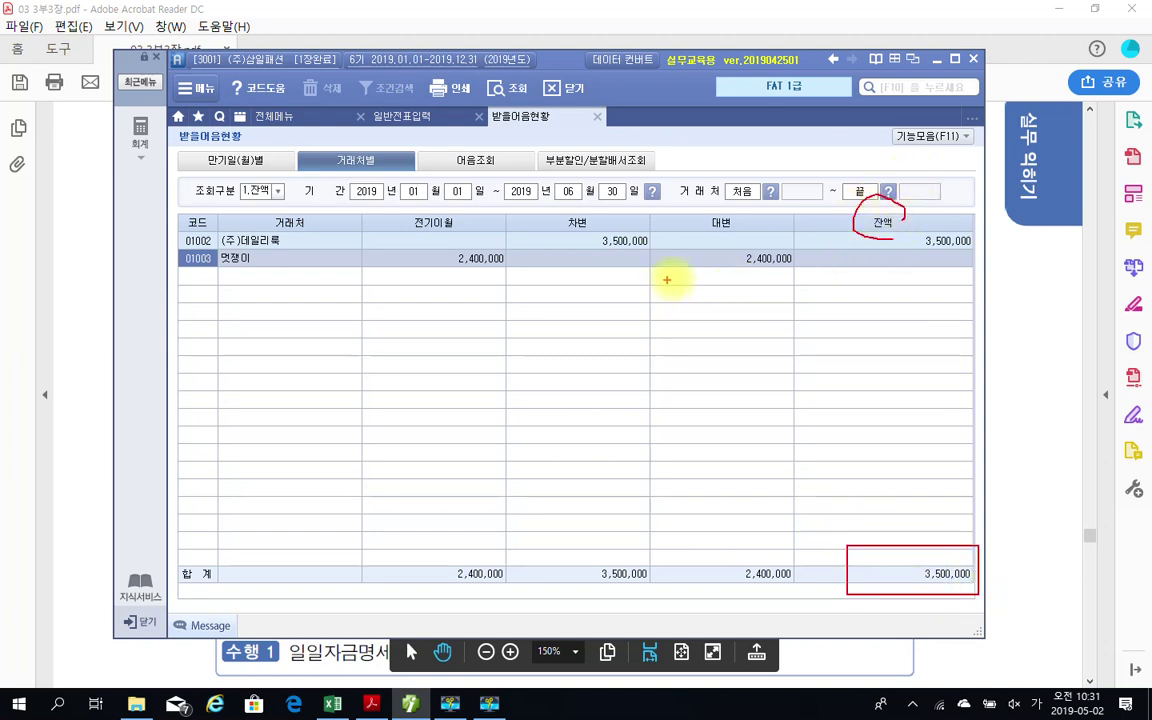
left_click_drag(716, 268, 811, 268)
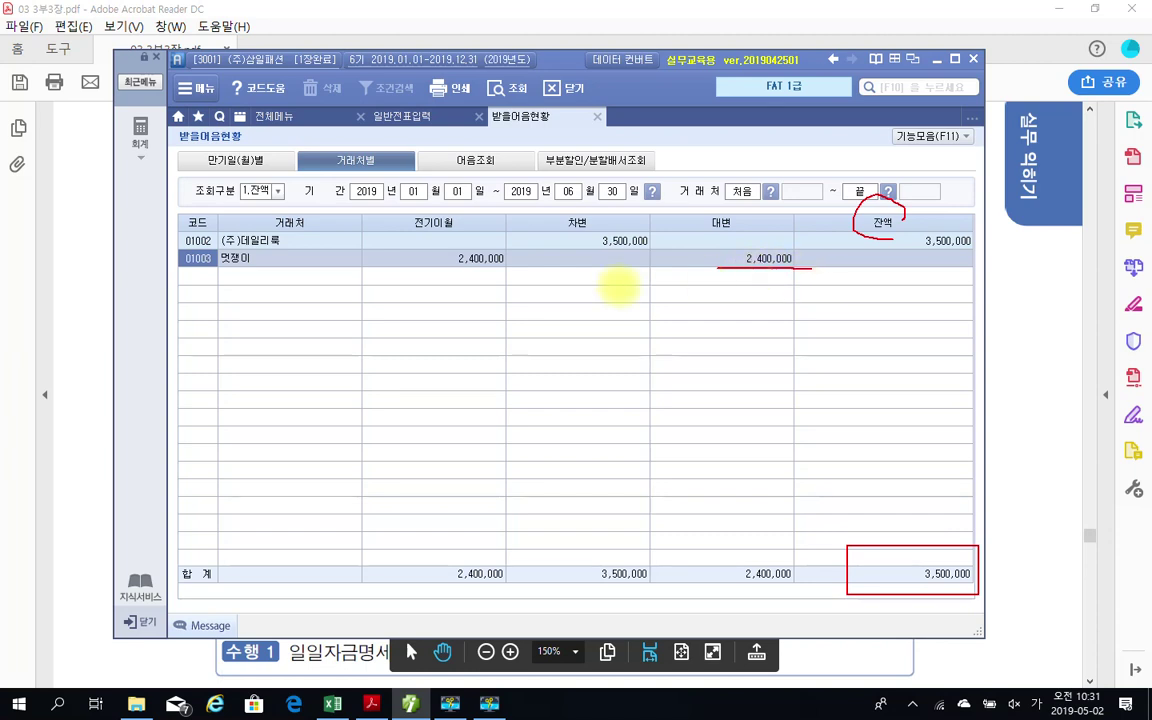
left_click_drag(441, 268, 505, 268)
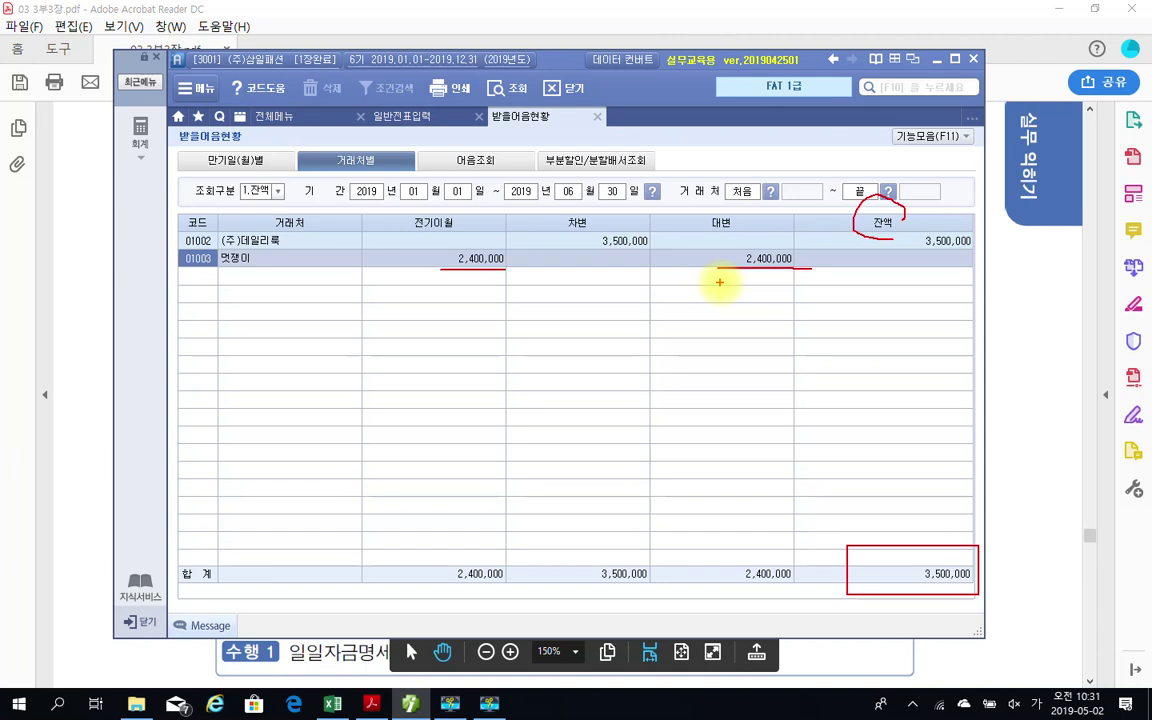
left_click_drag(897, 608, 925, 672)
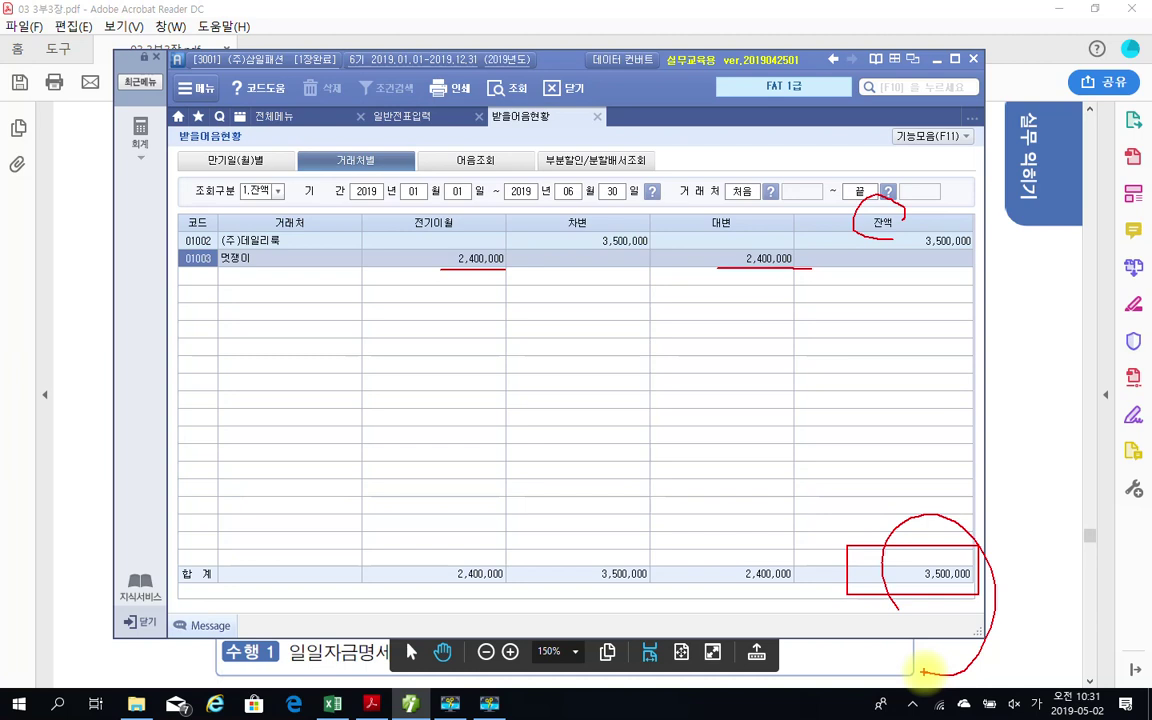
left_click_drag(340, 152, 386, 160)
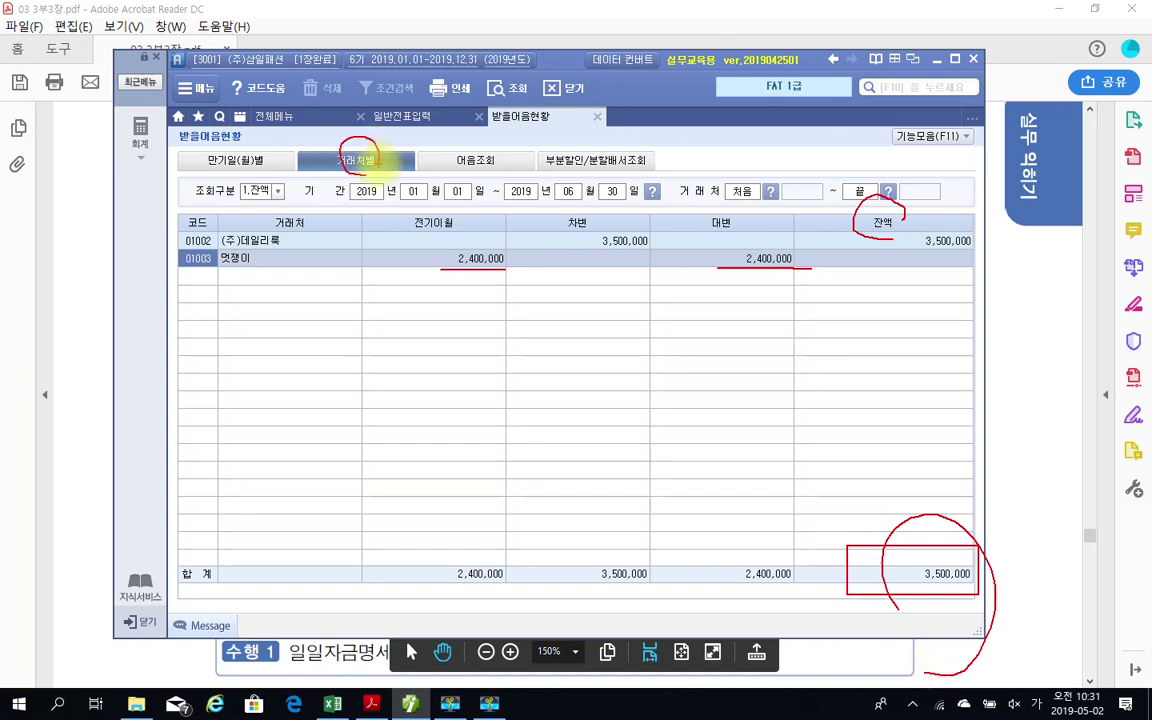
left_click_drag(172, 218, 195, 202)
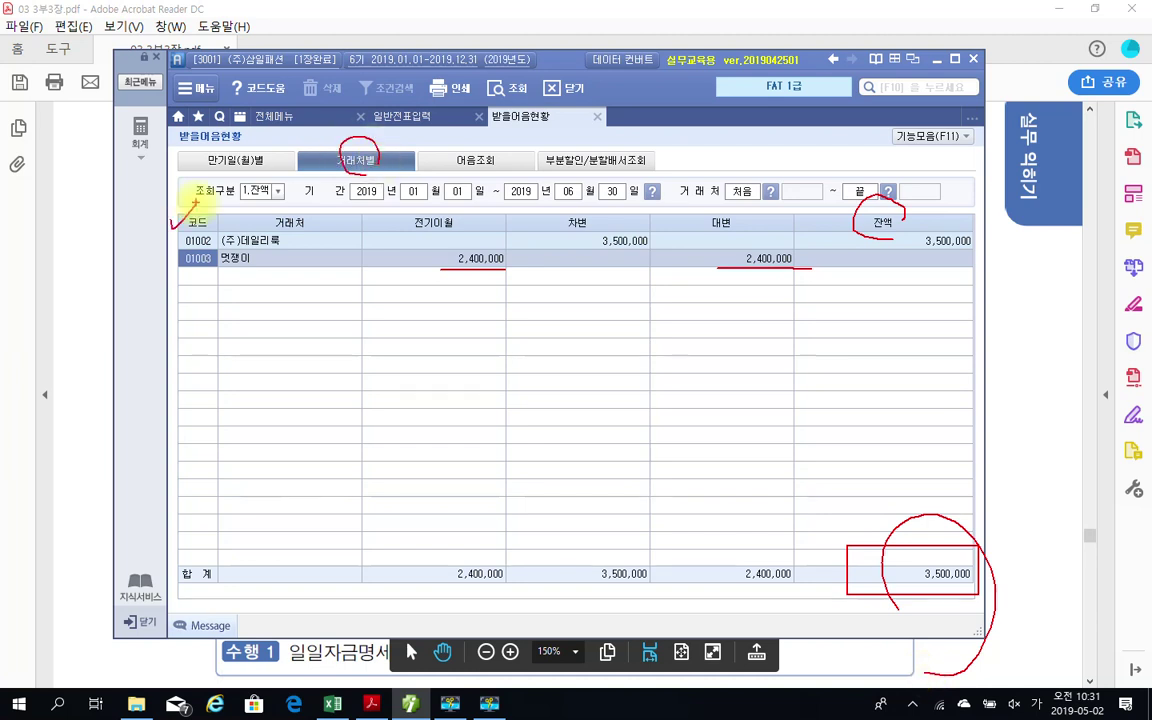
left_click_drag(216, 269, 247, 271)
left_click_drag(953, 295, 886, 283)
left_click_drag(882, 253, 891, 268)
left_click_drag(806, 244, 792, 239)
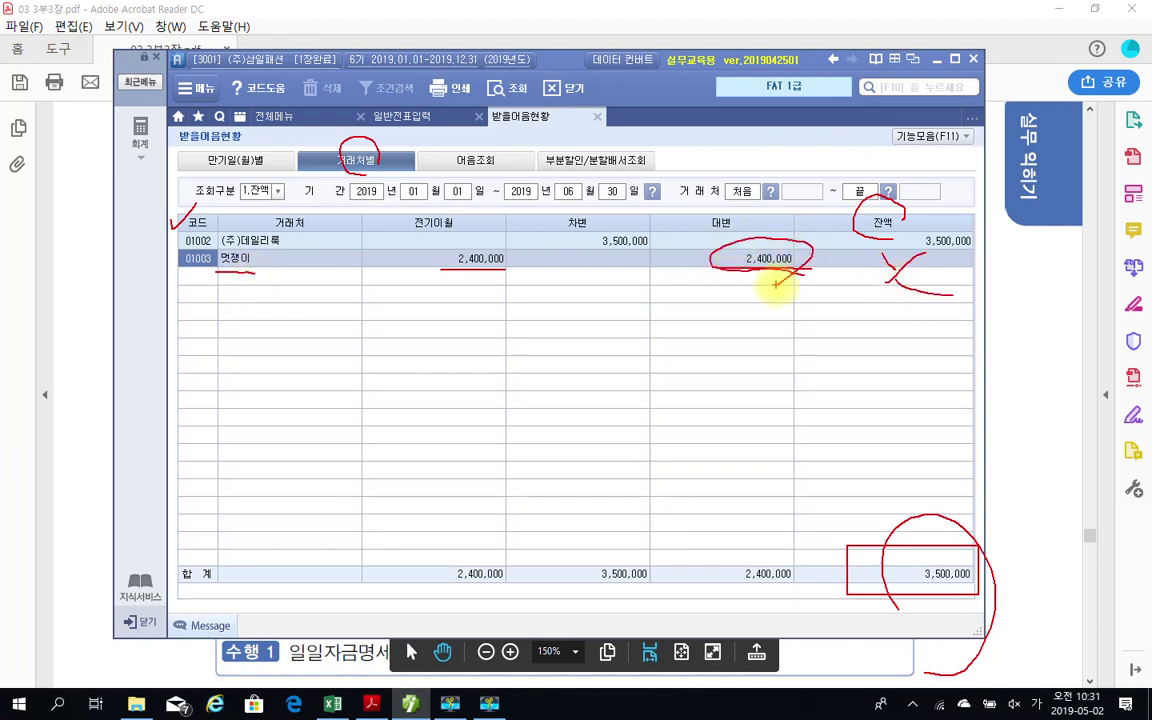
key("Escape")
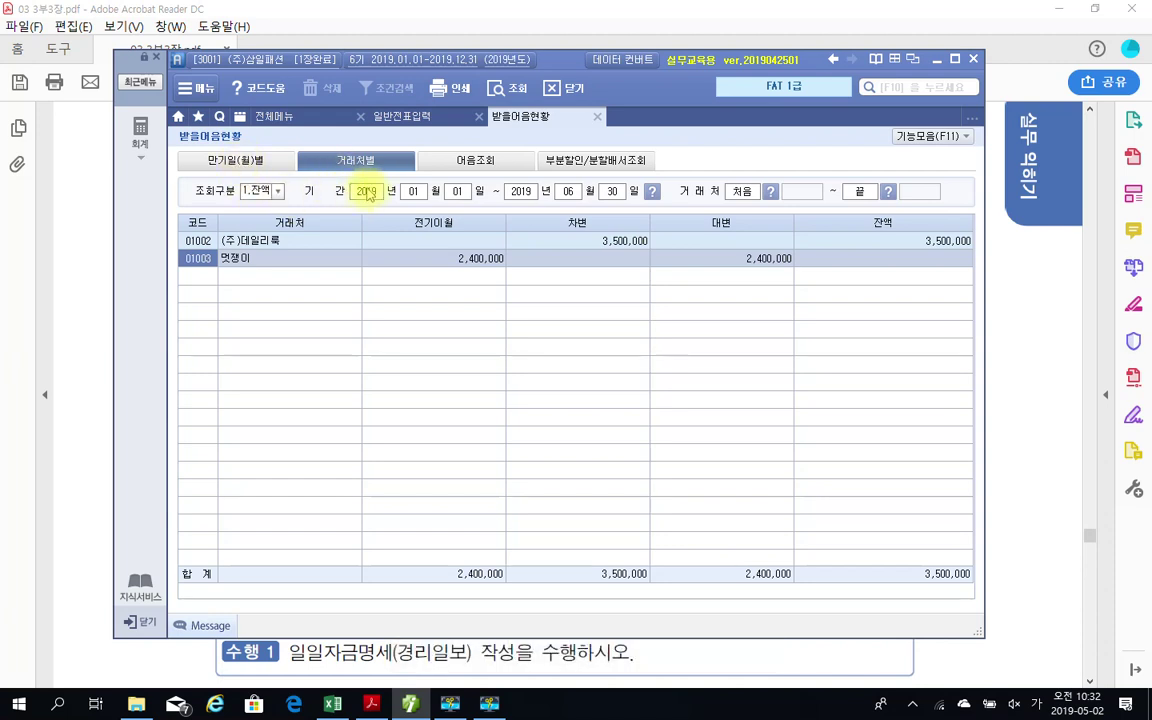
- Close and reopen 받을어음현황, and query the 거래처별 view by 1.잔액 from 2019-01-01 to 2019-06-30 for all 거래처
left_click(596, 117)
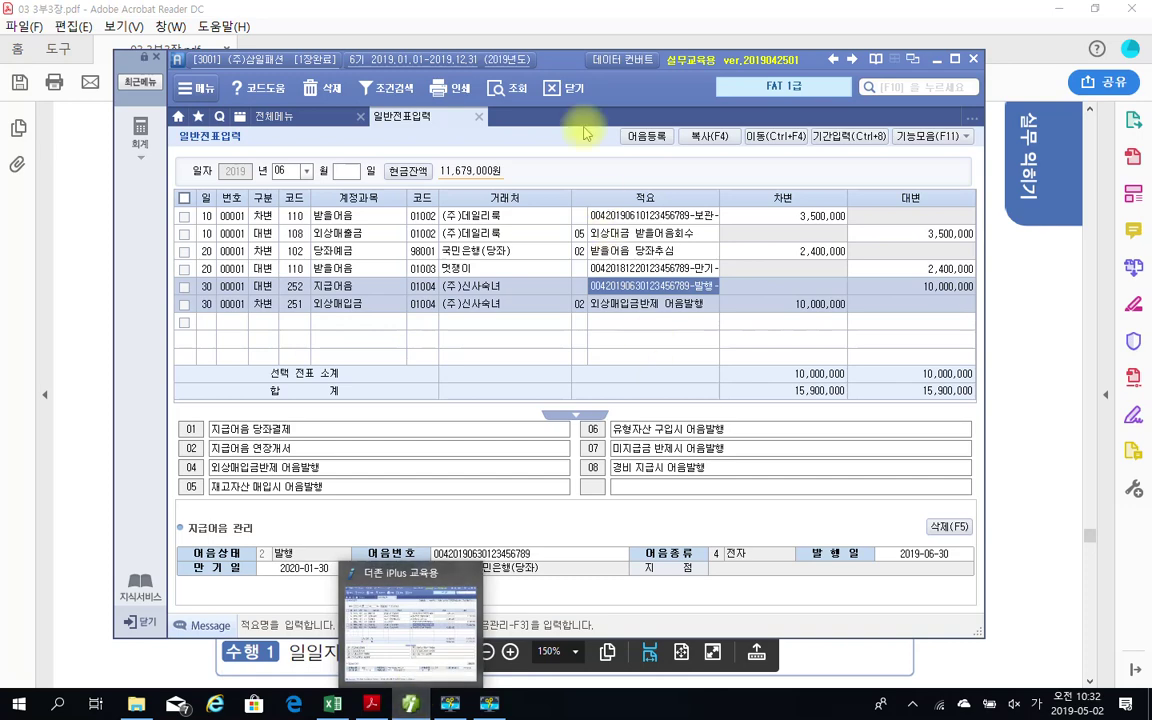
left_click(300, 118)
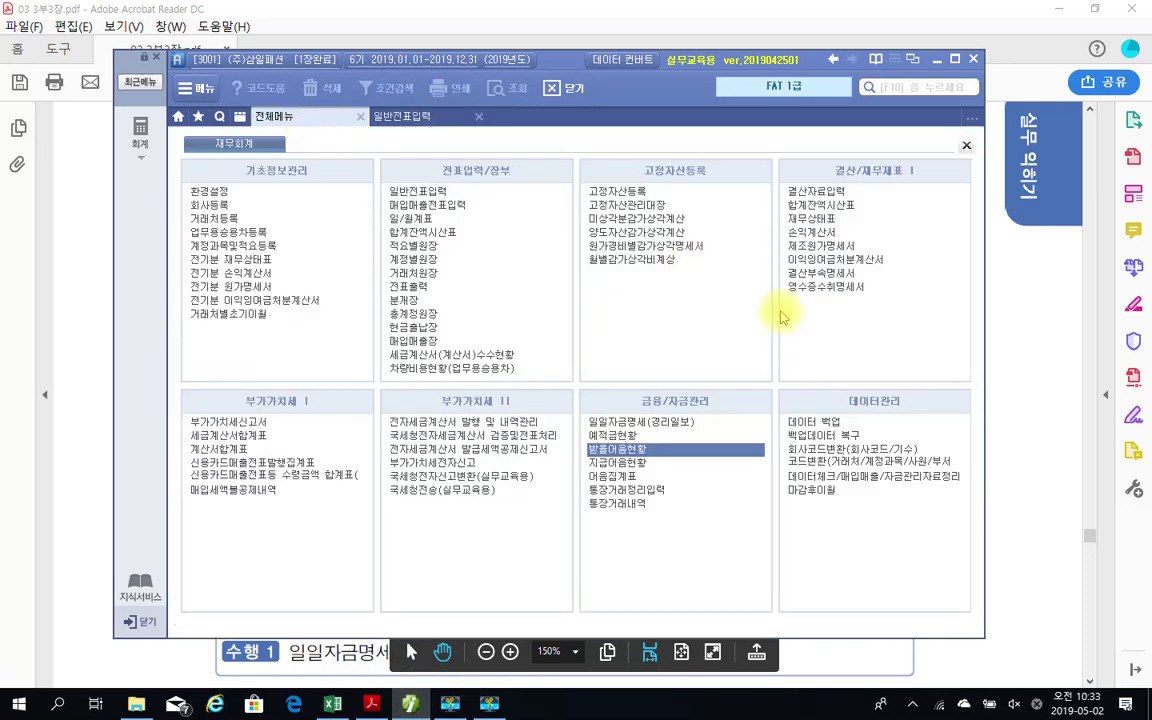
left_click(617, 450)
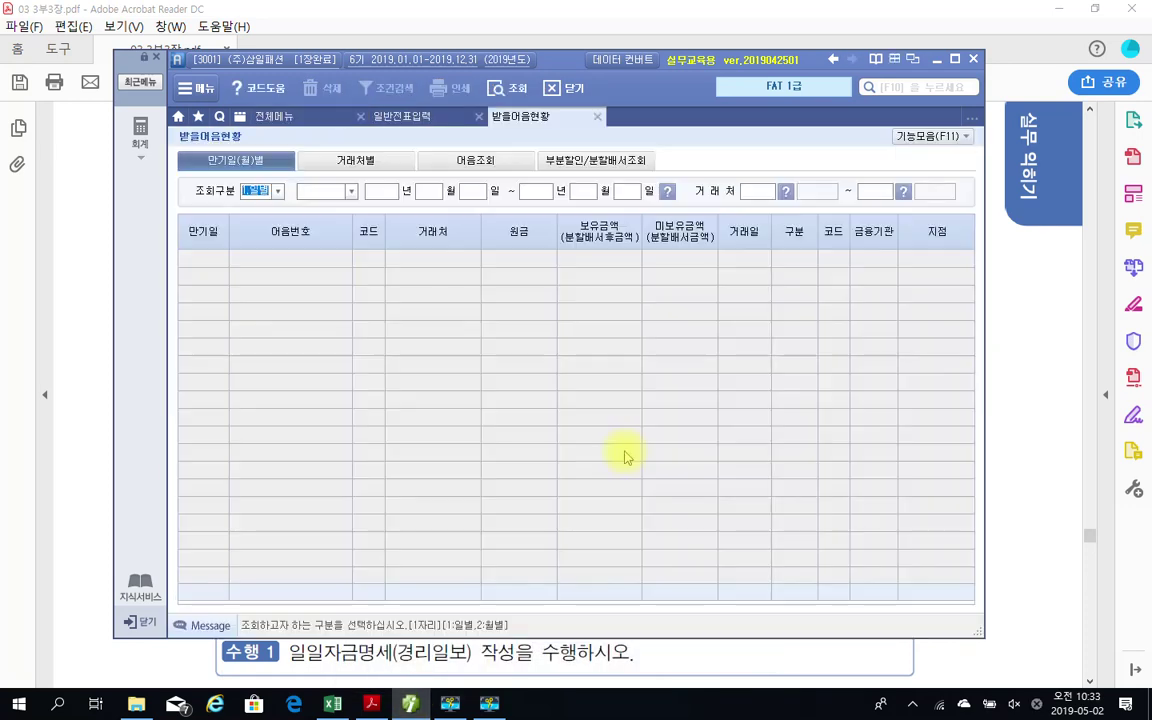
left_click(355, 162)
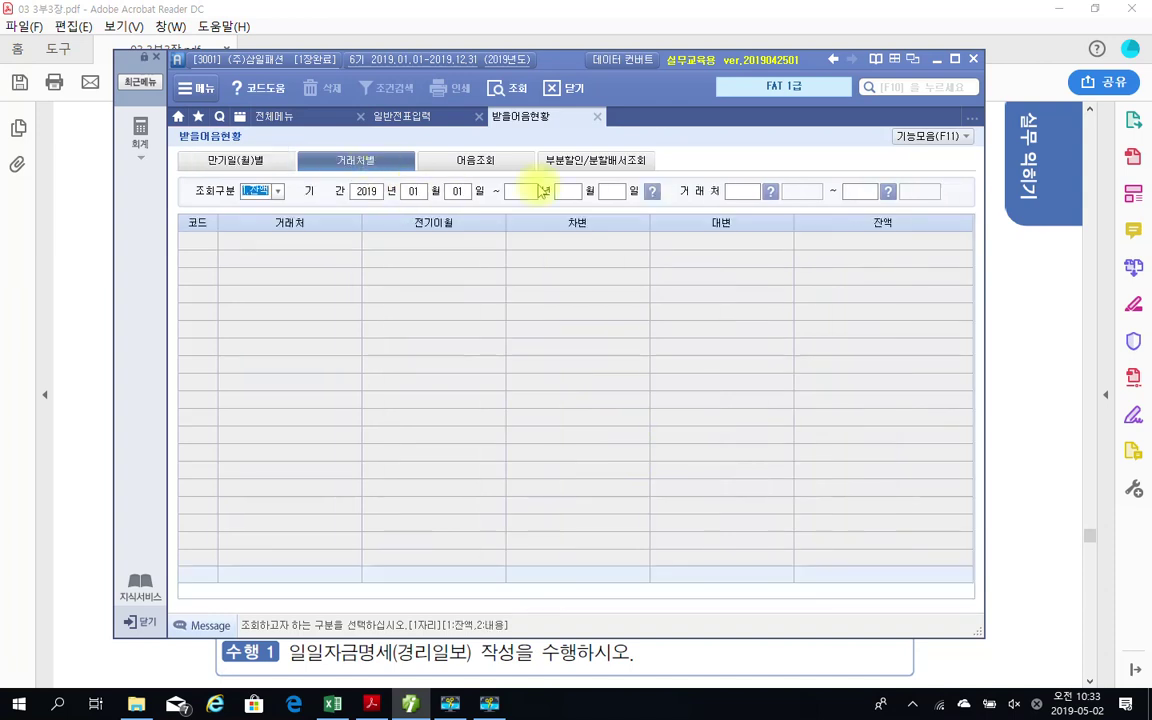
left_click(514, 192)
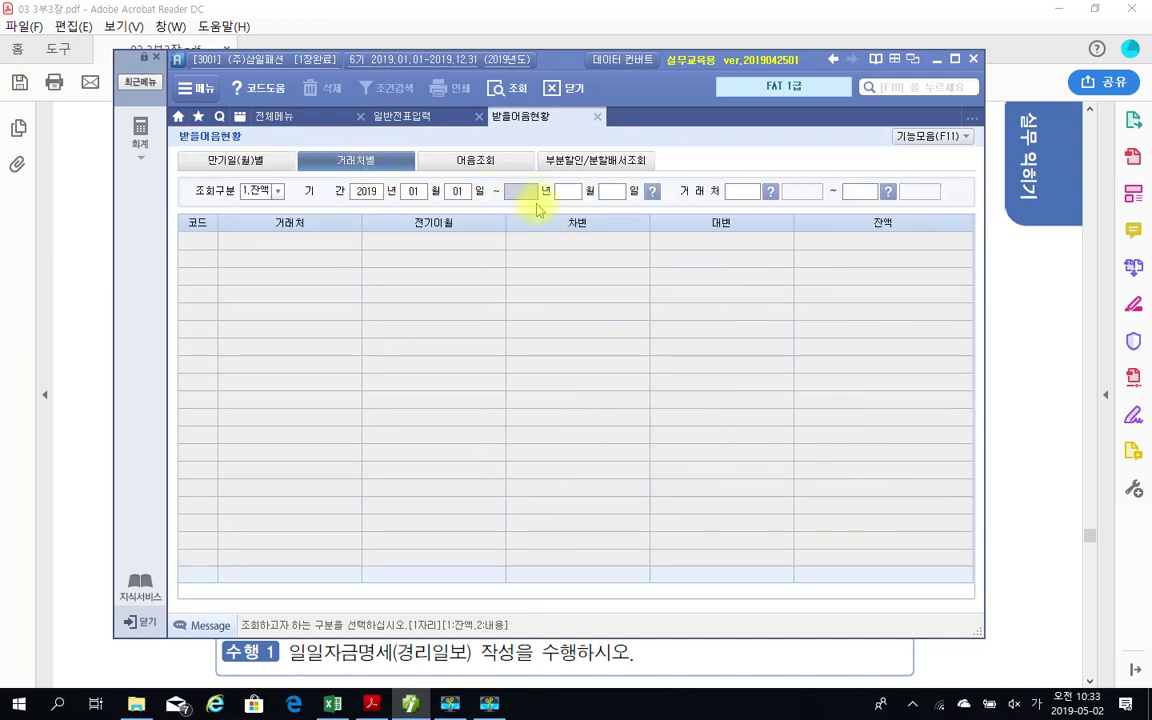
type("2019 년 06 월 ")
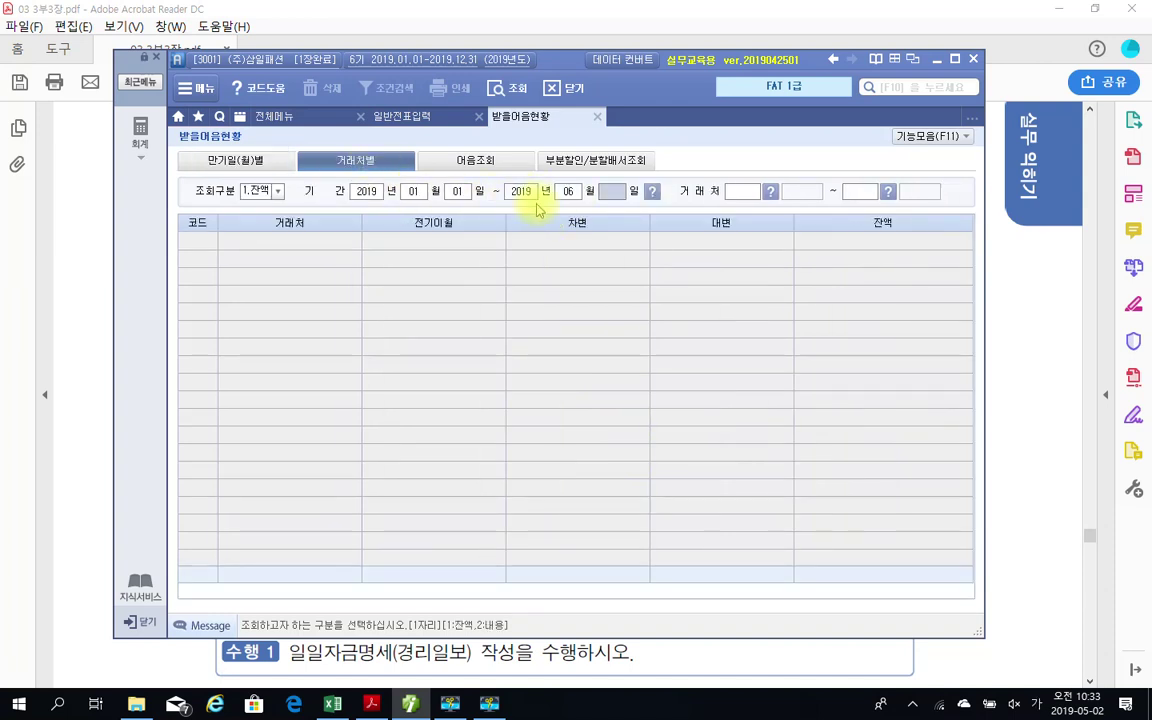
type("30")
key("Return")
key("Return")
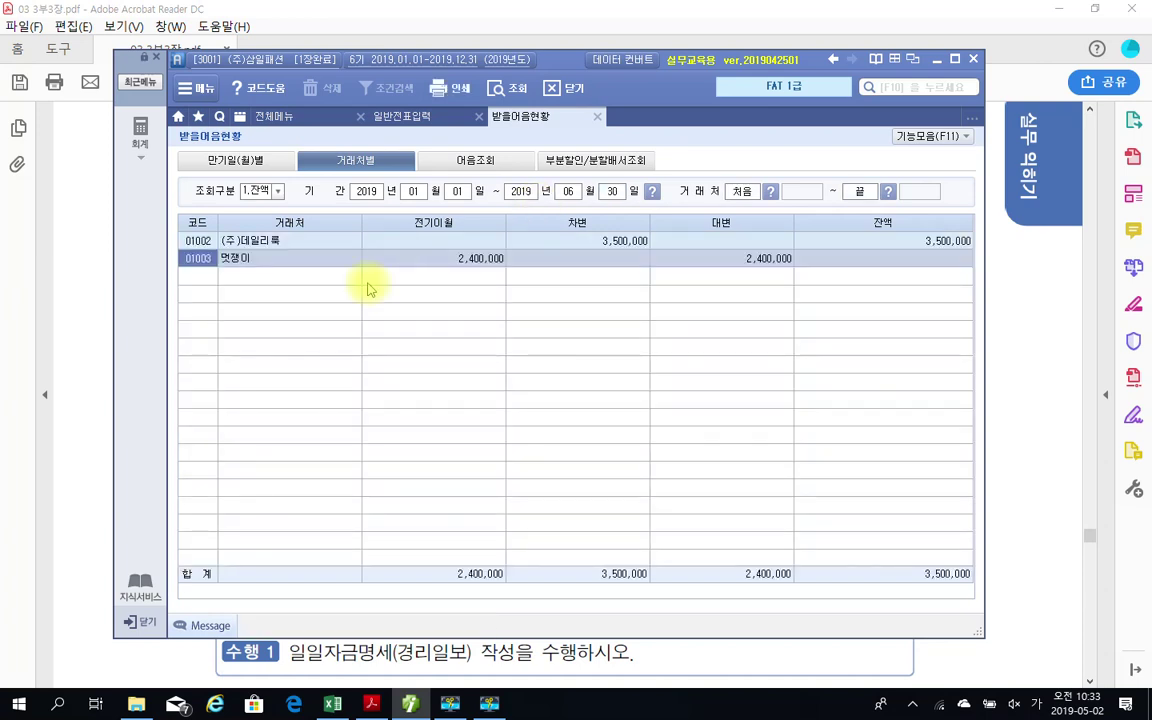
- Open the report's print preview and set the number of approval boxes in 결재란 등록 to 4
left_click(446, 90)
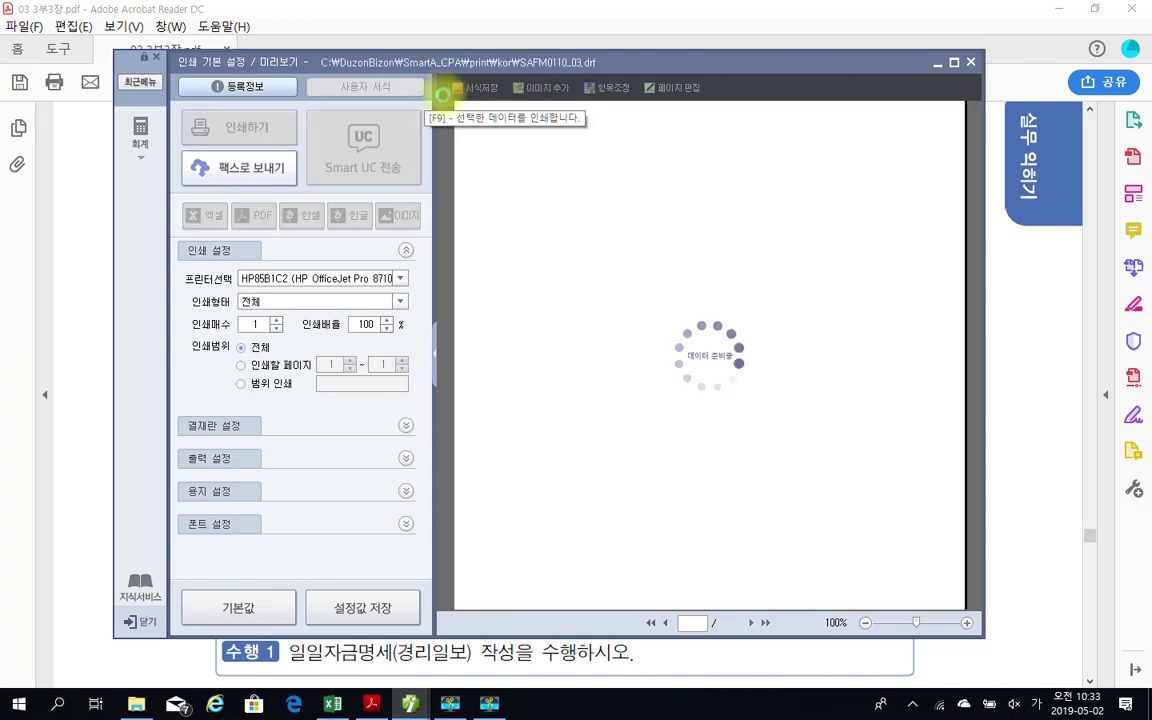
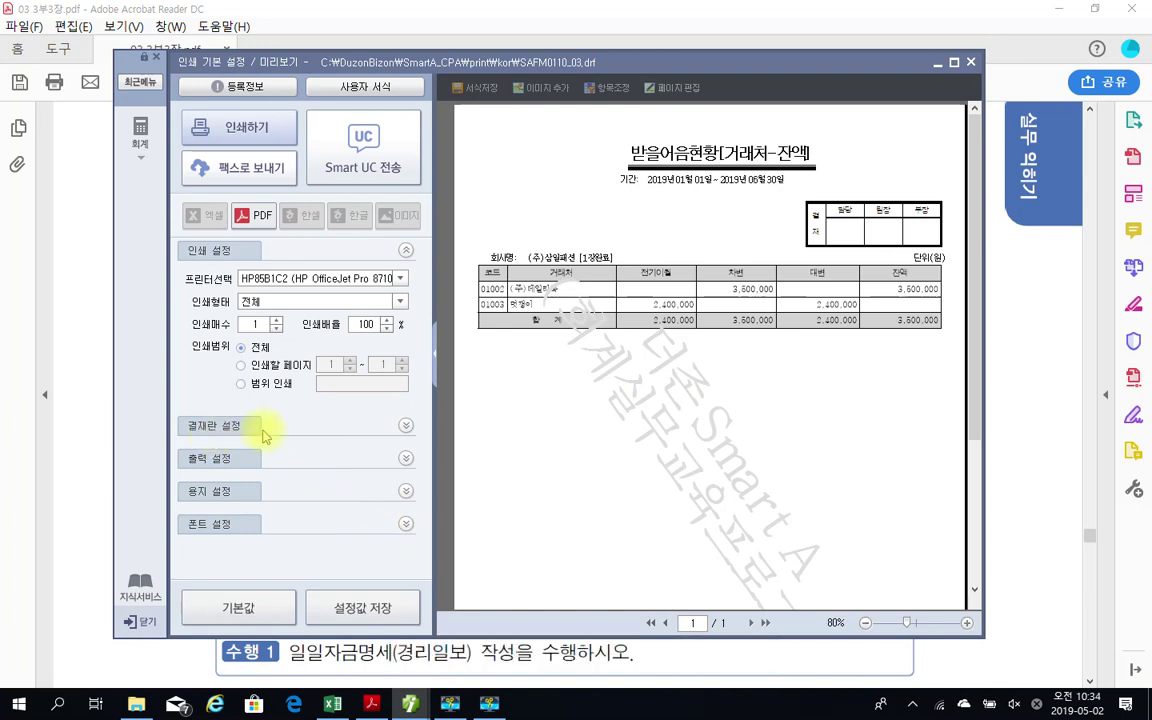
left_click(404, 427)
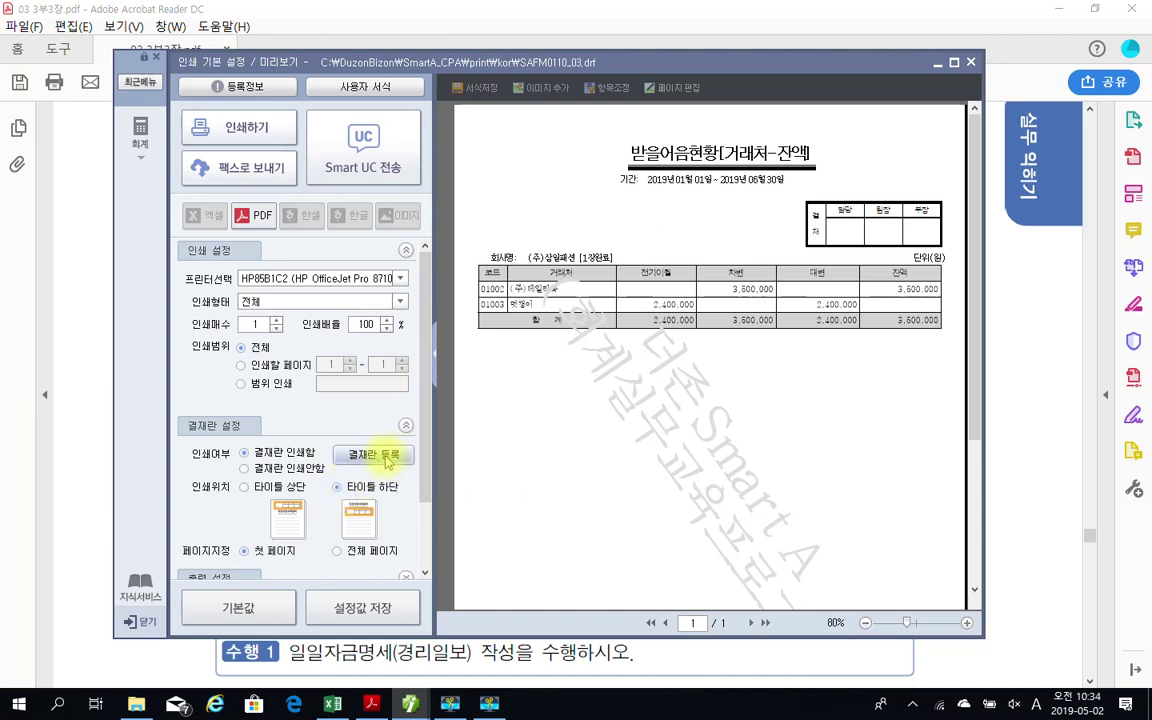
left_click(372, 455)
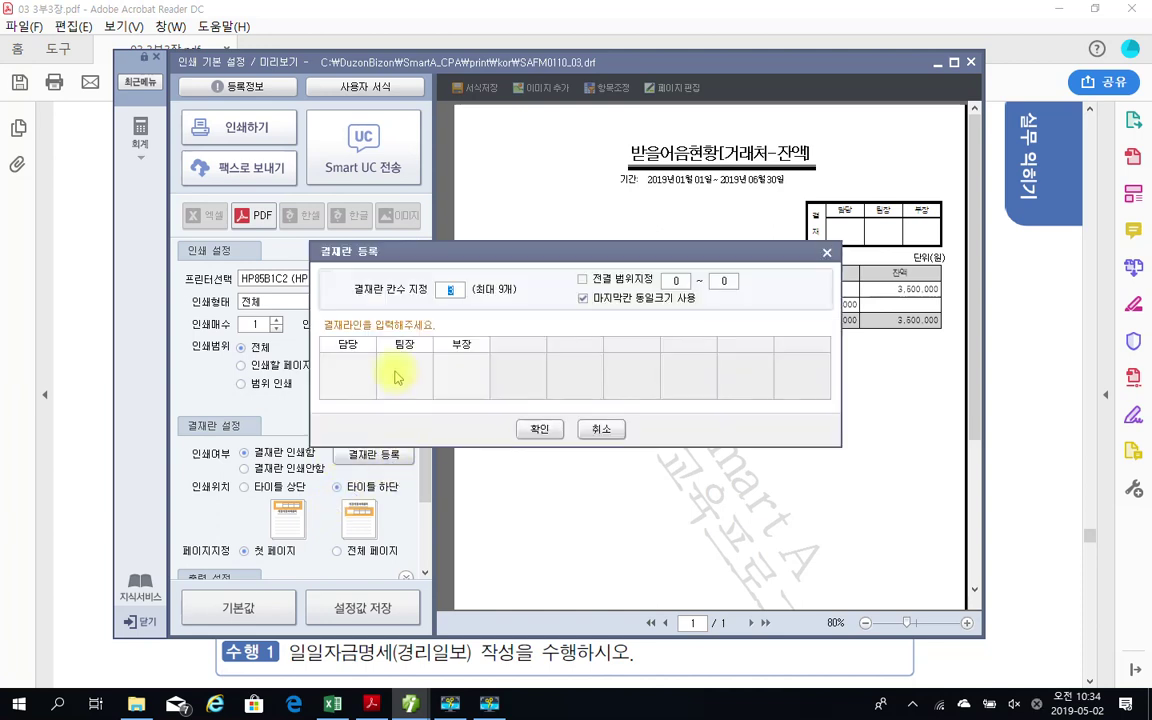
left_click(453, 292)
double_click(453, 292)
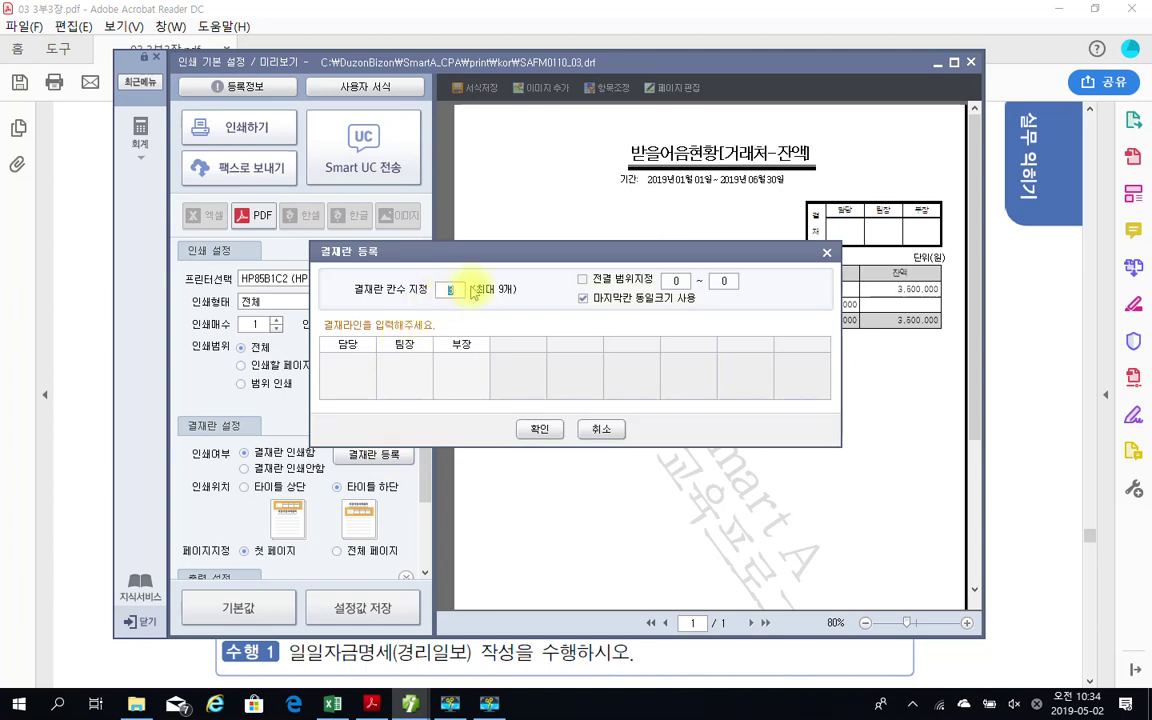
type("4")
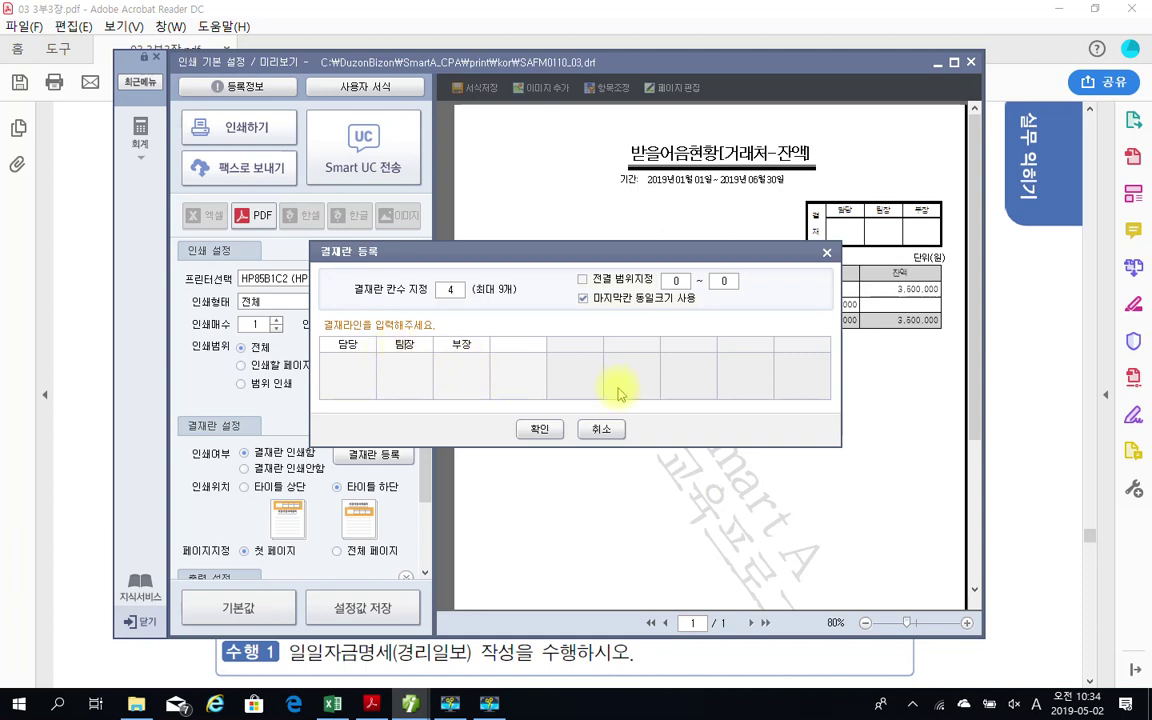
- Name the second approval box 과장 and the fourth 사장, and apply the 결재란 registration
type("rhk")
left_click(515, 344)
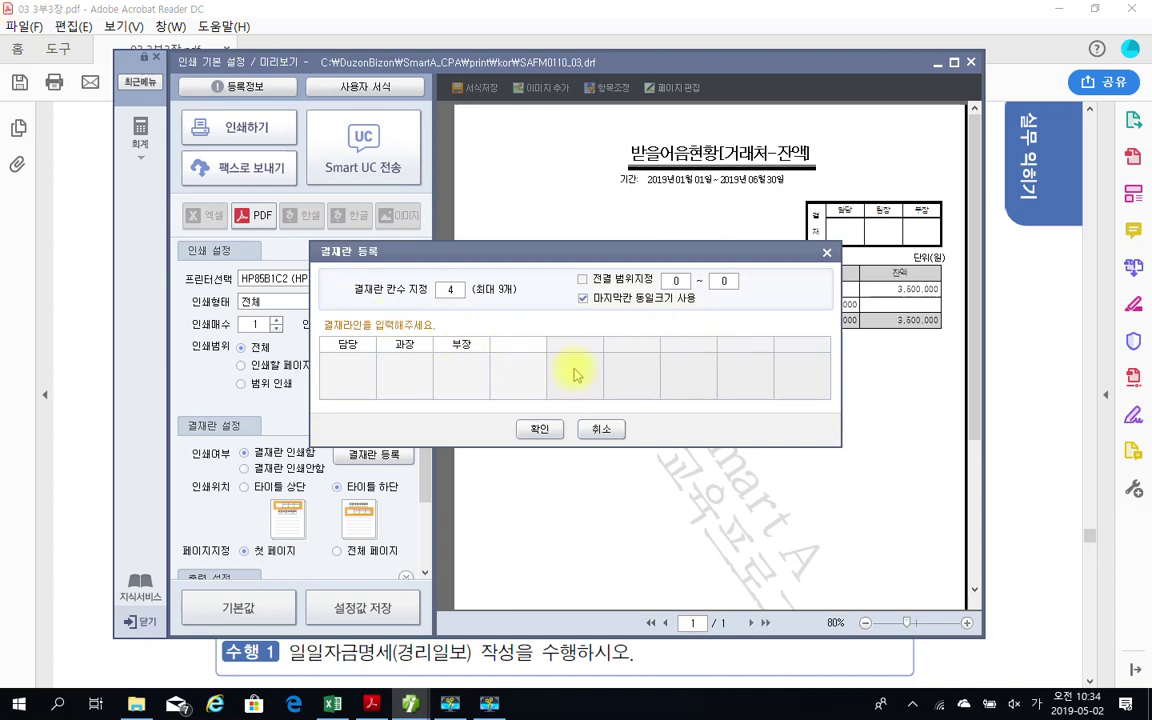
type("샂")
left_click(540, 429)
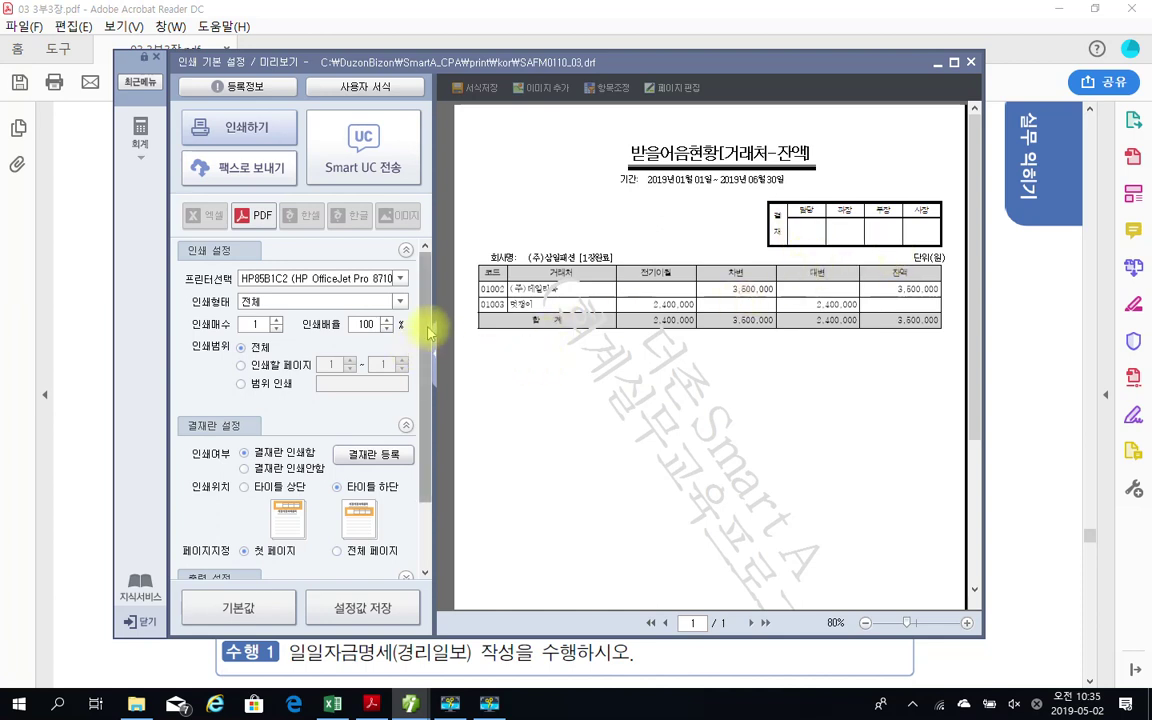
- Examine the print preview's printer selection, the 인쇄하기 option and the PDF and other export formats
left_click_drag(155, 263, 432, 290)
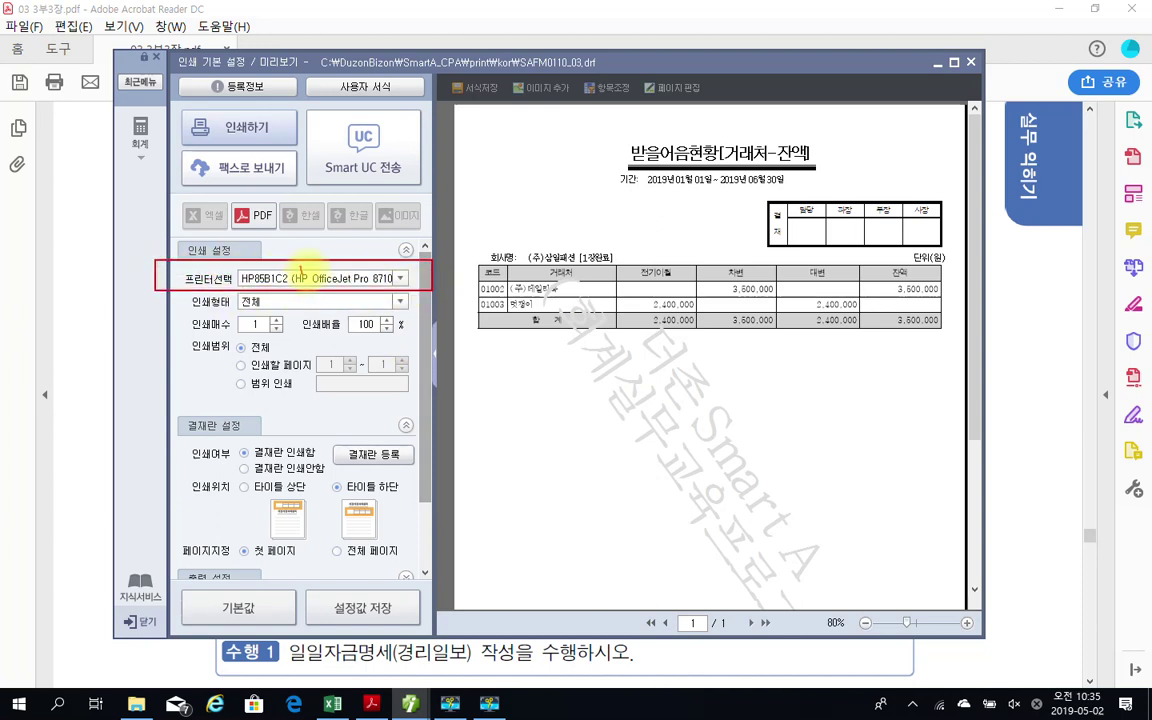
left_click_drag(301, 275, 320, 262)
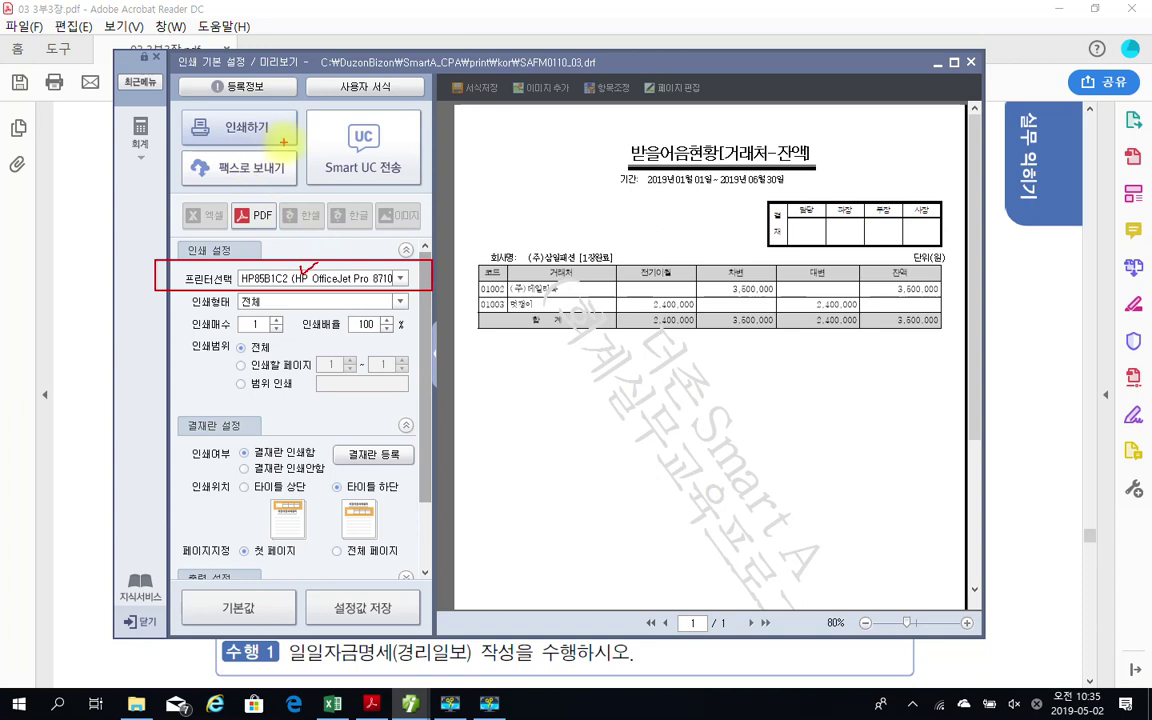
mouse_move(283, 142)
left_mouse_down()
mouse_move(185, 150)
mouse_move(162, 128)
mouse_move(215, 108)
mouse_move(286, 122)
mouse_move(270, 150)
left_mouse_up()
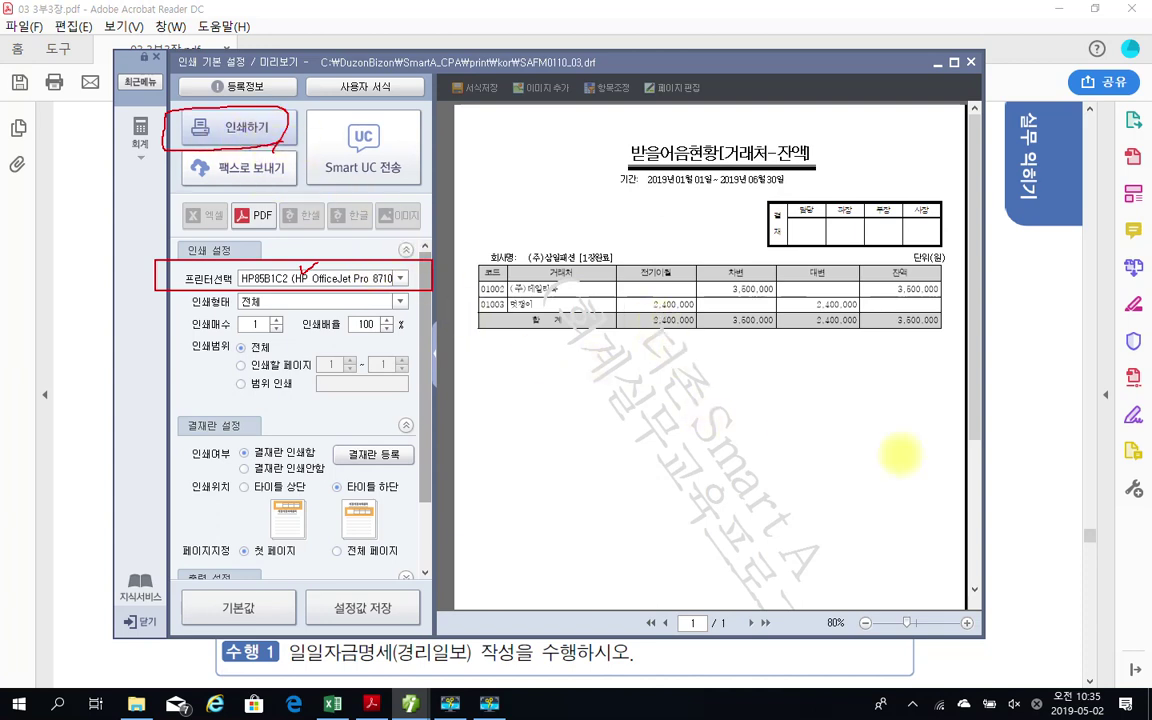
mouse_move(768, 452)
left_mouse_down()
mouse_move(519, 154)
mouse_move(836, 318)
left_mouse_up()
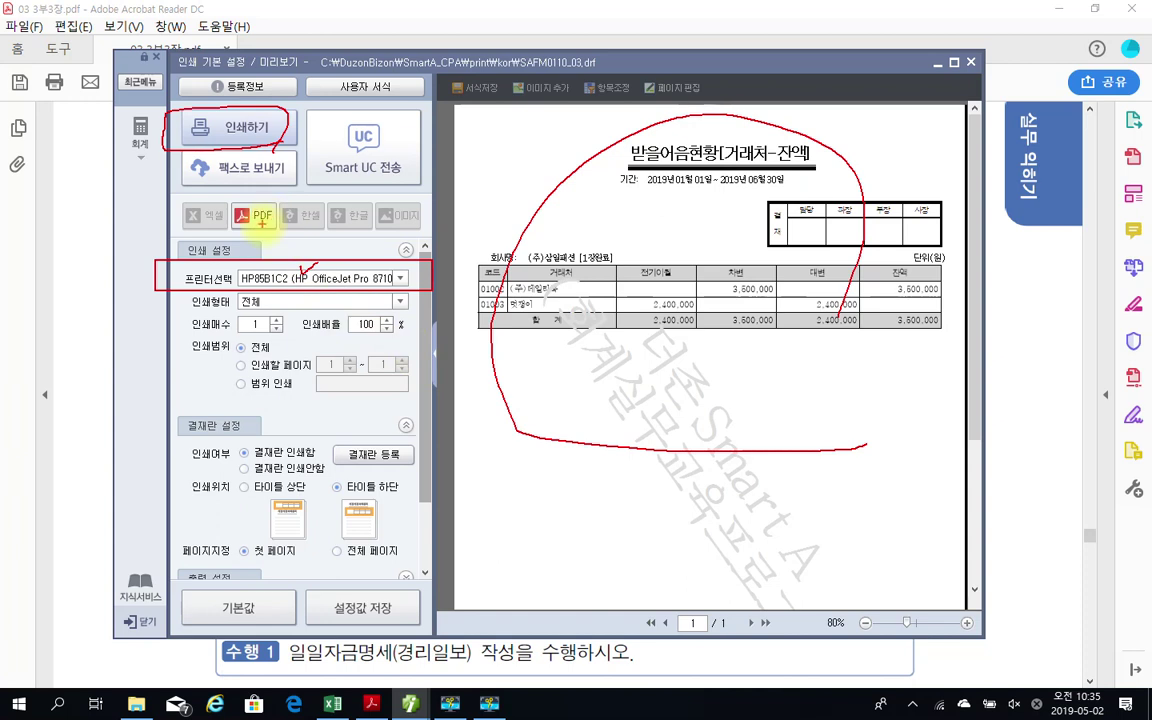
mouse_move(265, 227)
left_mouse_down()
mouse_move(227, 210)
mouse_move(240, 196)
mouse_move(289, 213)
left_mouse_up()
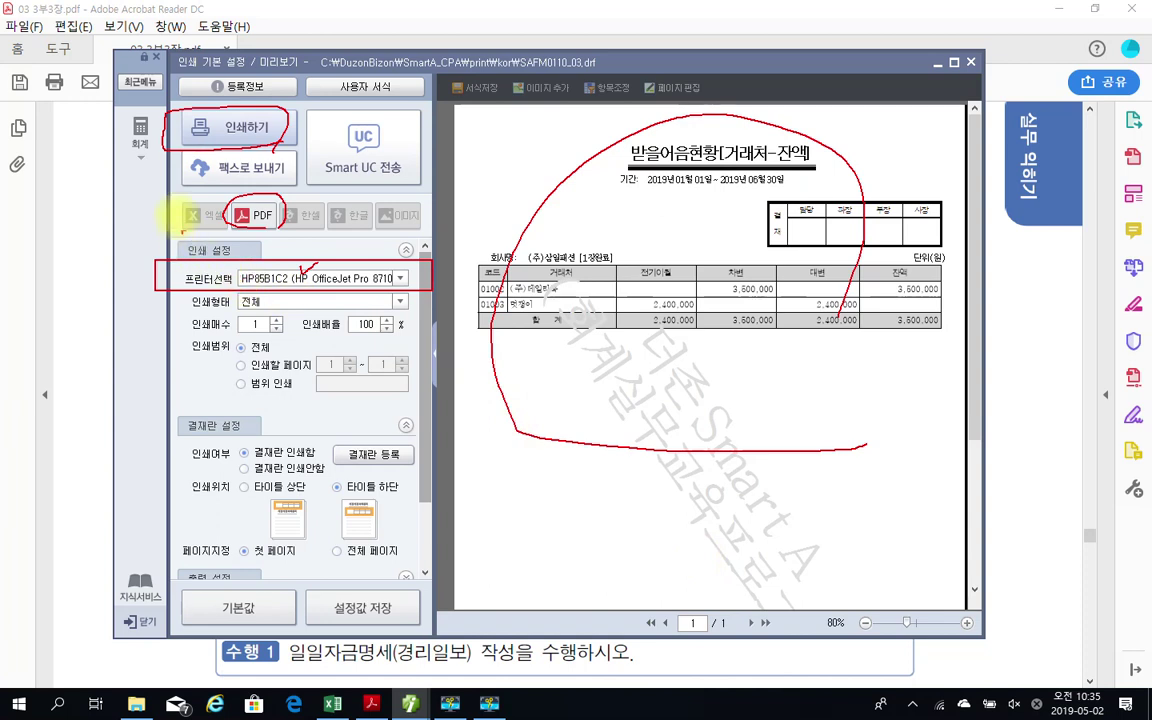
left_click_drag(179, 195, 197, 193)
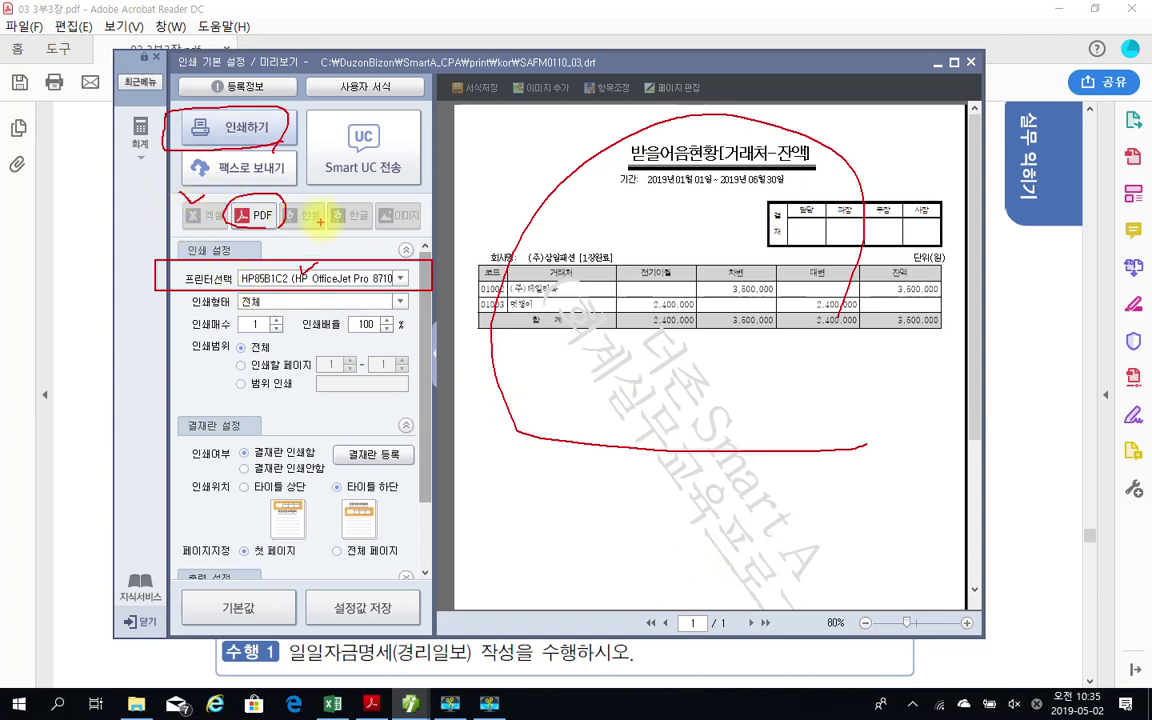
left_click_drag(309, 206, 428, 211)
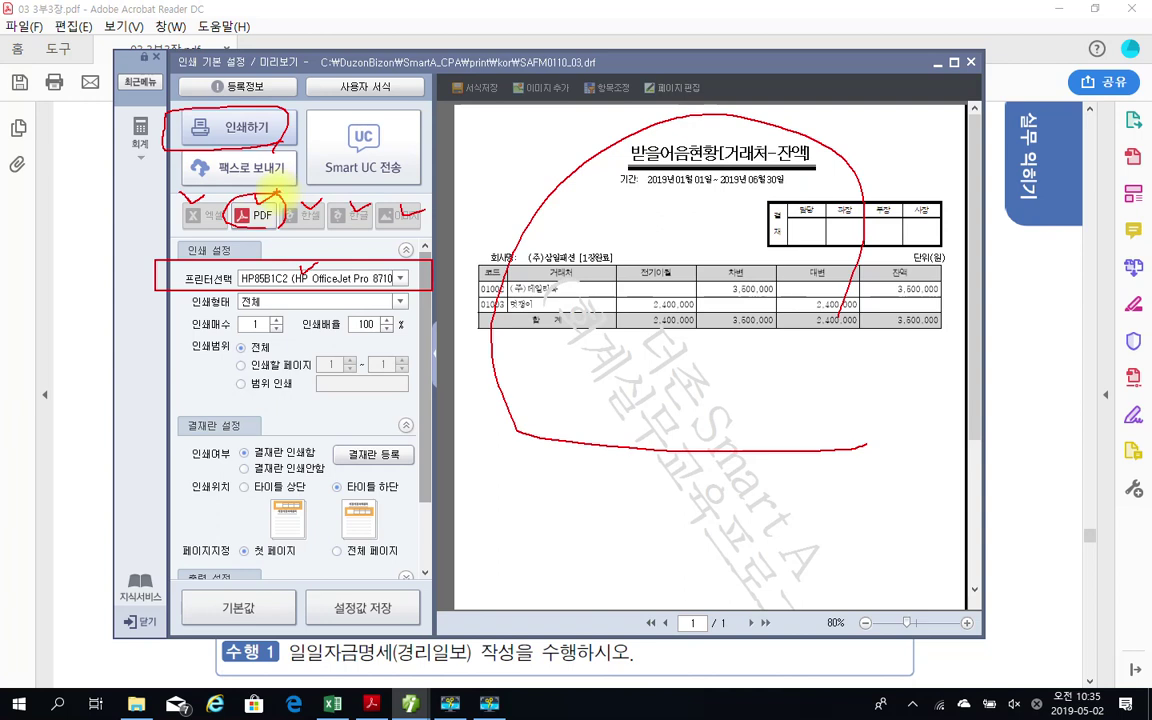
key("Escape")
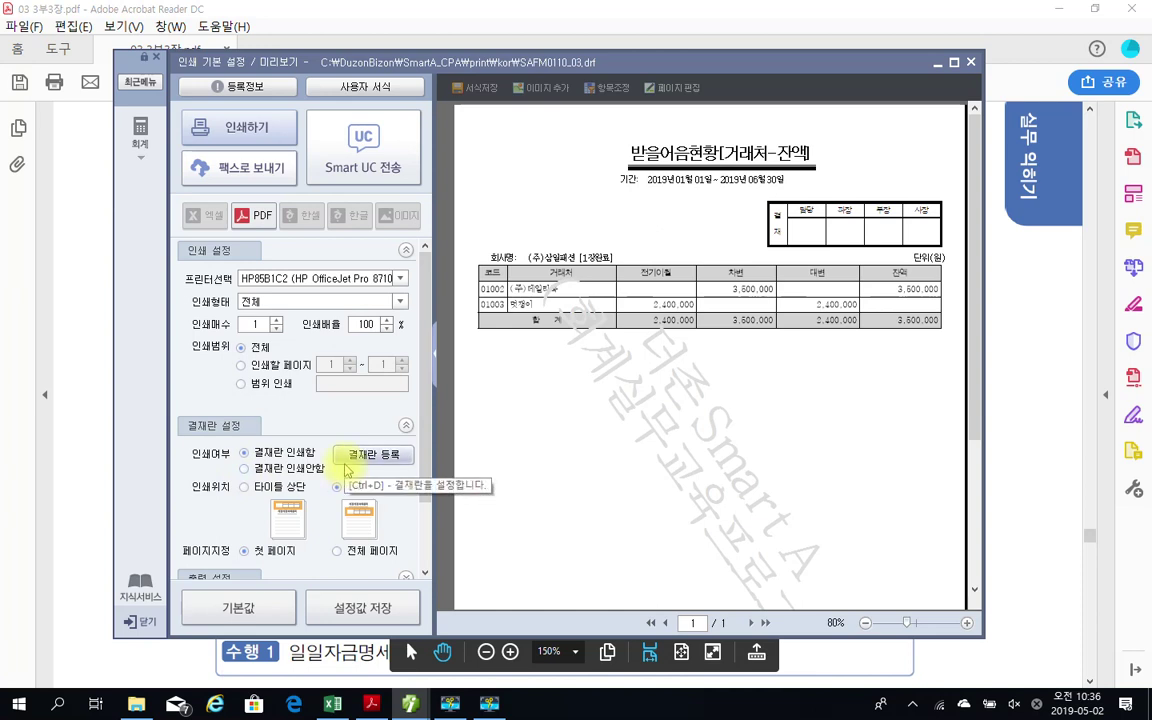
- Preview the 결재란 at 타이틀 상단, return it to 타이틀 하단 and close the print preview
left_click(244, 488)
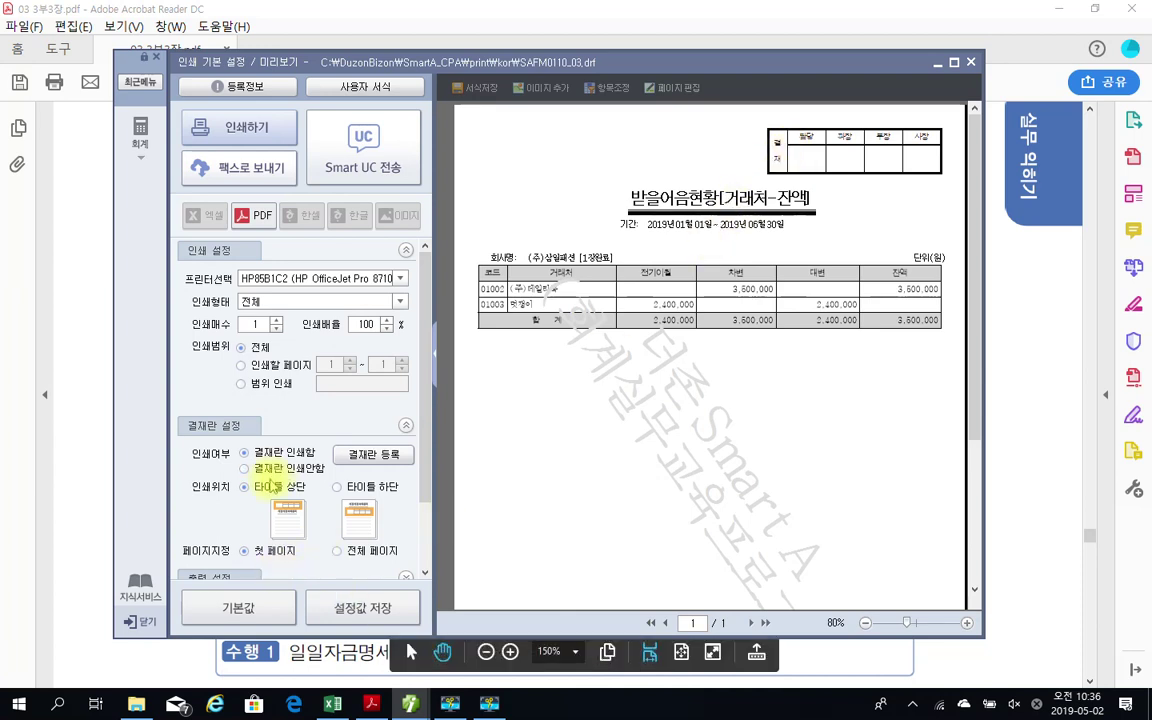
left_click(339, 488)
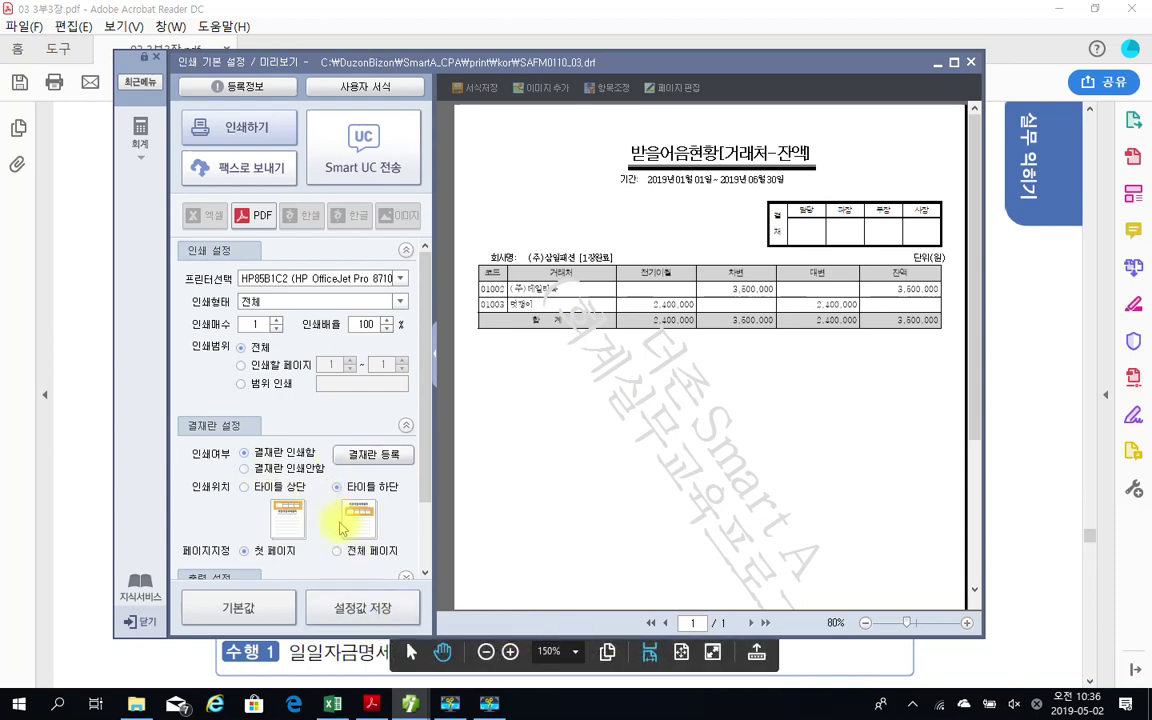
left_click(970, 62)
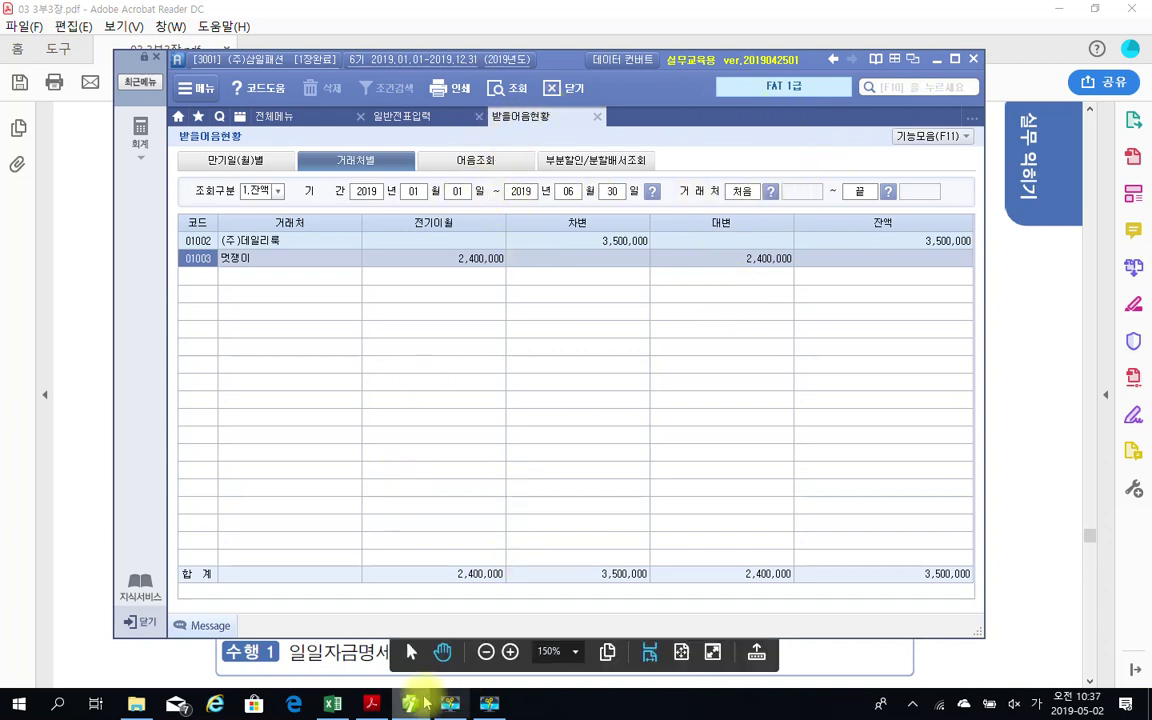
mouse_move(411, 706)
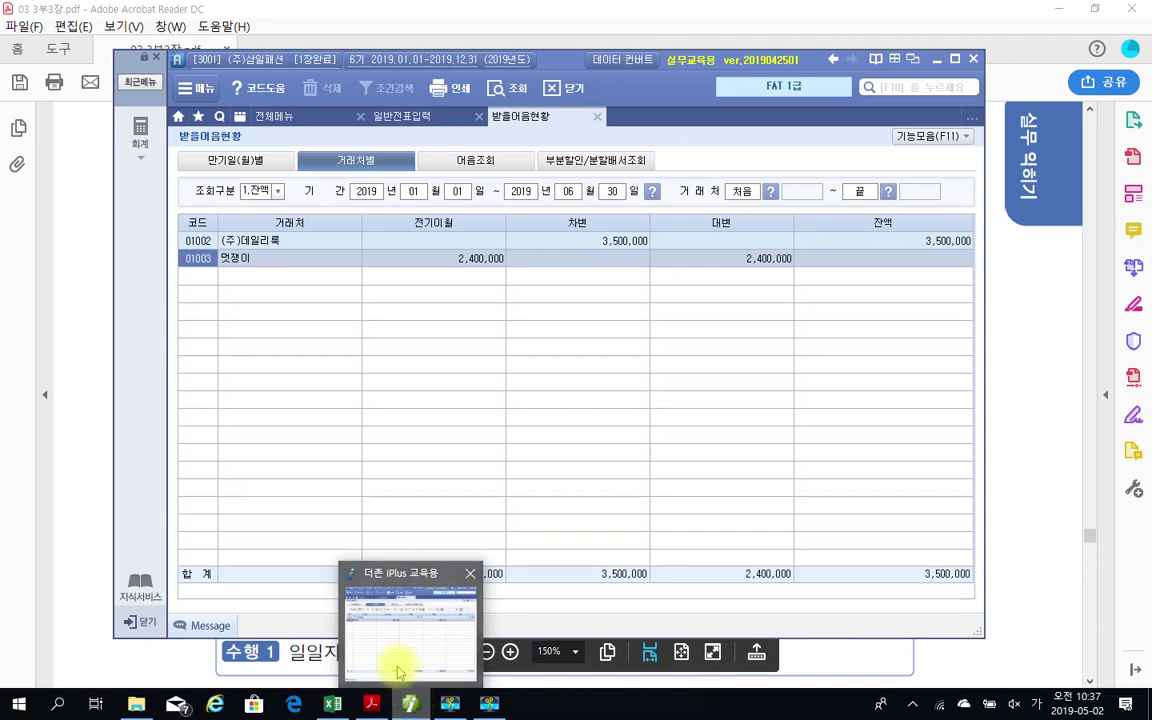